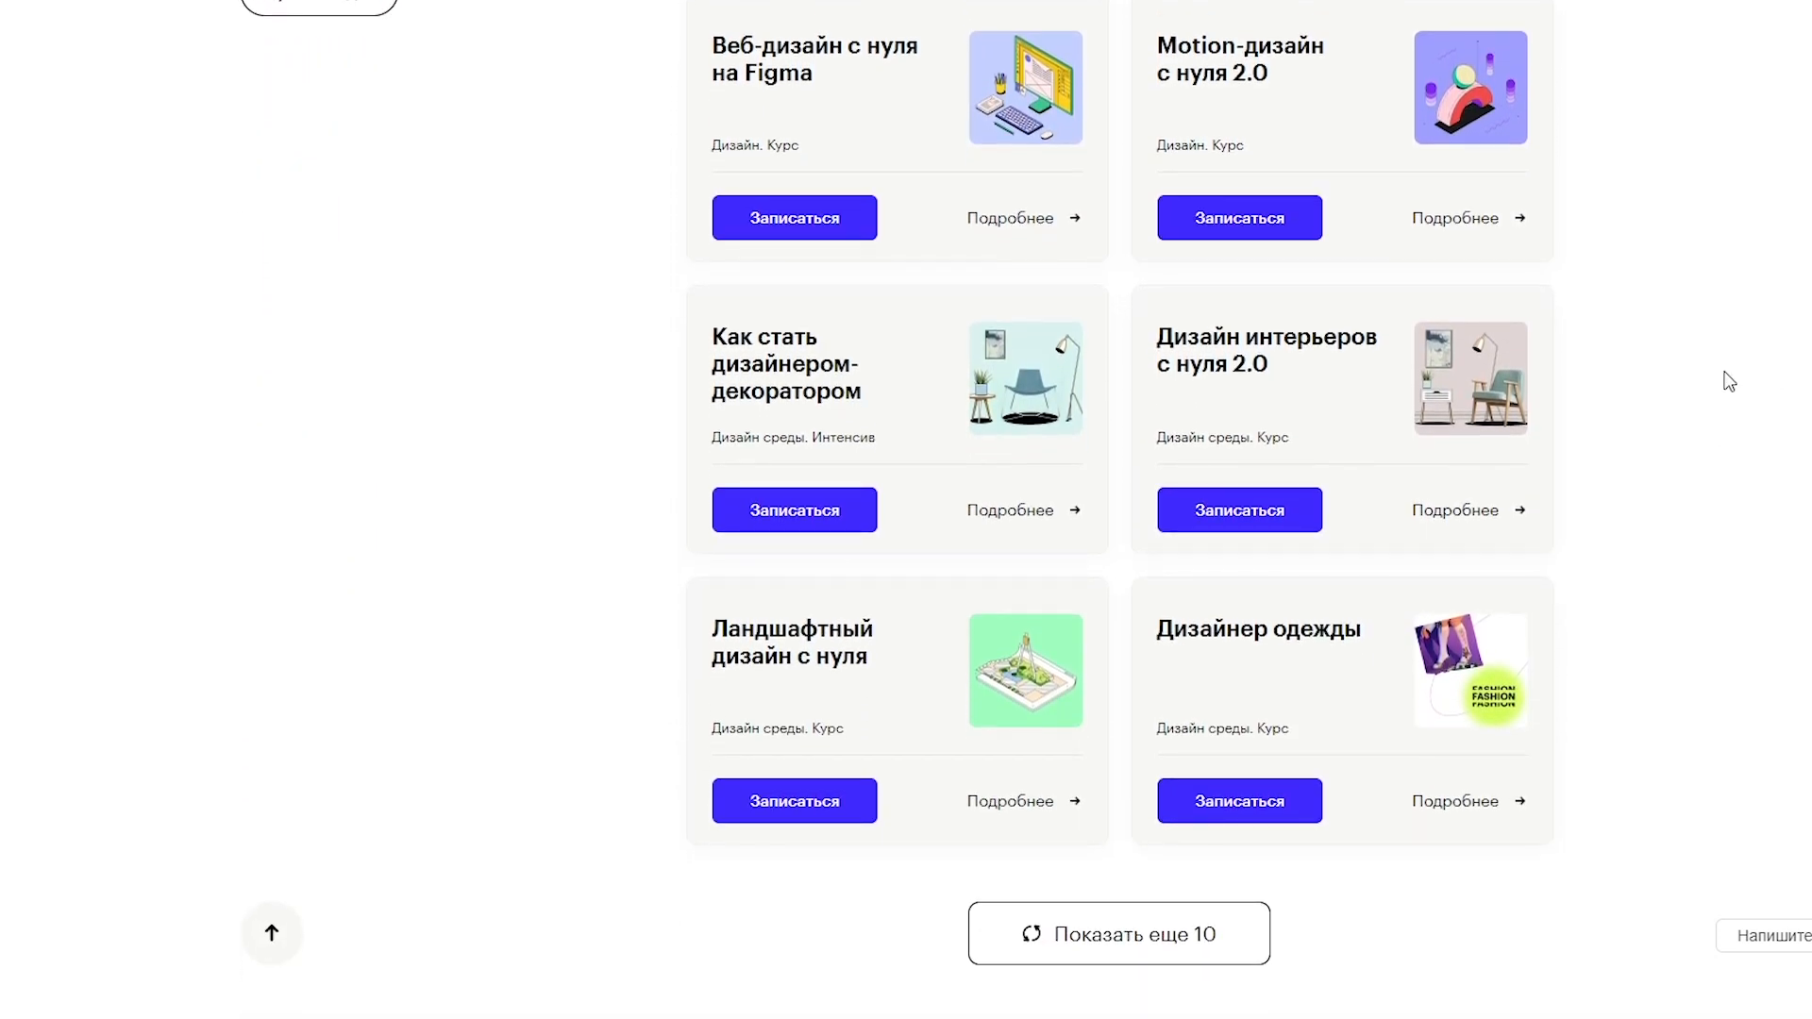
Step: Filter the course catalogue by Мультимедиа and view the details of the course Электронная музыка с нуля до PRO
scroll(1734, 382, up, 7)
click(330, 678)
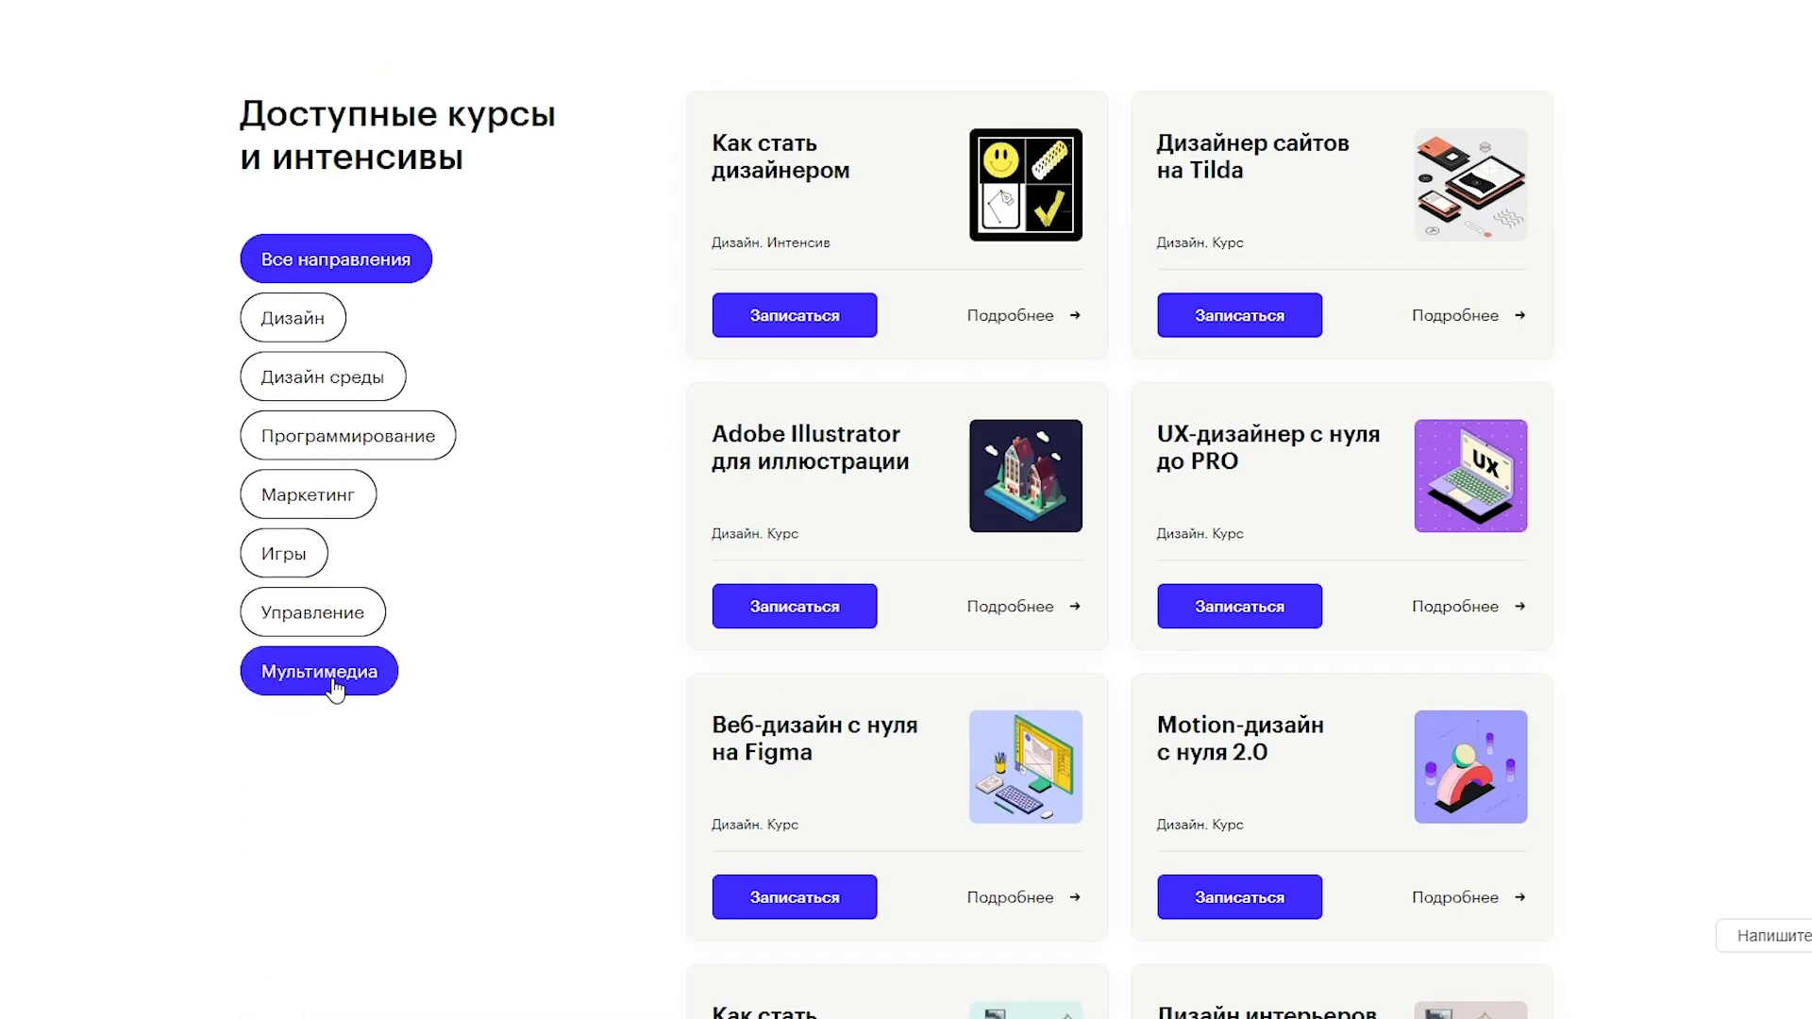
click(1457, 609)
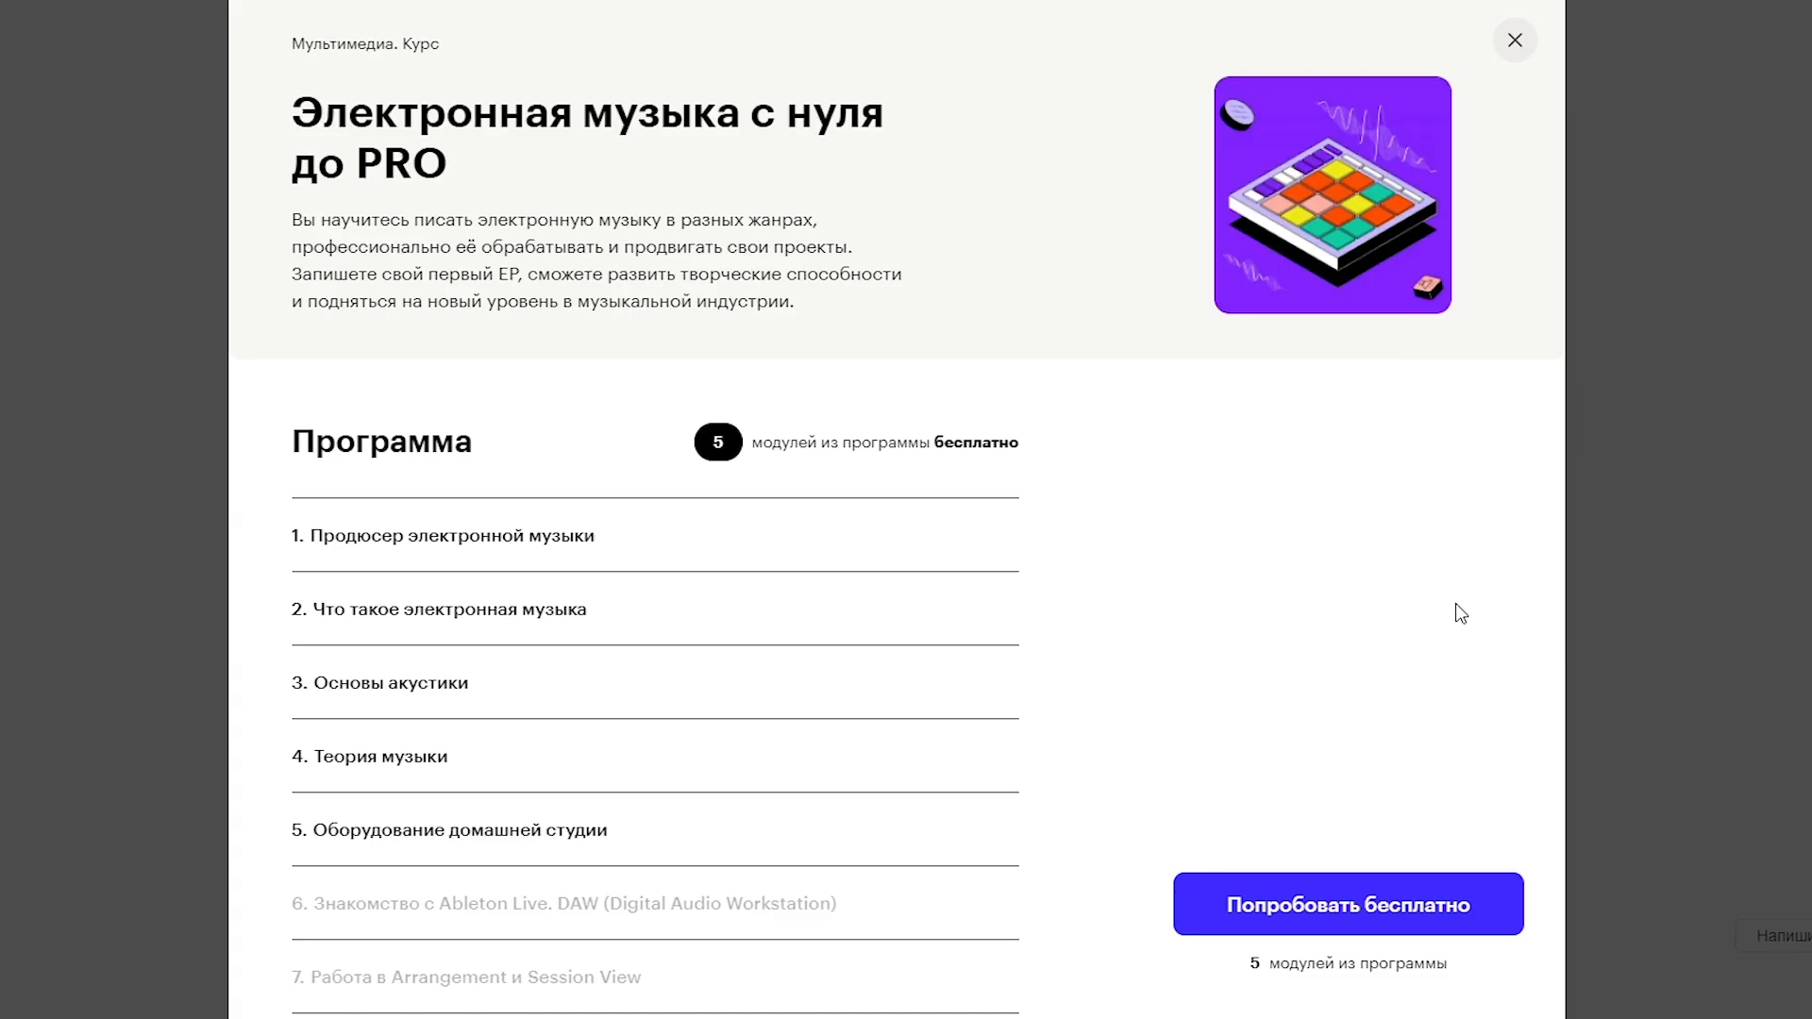
click(1515, 41)
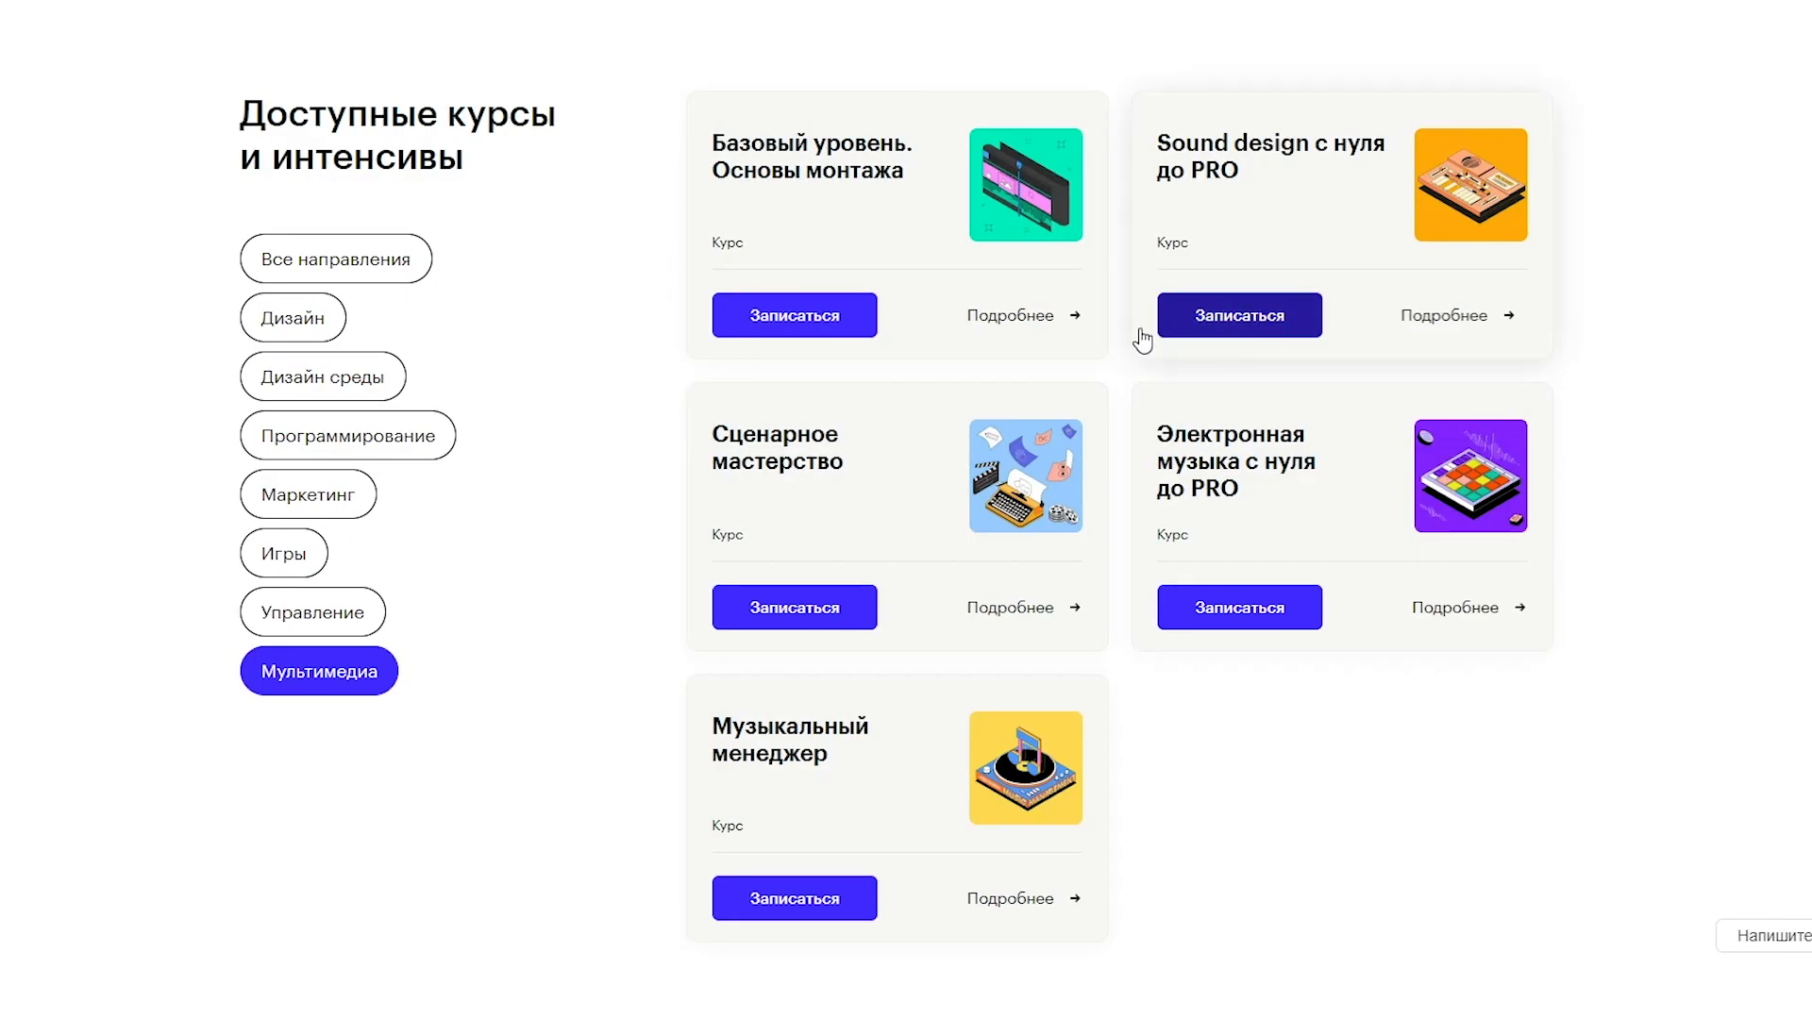
Step: Review the programmes of Sound design с нуля до PRO, Электронная музыка с нуля до PRO and Музыкальный менеджер
click(1452, 317)
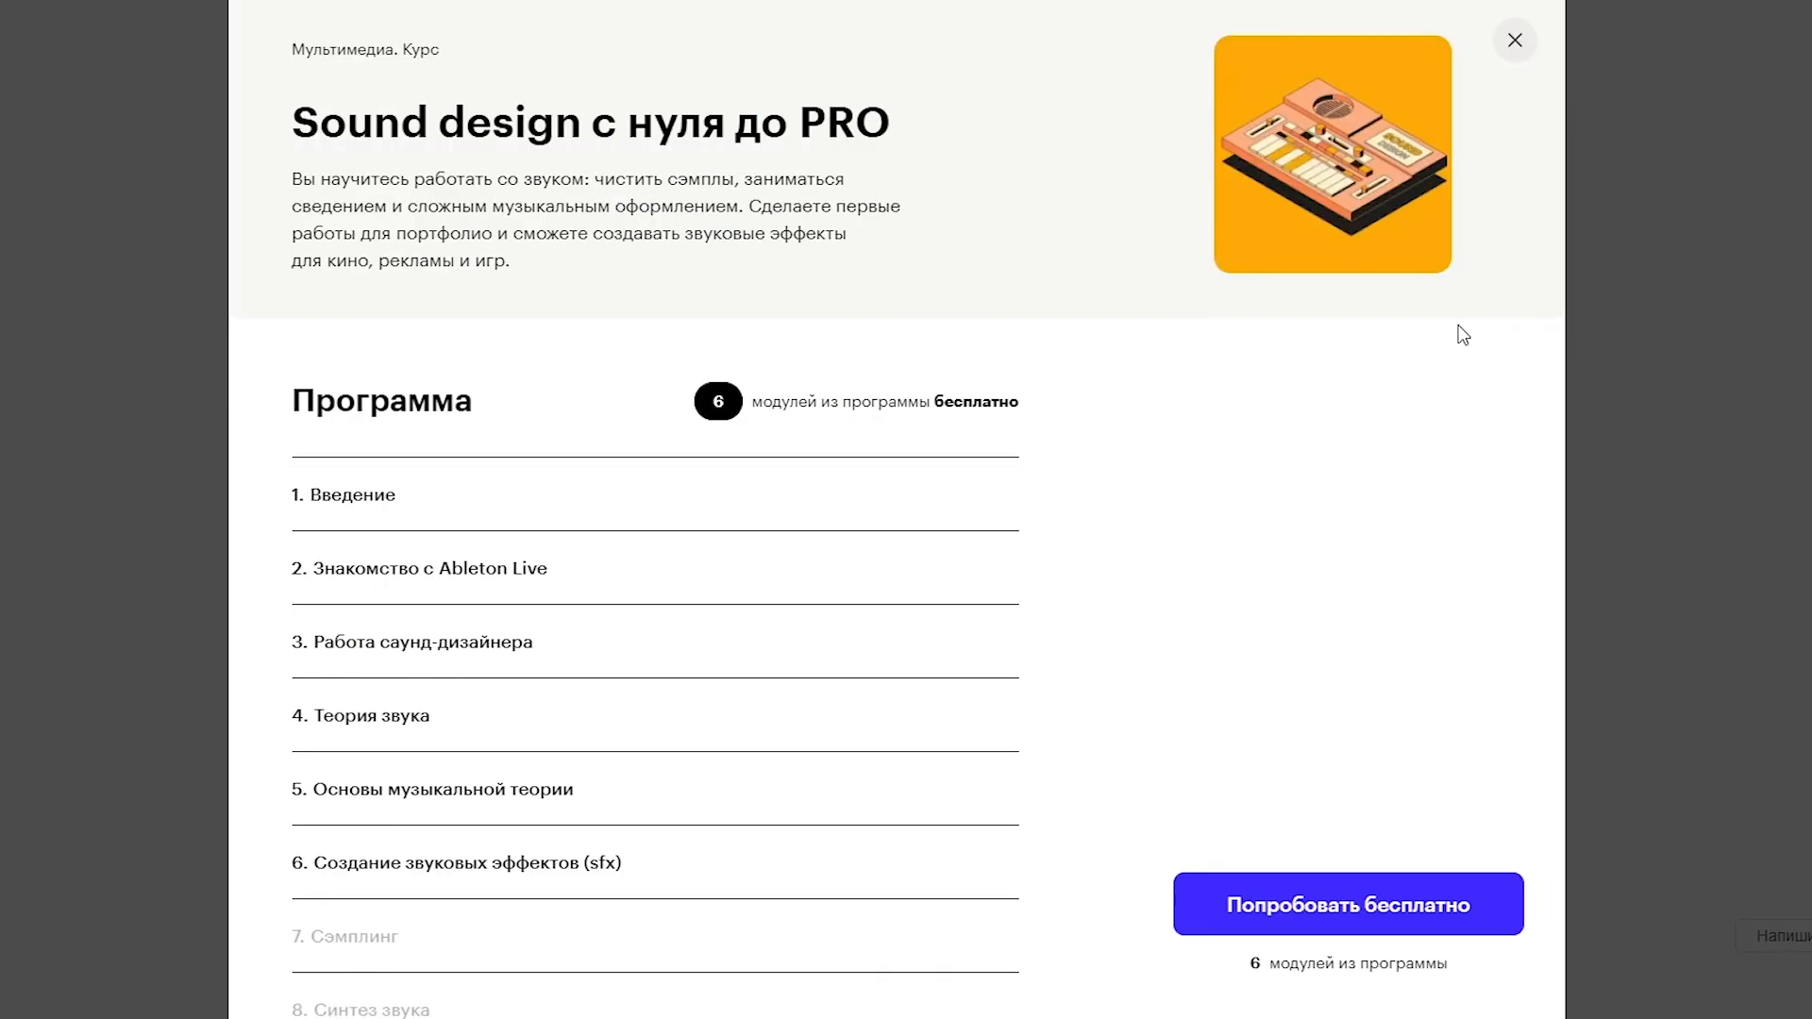
click(1515, 41)
click(1501, 571)
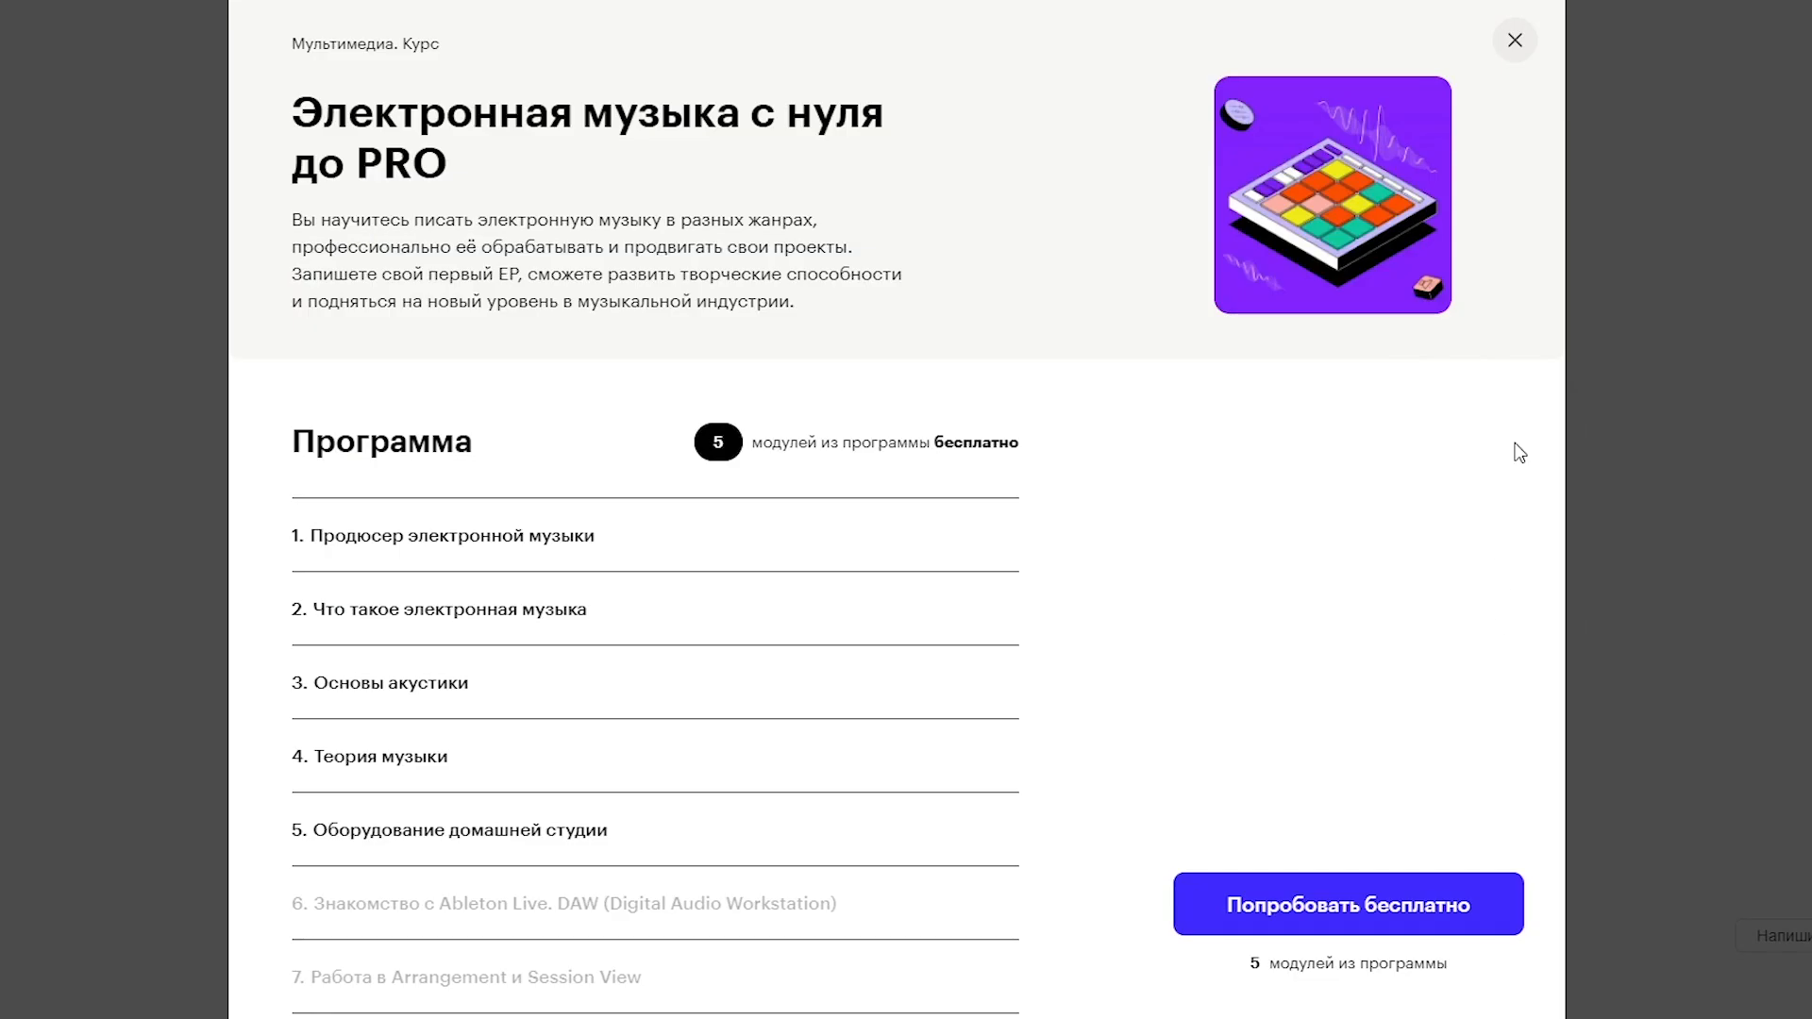
click(1515, 41)
click(1028, 898)
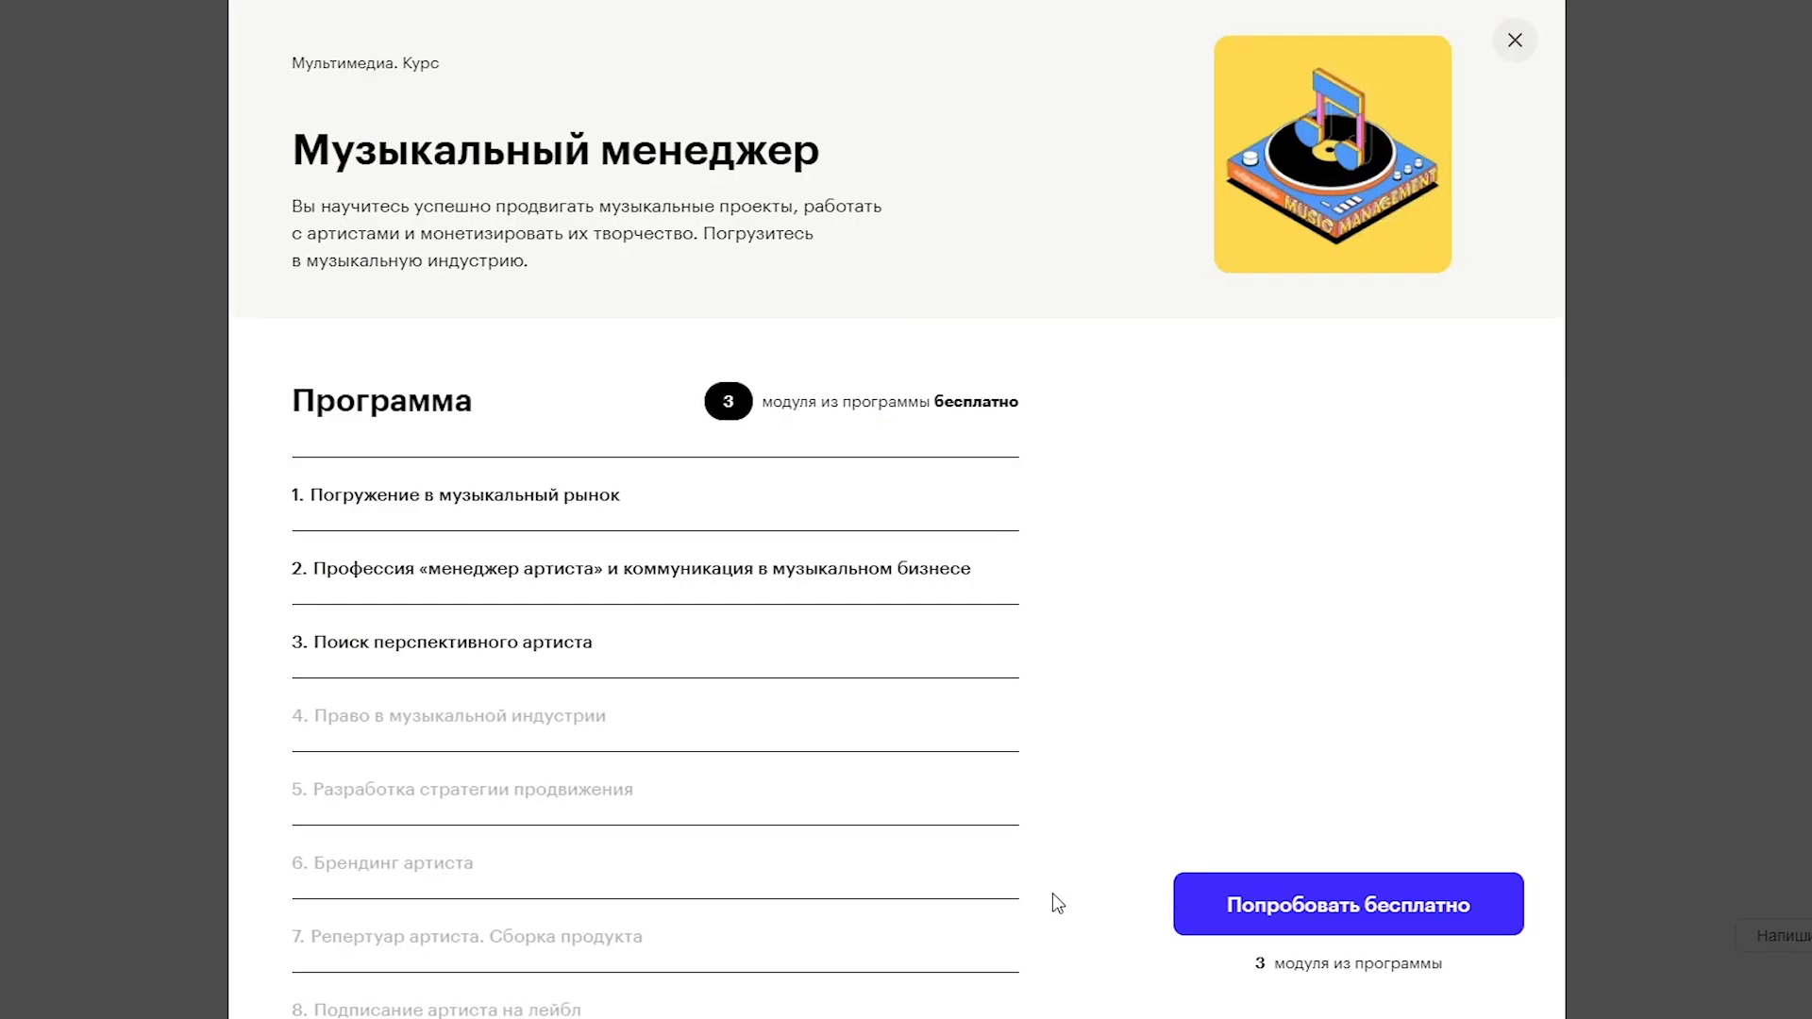
click(1515, 41)
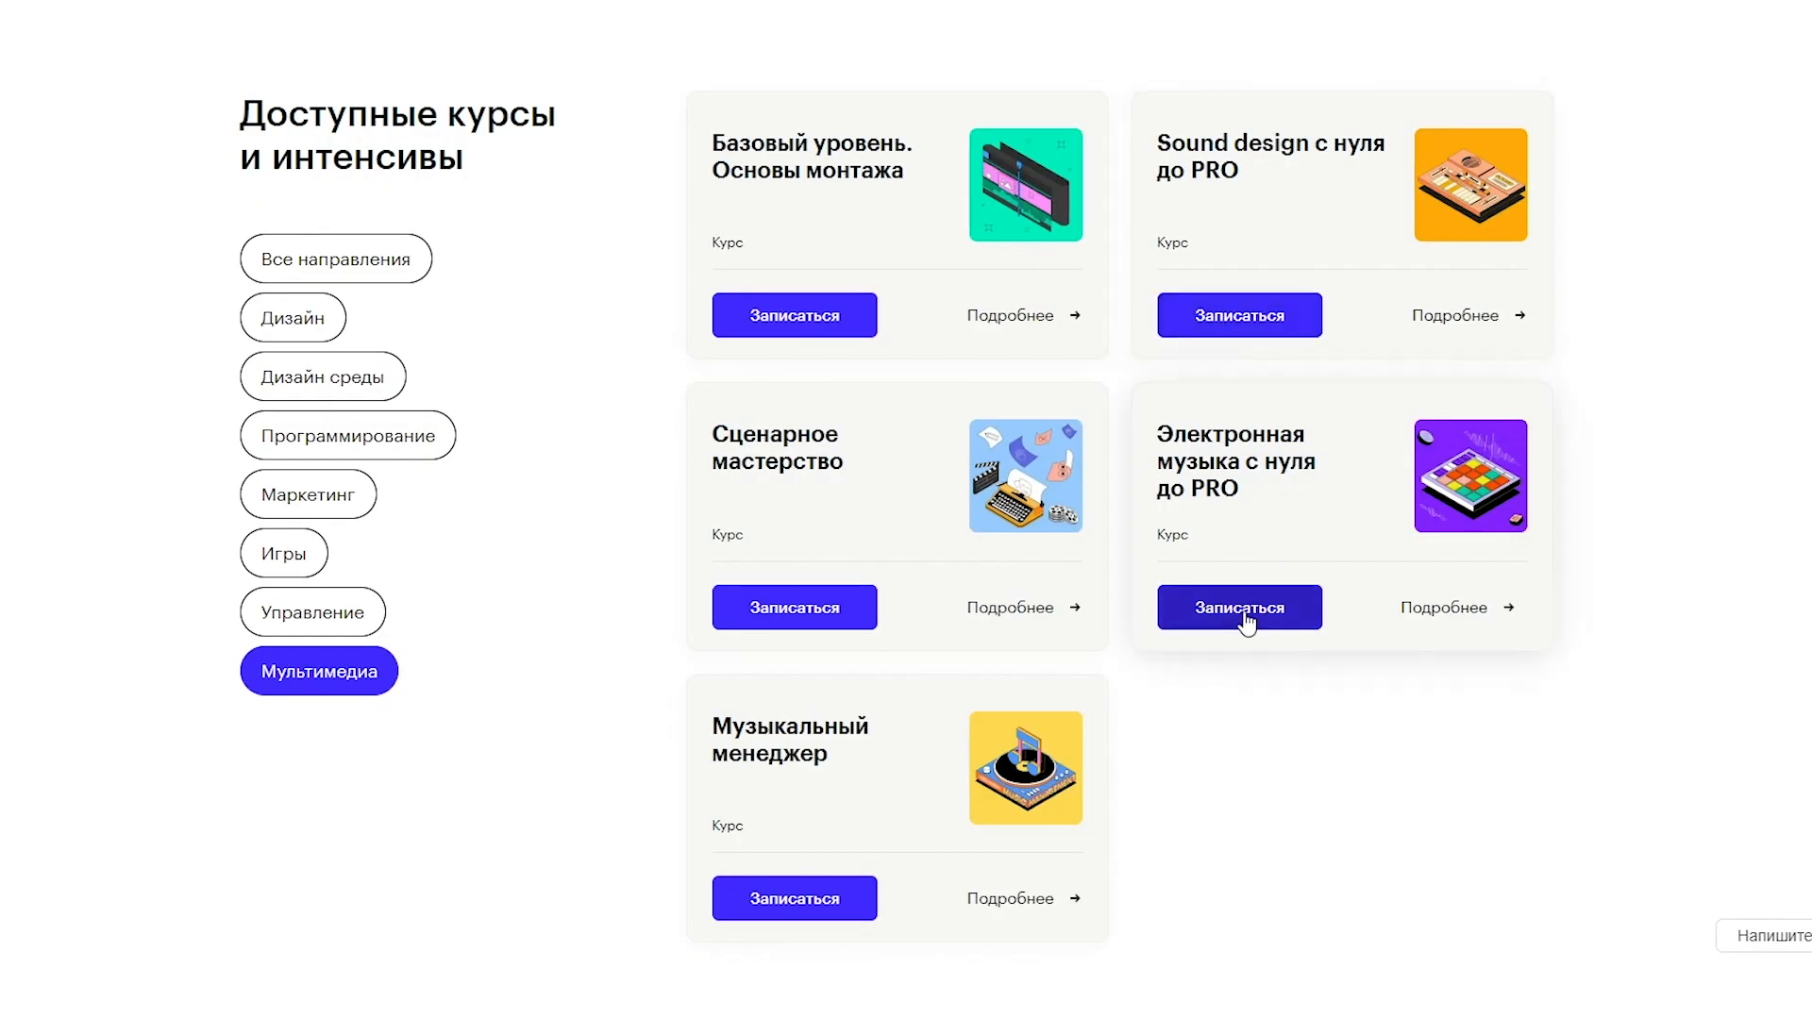
Step: Start signing up for Электронная музыка с нуля до PRO and pick a course in the application form's course list
click(1185, 607)
click(1228, 362)
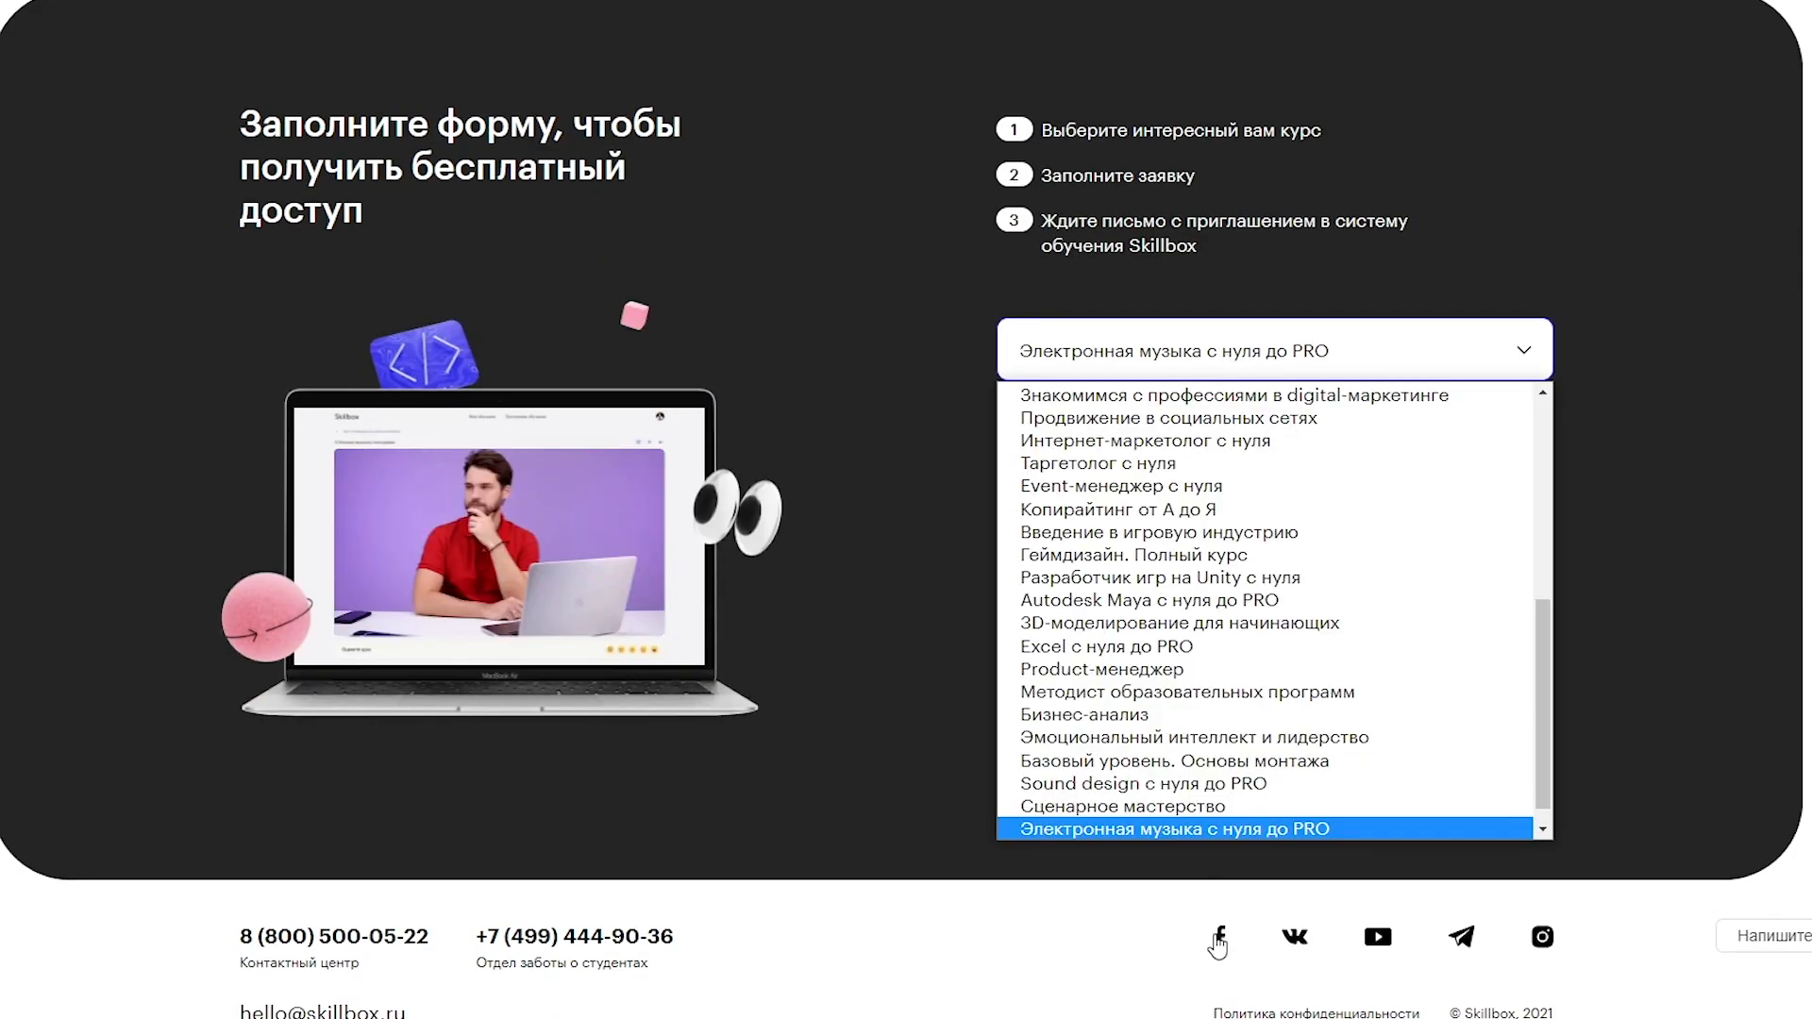
scroll(1243, 830, down, 1)
click(1242, 817)
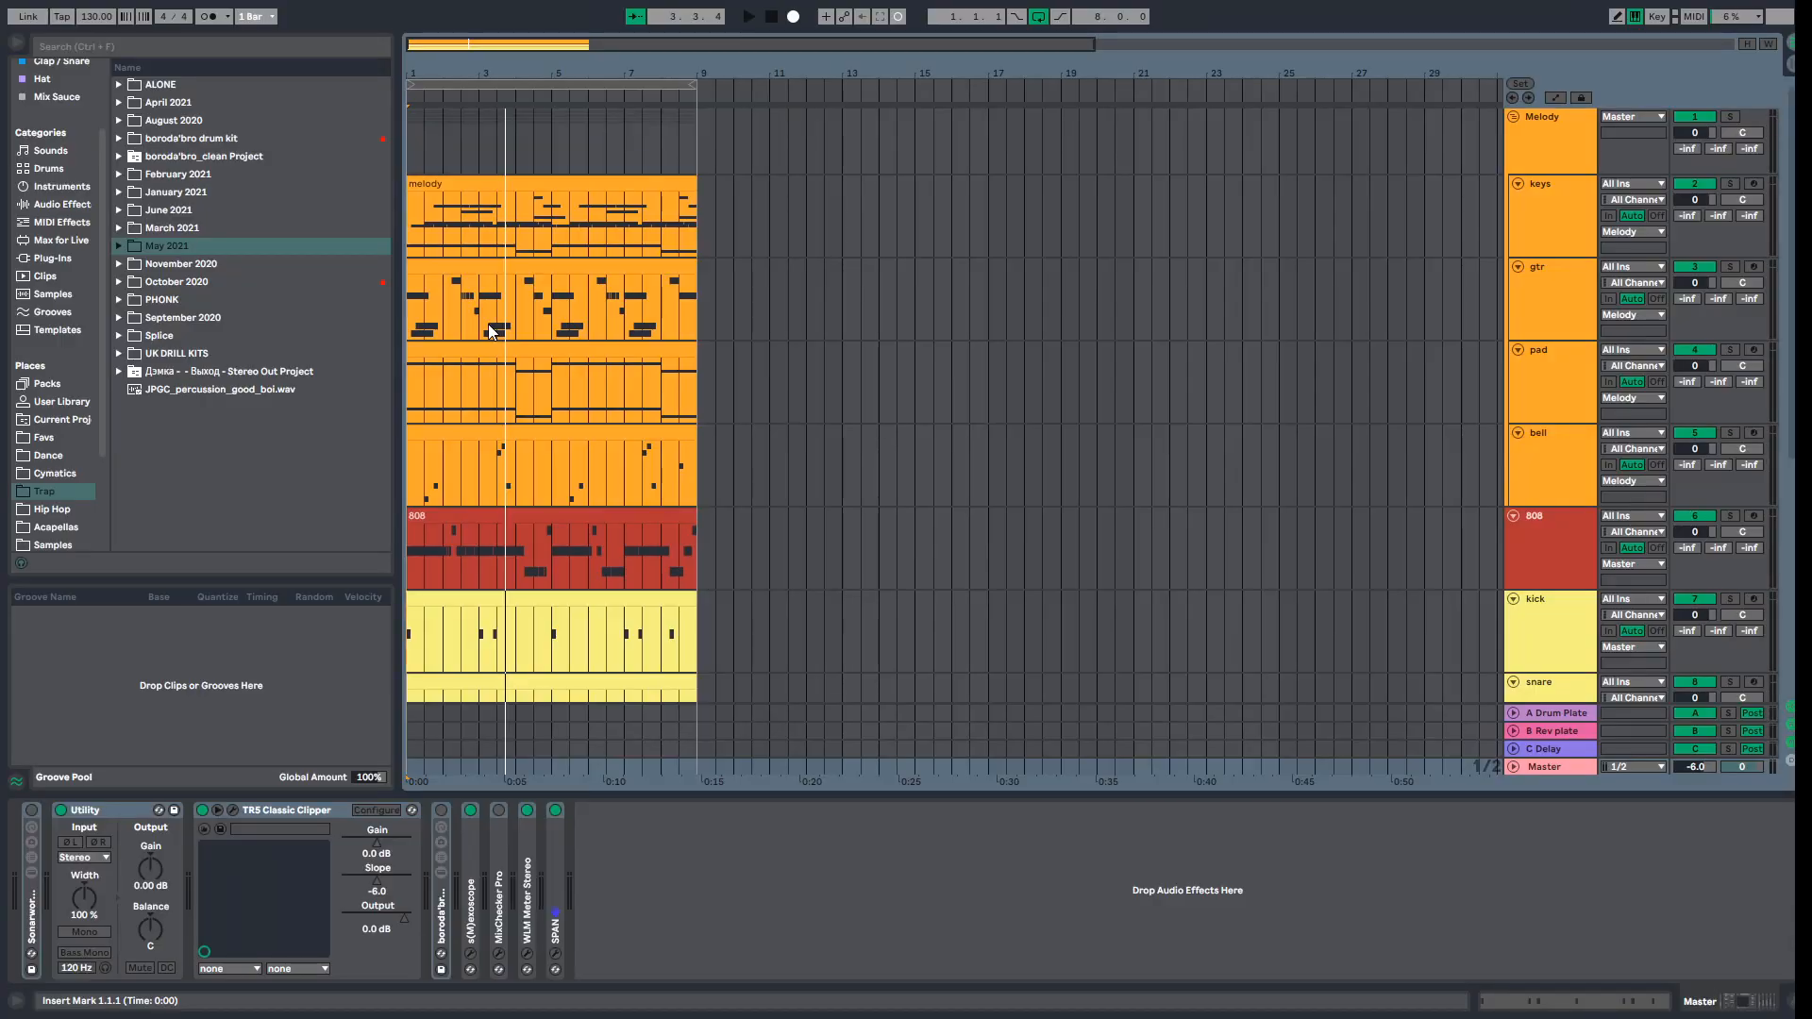
Step: In Ableton Live, examine the device chains of the bell and pad tracks, including the pad's Tremolator settings
click(1544, 450)
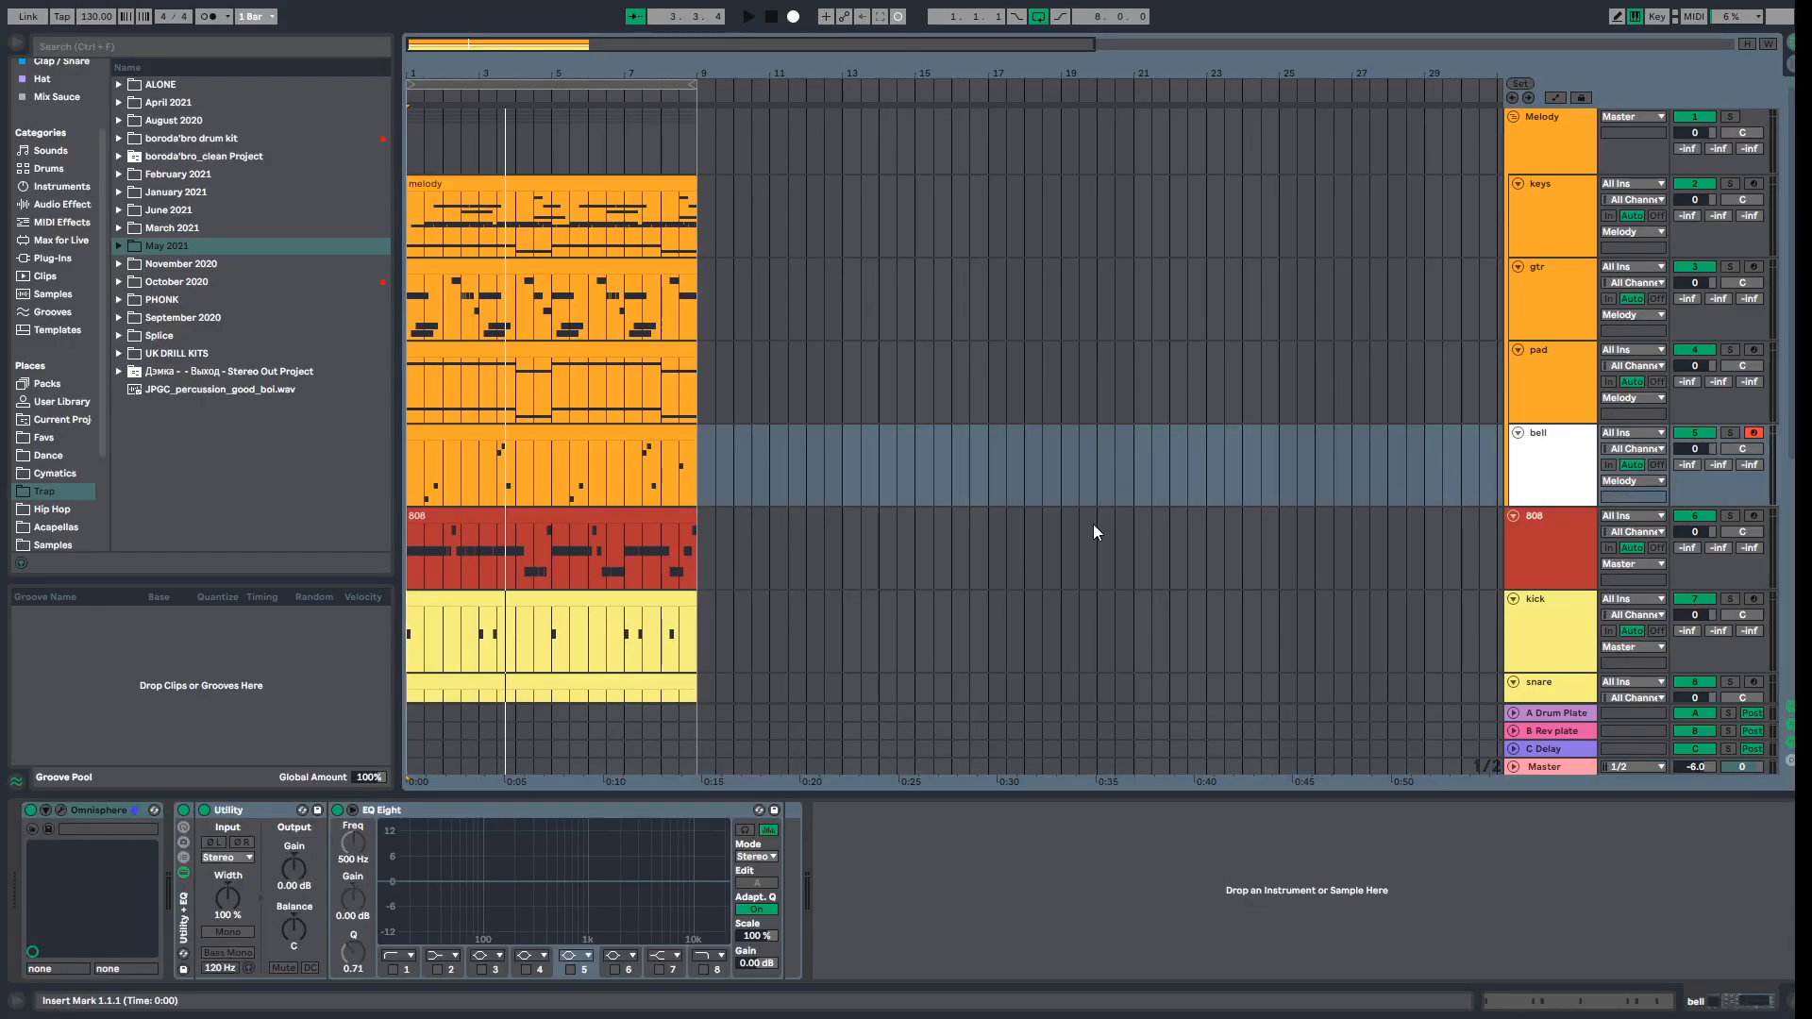
click(1544, 409)
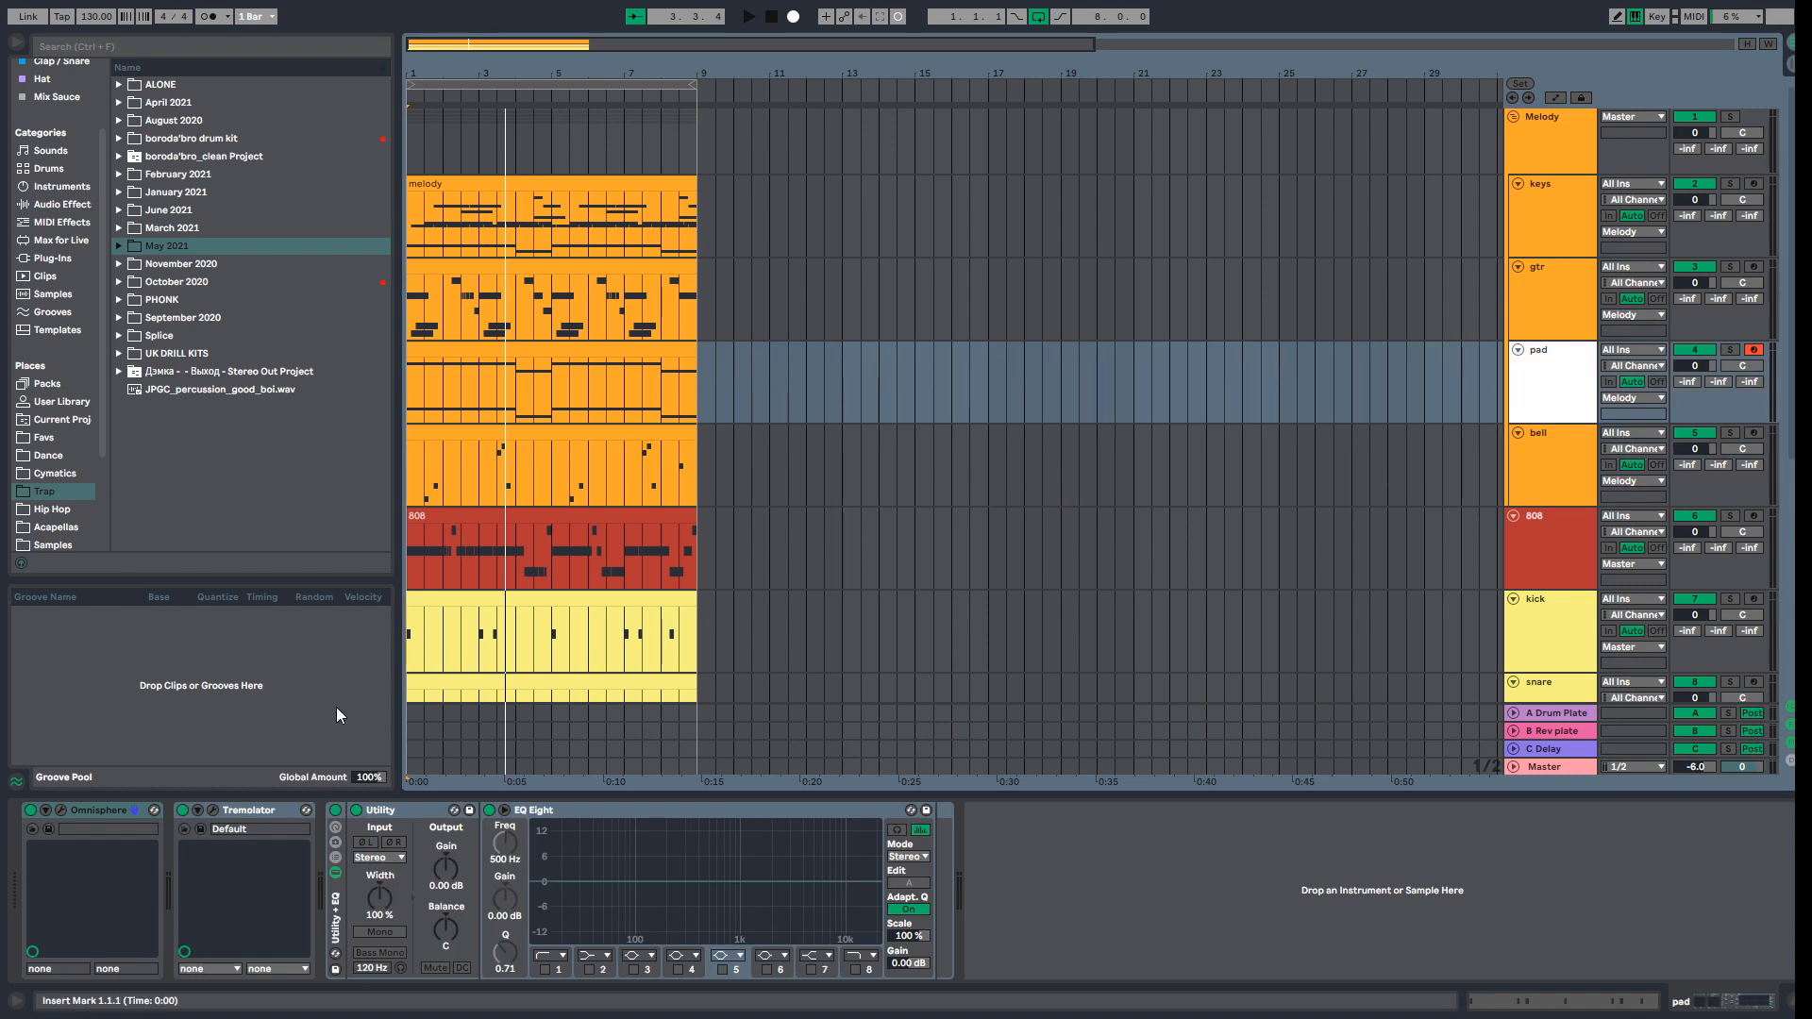
click(210, 810)
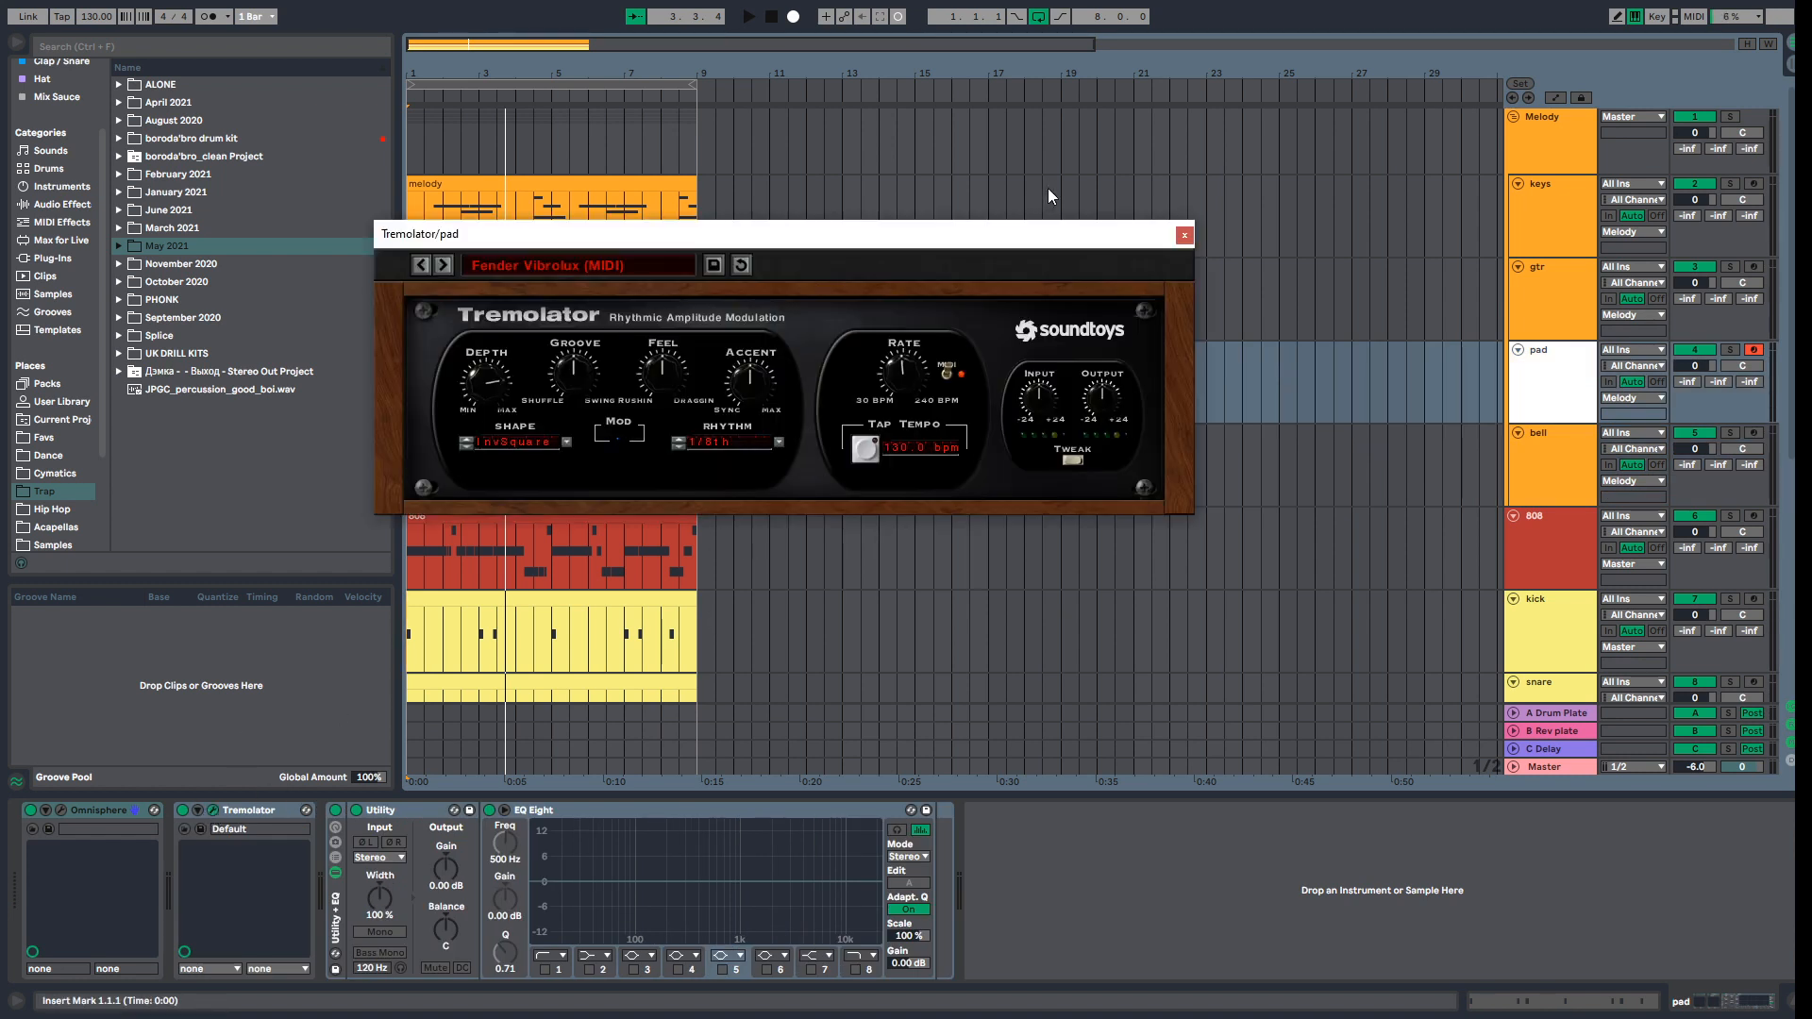
click(1184, 234)
Step: Examine the device chains of the 808 and kick tracks
scroll(1292, 343, down, 2)
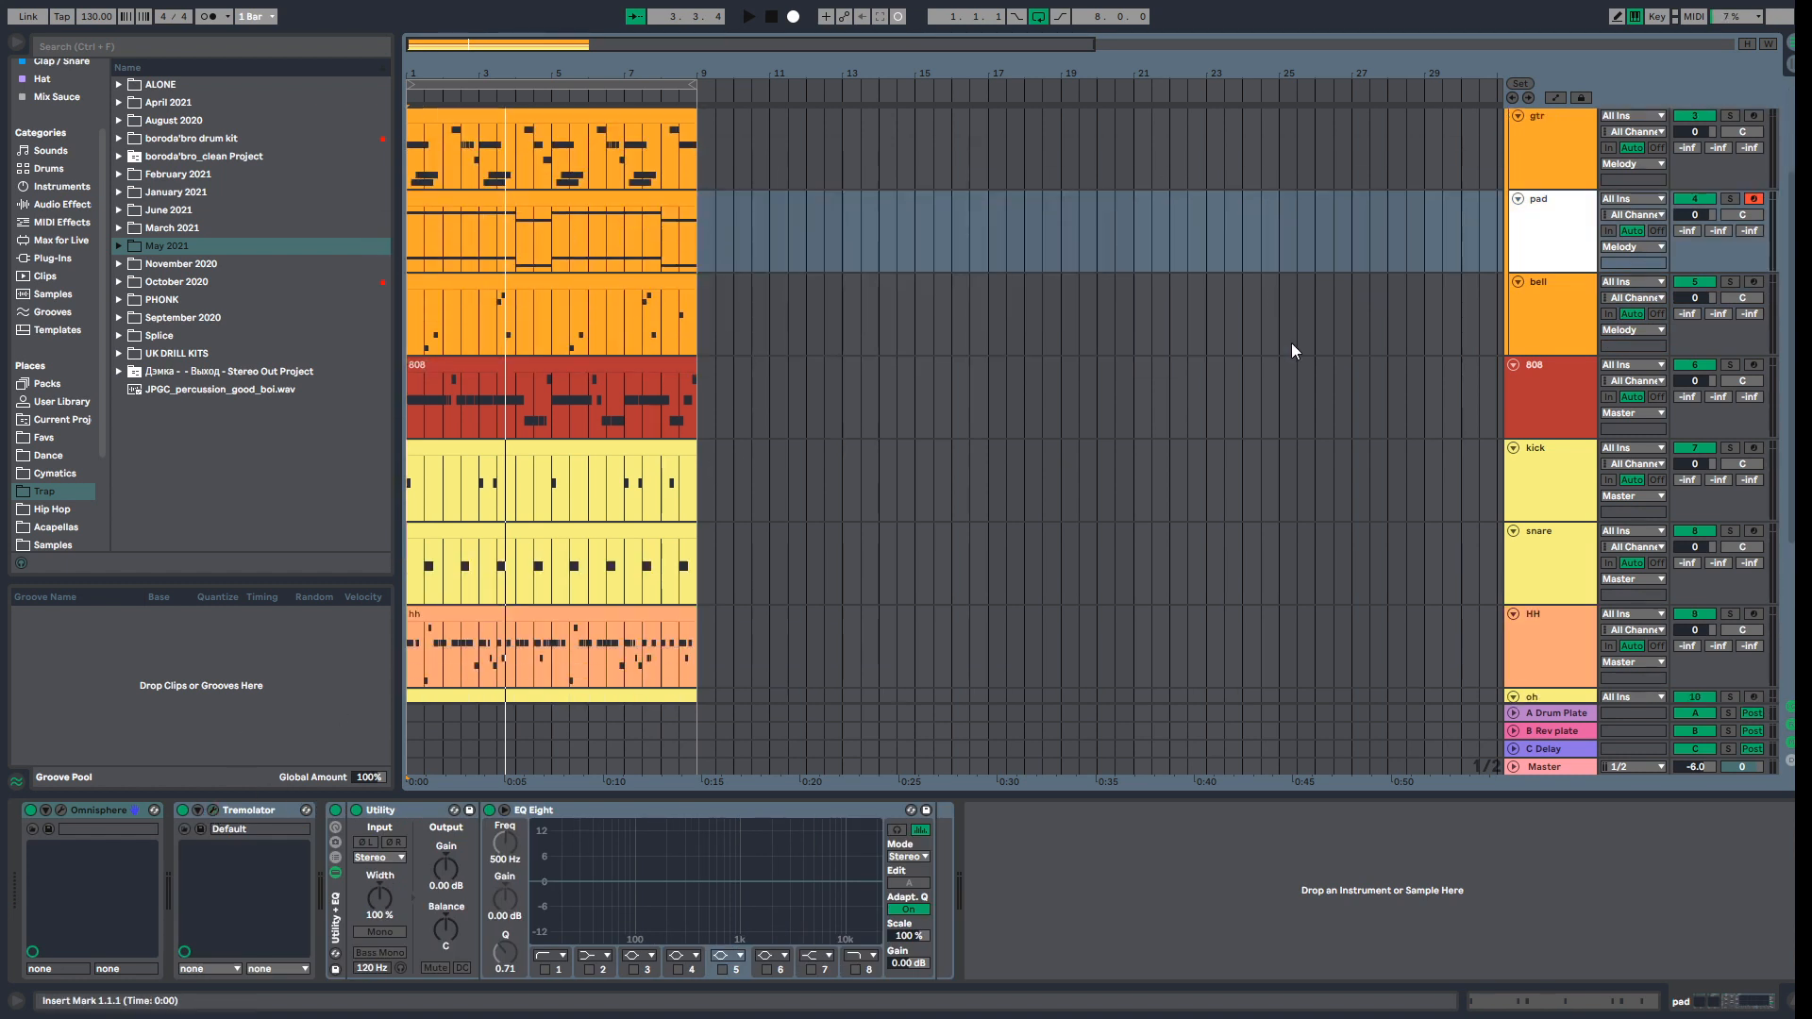
click(1537, 396)
click(1533, 463)
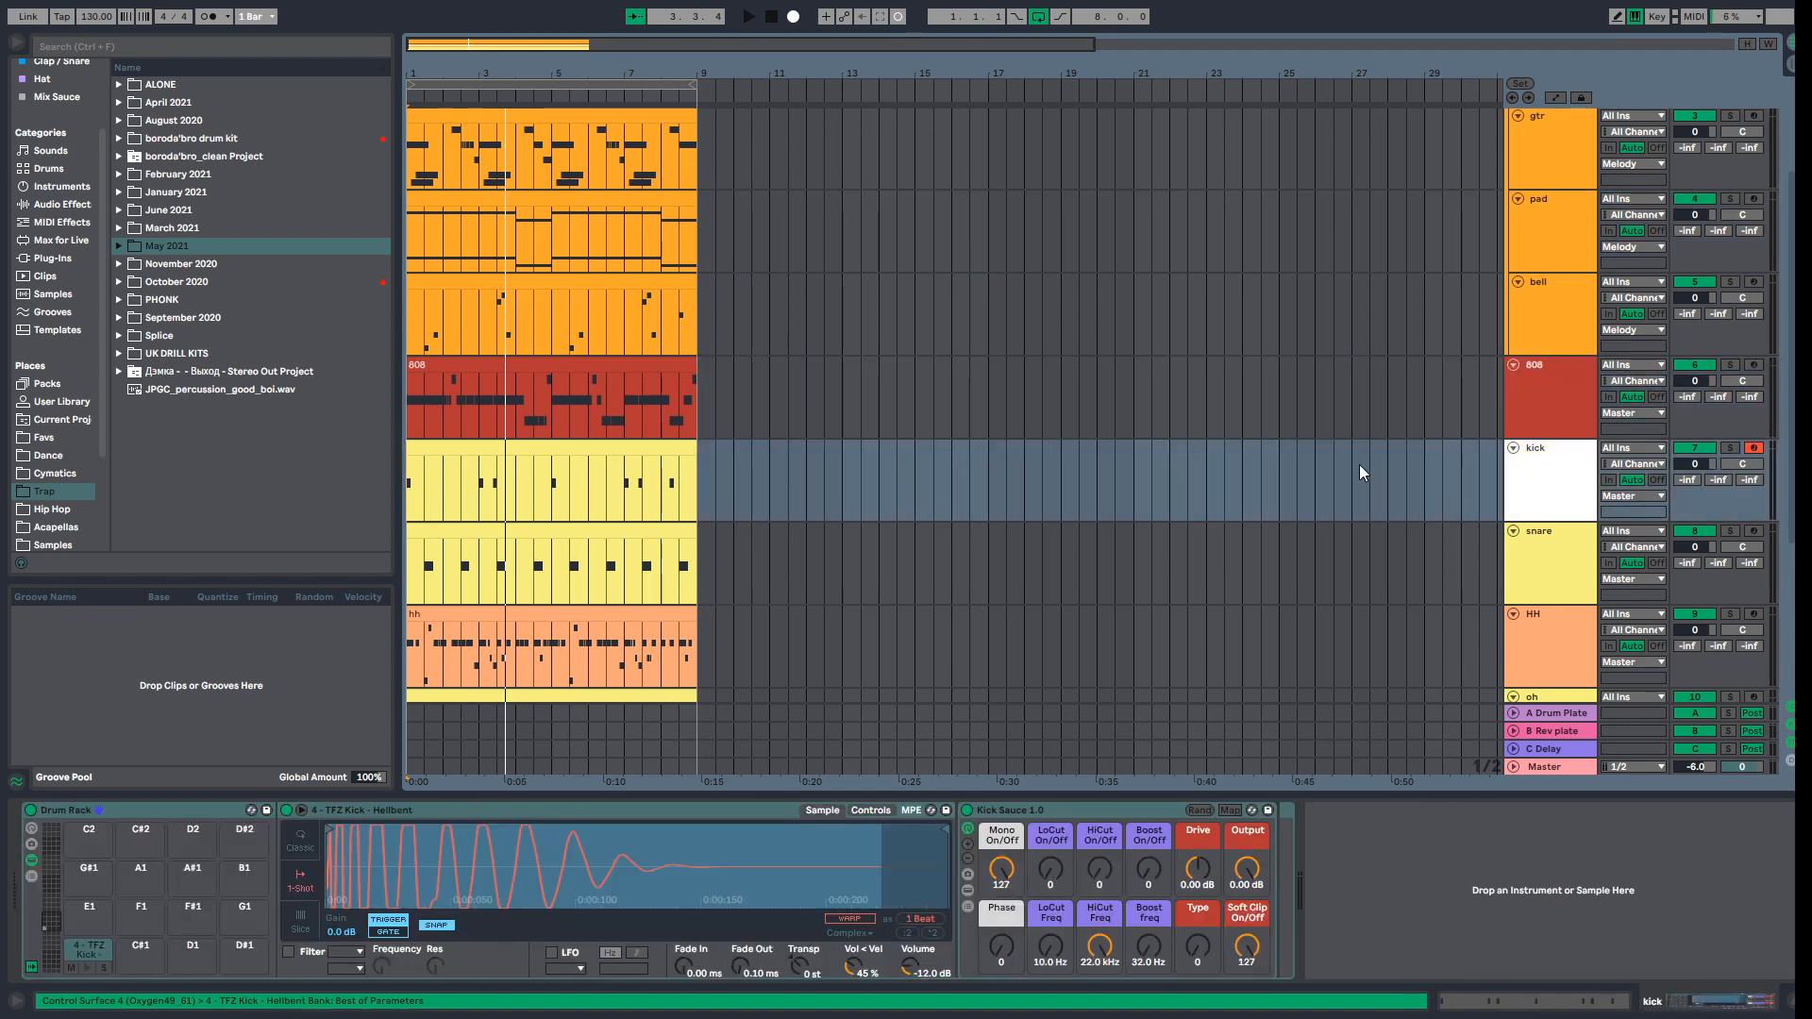
Step: Examine the Master track's device chain and view the TR5 Classic Clipper settings
click(1538, 767)
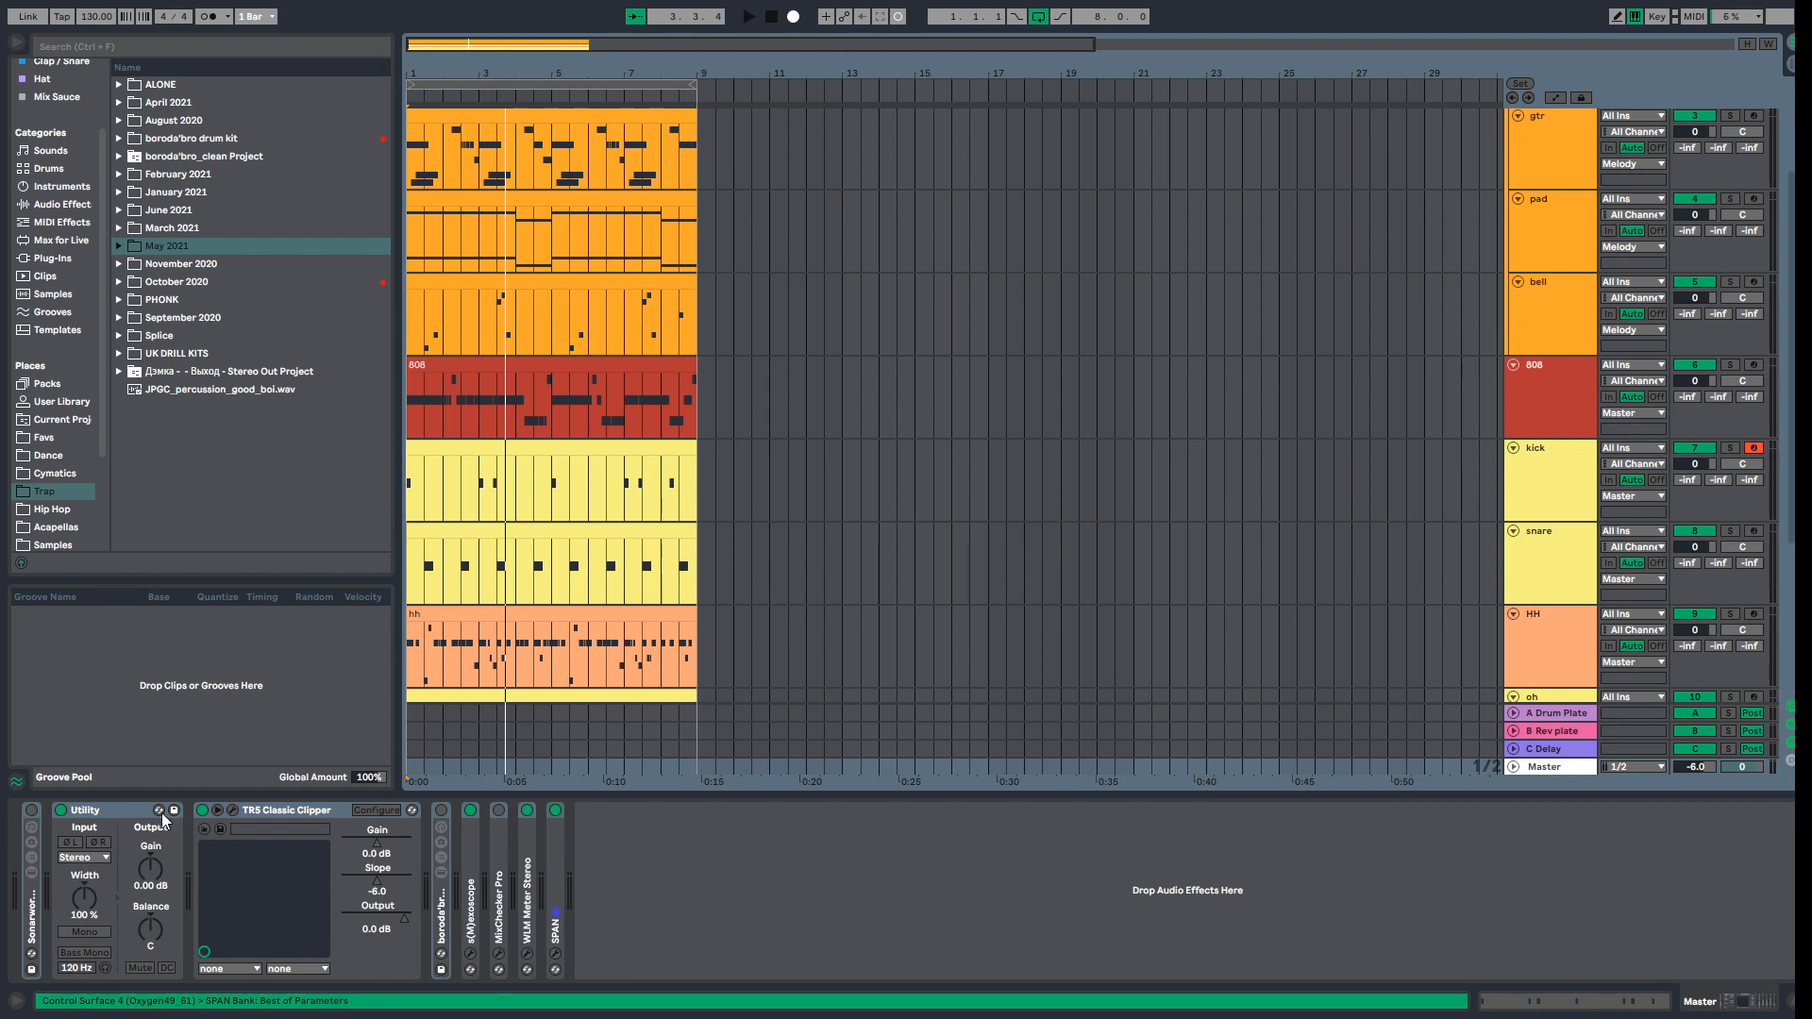
click(233, 810)
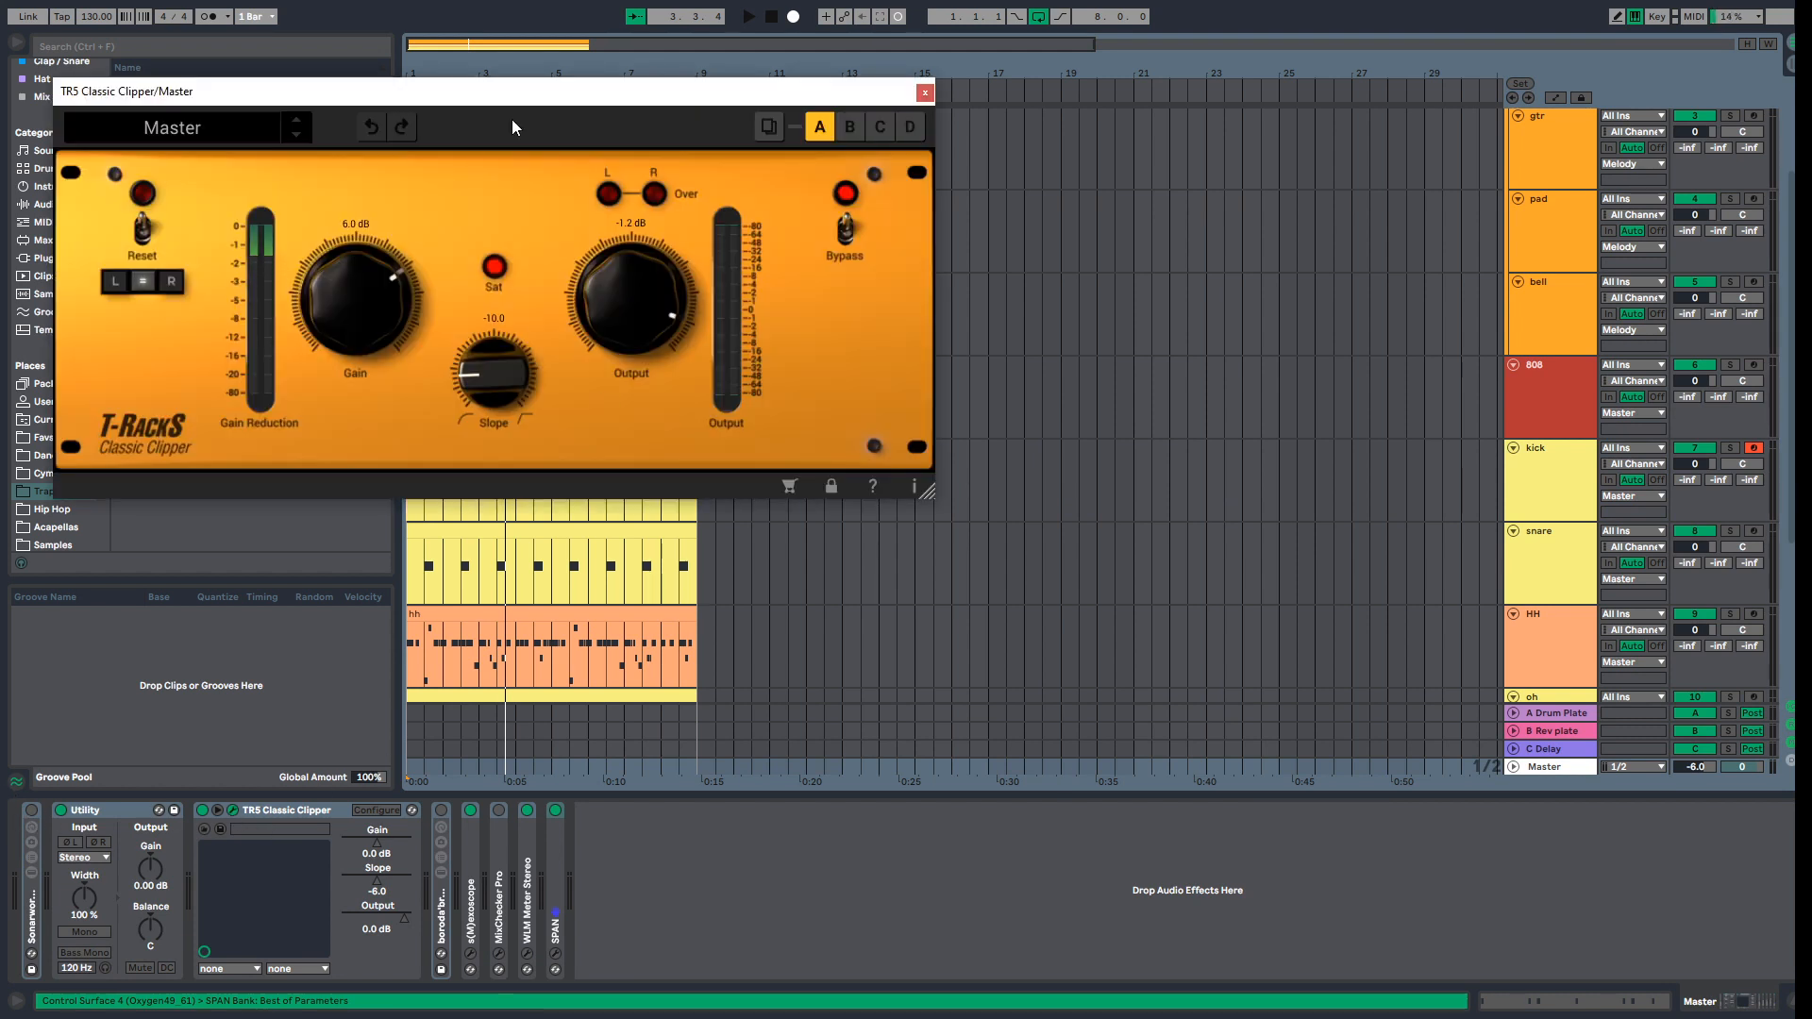
drag(516, 90, 861, 91)
click(1262, 86)
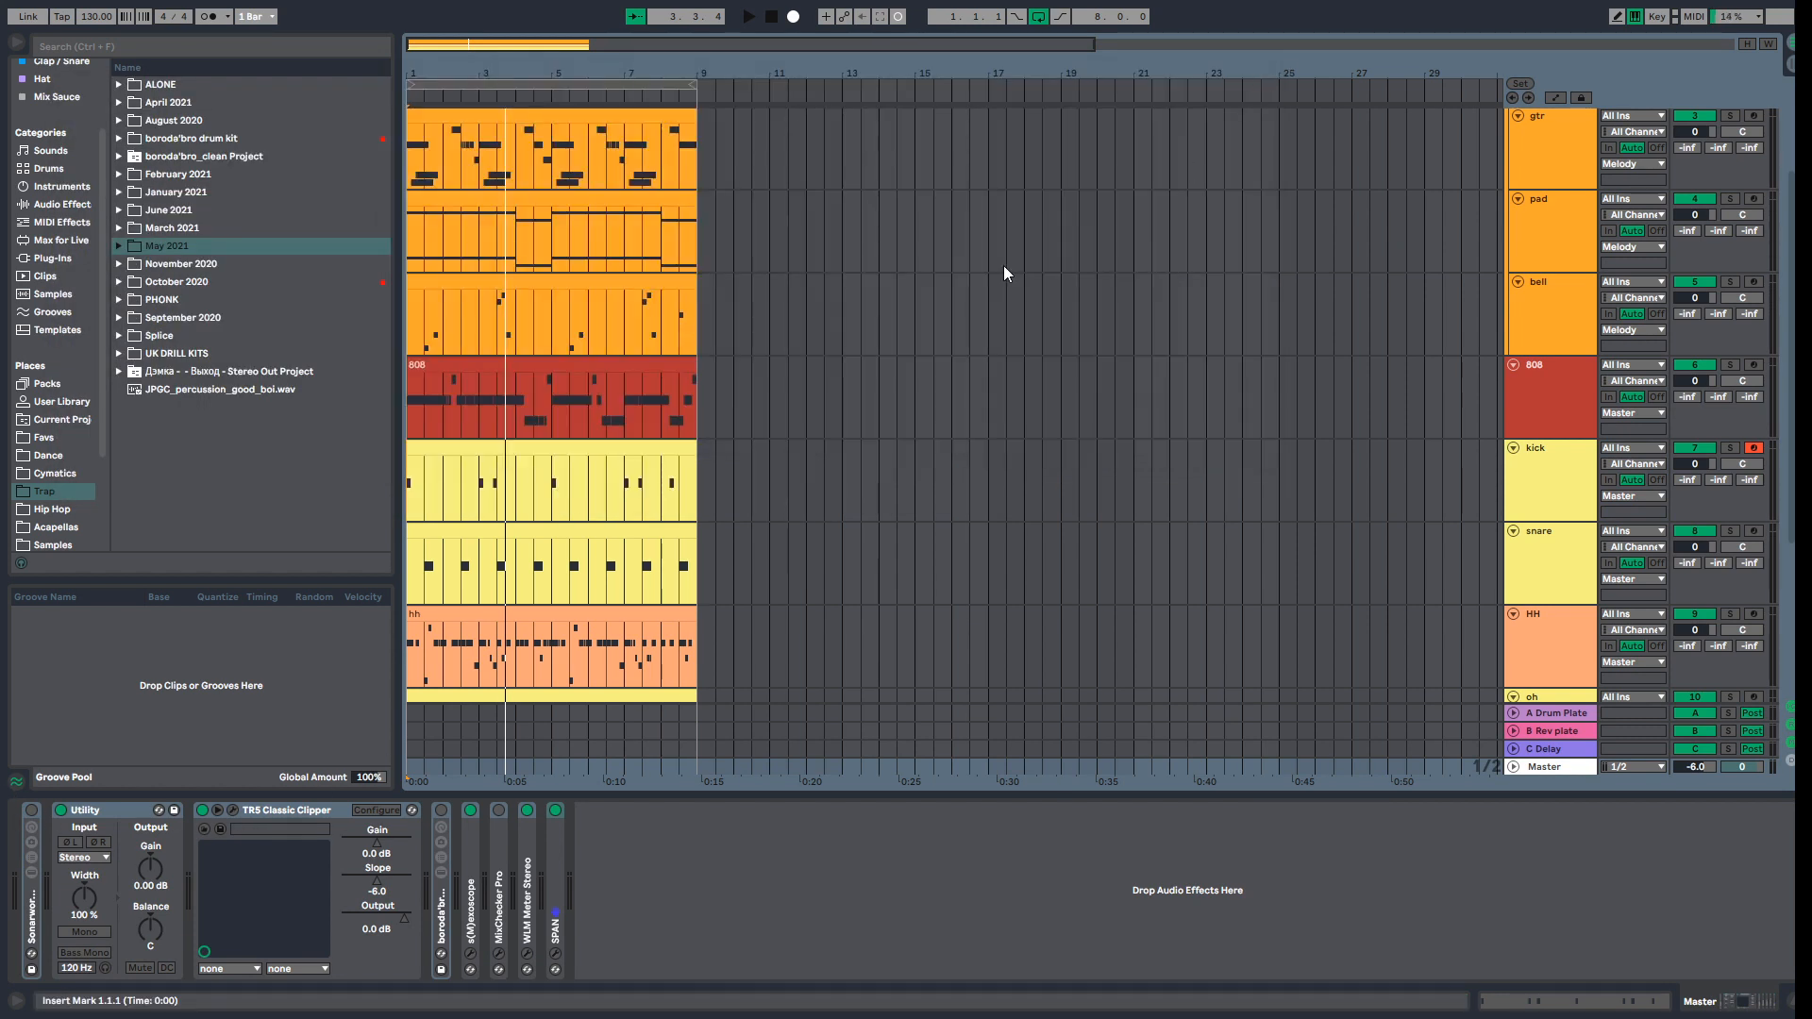
Step: Play the arrangement from the beginning
scroll(708, 243, up, 4)
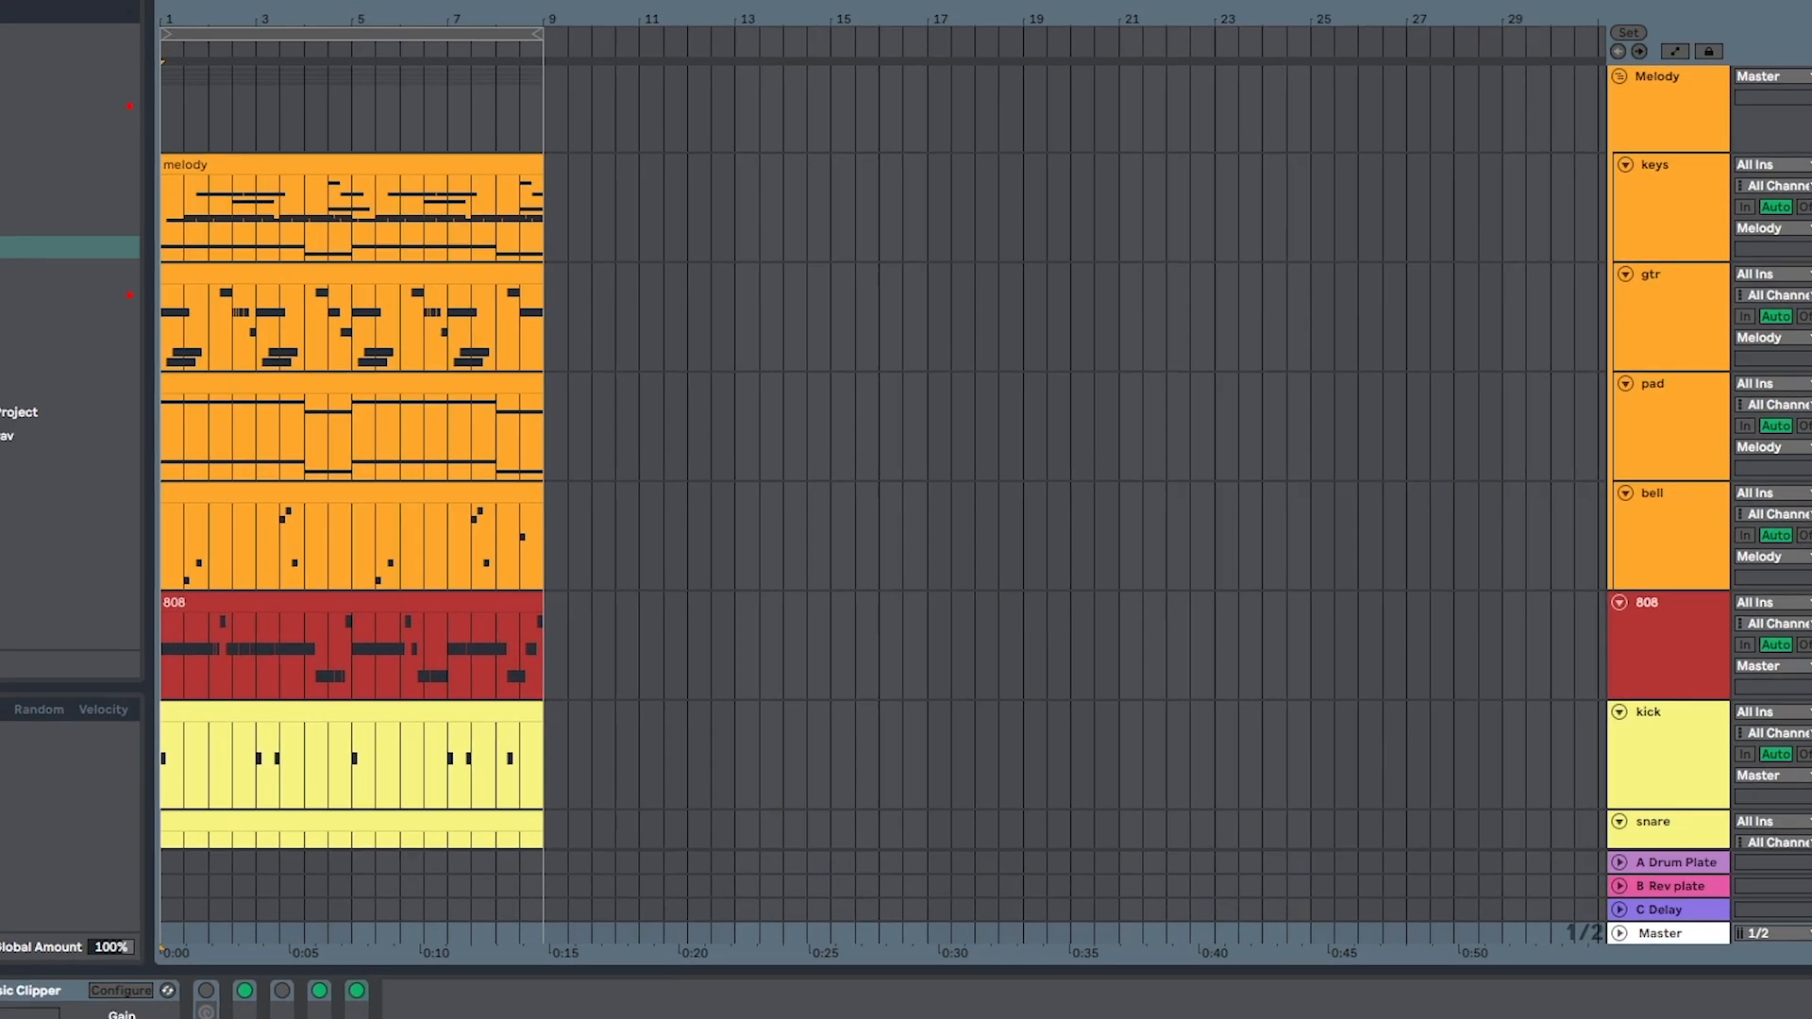
click(750, 17)
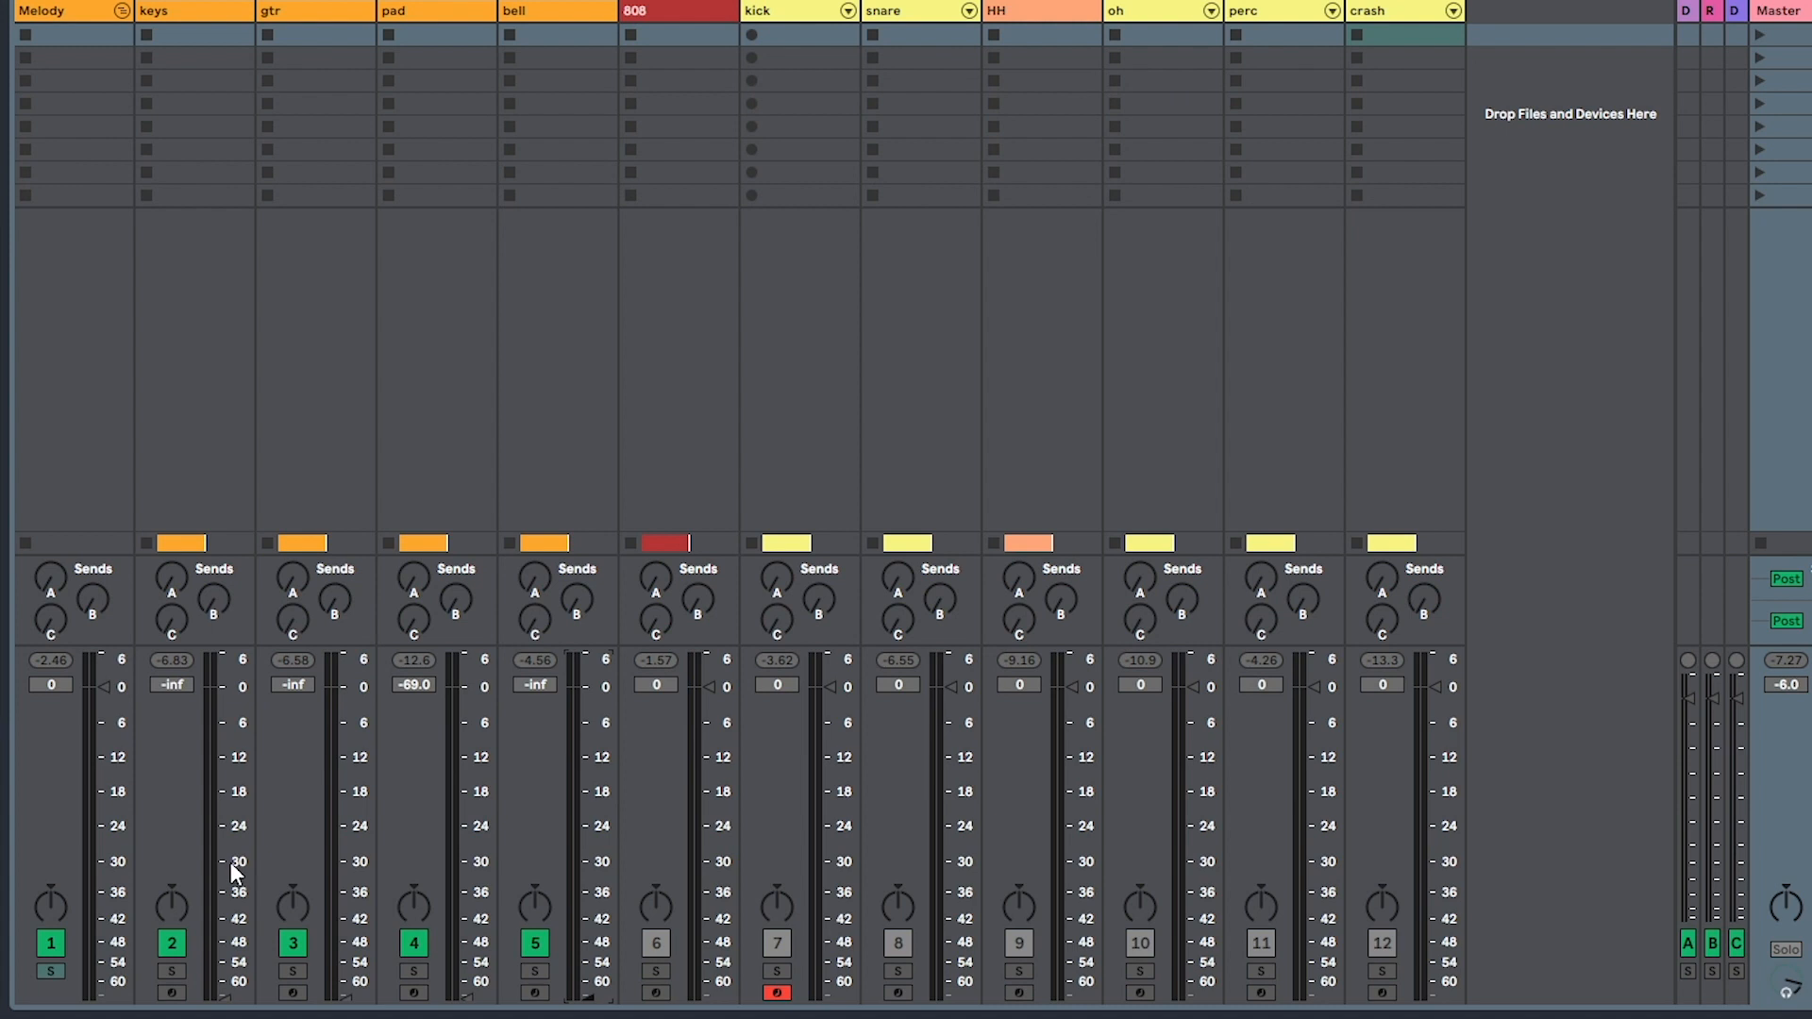
Step: During playback, set the track volumes to -12.5 dB for keys, -20.0 for gtr, -17.0 for pad and -21.0 for bell
key(space)
drag(225, 862, 224, 758)
drag(346, 997, 347, 803)
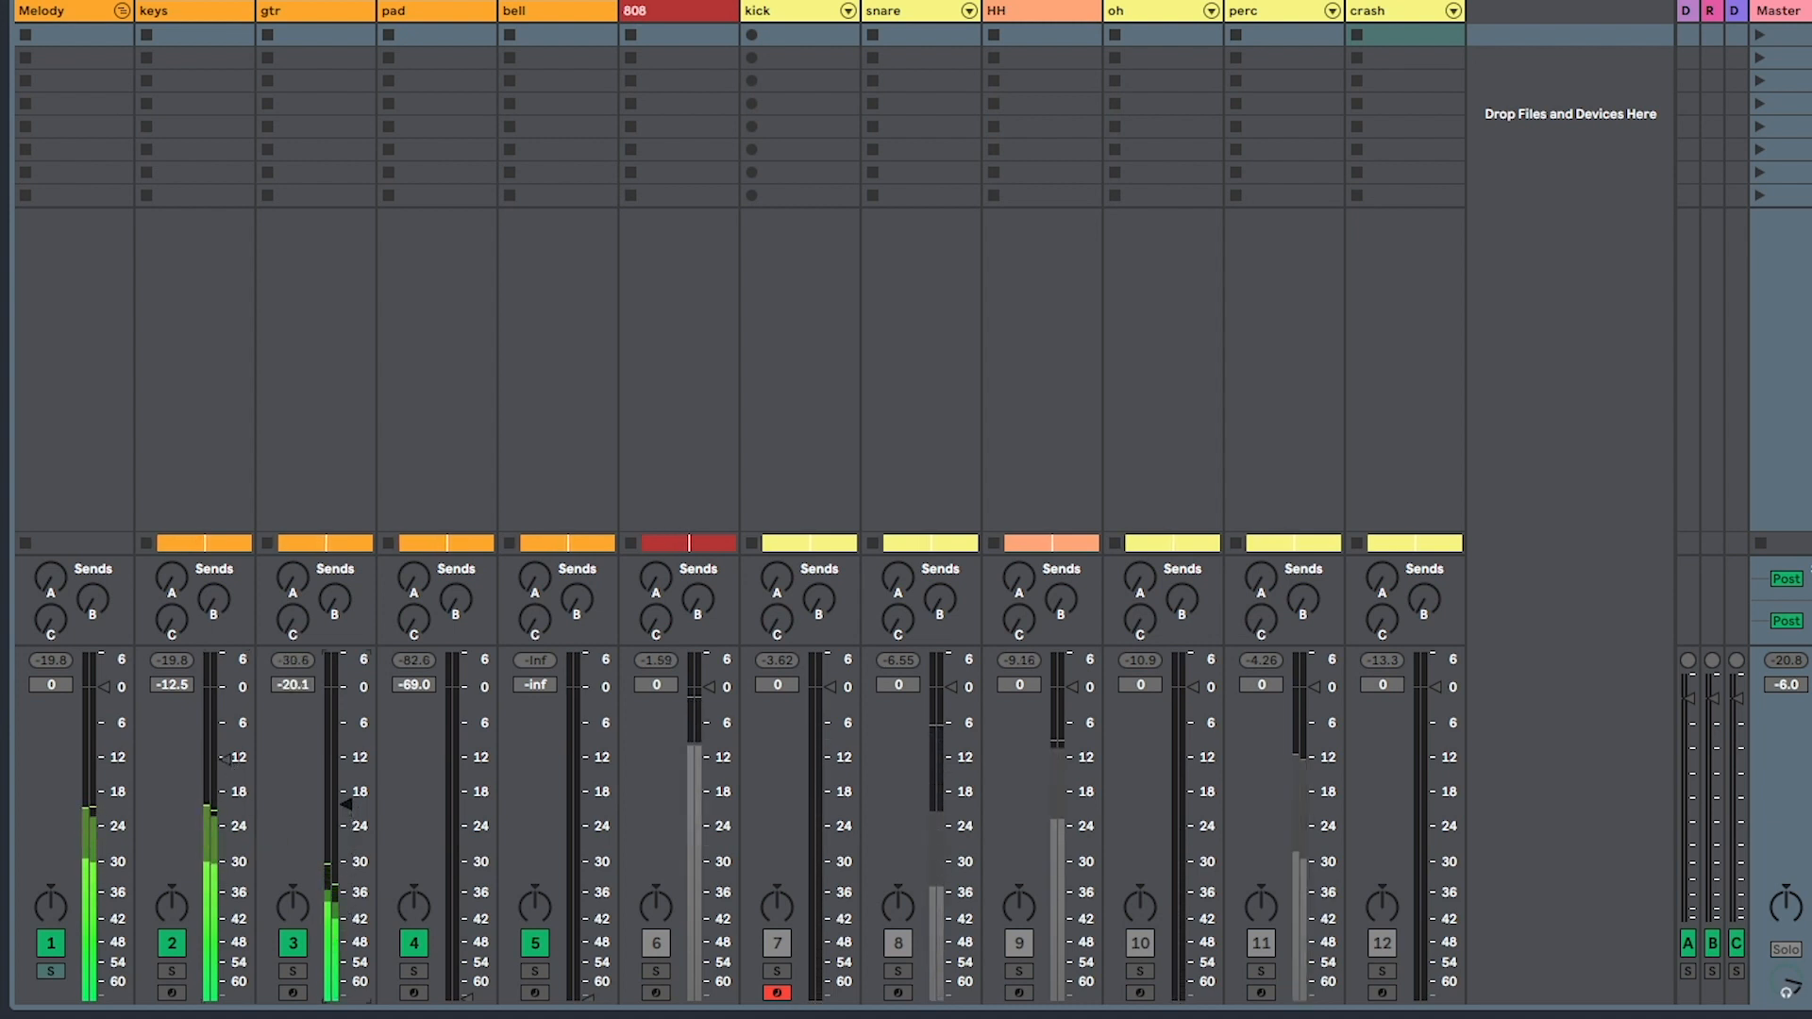
drag(482, 846, 482, 786)
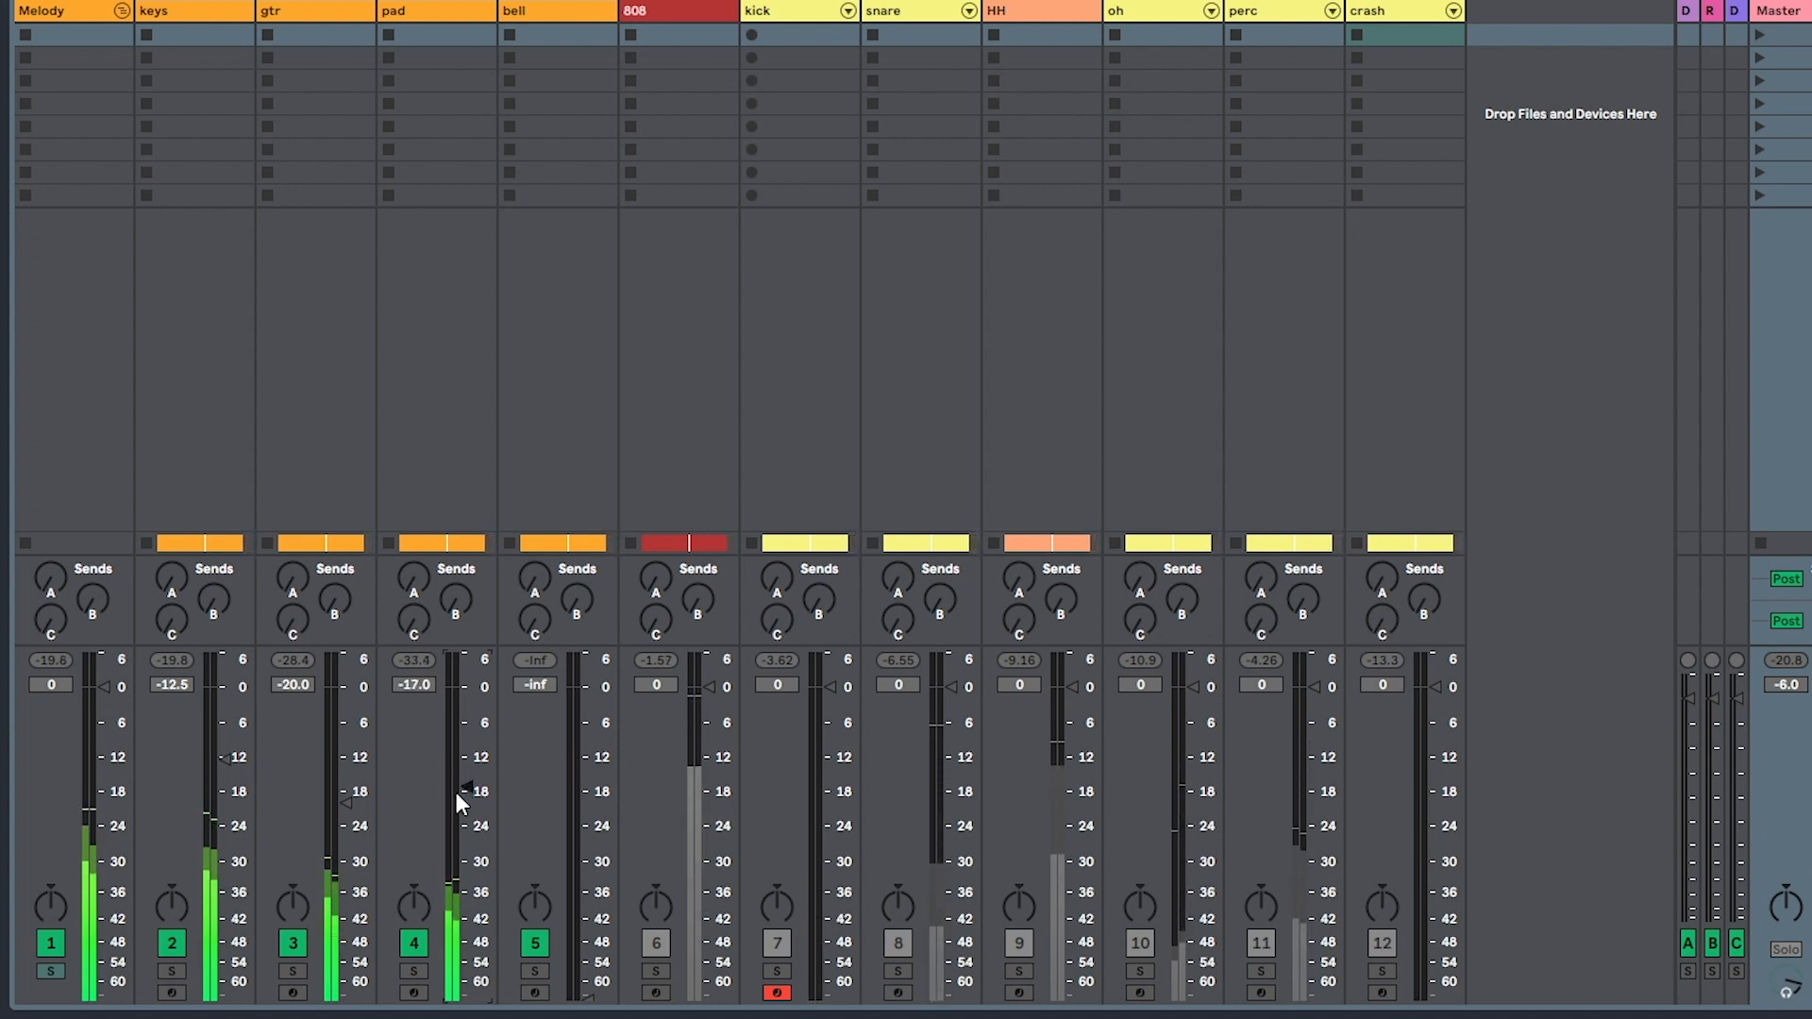
drag(587, 997, 587, 812)
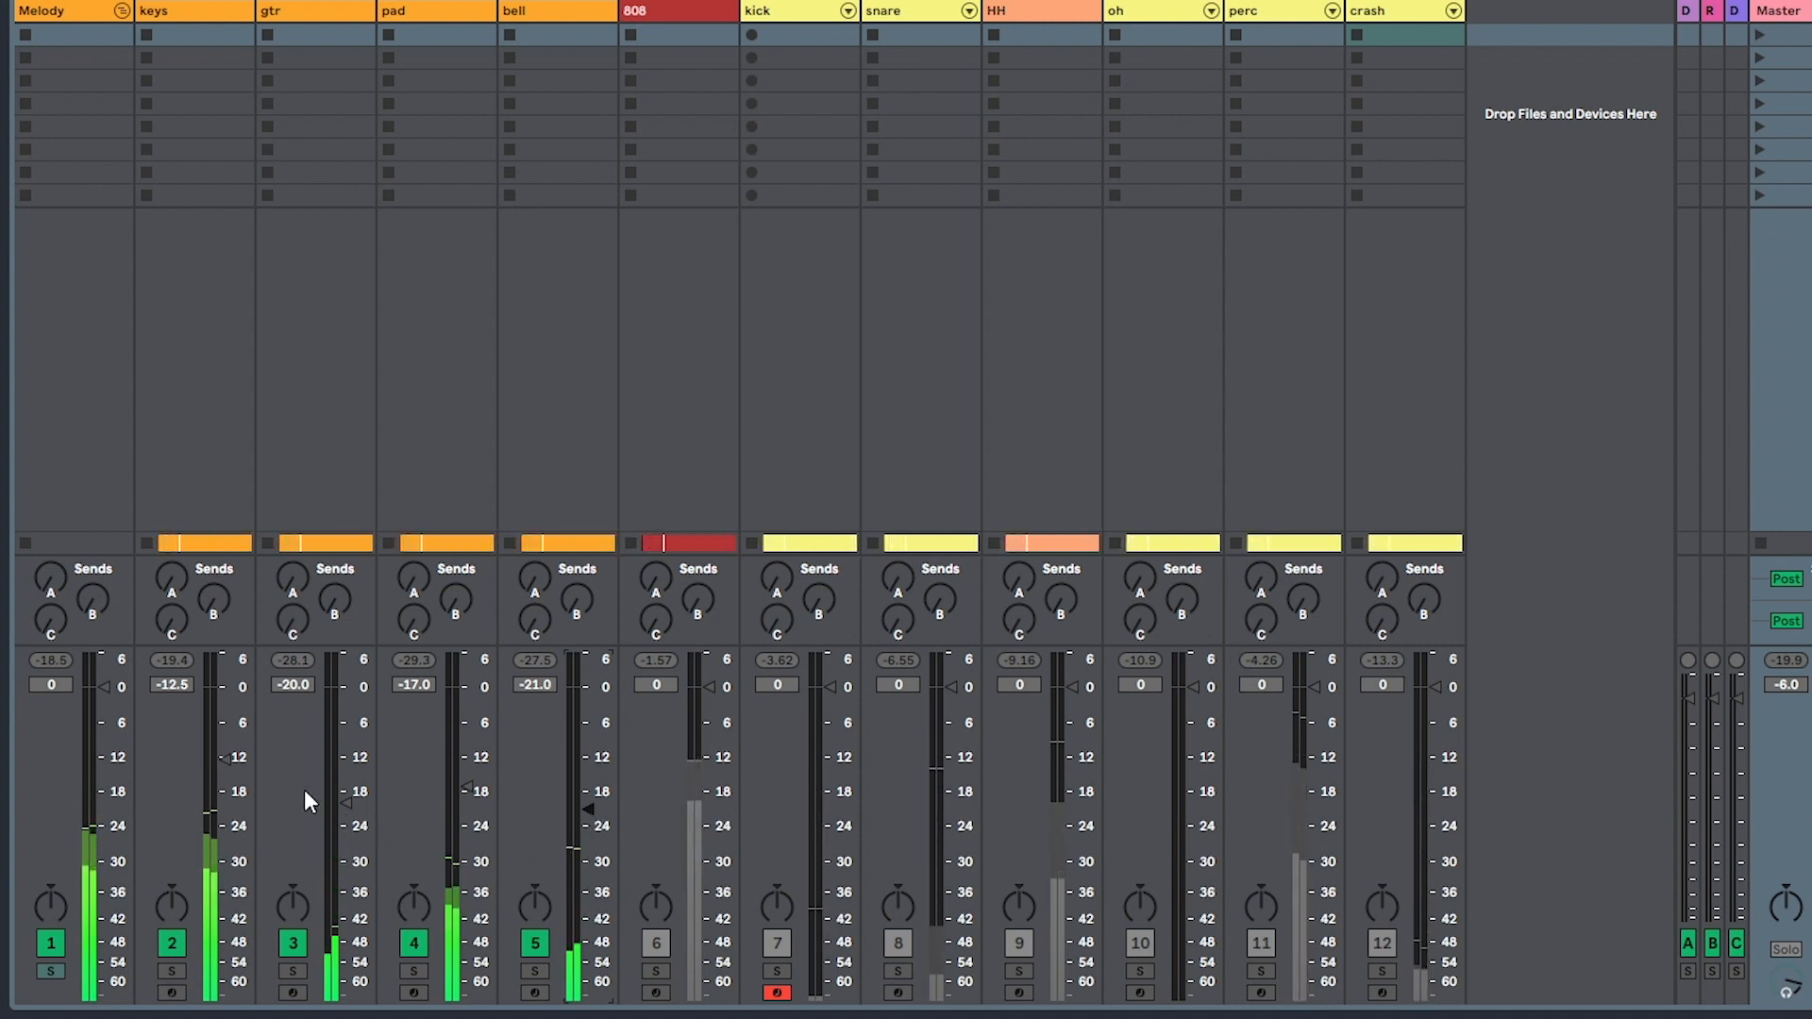
Step: Raise the keys, gtr, pad and bell volumes together by 2 dB, bringing keys to -10.5 dB
click(202, 11)
shift+click(593, 15)
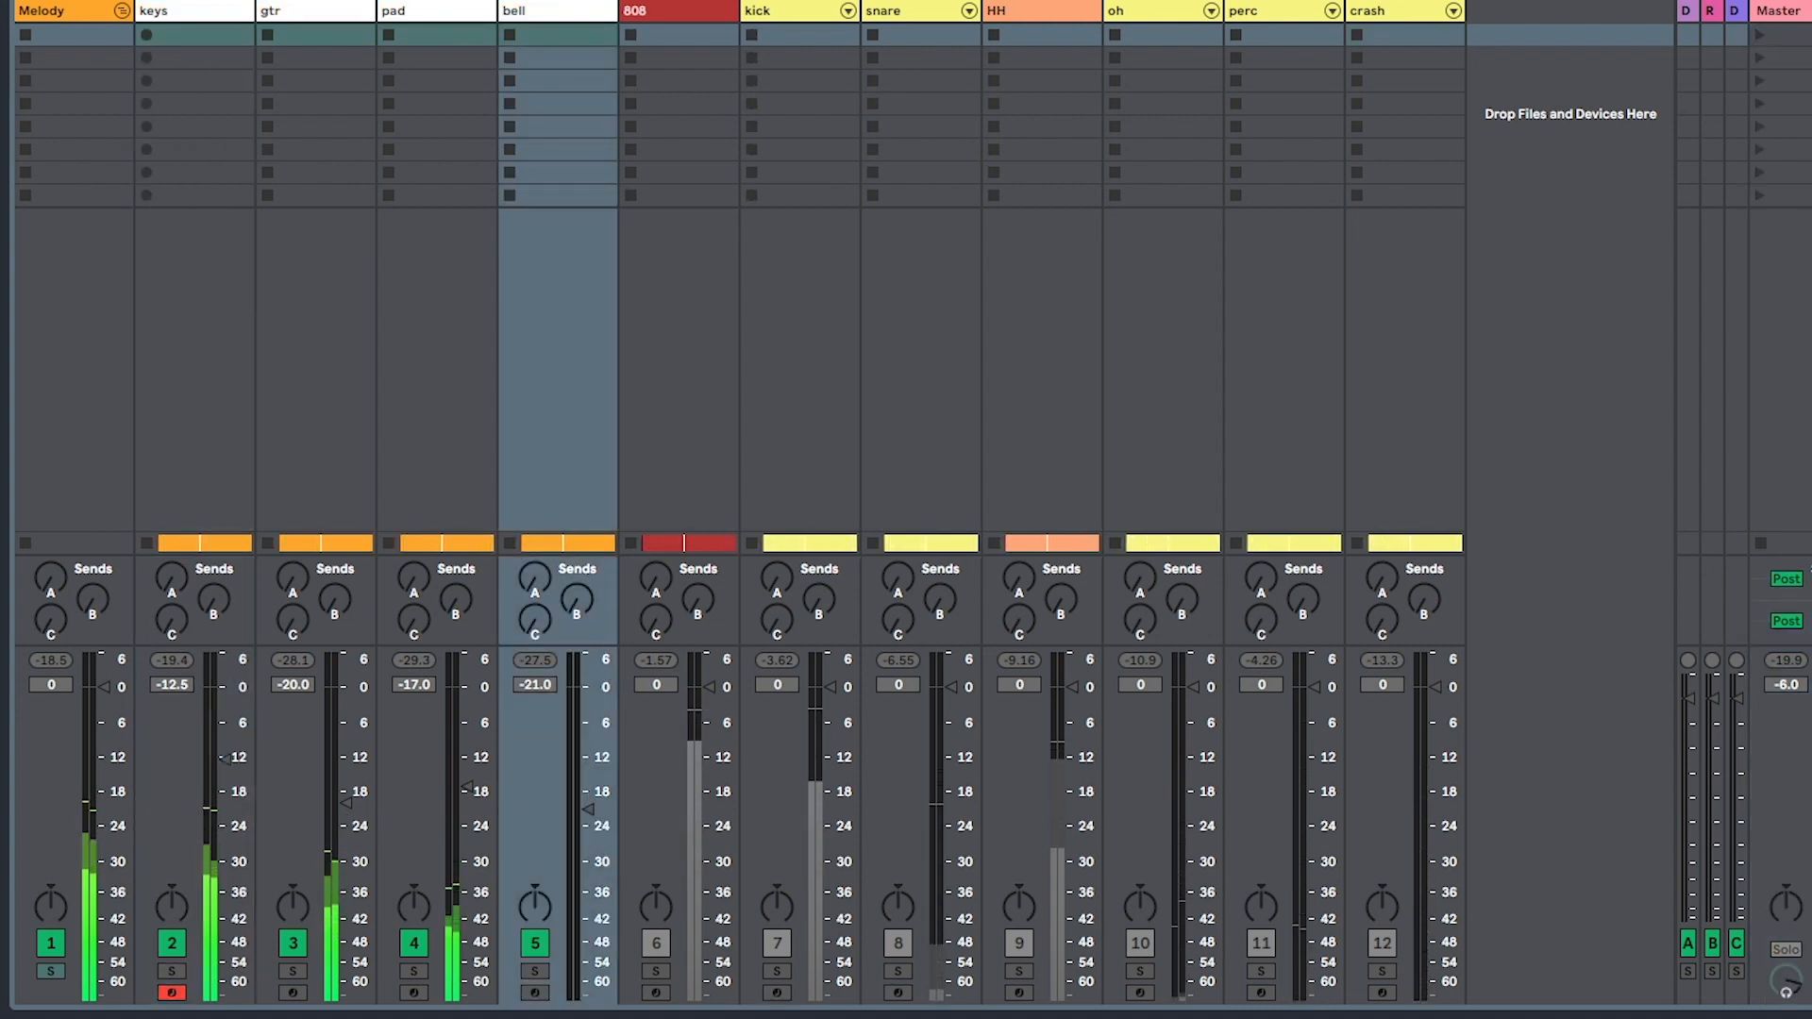
drag(225, 759, 225, 746)
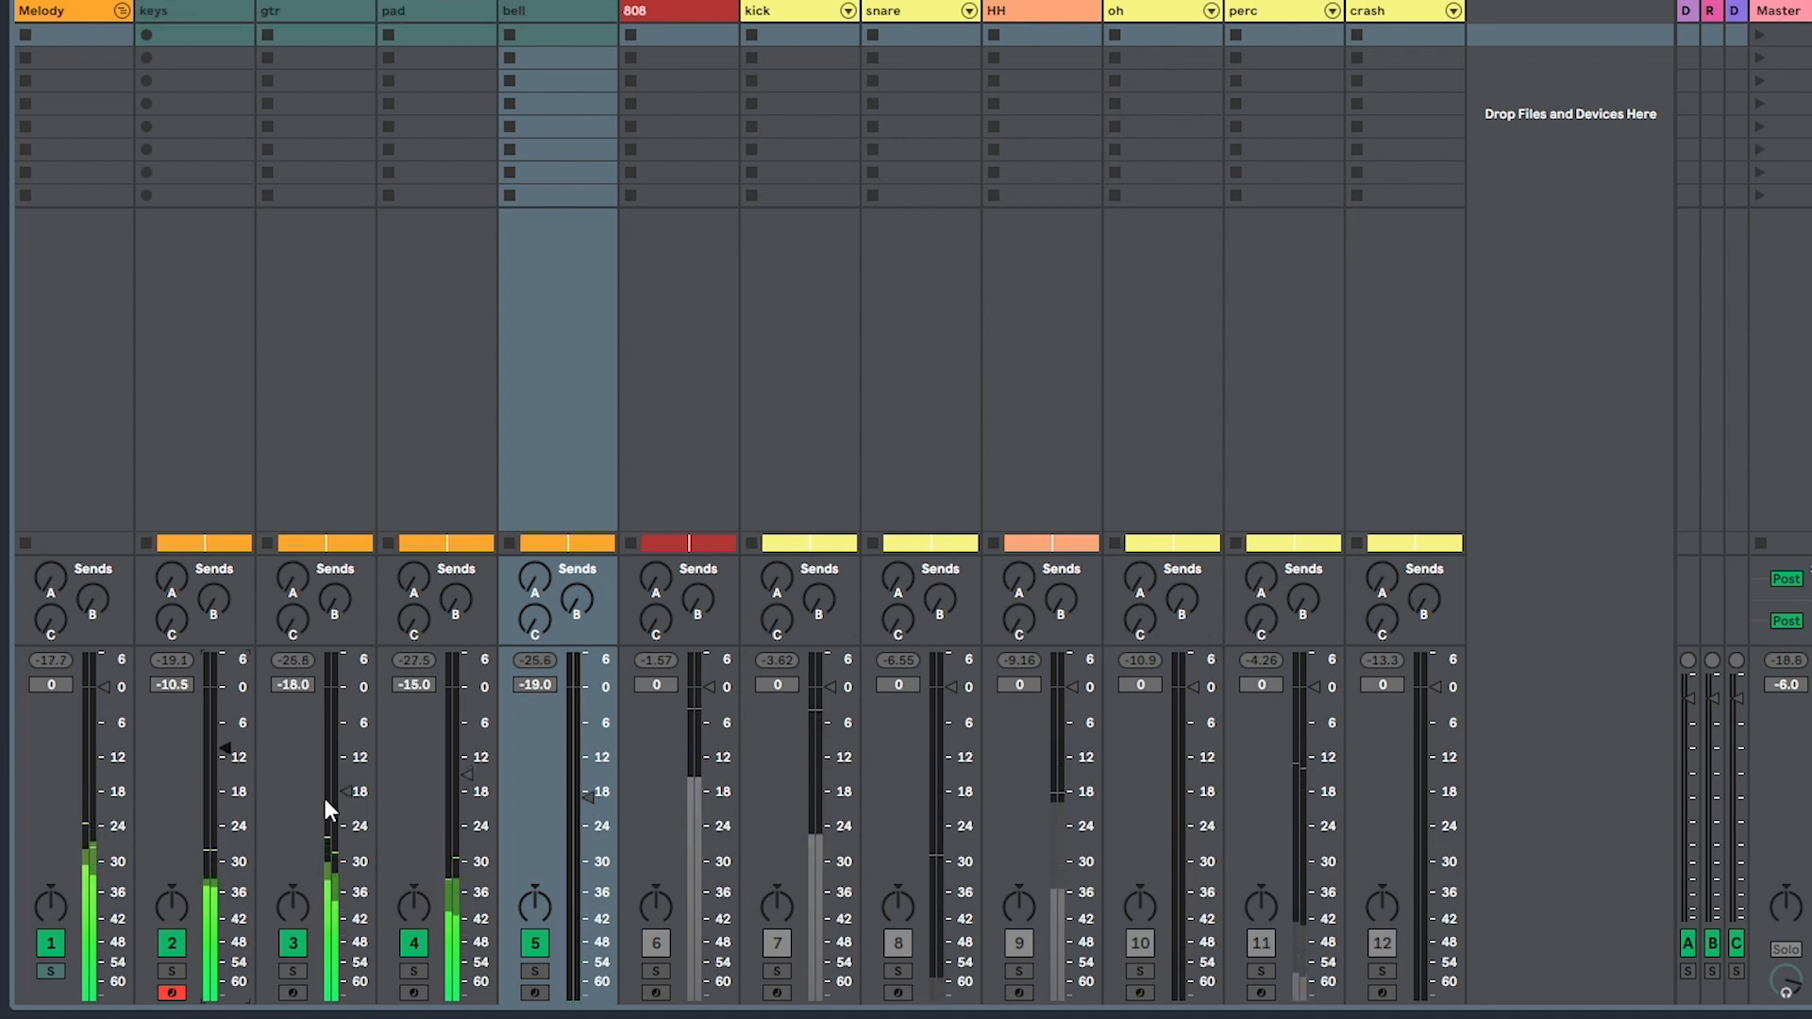
click(472, 302)
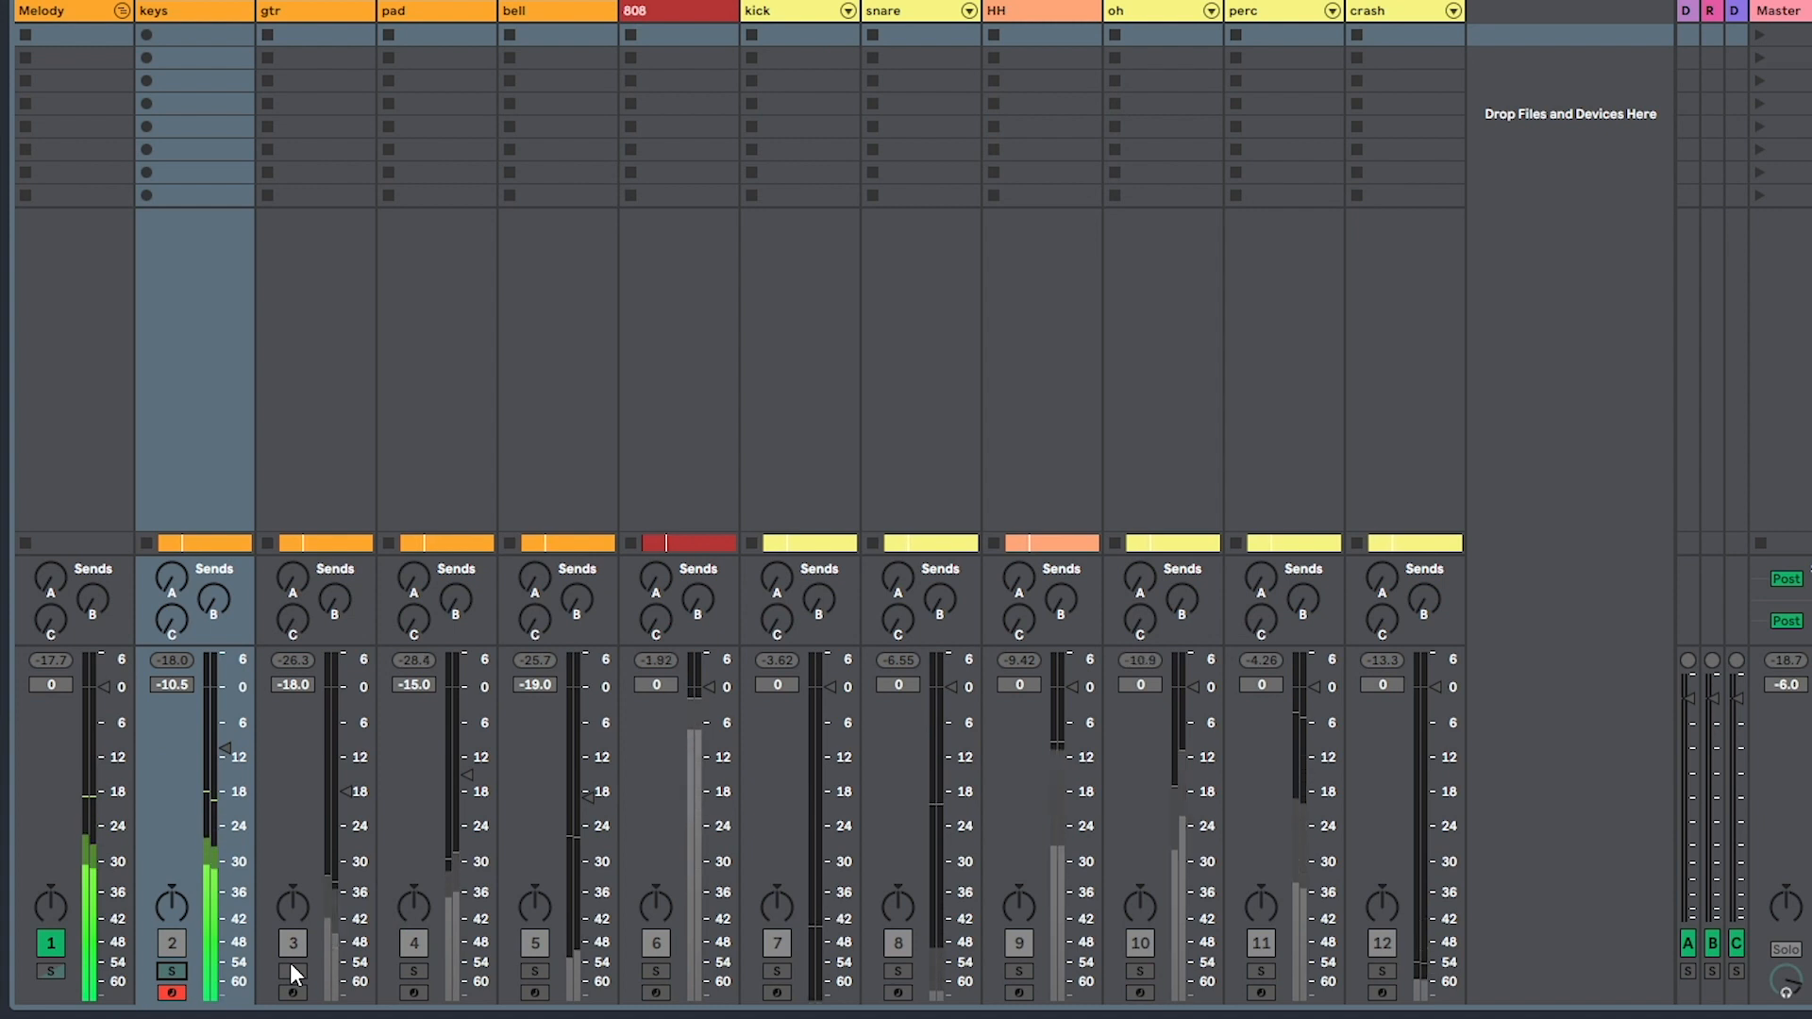
Step: Listen to the melody balance by adding gtr, pad and bell one at a time to the soloed keys, and stop playback
click(291, 970)
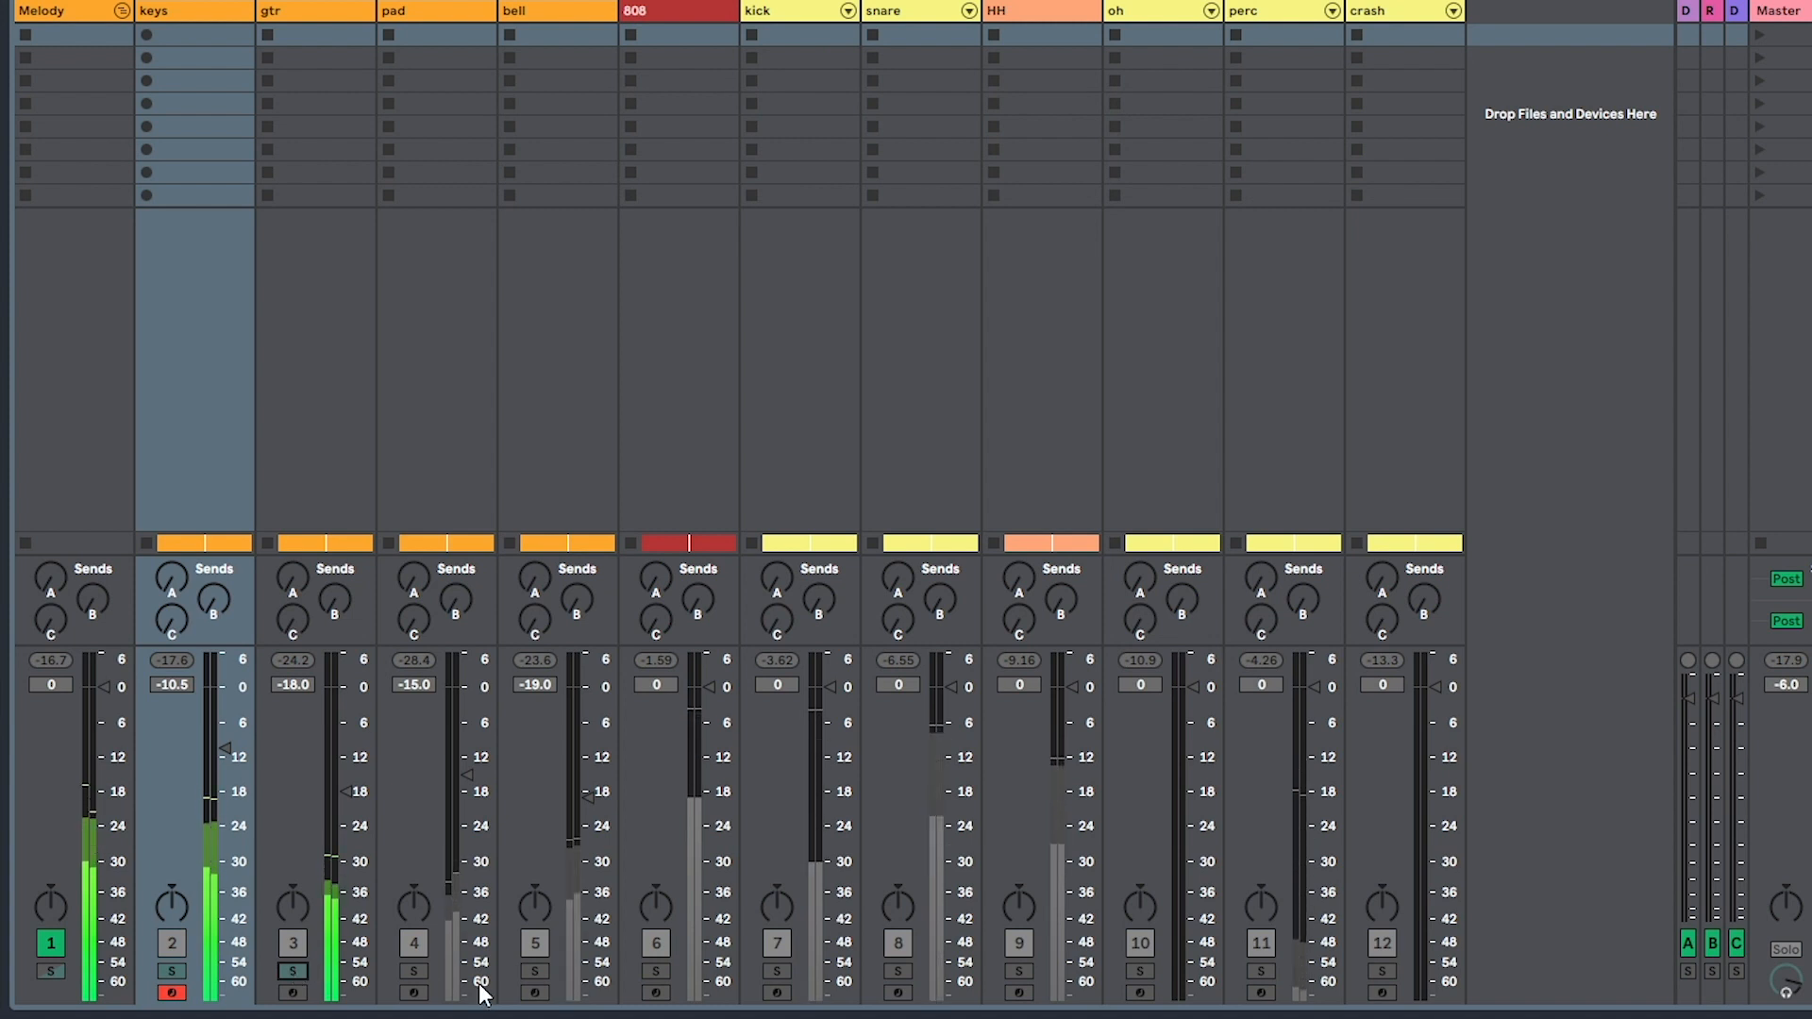
click(406, 970)
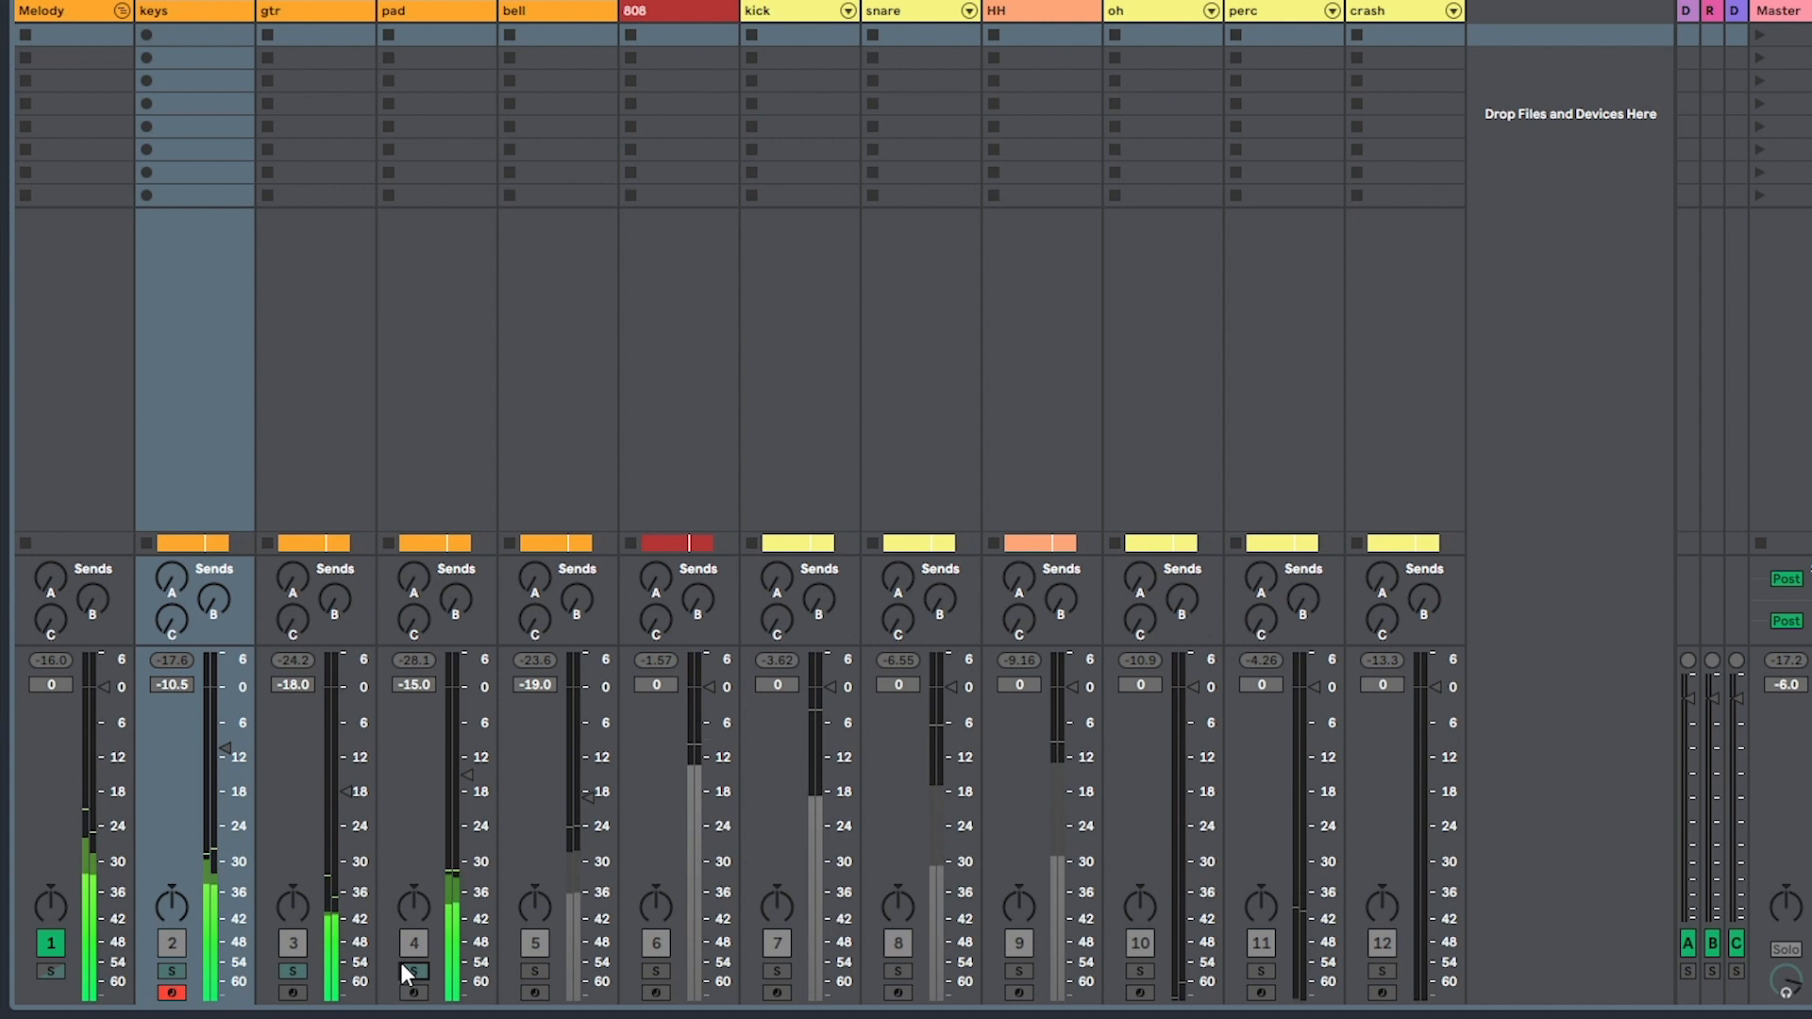
click(538, 968)
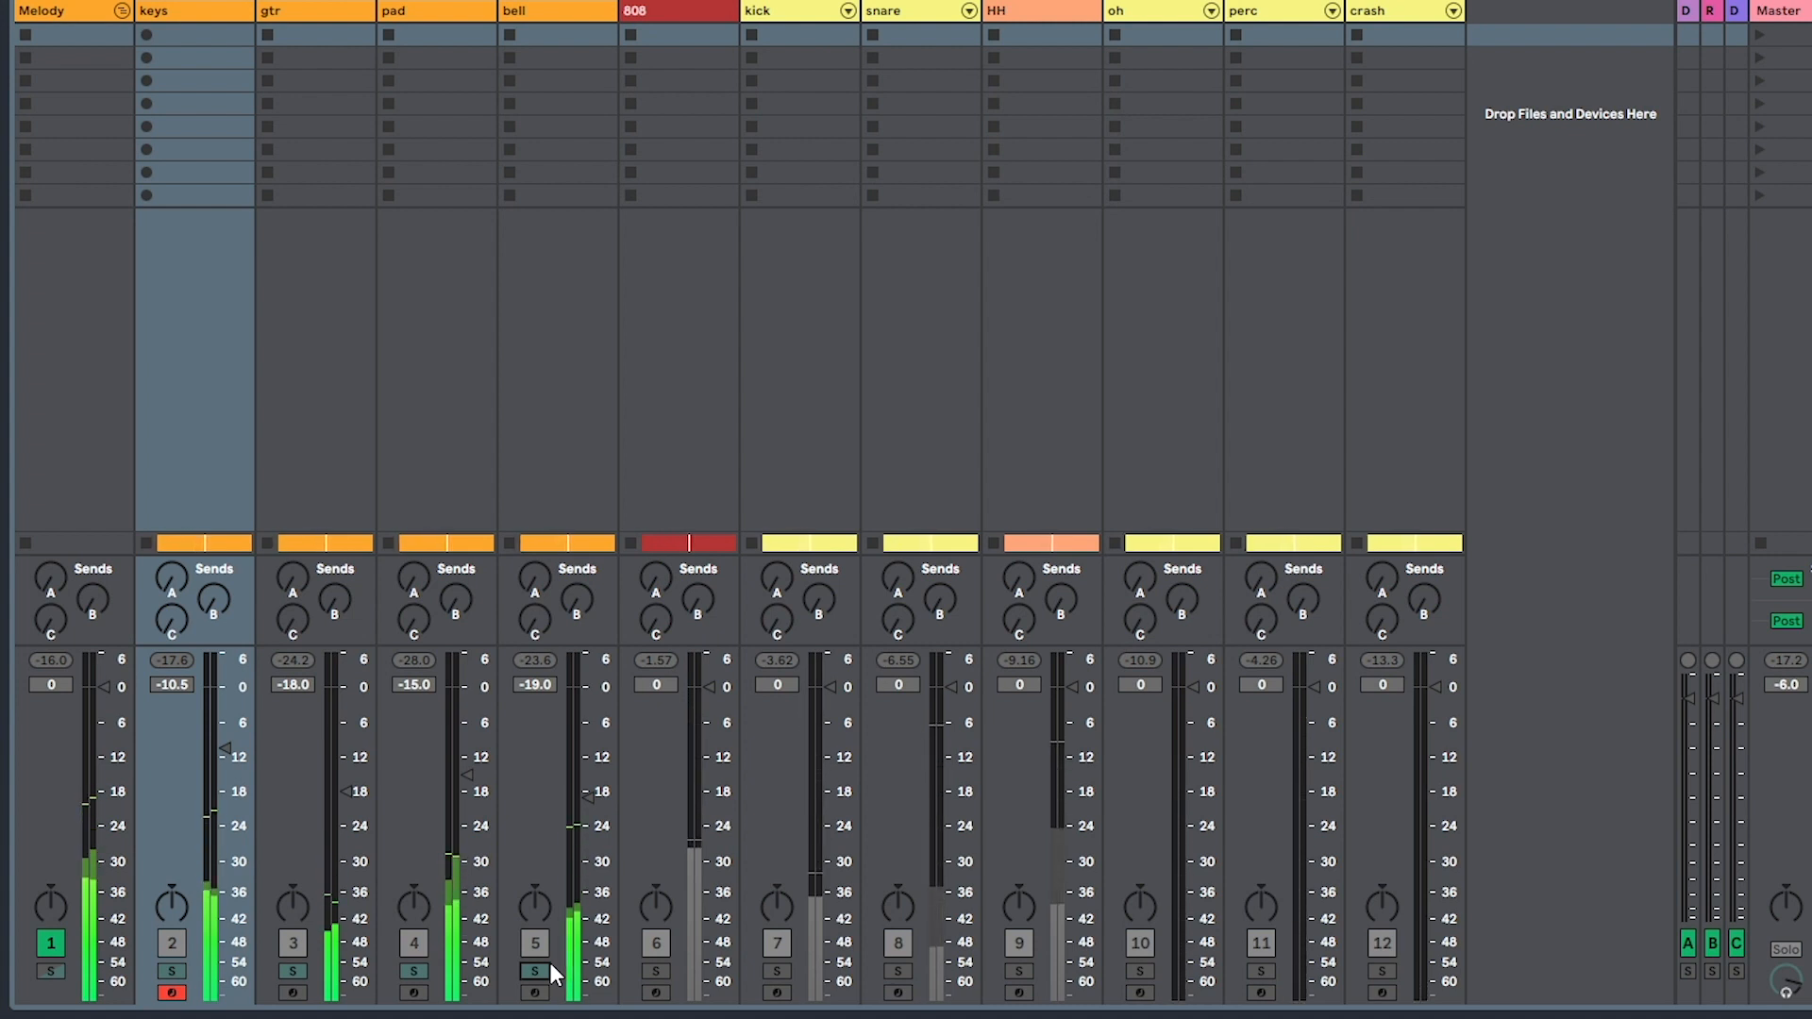
key(space)
Step: Solo only the keys track and add the RC-20 Retro Color effect to the end of its device chain
click(551, 964)
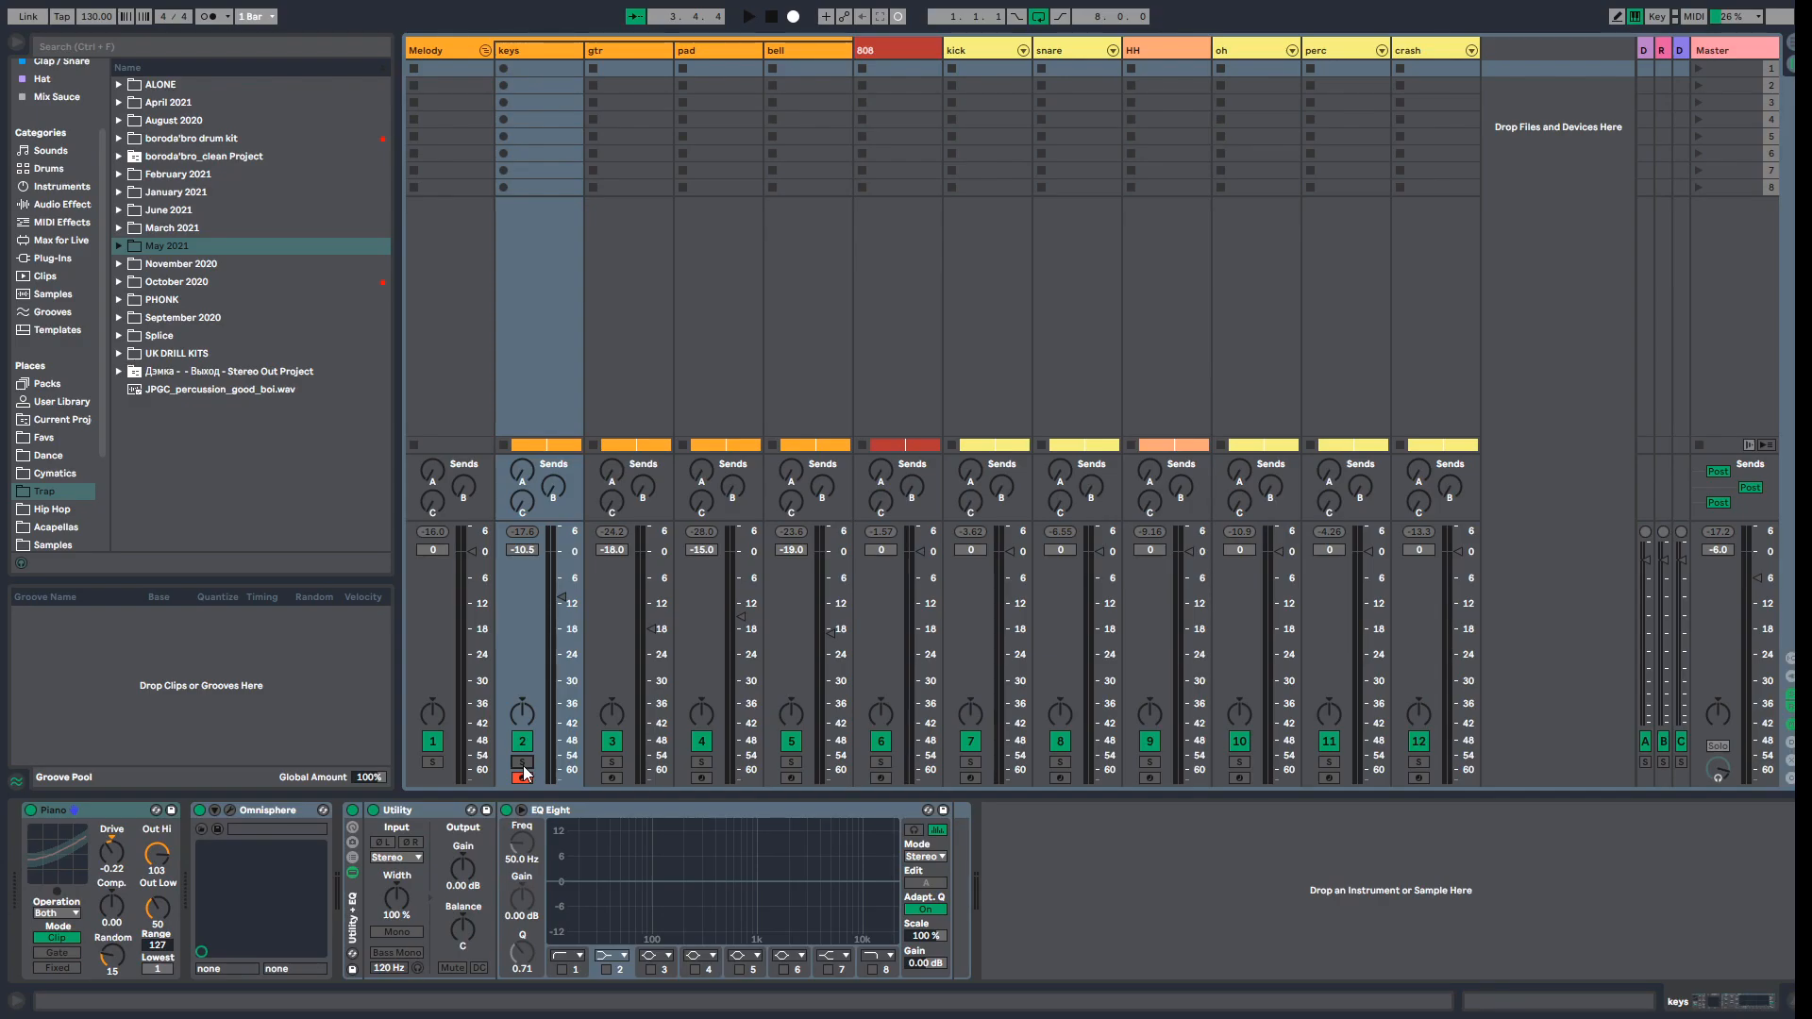
right_click(1087, 914)
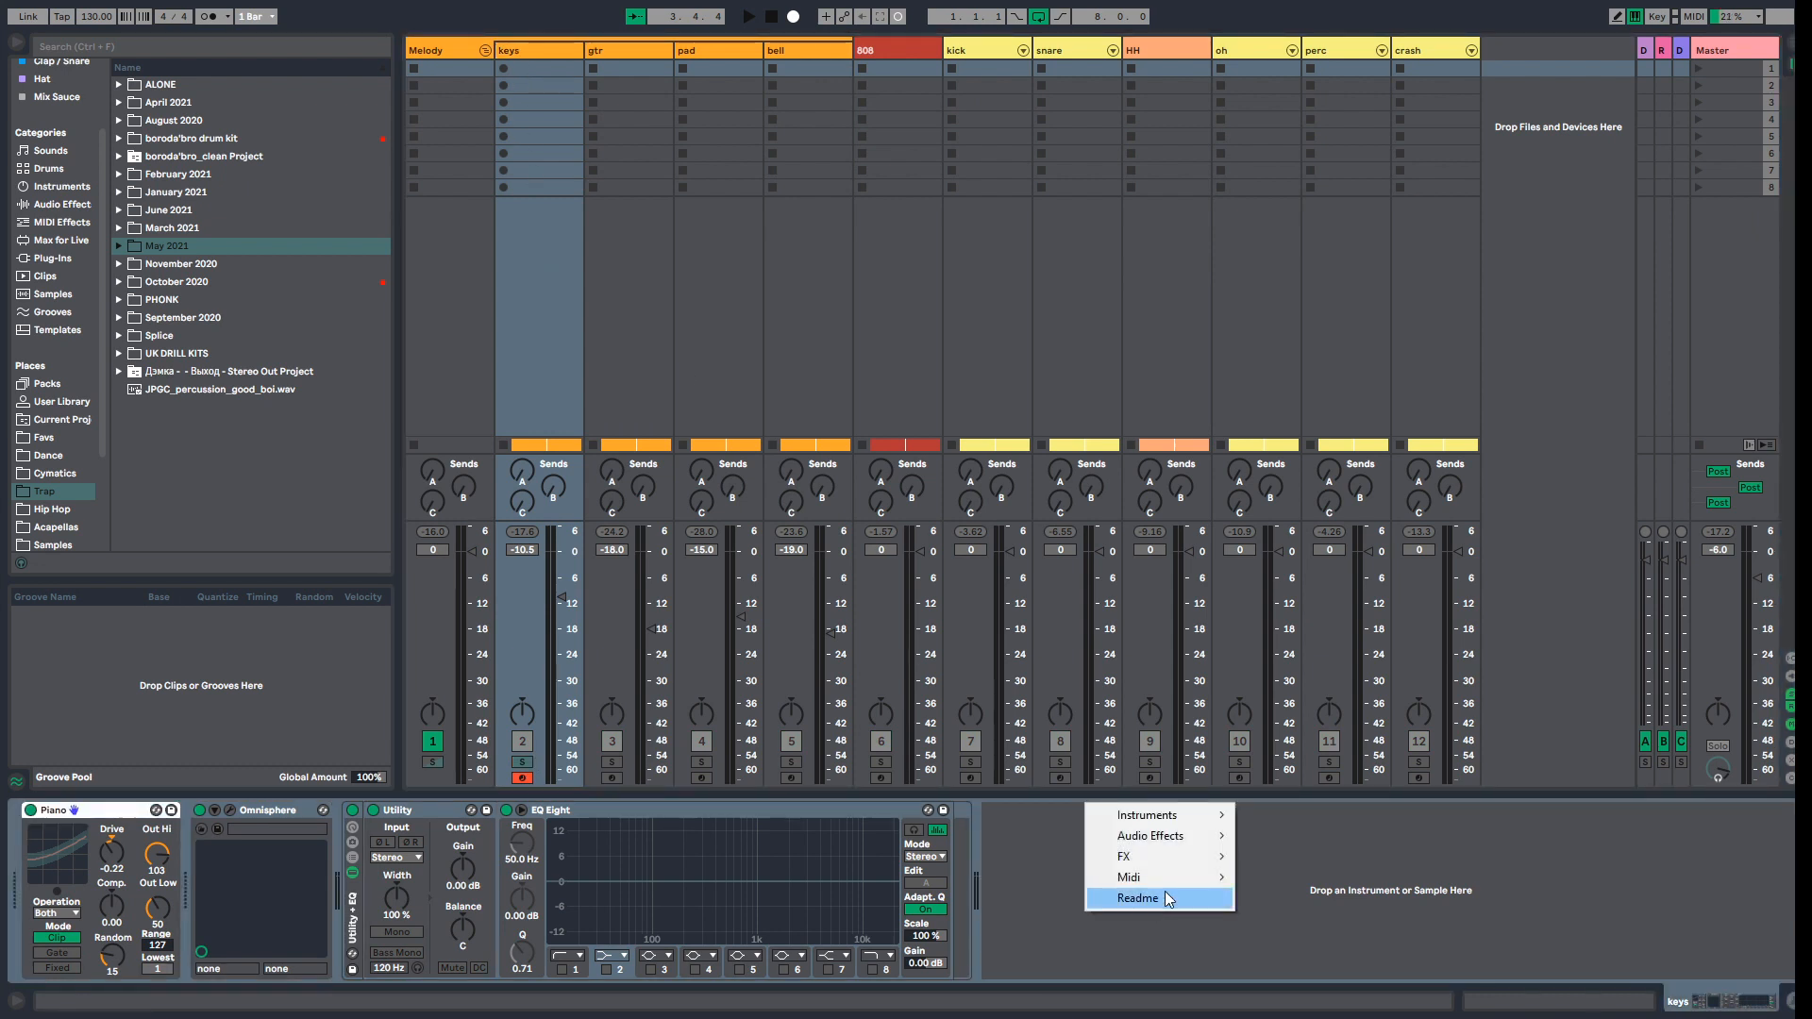
mouse_move(1133, 856)
click(1292, 714)
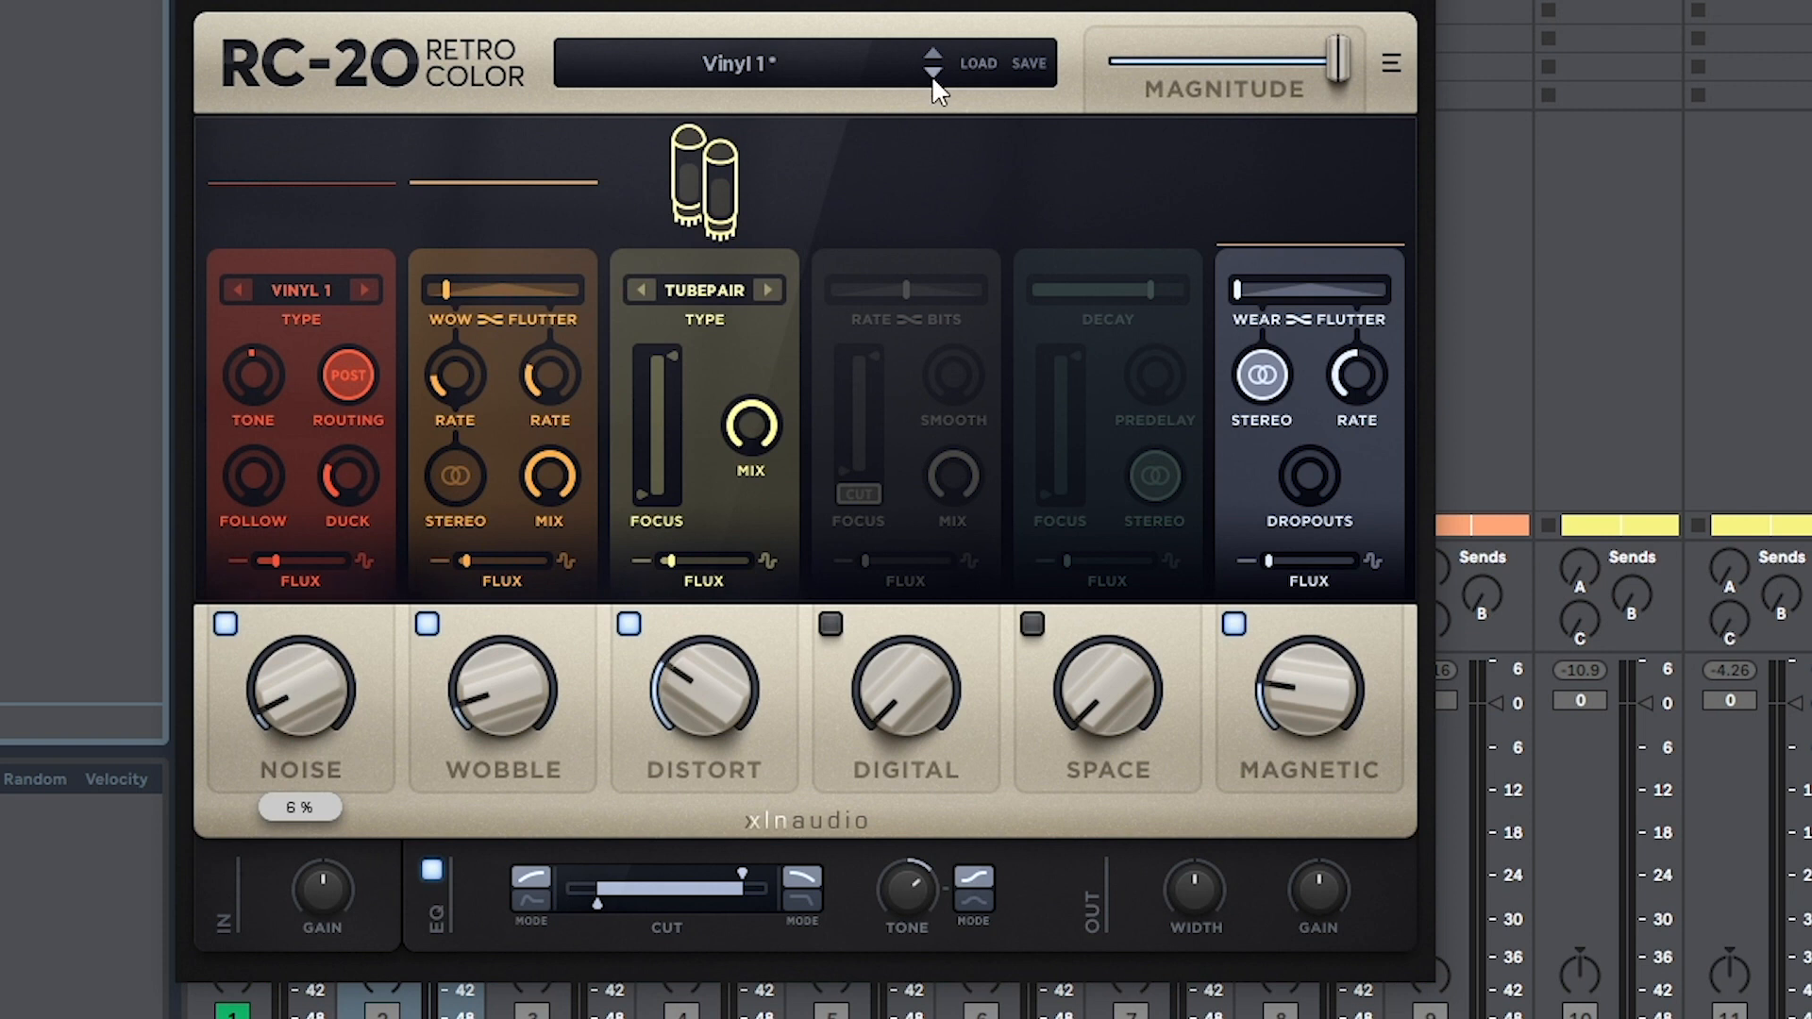
Step: Load the Vinyl 3 preset in RC-20 and narrow its EQ cut range from both the low and high ends
click(933, 73)
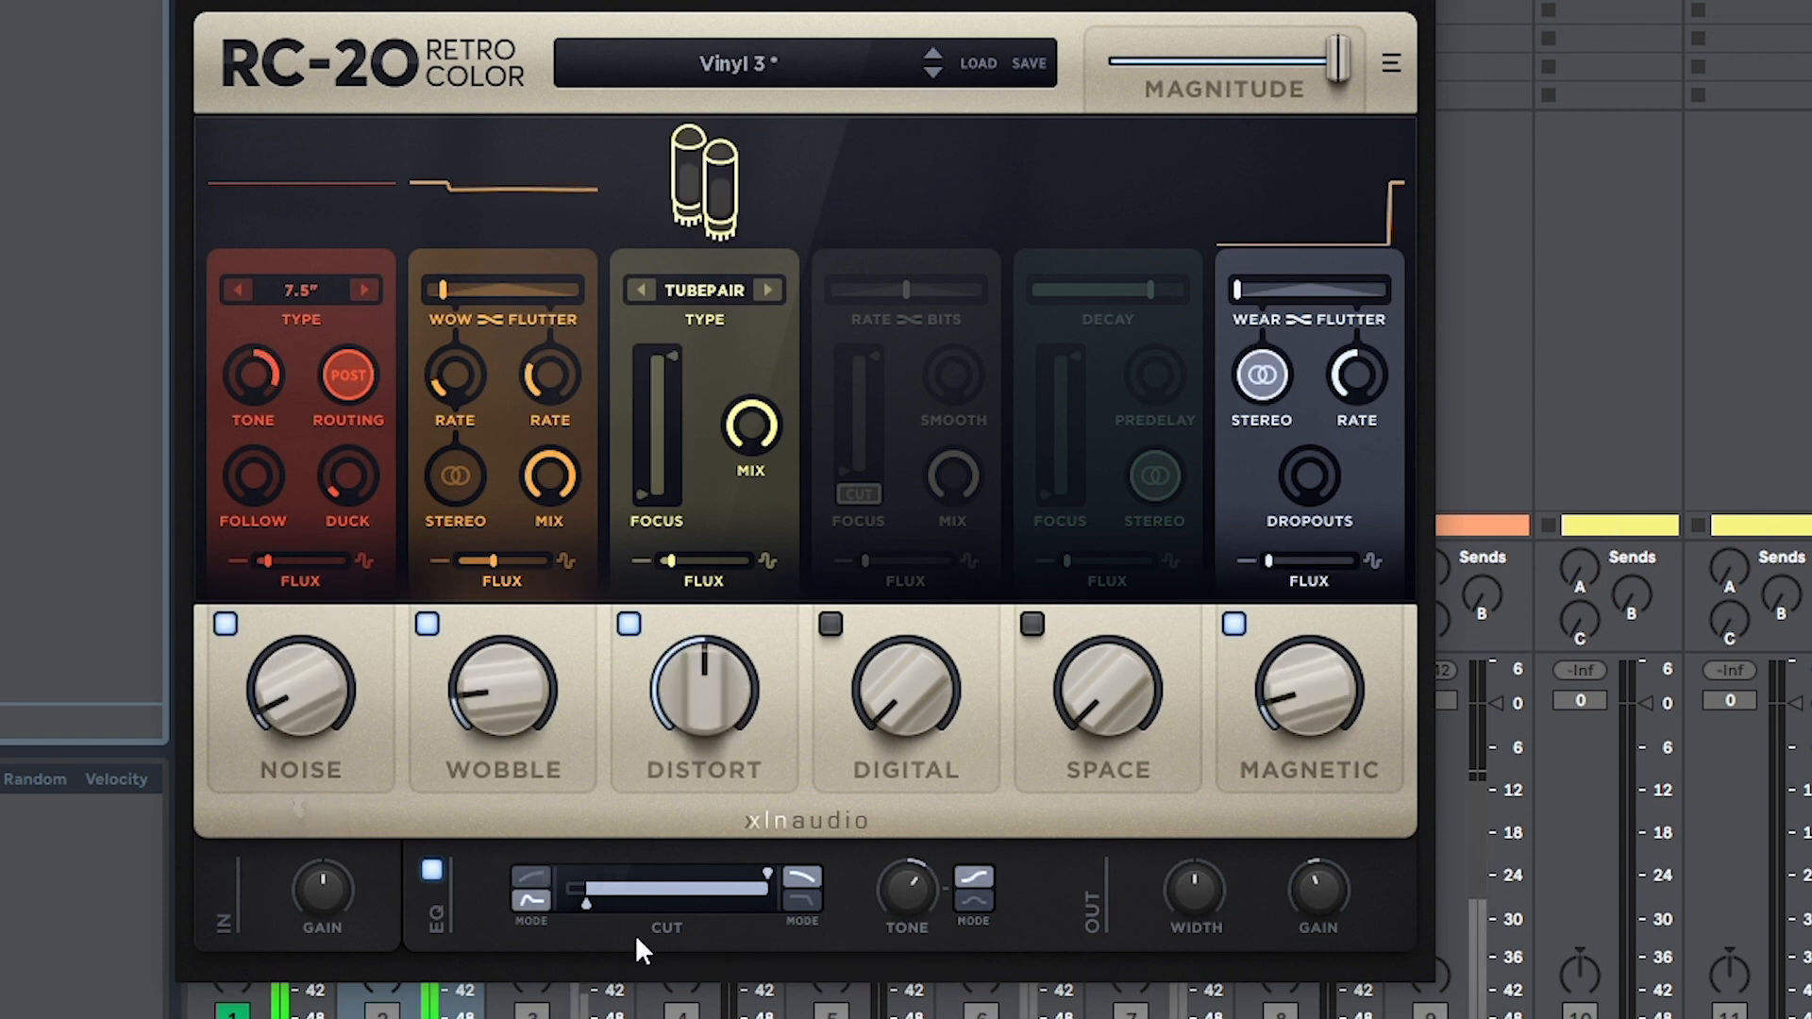
drag(587, 901, 626, 908)
drag(765, 874, 751, 876)
Step: Enable the Space module, narrow its focus with the lower limit at 448 Hz, and set Space to 41 %
click(1033, 624)
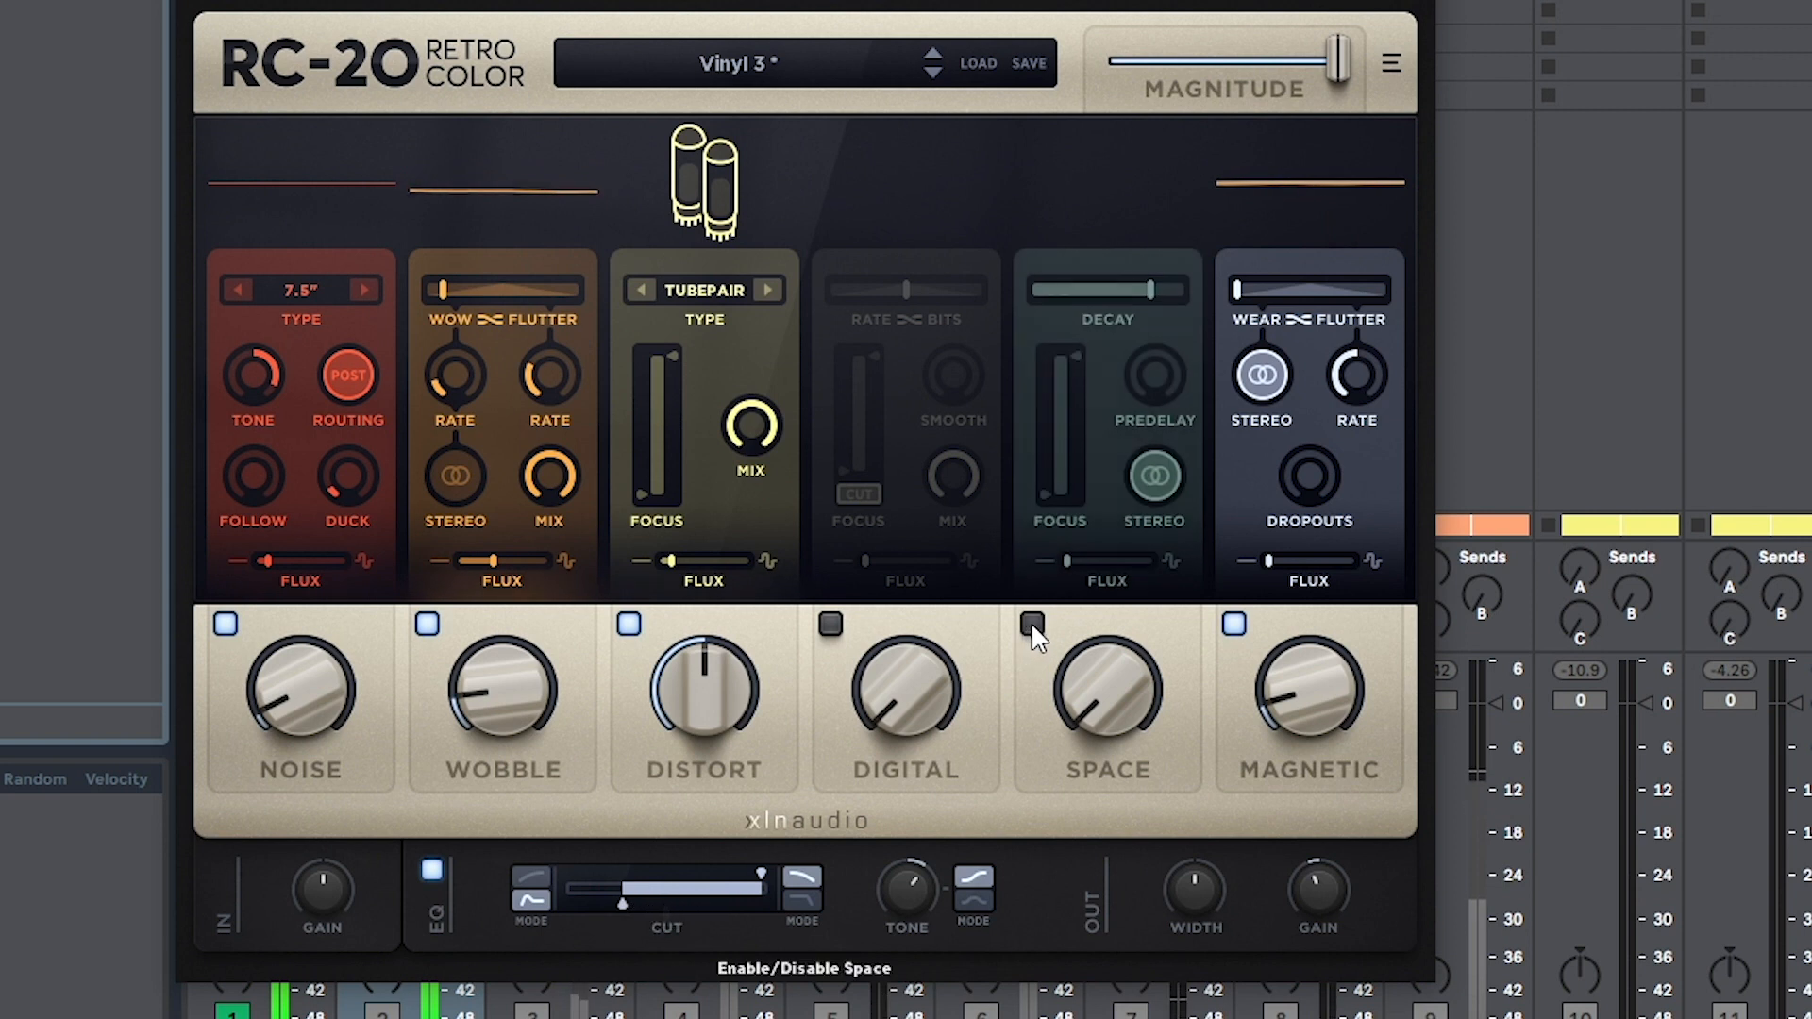
drag(1058, 462, 1061, 445)
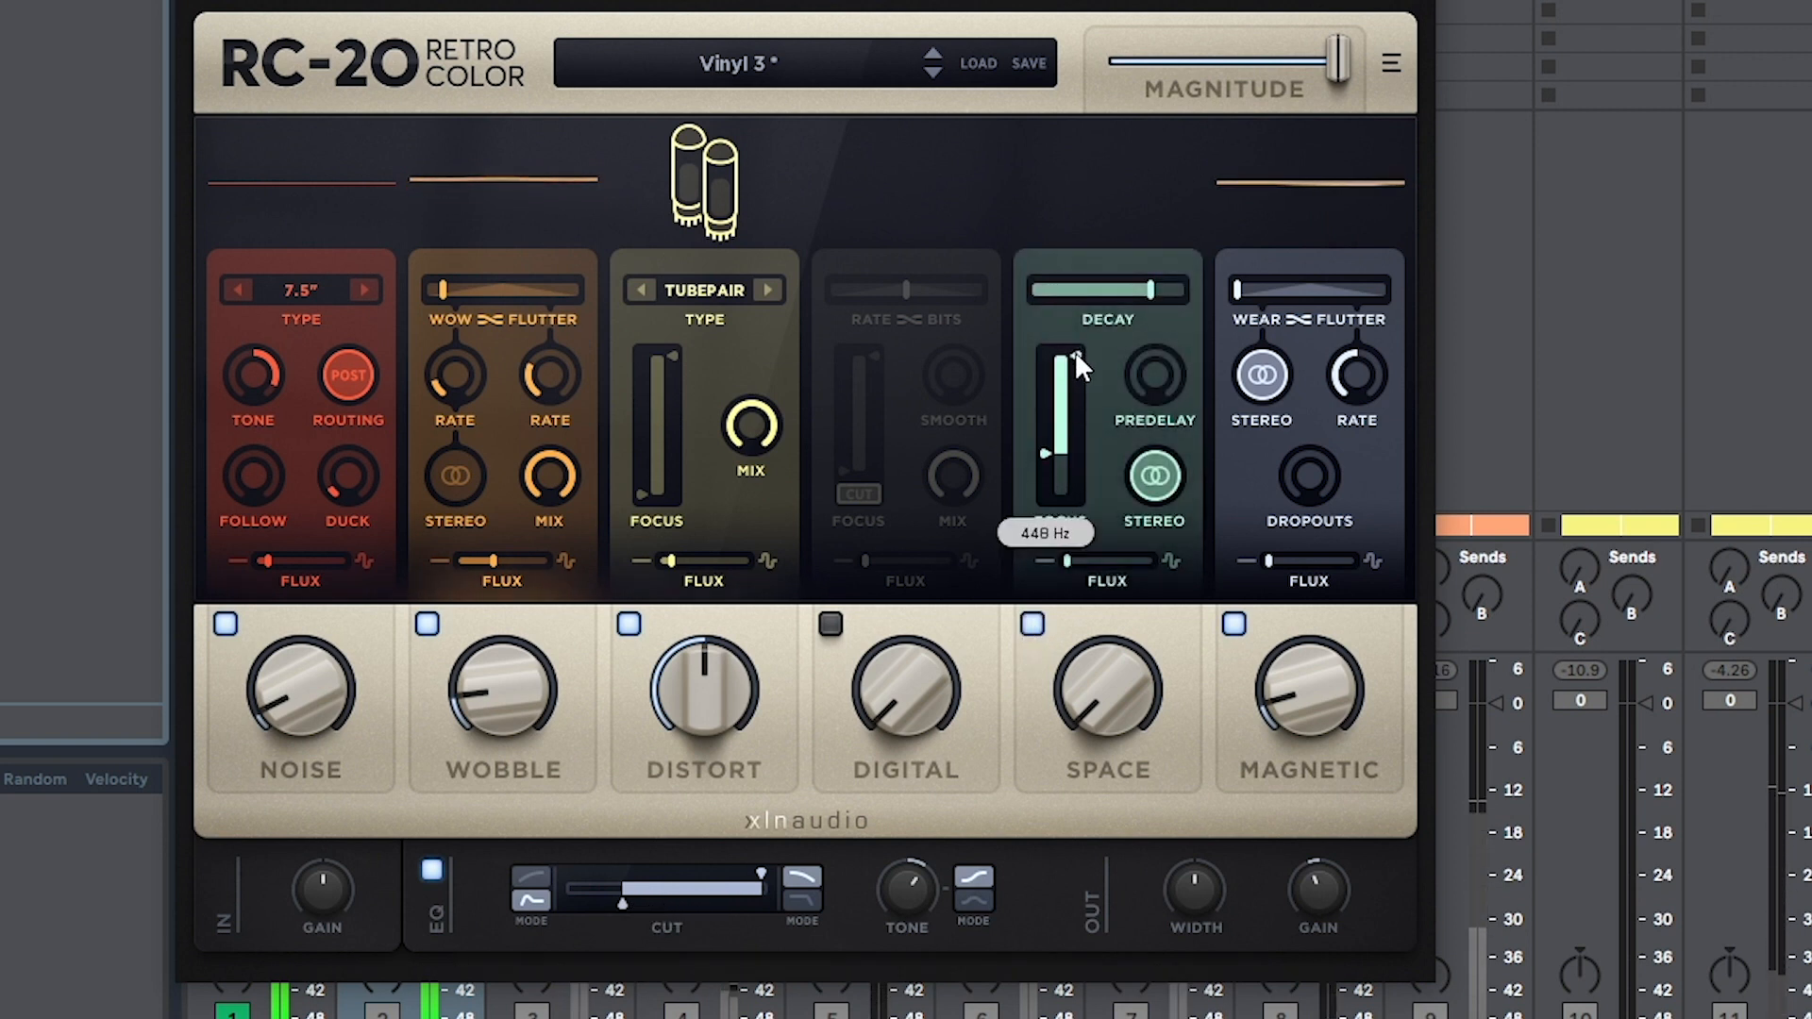
drag(1074, 353, 1076, 379)
drag(1096, 663, 1185, 433)
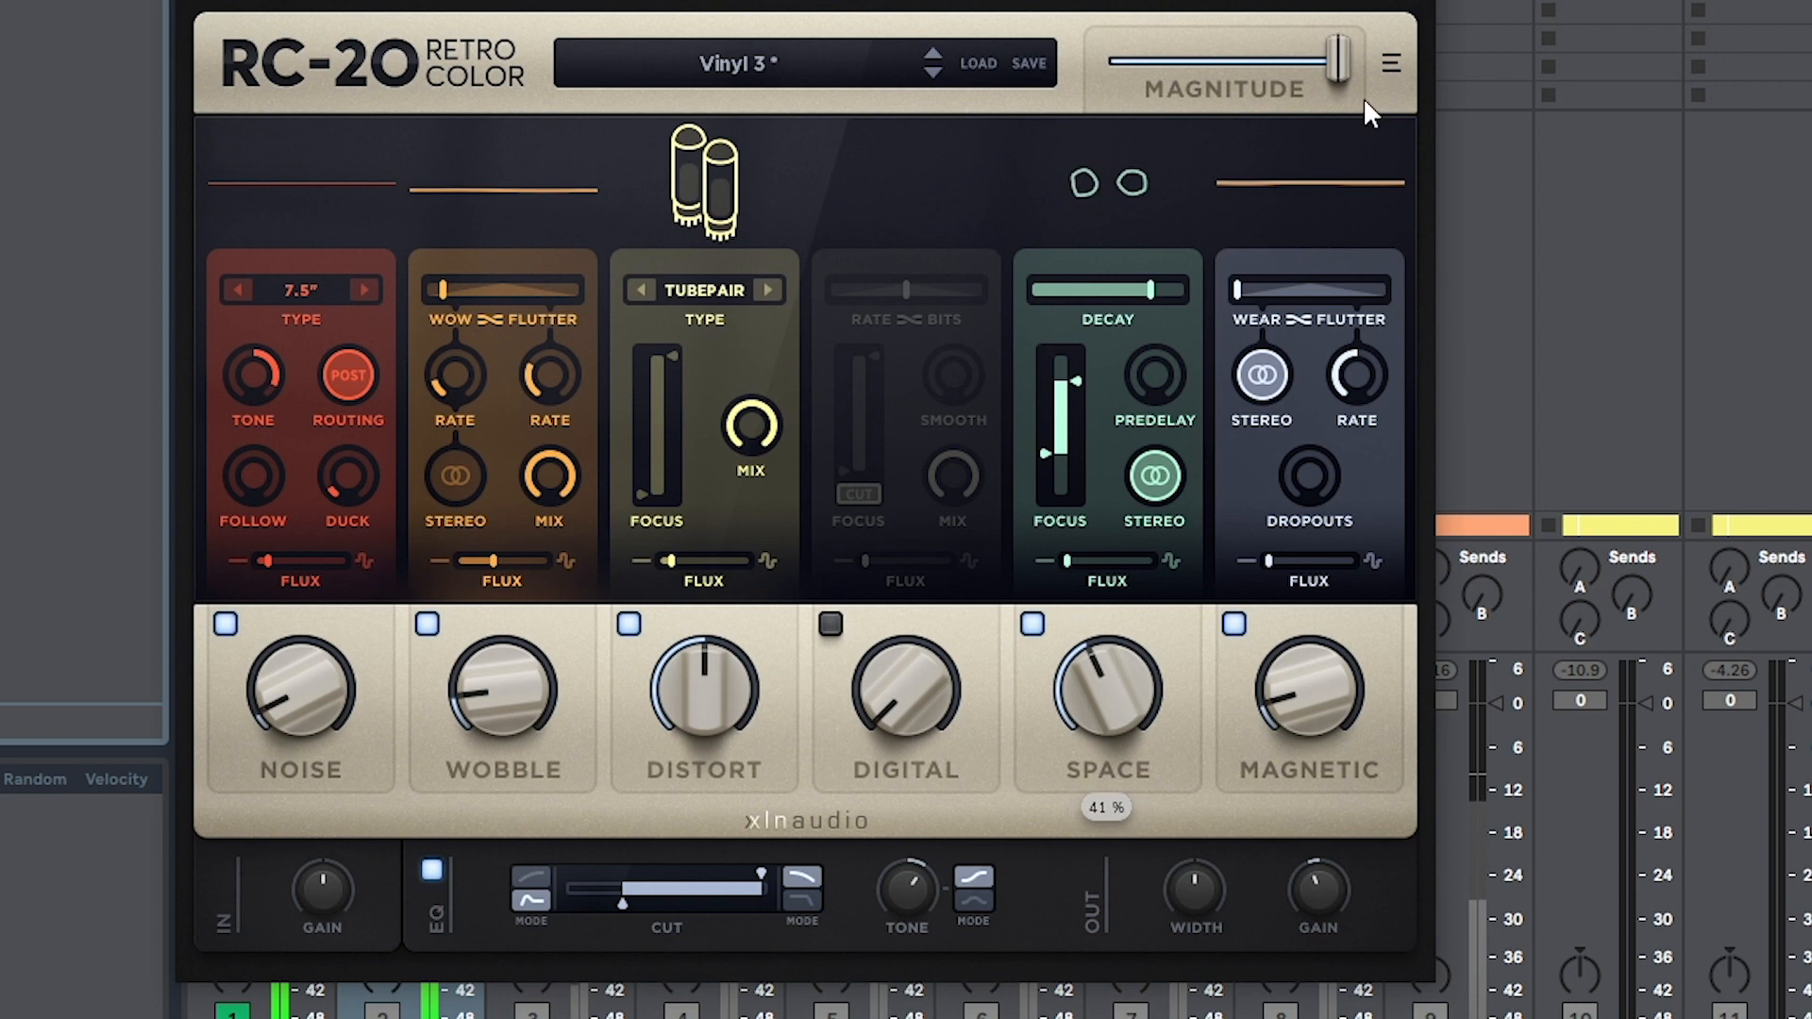
Step: Set the Distort module to the AIR type at a reduced amount with the lower focus limit at 338 Hz, and nudge Wobble toward flutter
drag(676, 631, 700, 789)
click(765, 291)
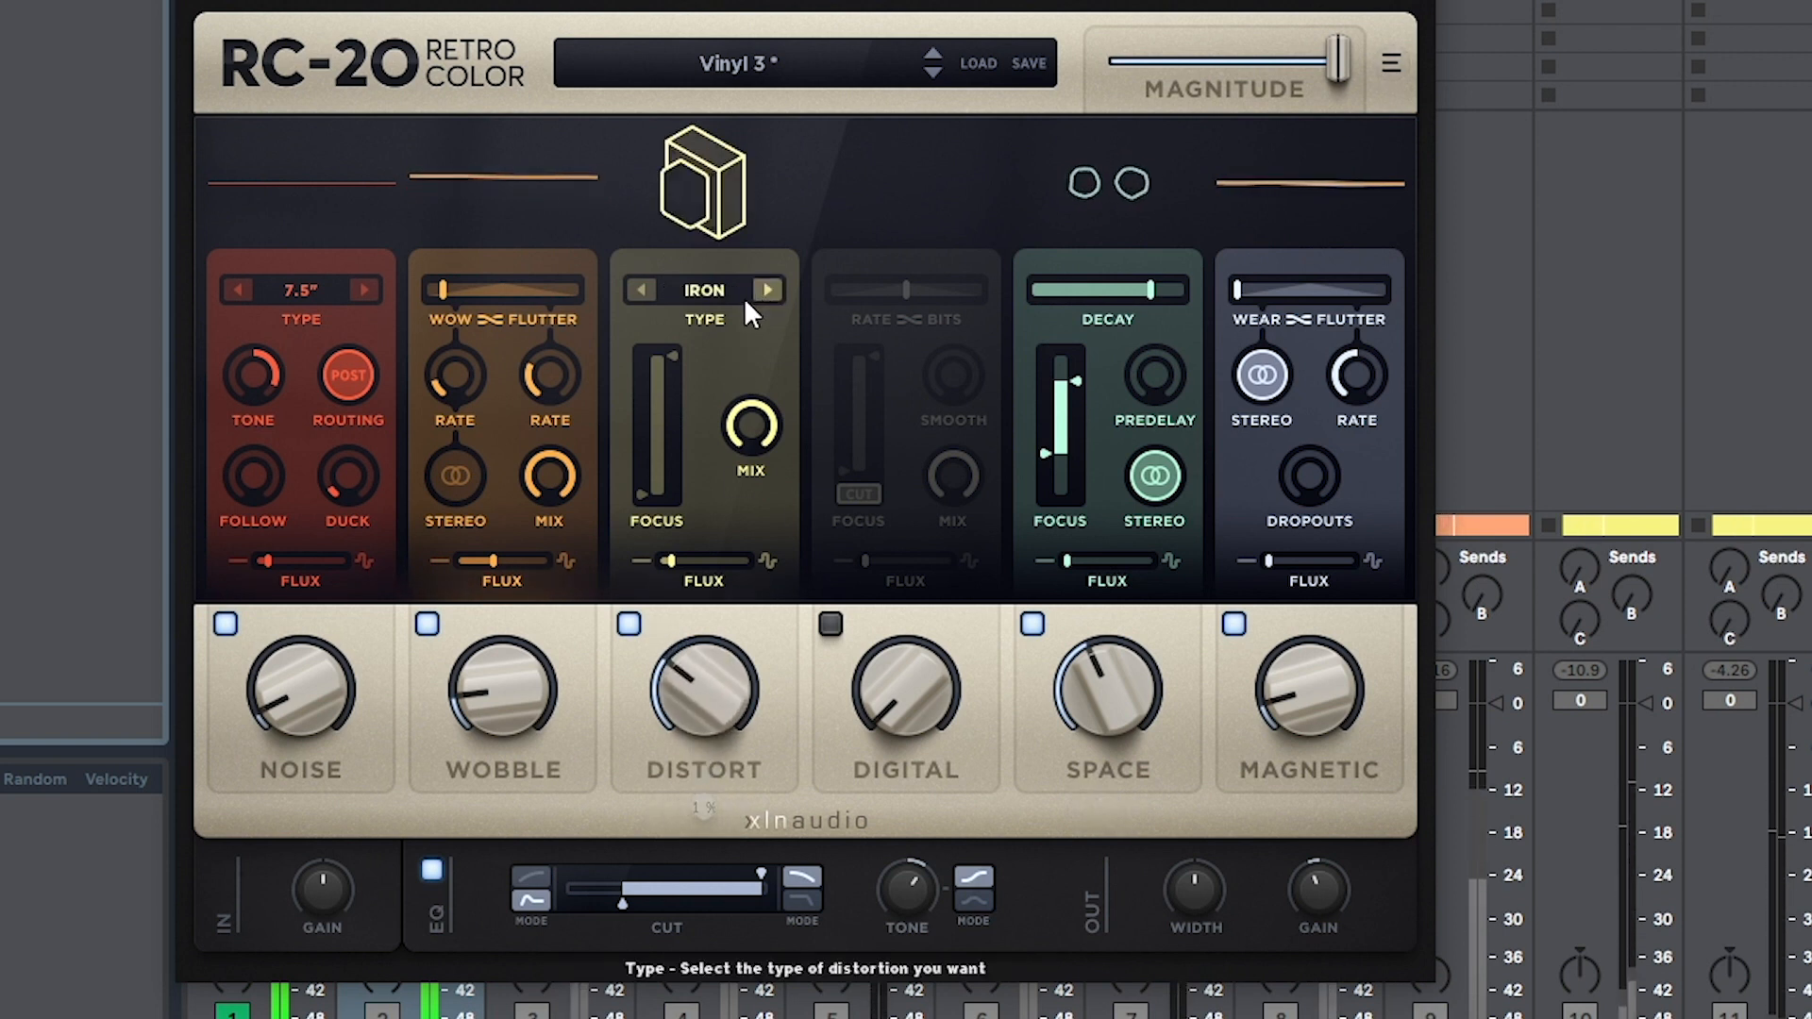
click(643, 288)
drag(698, 685, 661, 436)
drag(696, 650, 698, 731)
drag(641, 433, 642, 439)
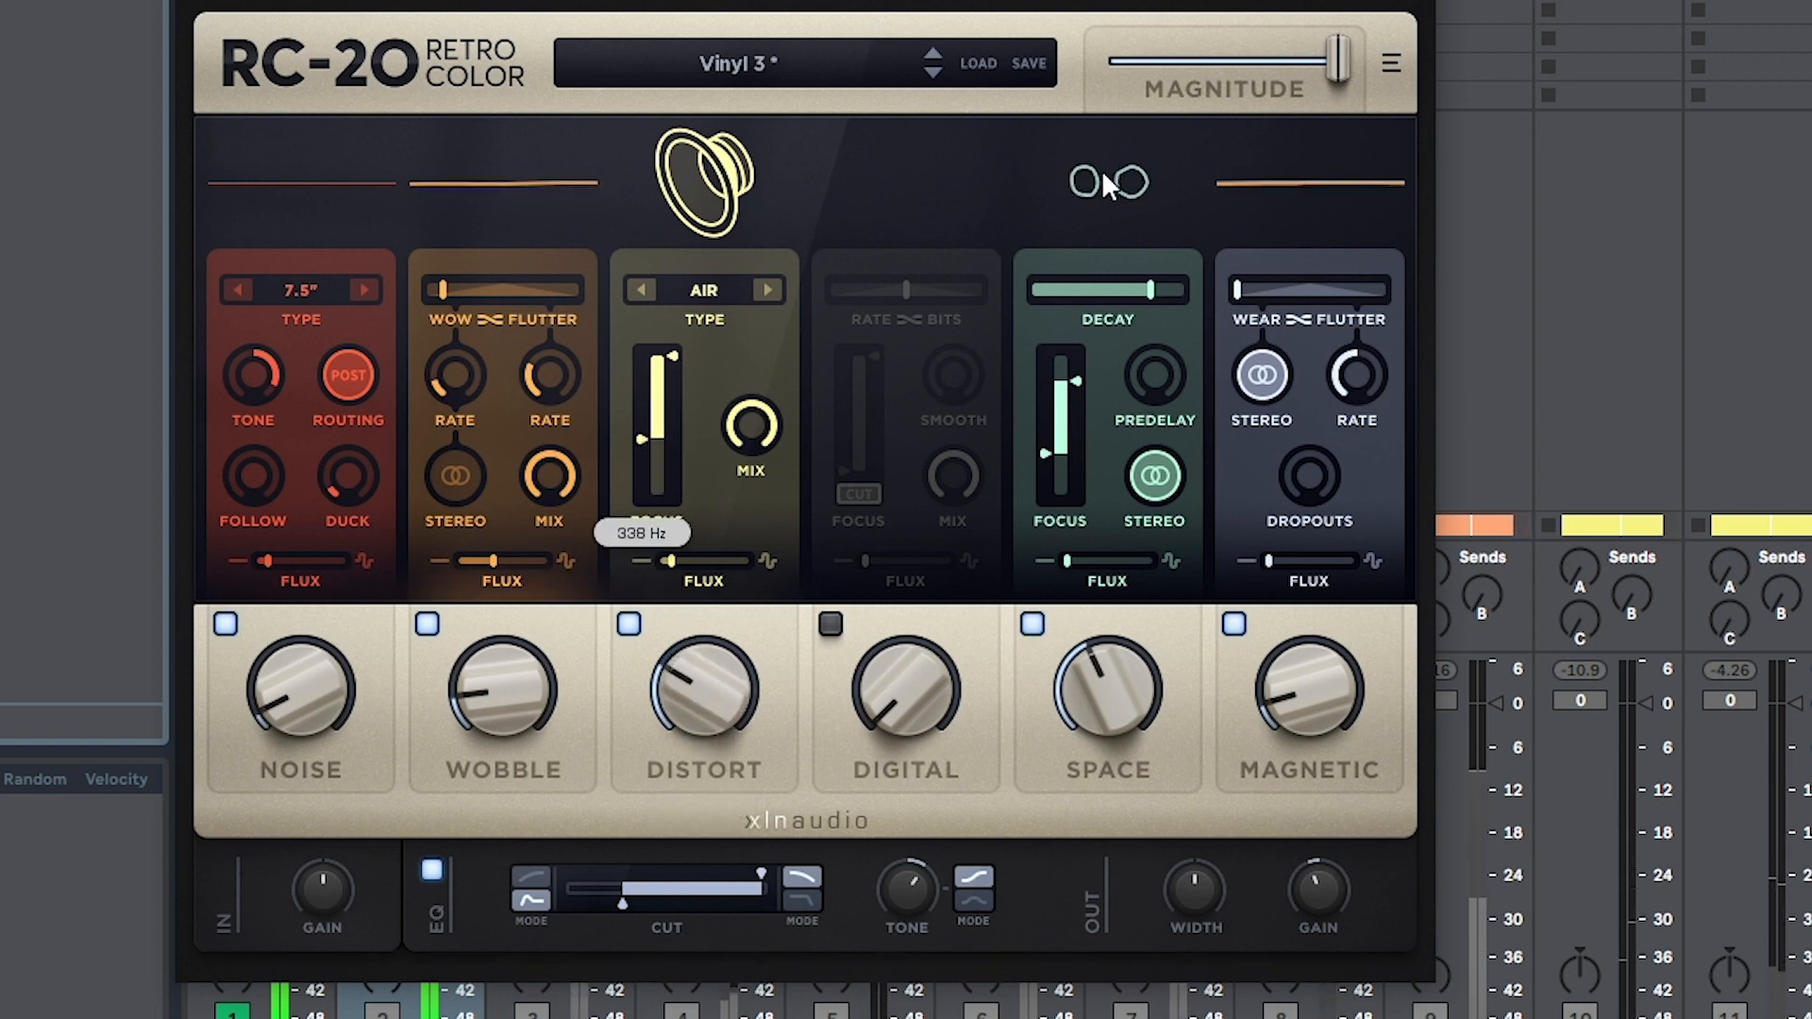
drag(445, 292, 461, 291)
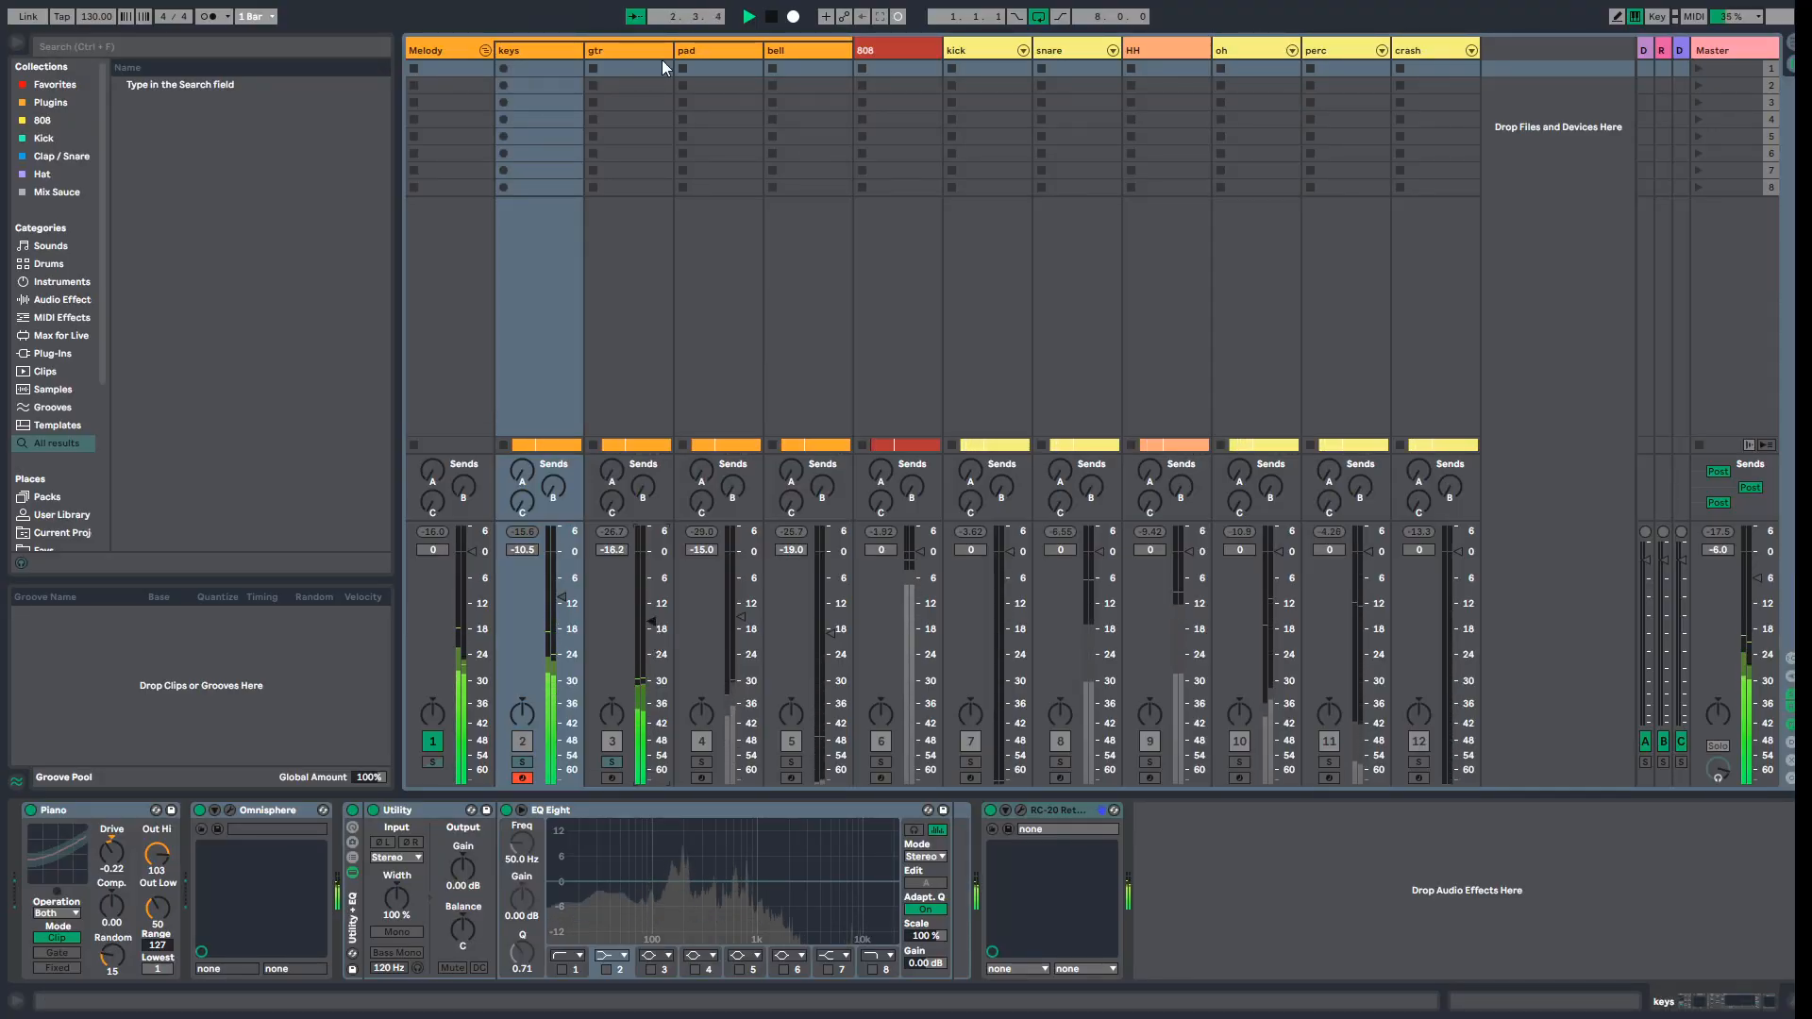
Step: Stop playback and enable the low-cut band at 150 Hz in the EQ Eight on the keys track
key(space)
click(543, 53)
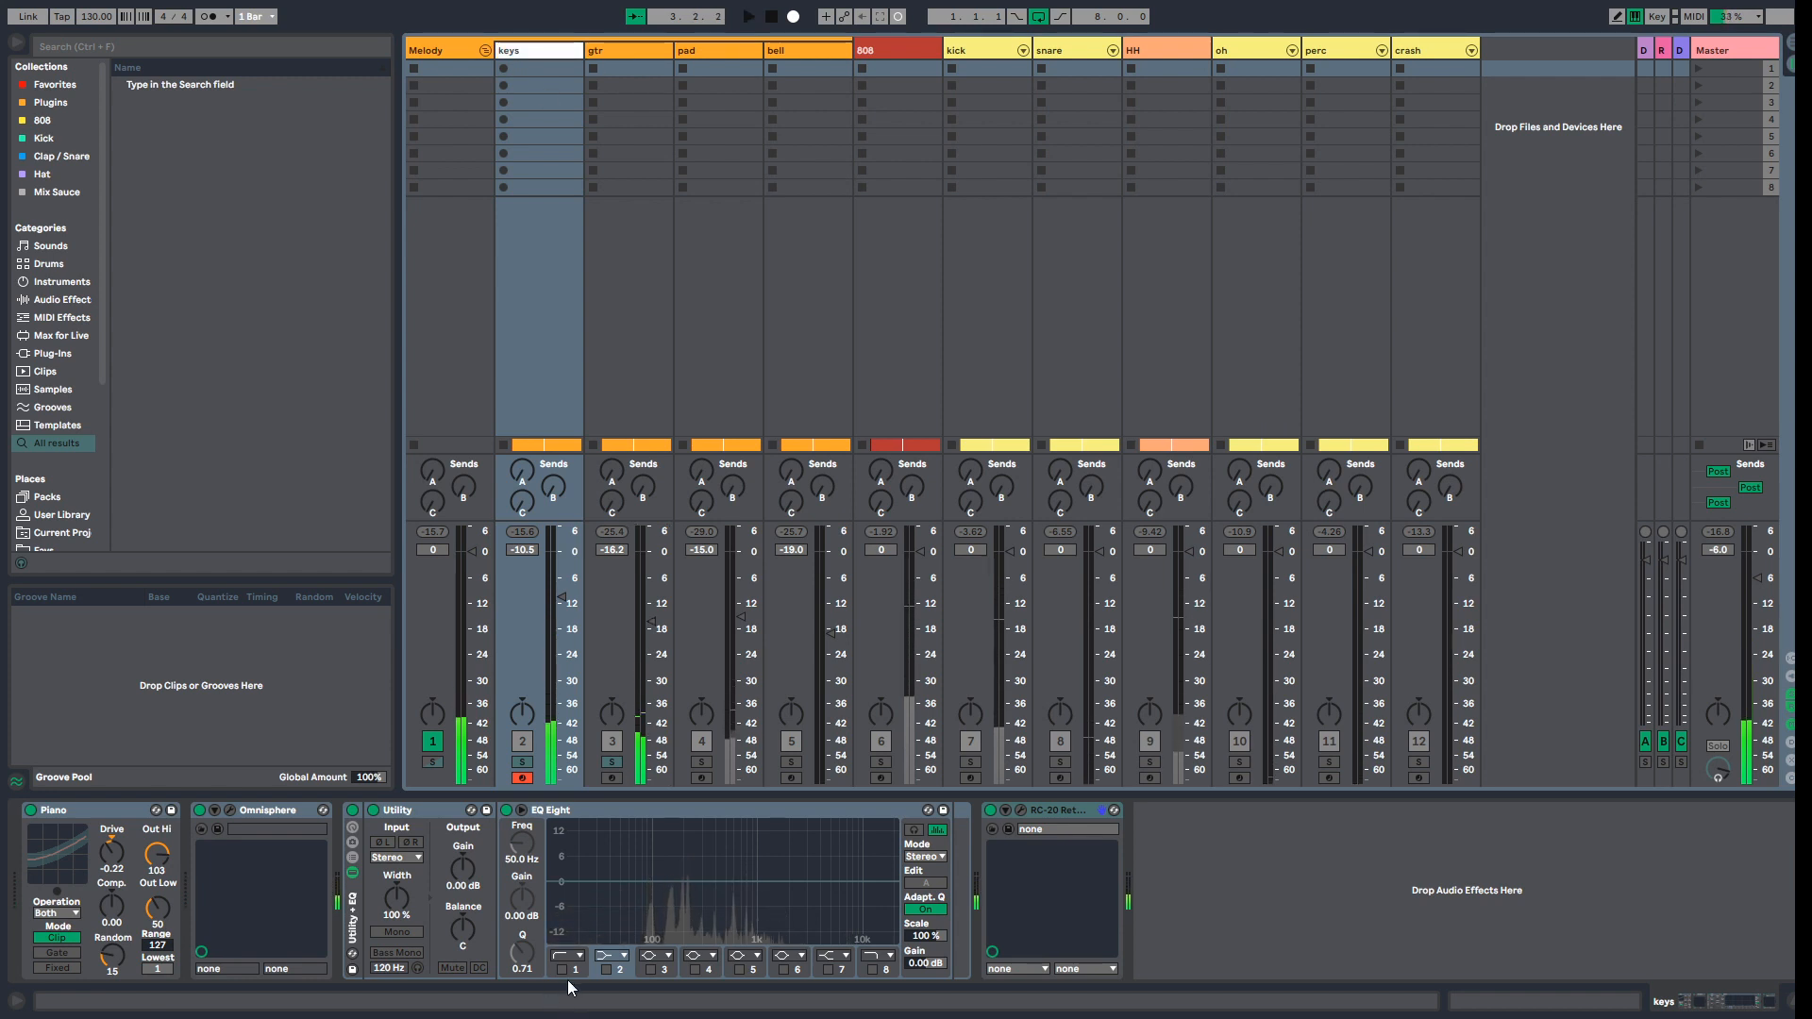
click(562, 971)
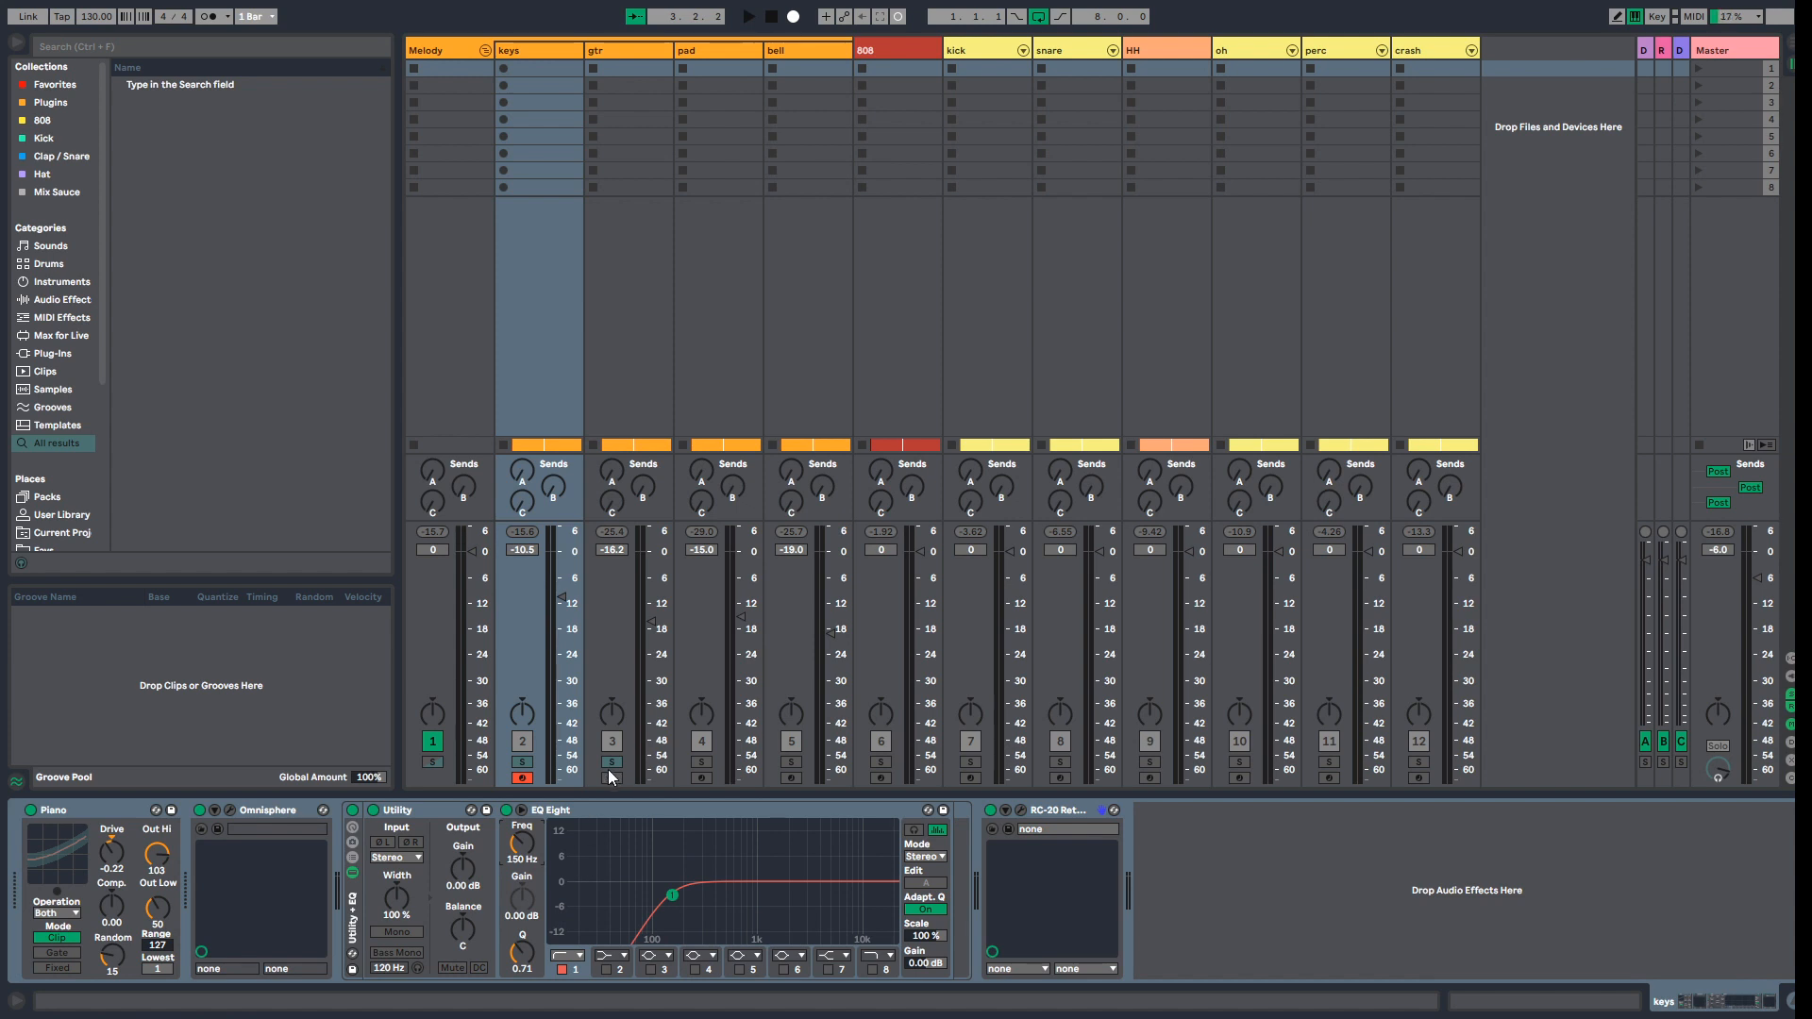
Step: Enable the low-cut band in the gtr track's EQ Eight and set it to 200 Hz while the loop plays
key(space)
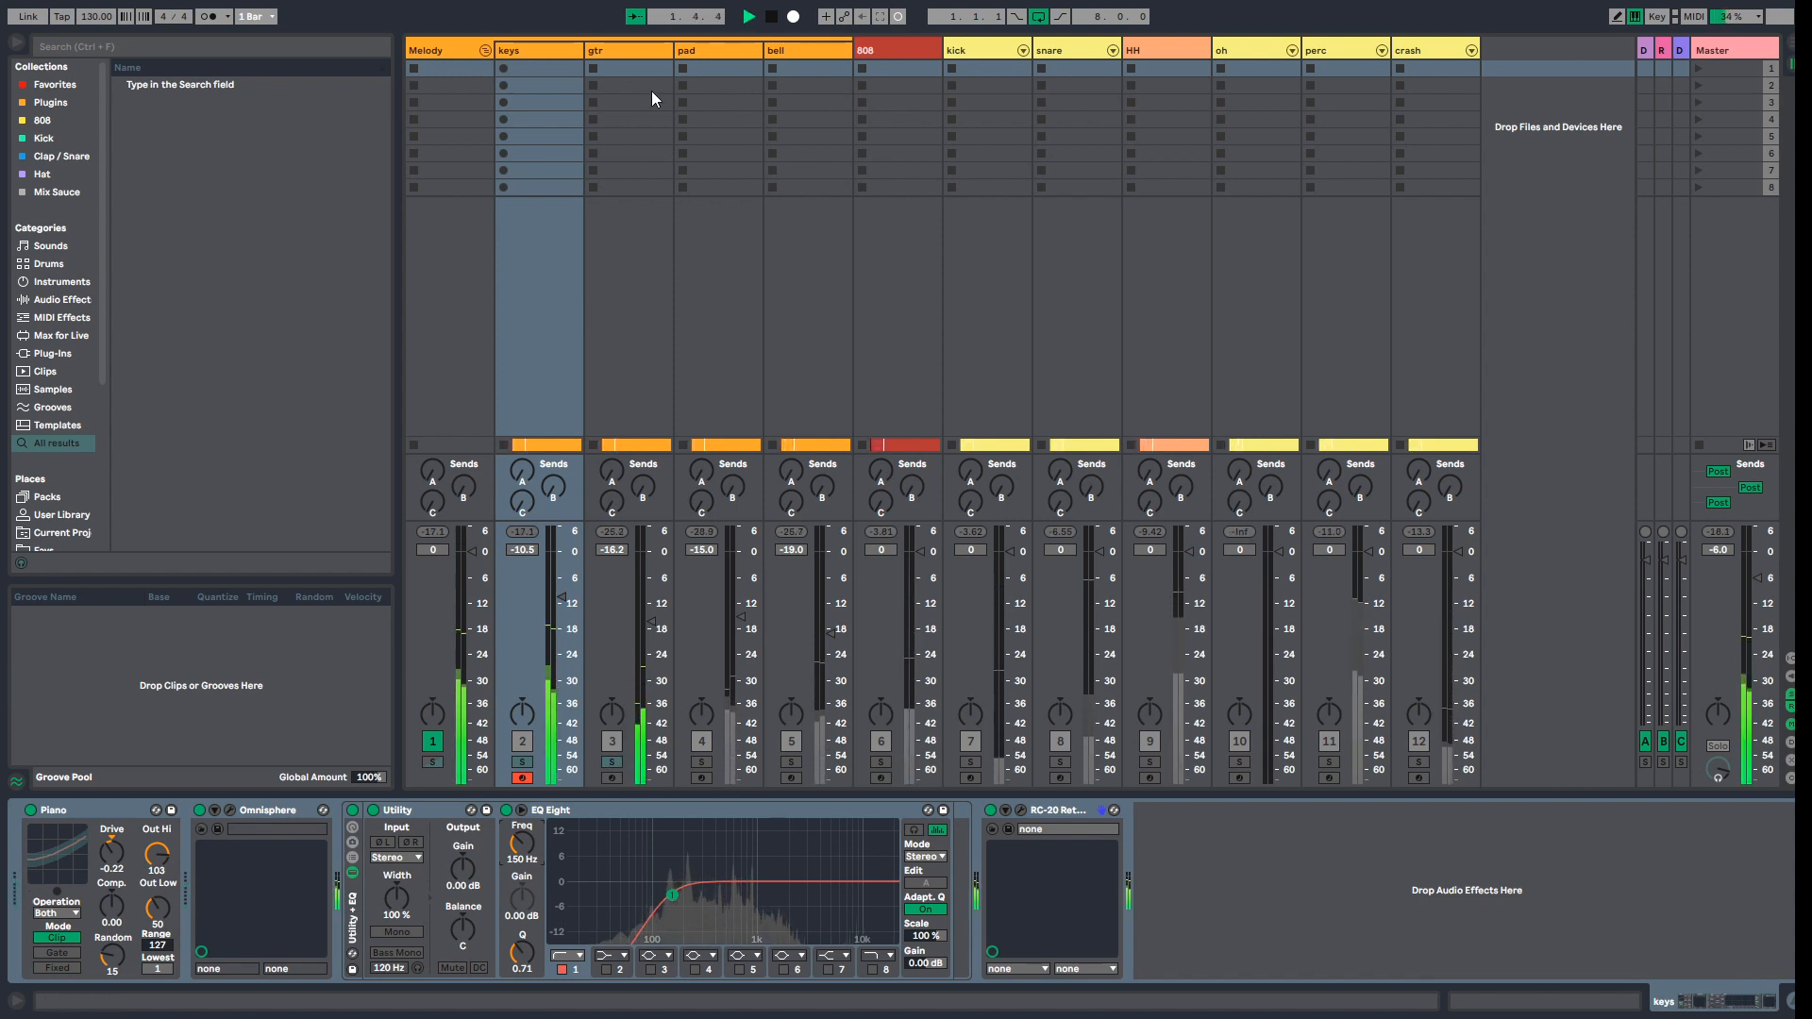
click(647, 54)
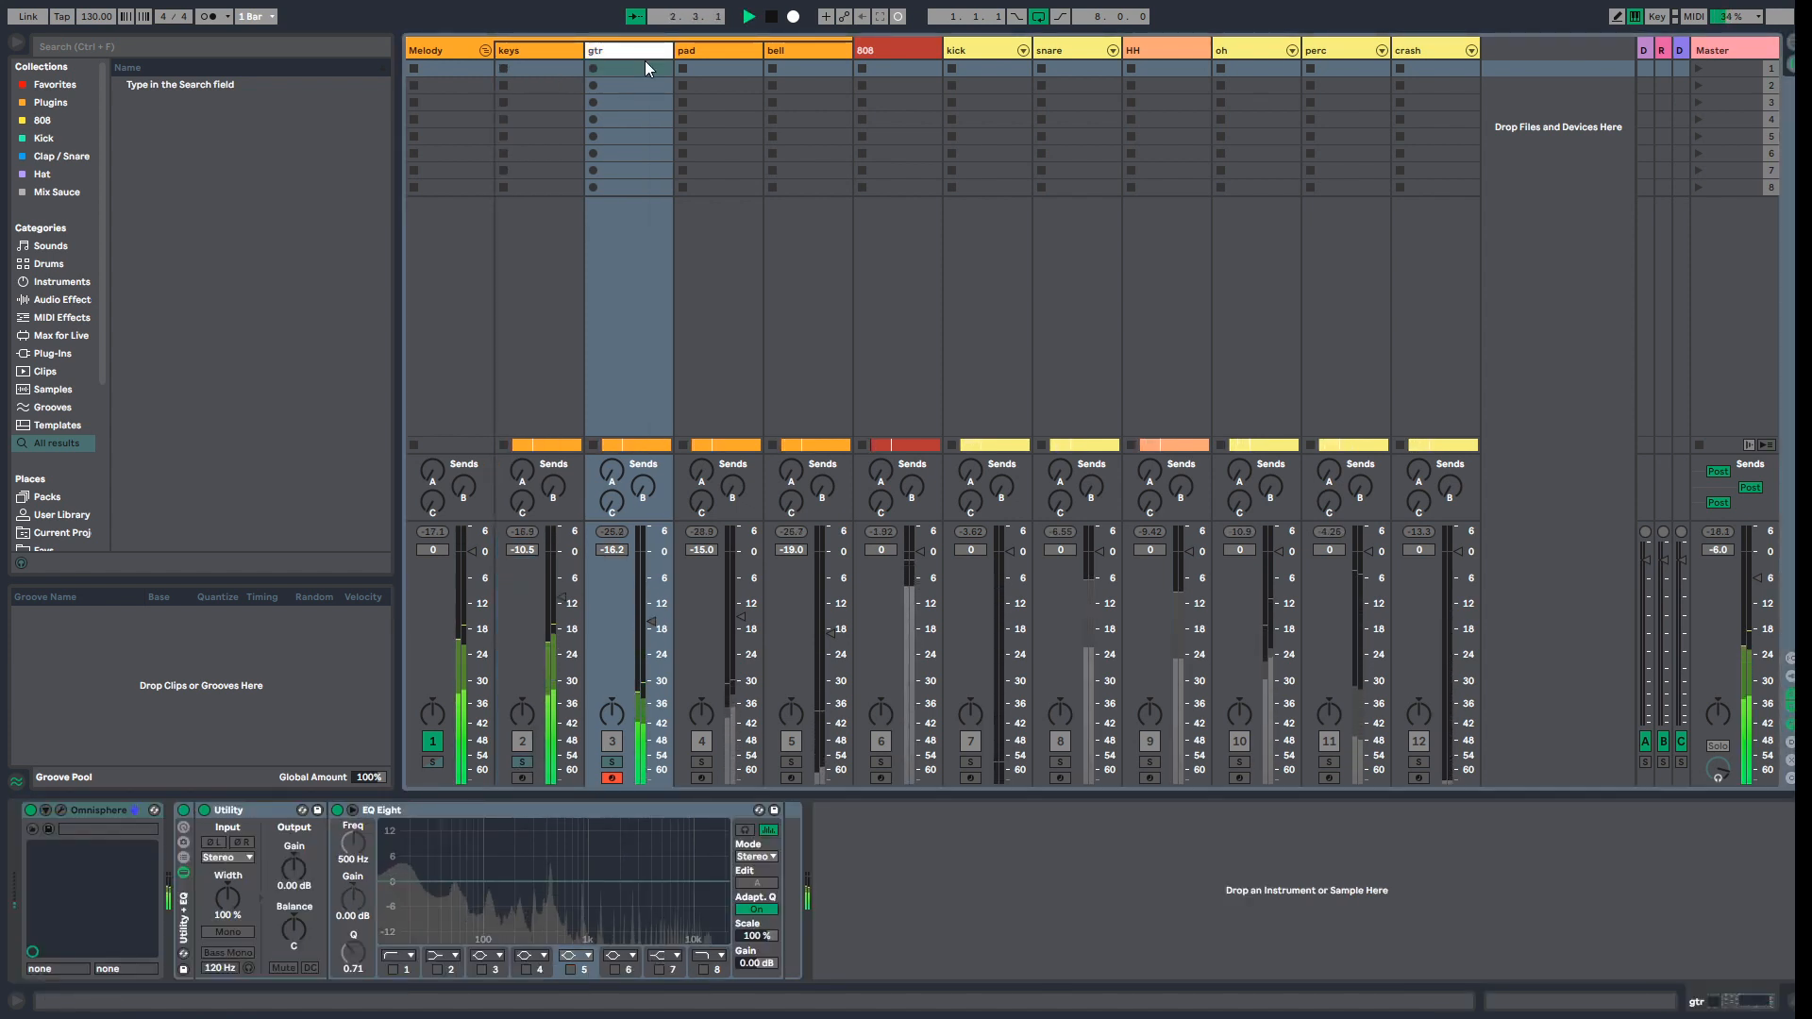
click(394, 970)
drag(353, 842, 353, 844)
text(200)
key(Return)
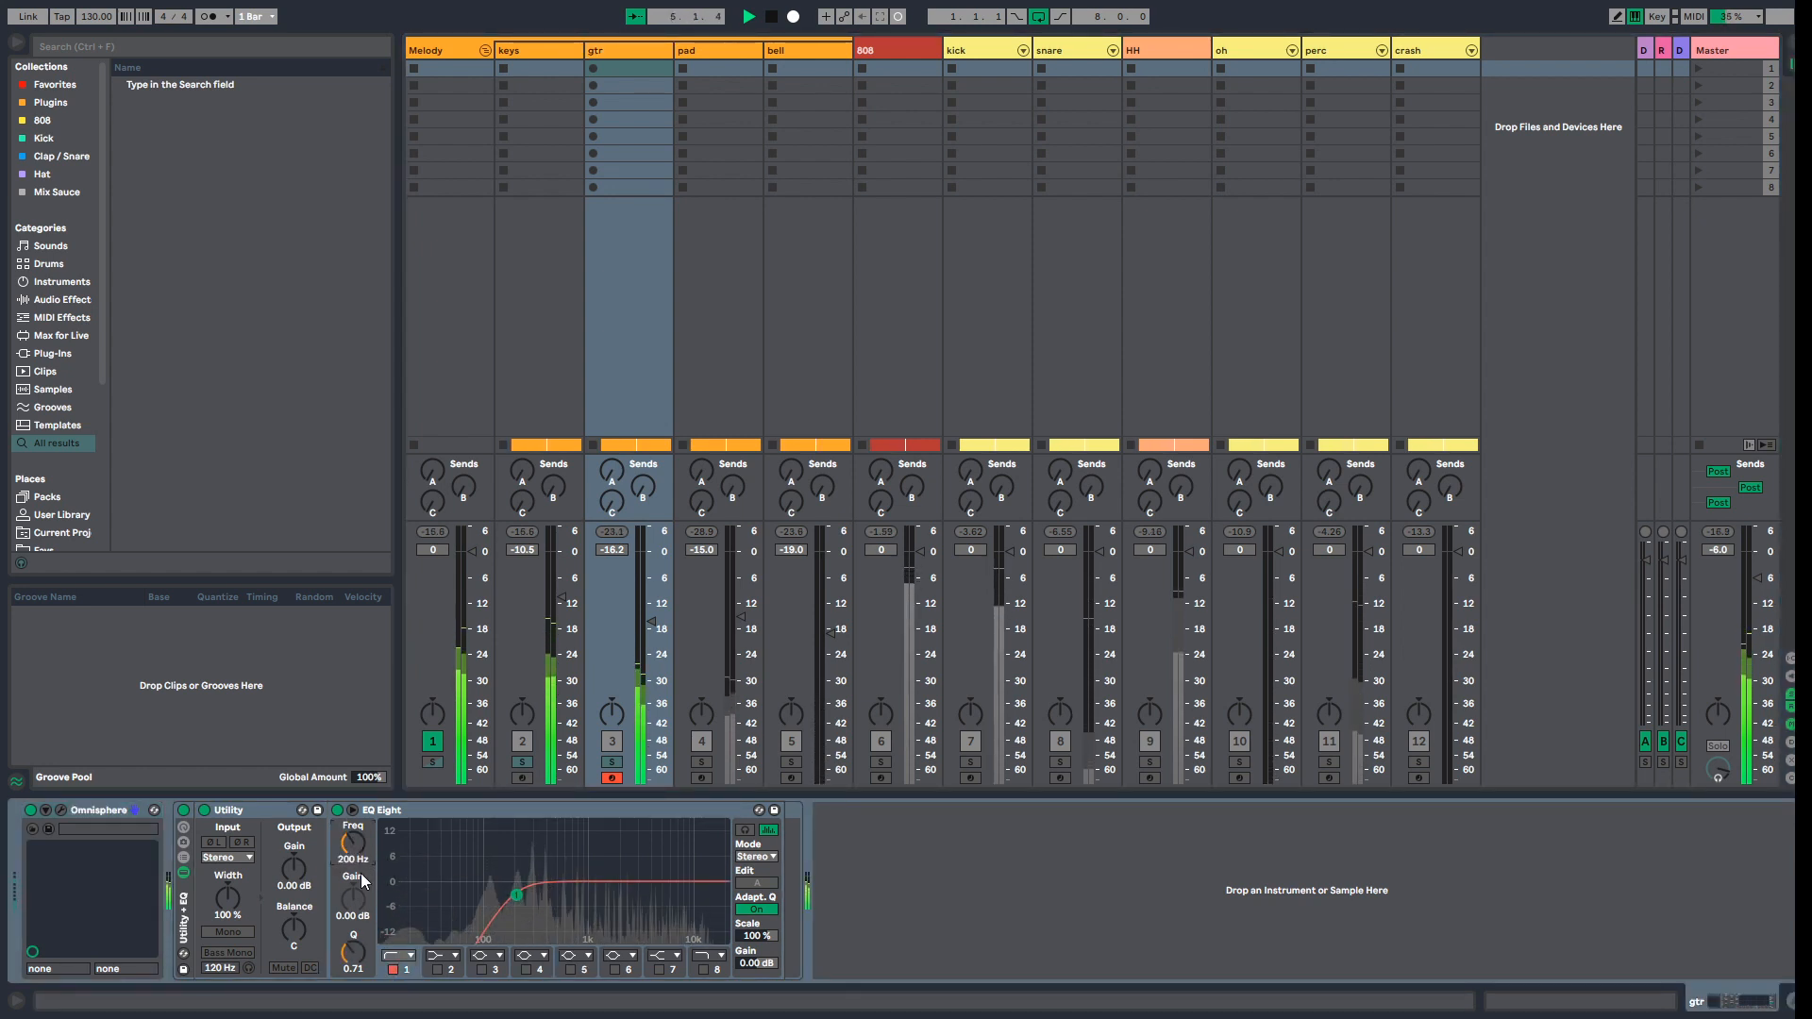
key(space)
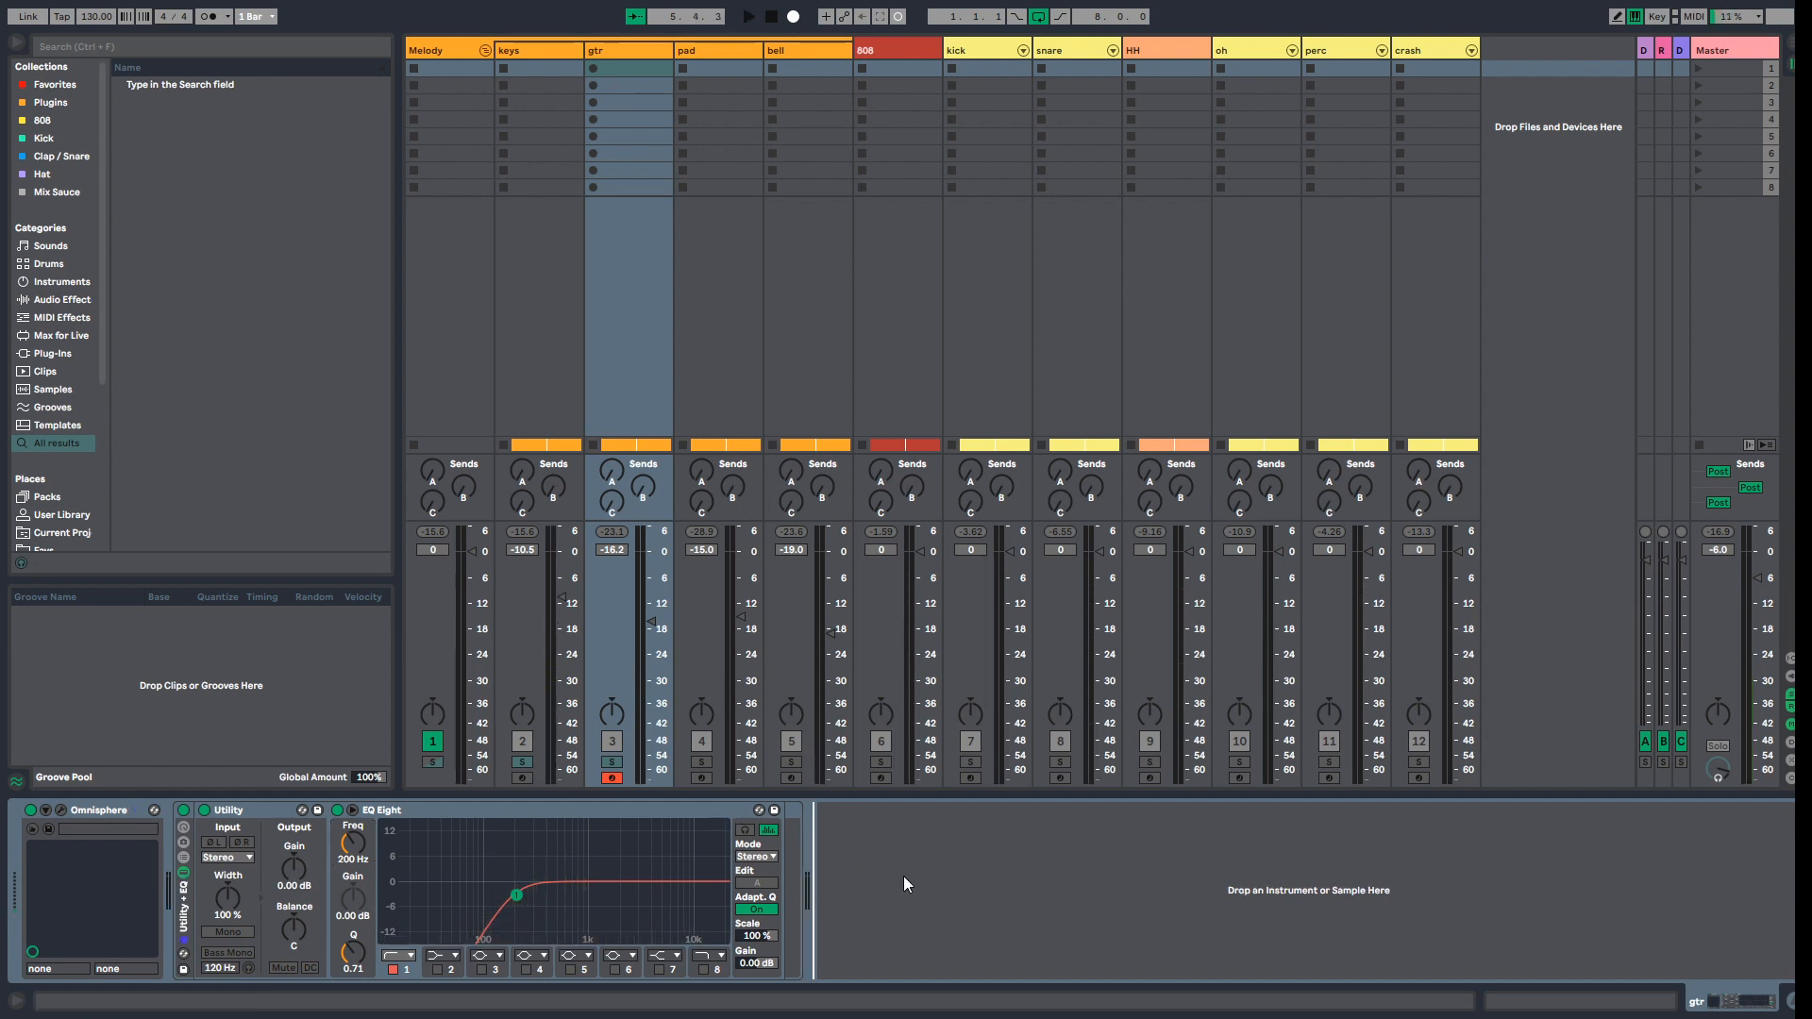
Step: Add EchoBoy to the end of the gtr chain, with the mix lowered mostly toward dry and the feedback raised moderately
right_click(904, 875)
mouse_move(982, 930)
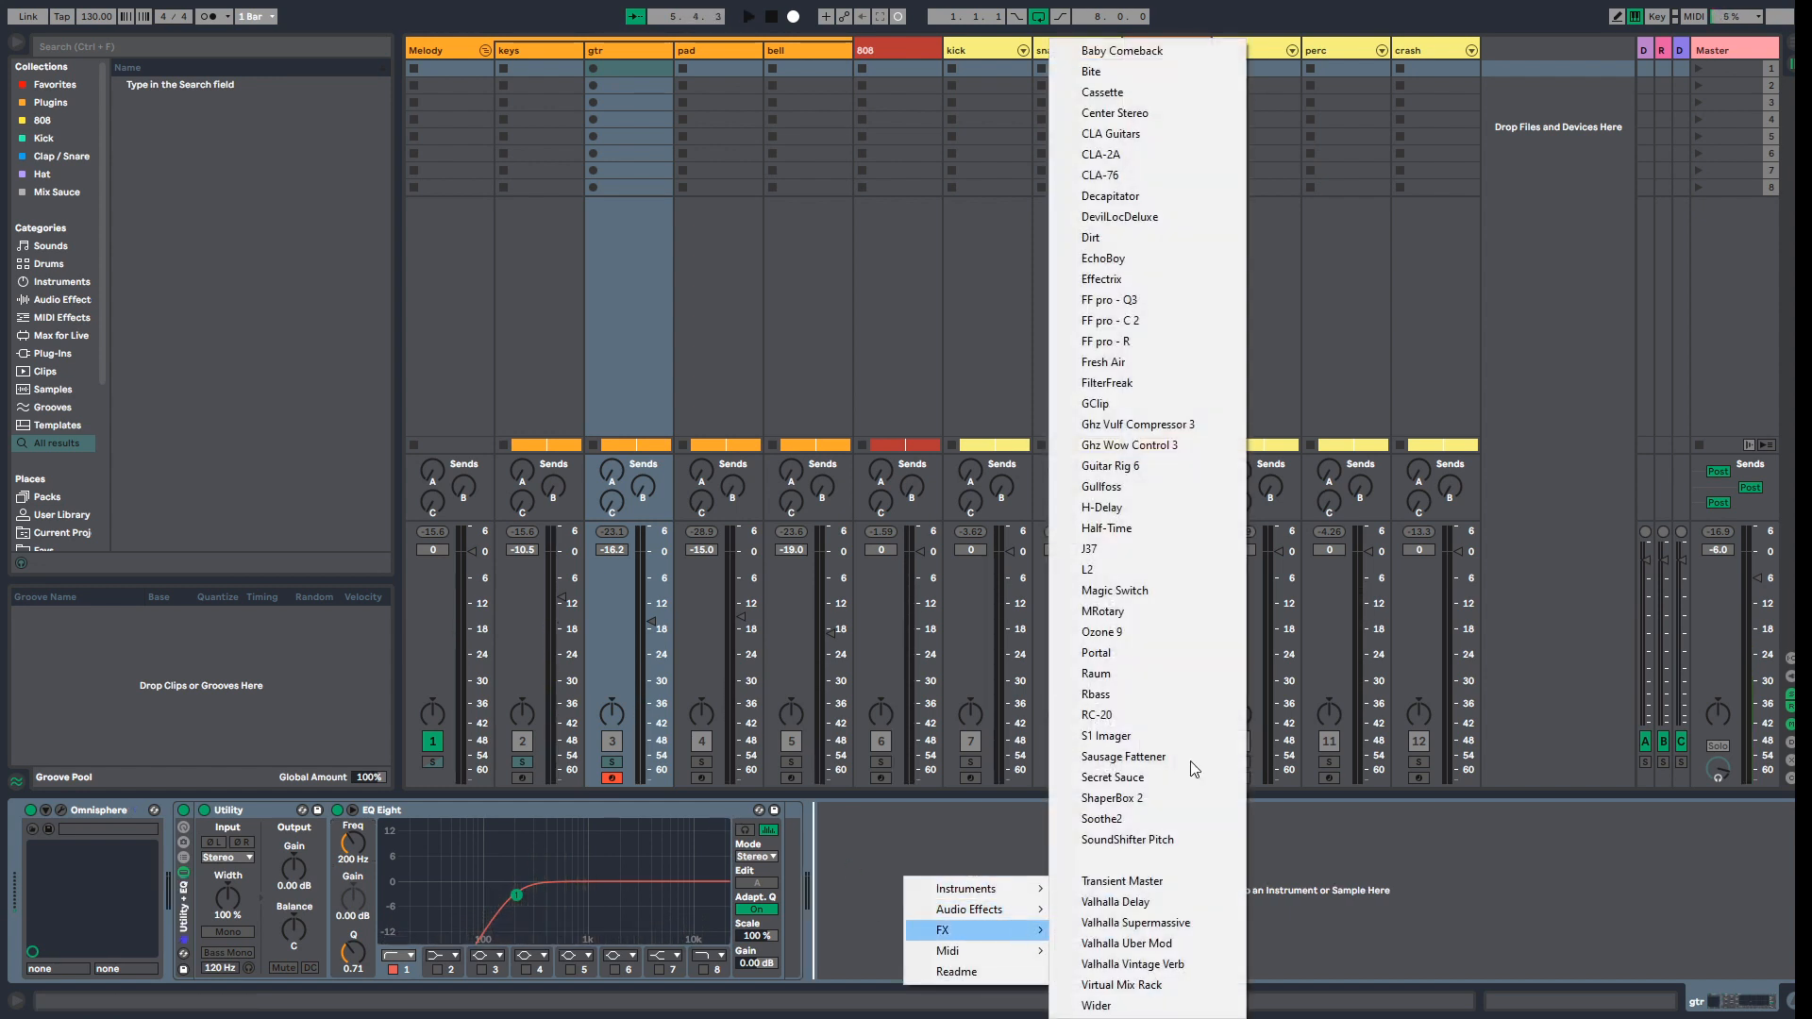
click(1159, 257)
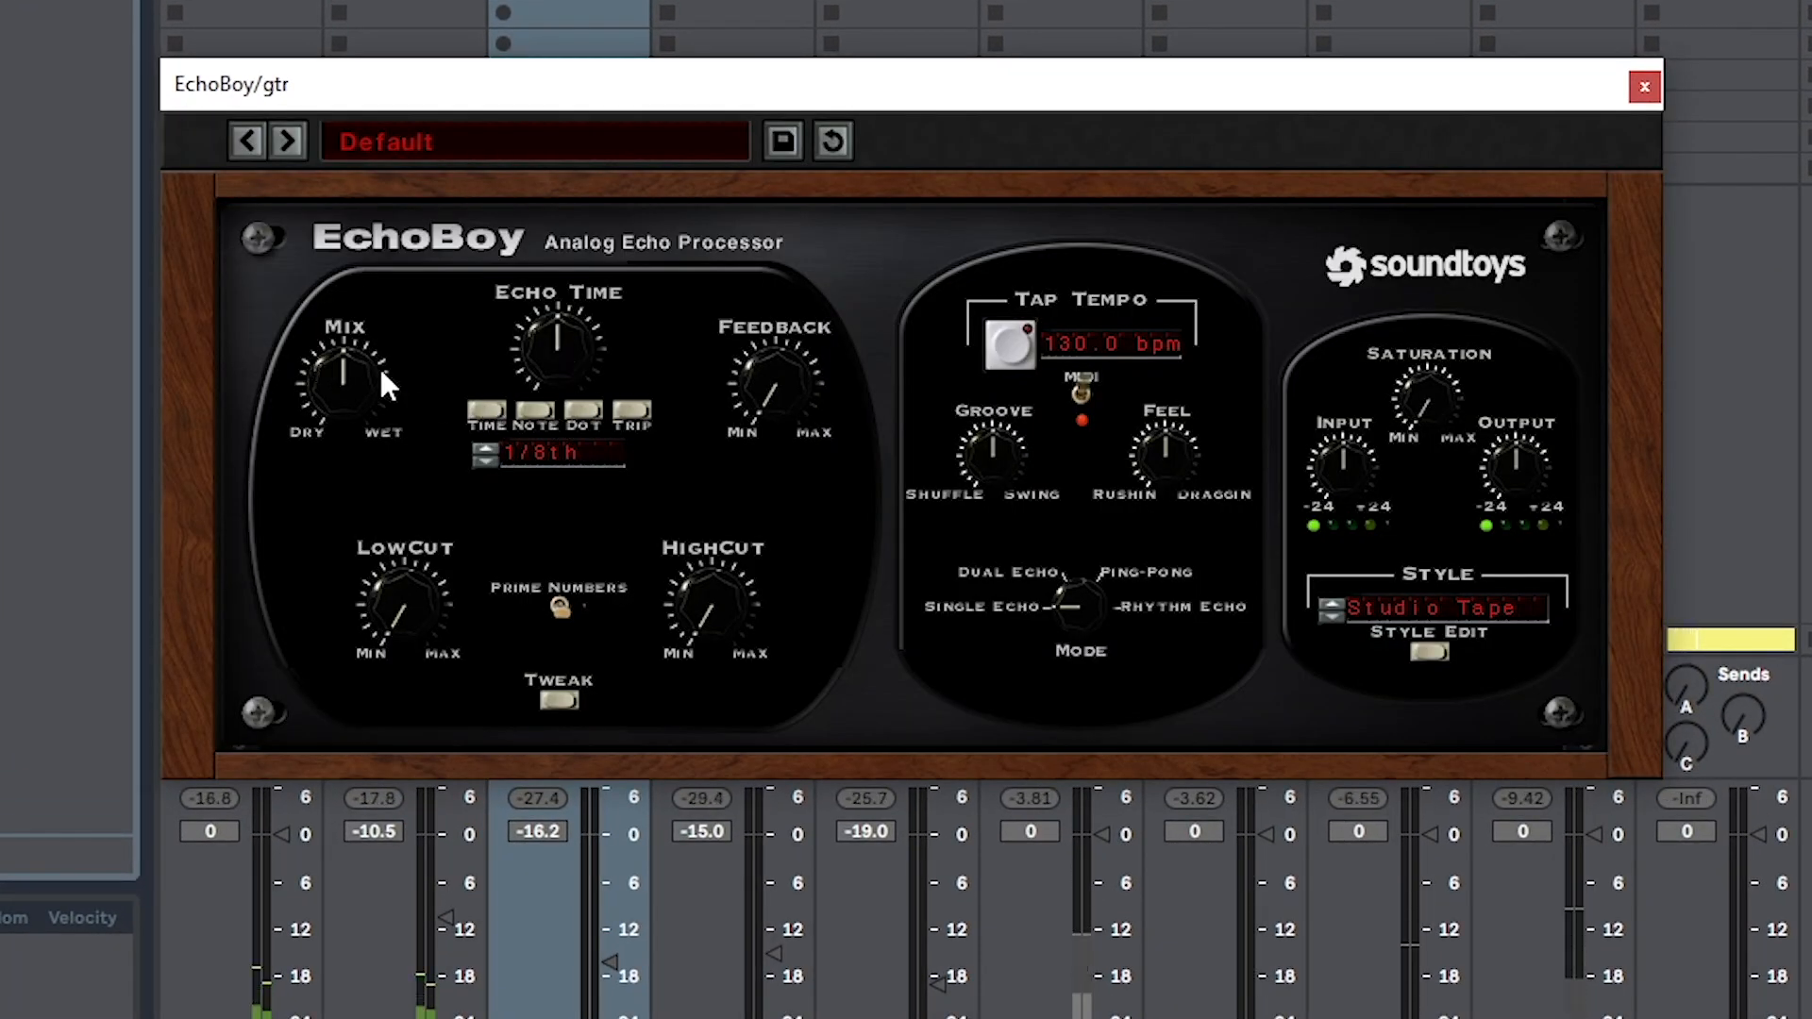
drag(353, 423, 350, 438)
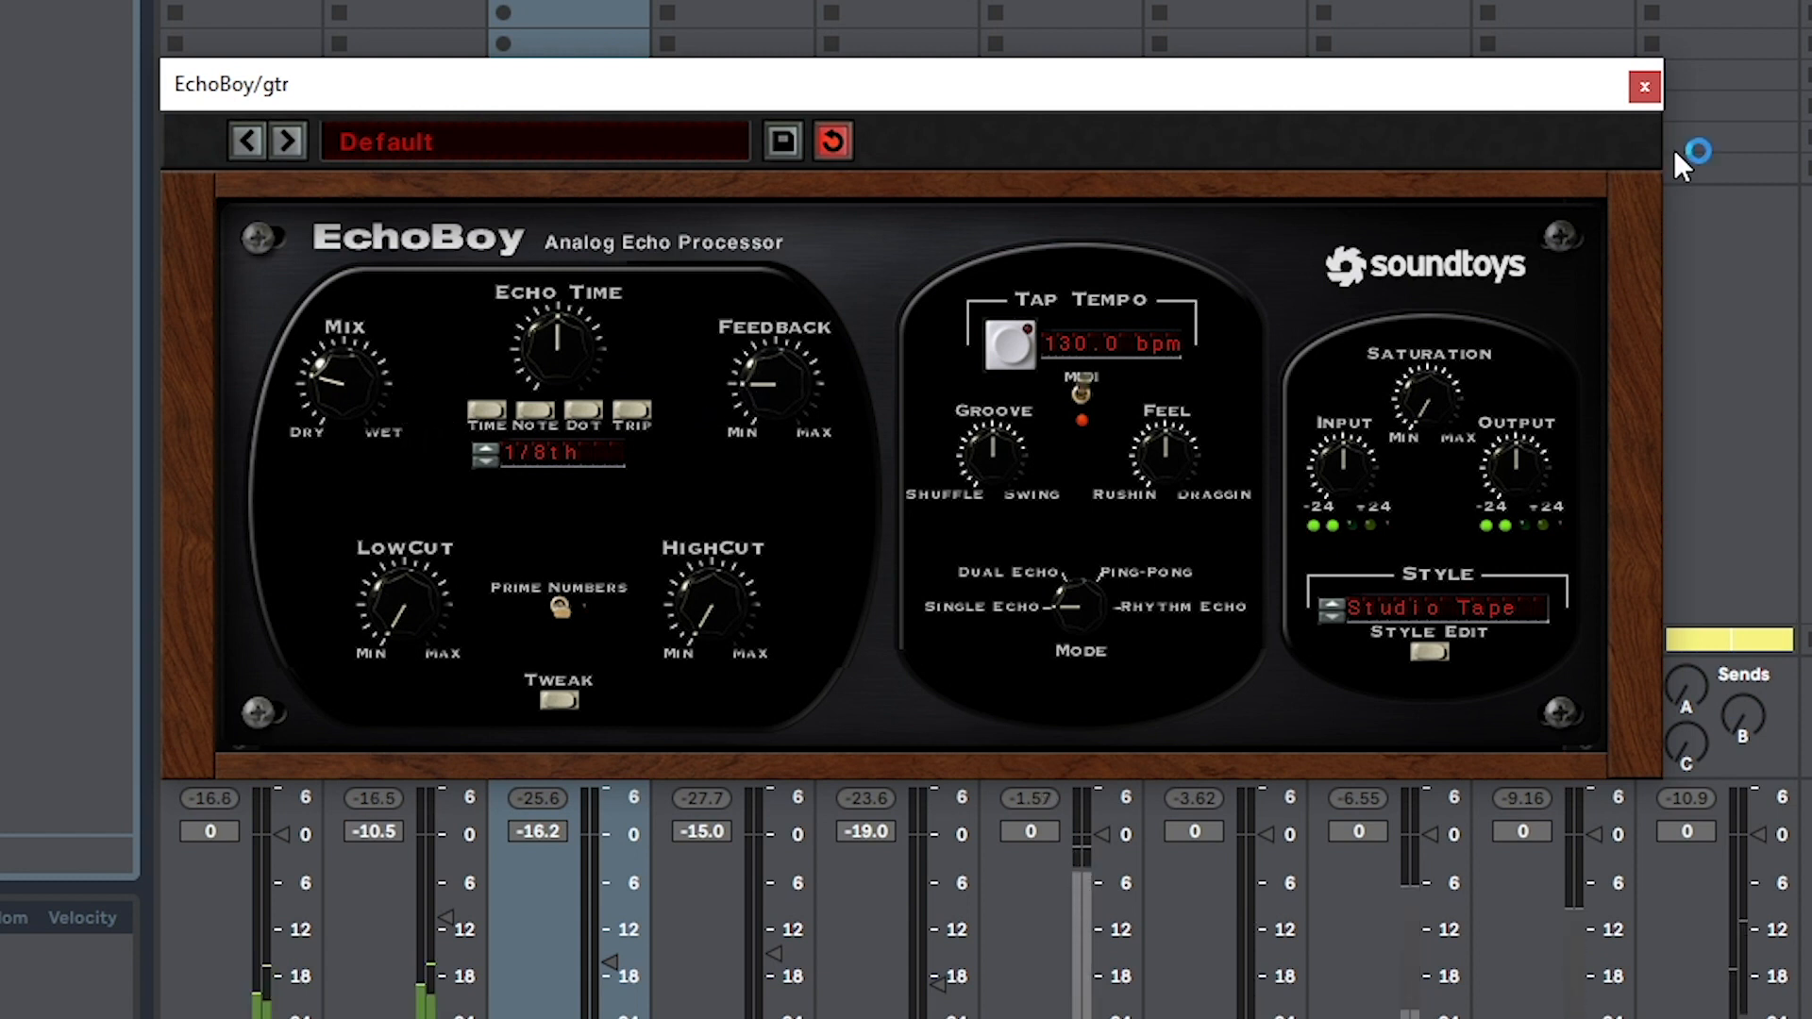
click(1640, 89)
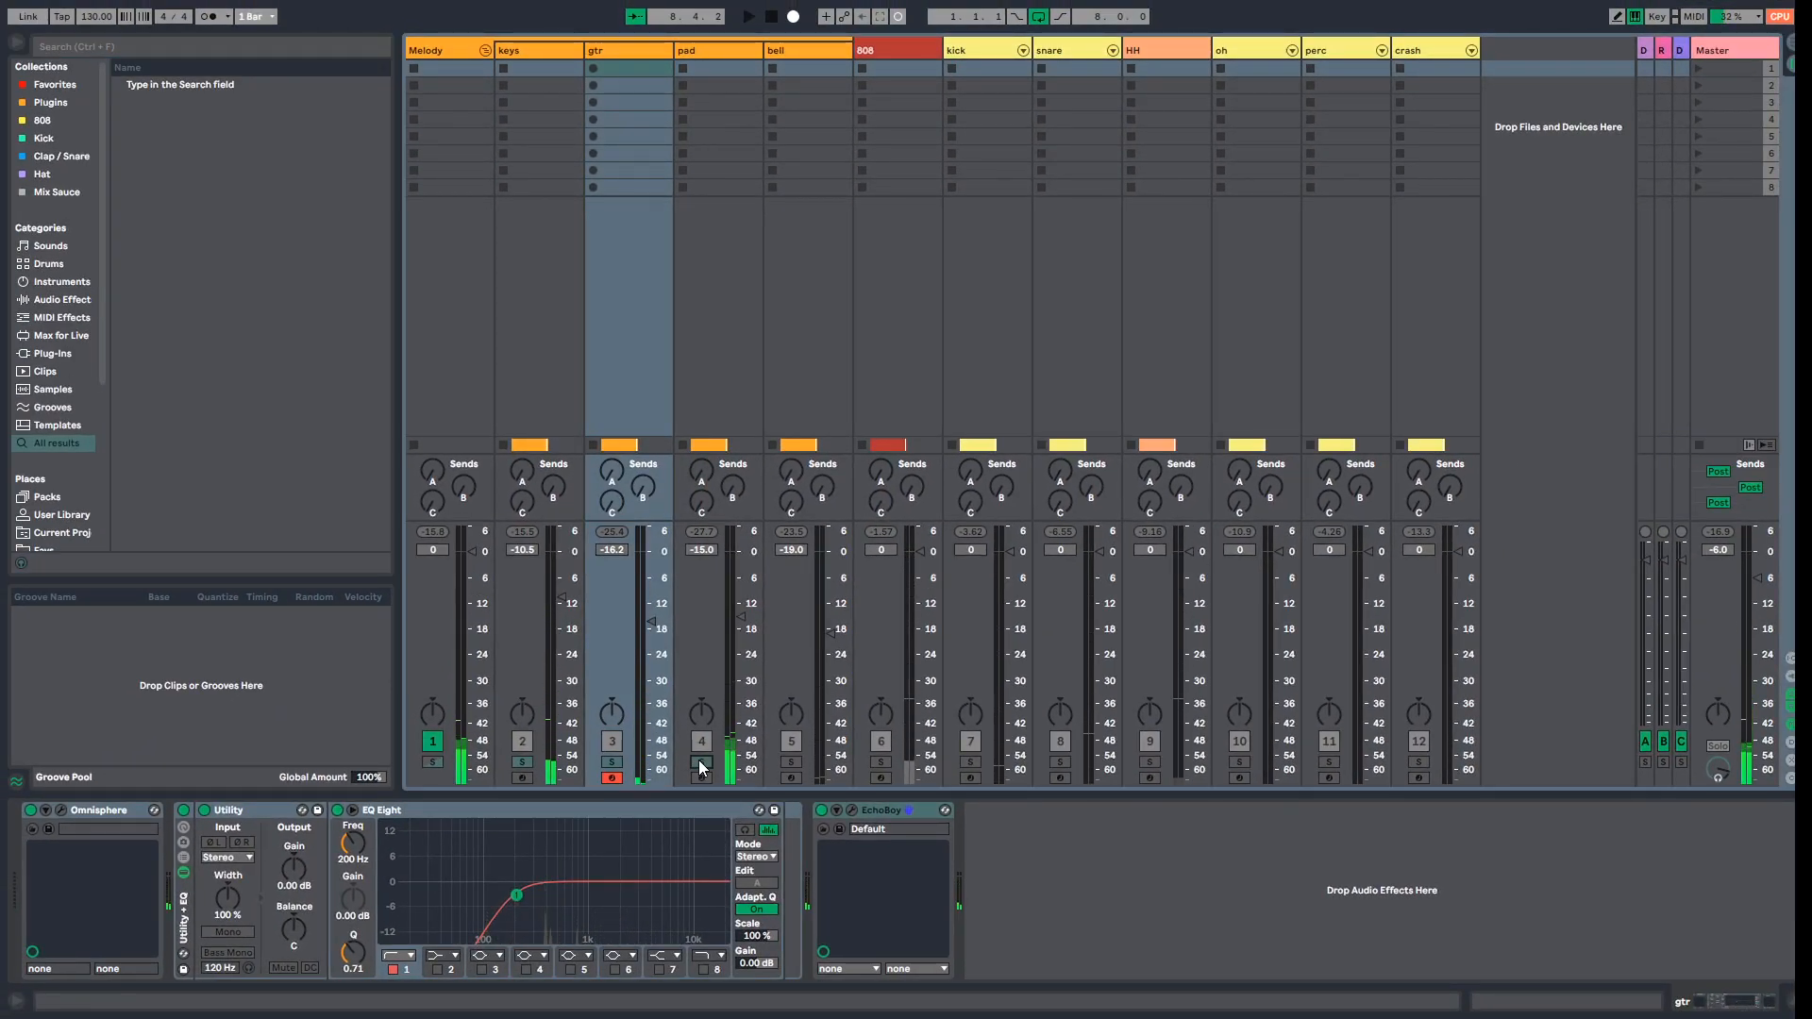
Step: Add the bell track to the soloed melody tracks and enable its EQ Eight low-cut band at 250 Hz
click(791, 762)
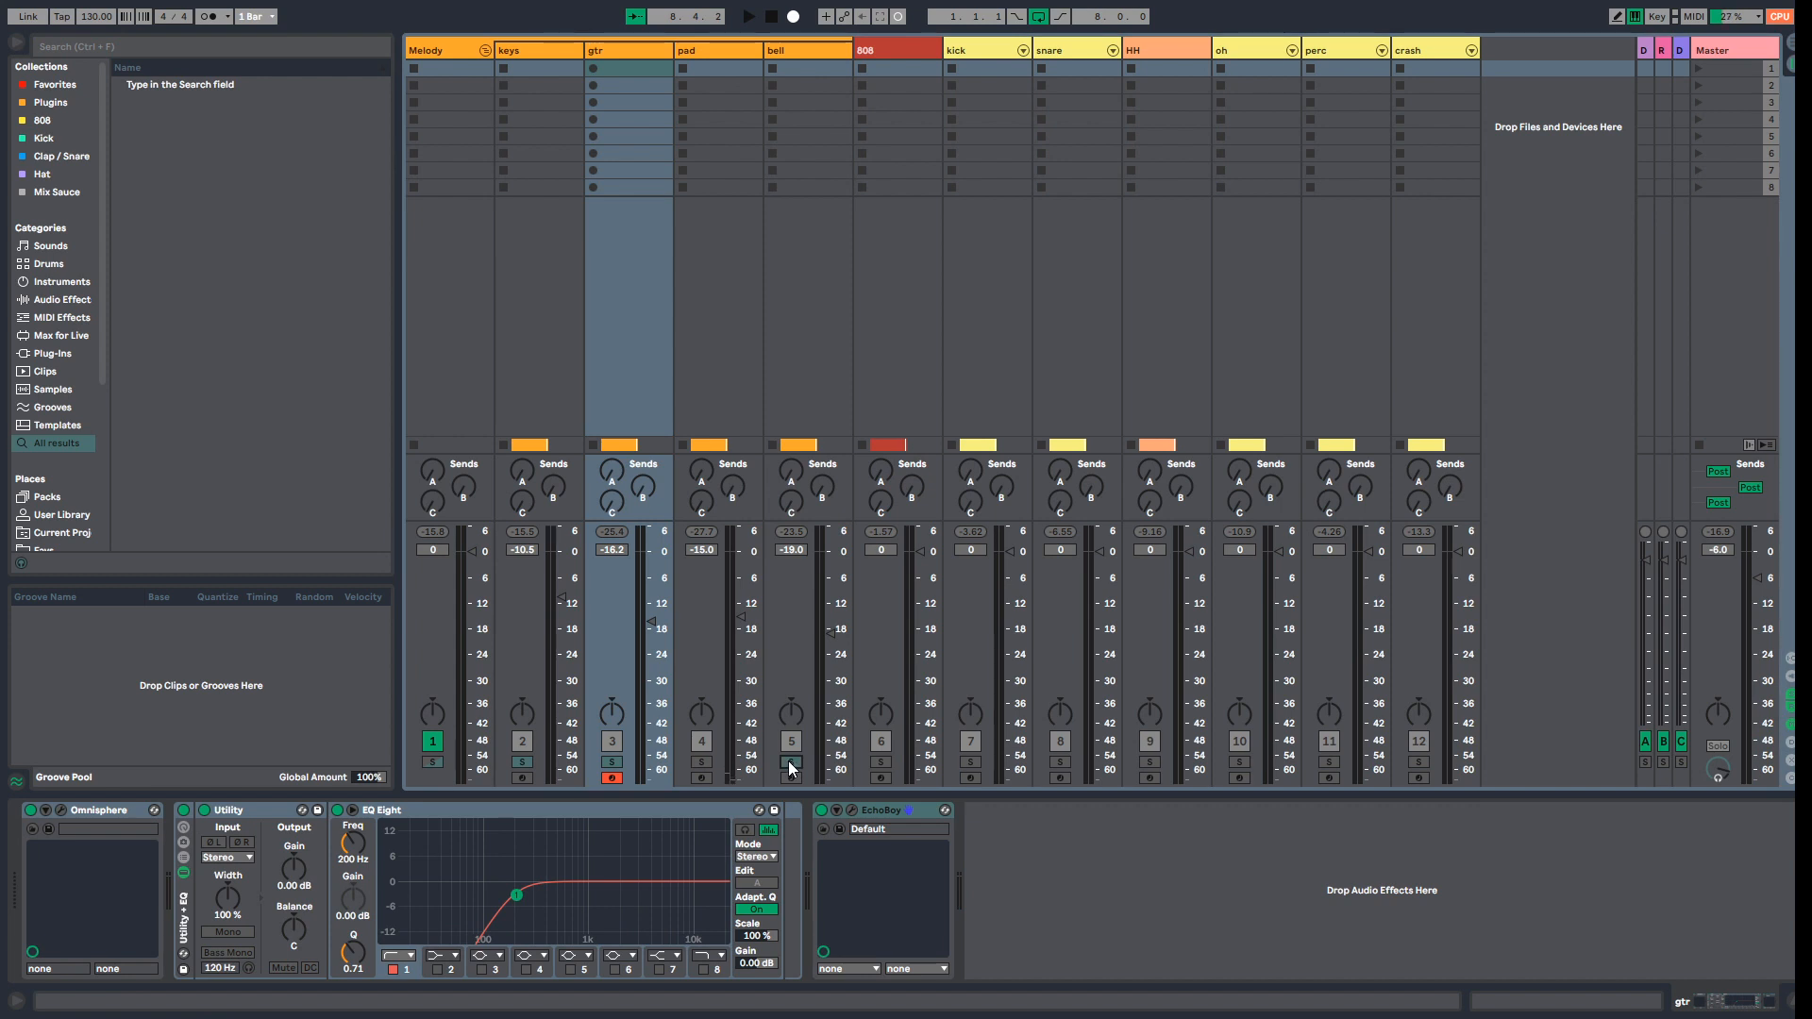
key(space)
click(808, 49)
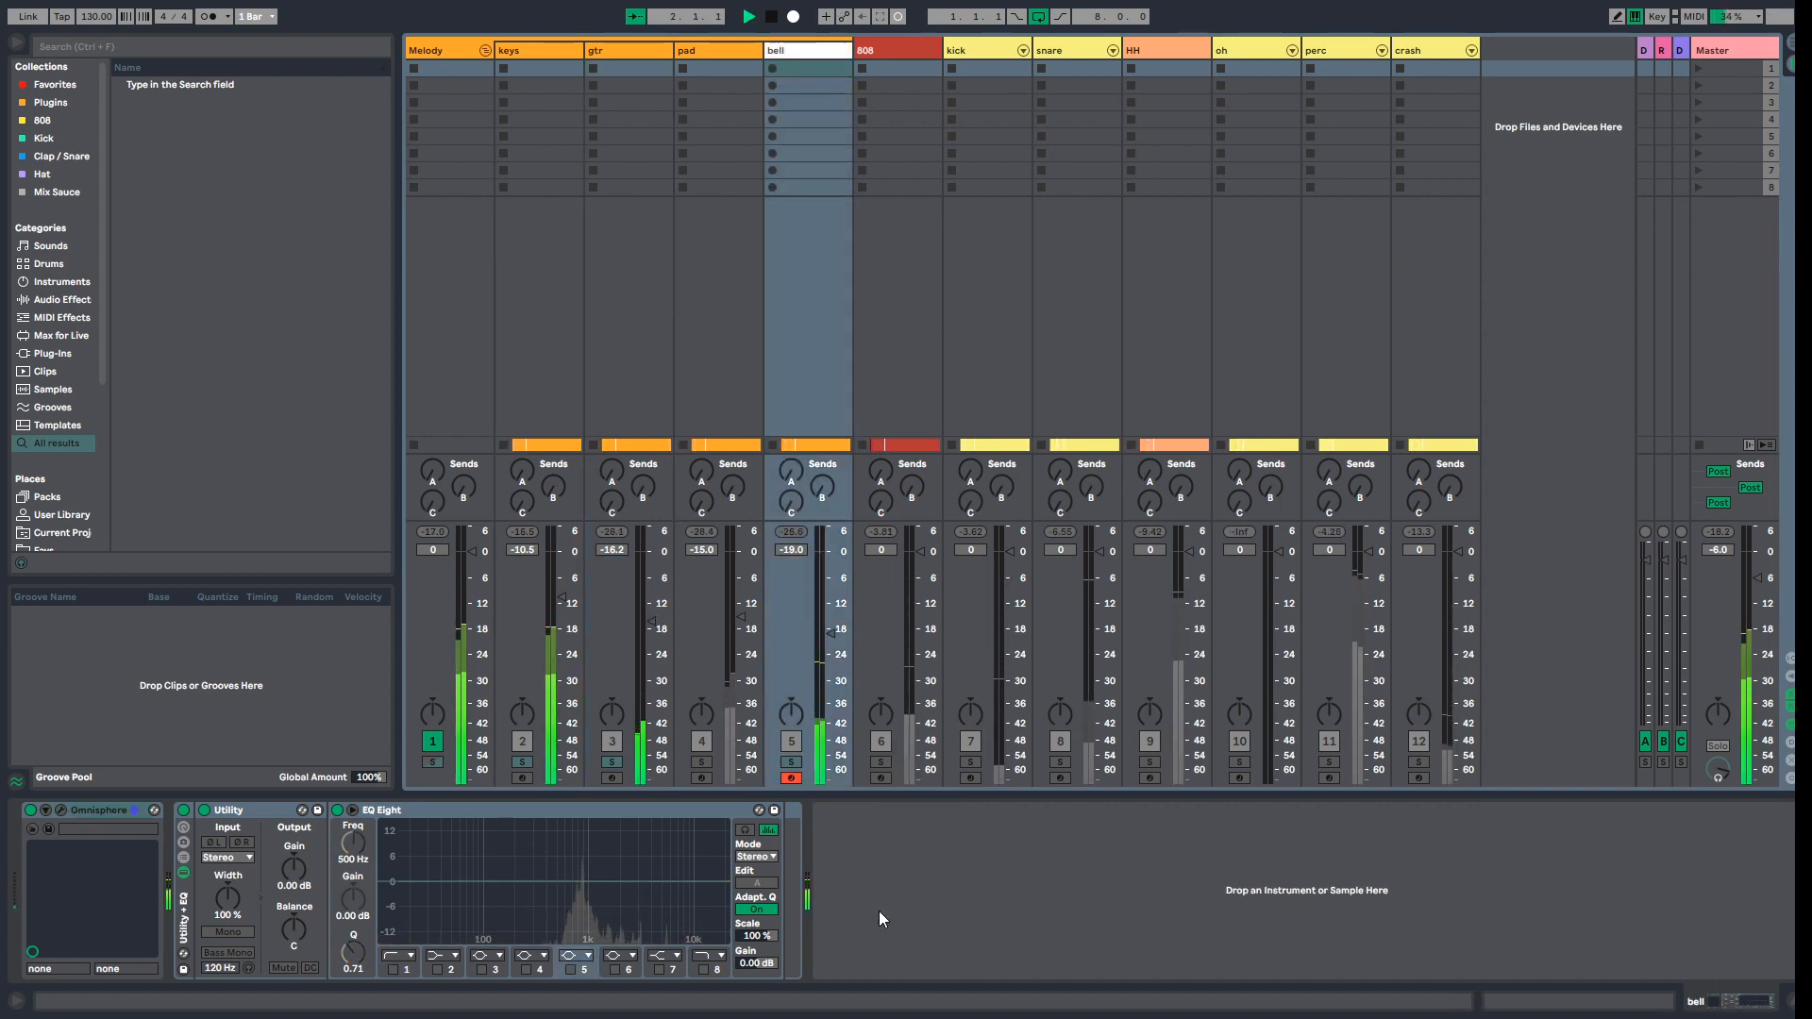
click(392, 970)
click(359, 843)
text(2)
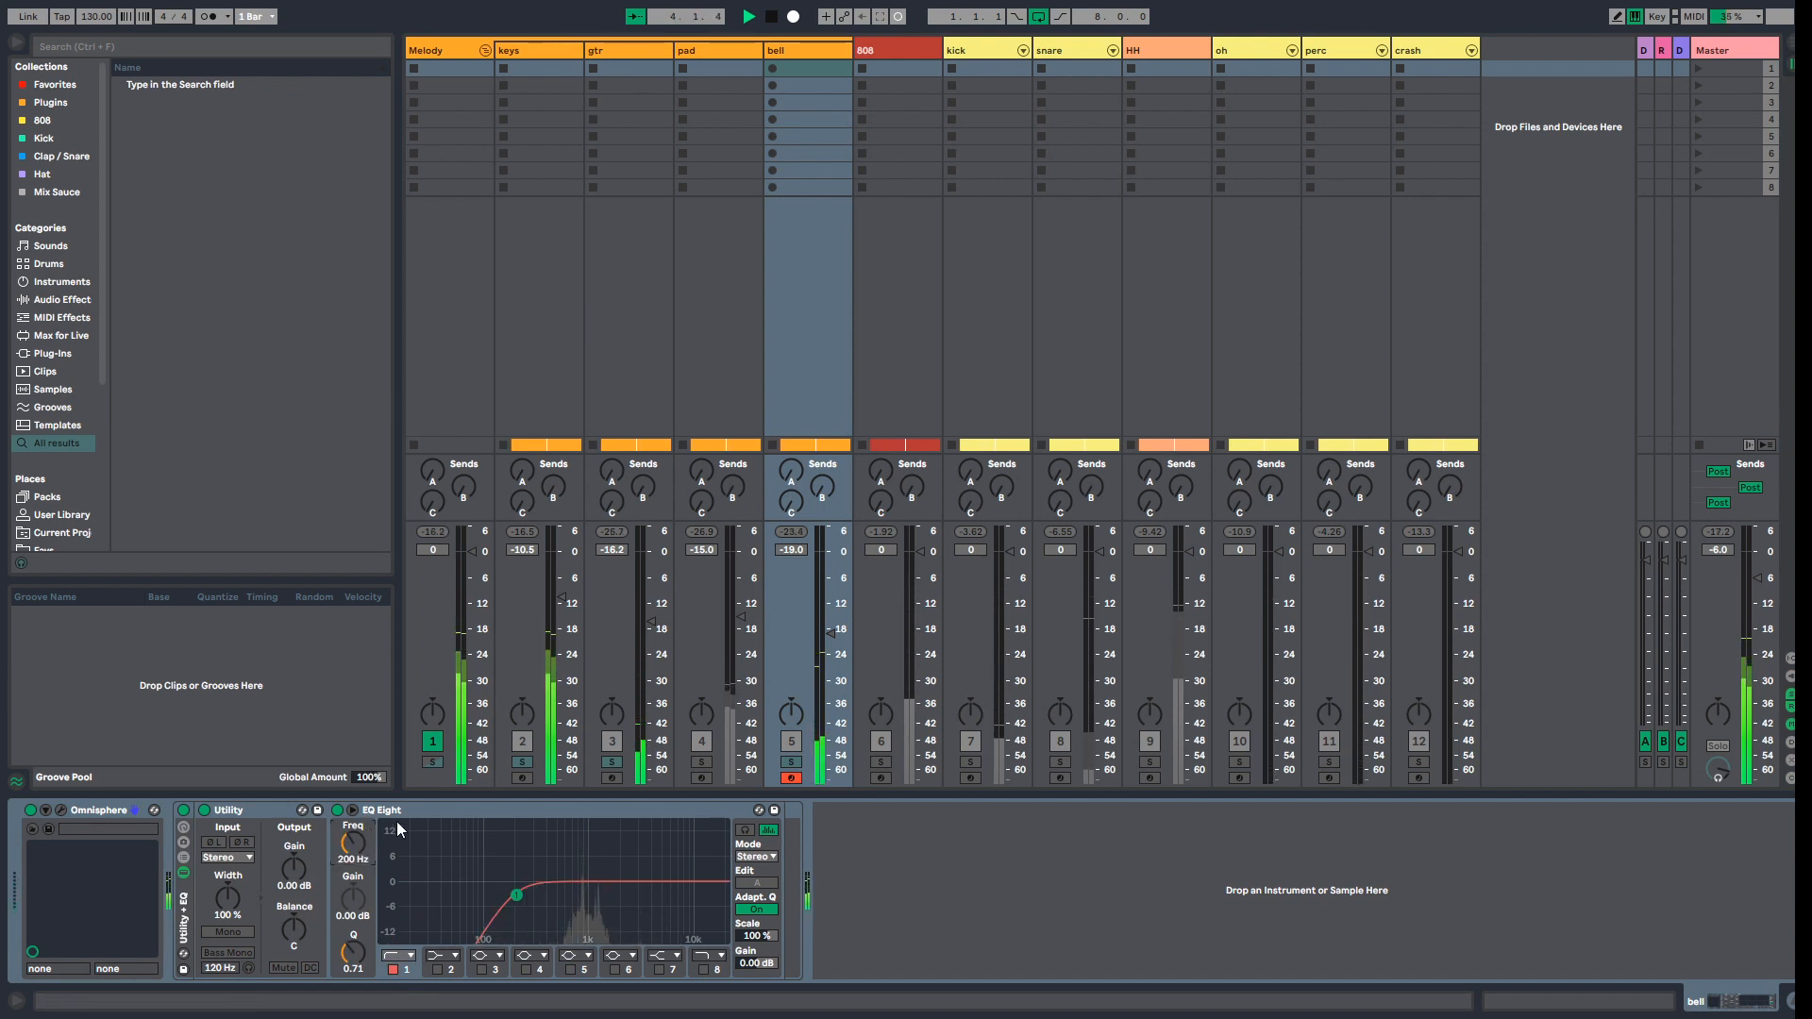
key(space)
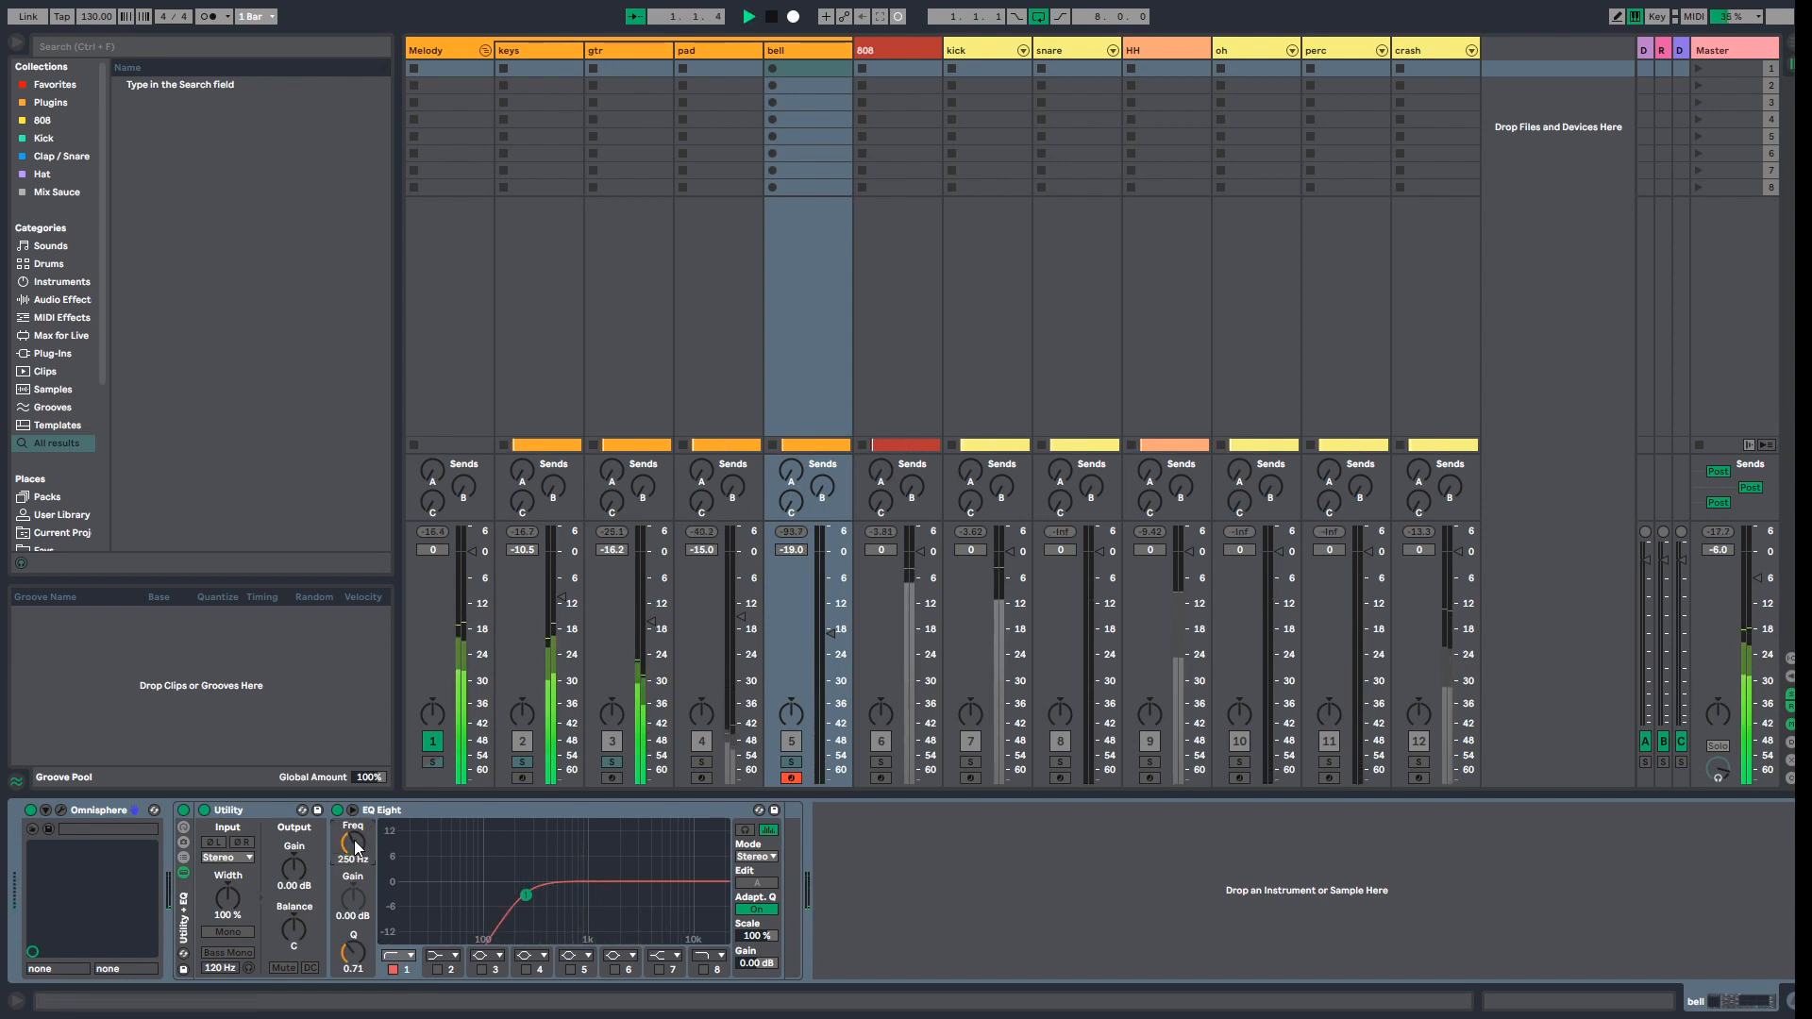
Step: Add the Raum reverb to the bell chain, bring down its high cut, and set the decay to 2.1 s
right_click(891, 872)
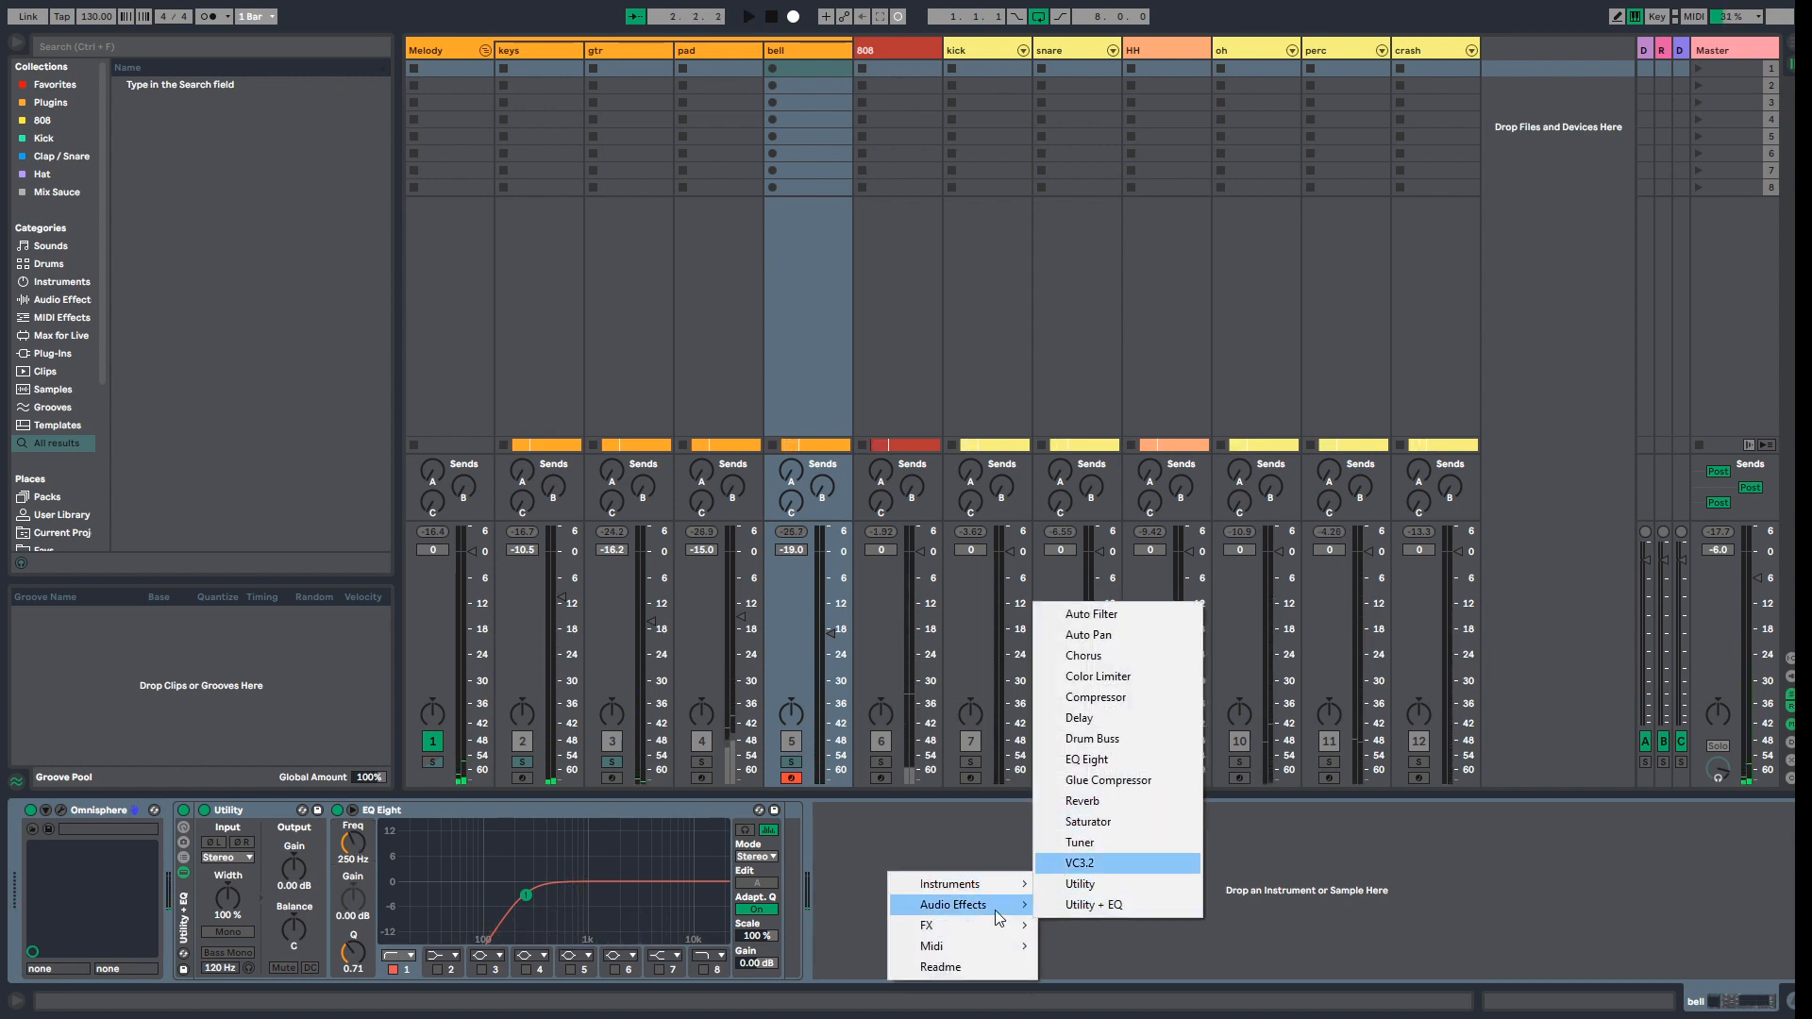
mouse_move(1013, 930)
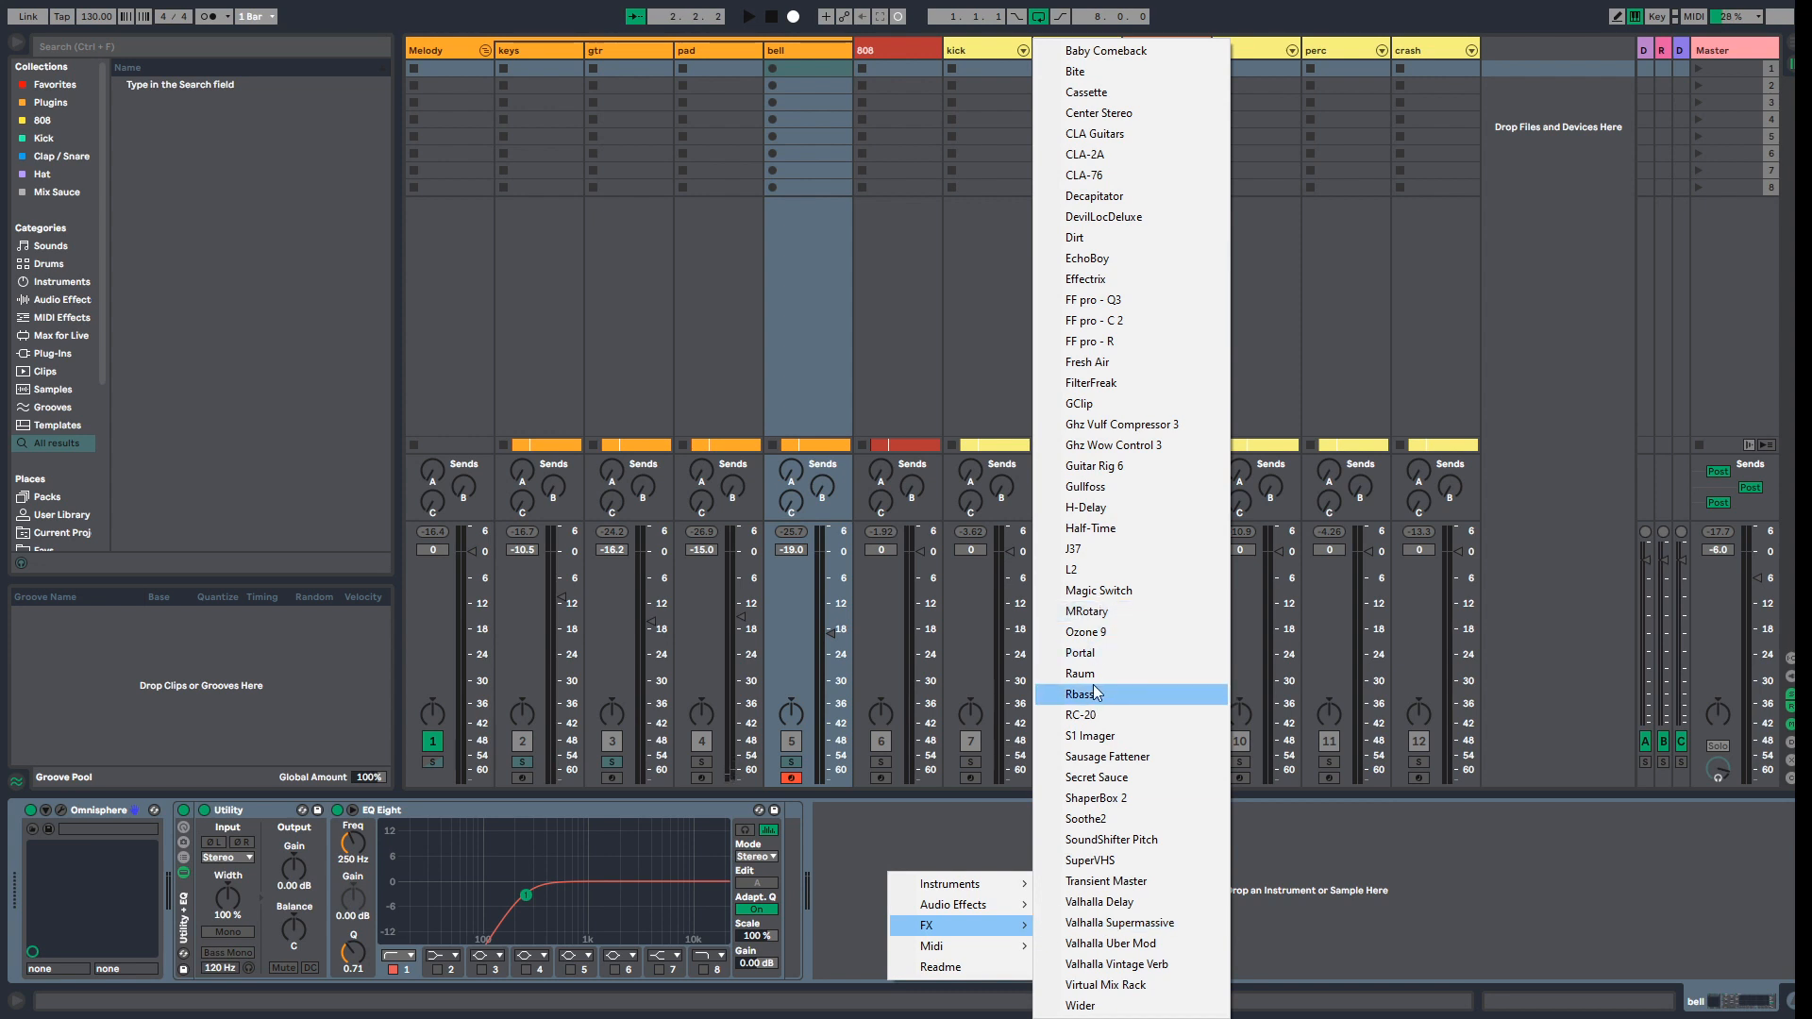
click(1098, 672)
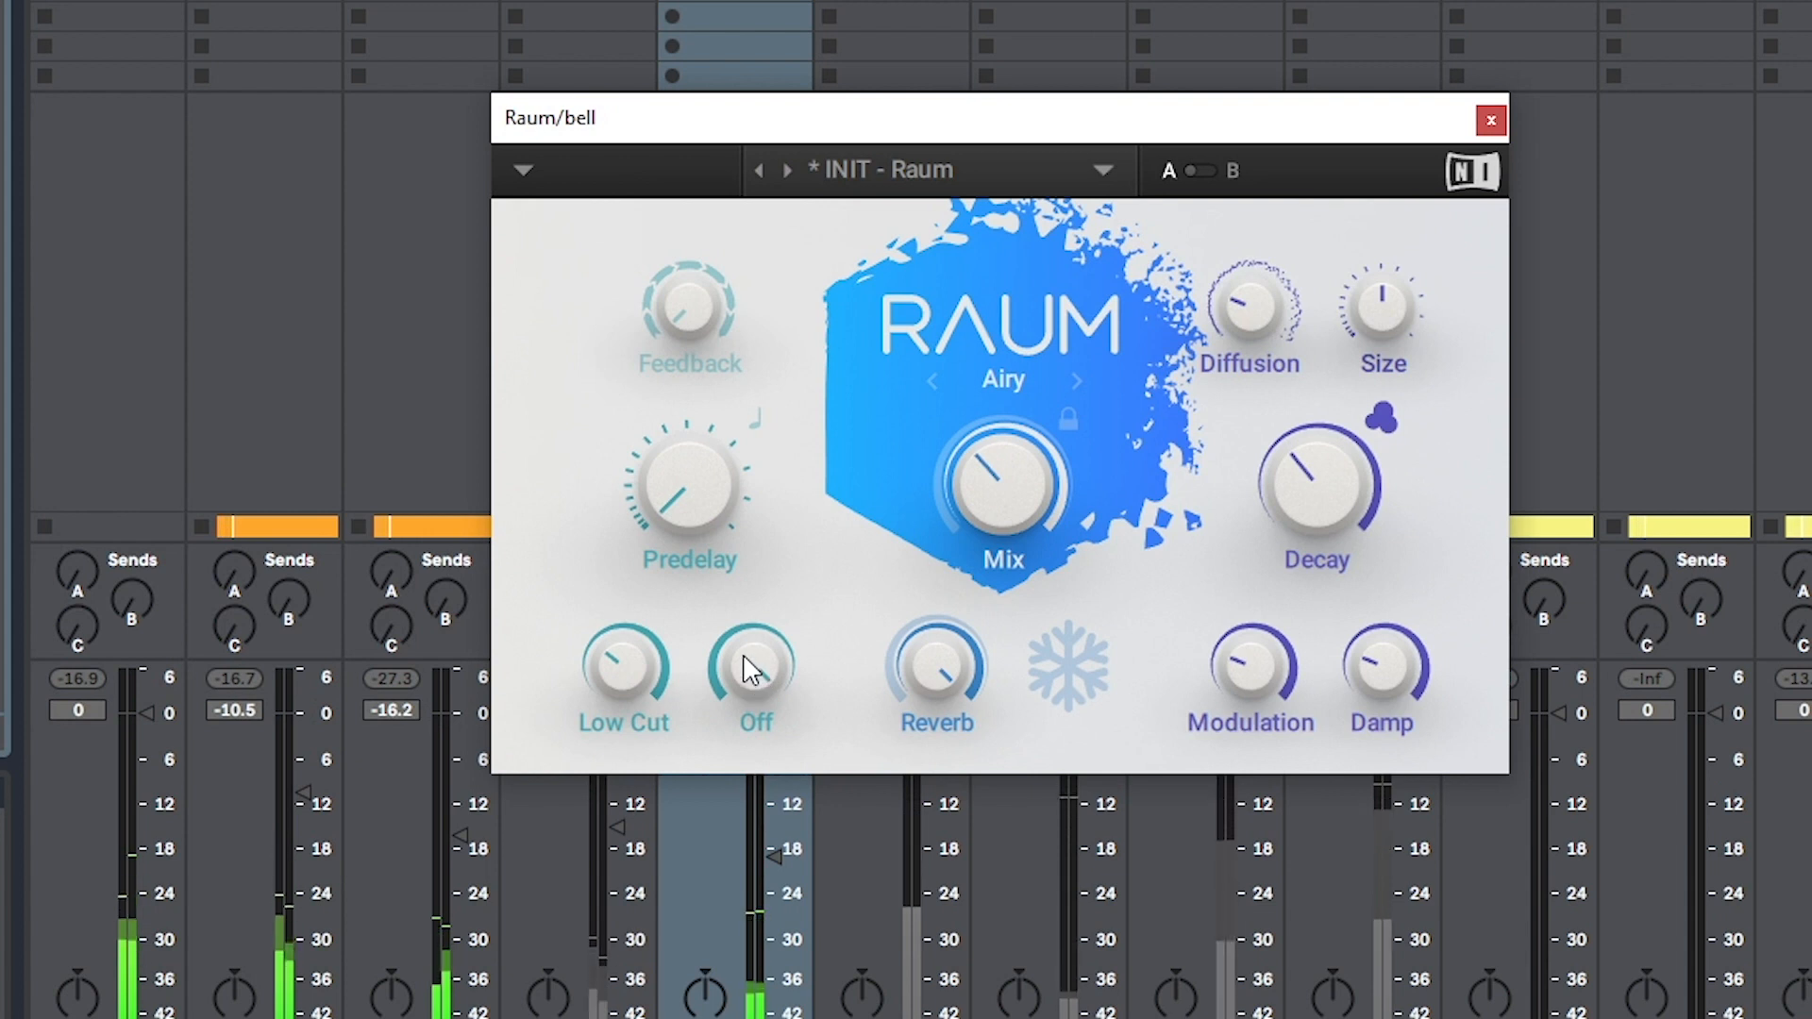
drag(1299, 486, 1305, 500)
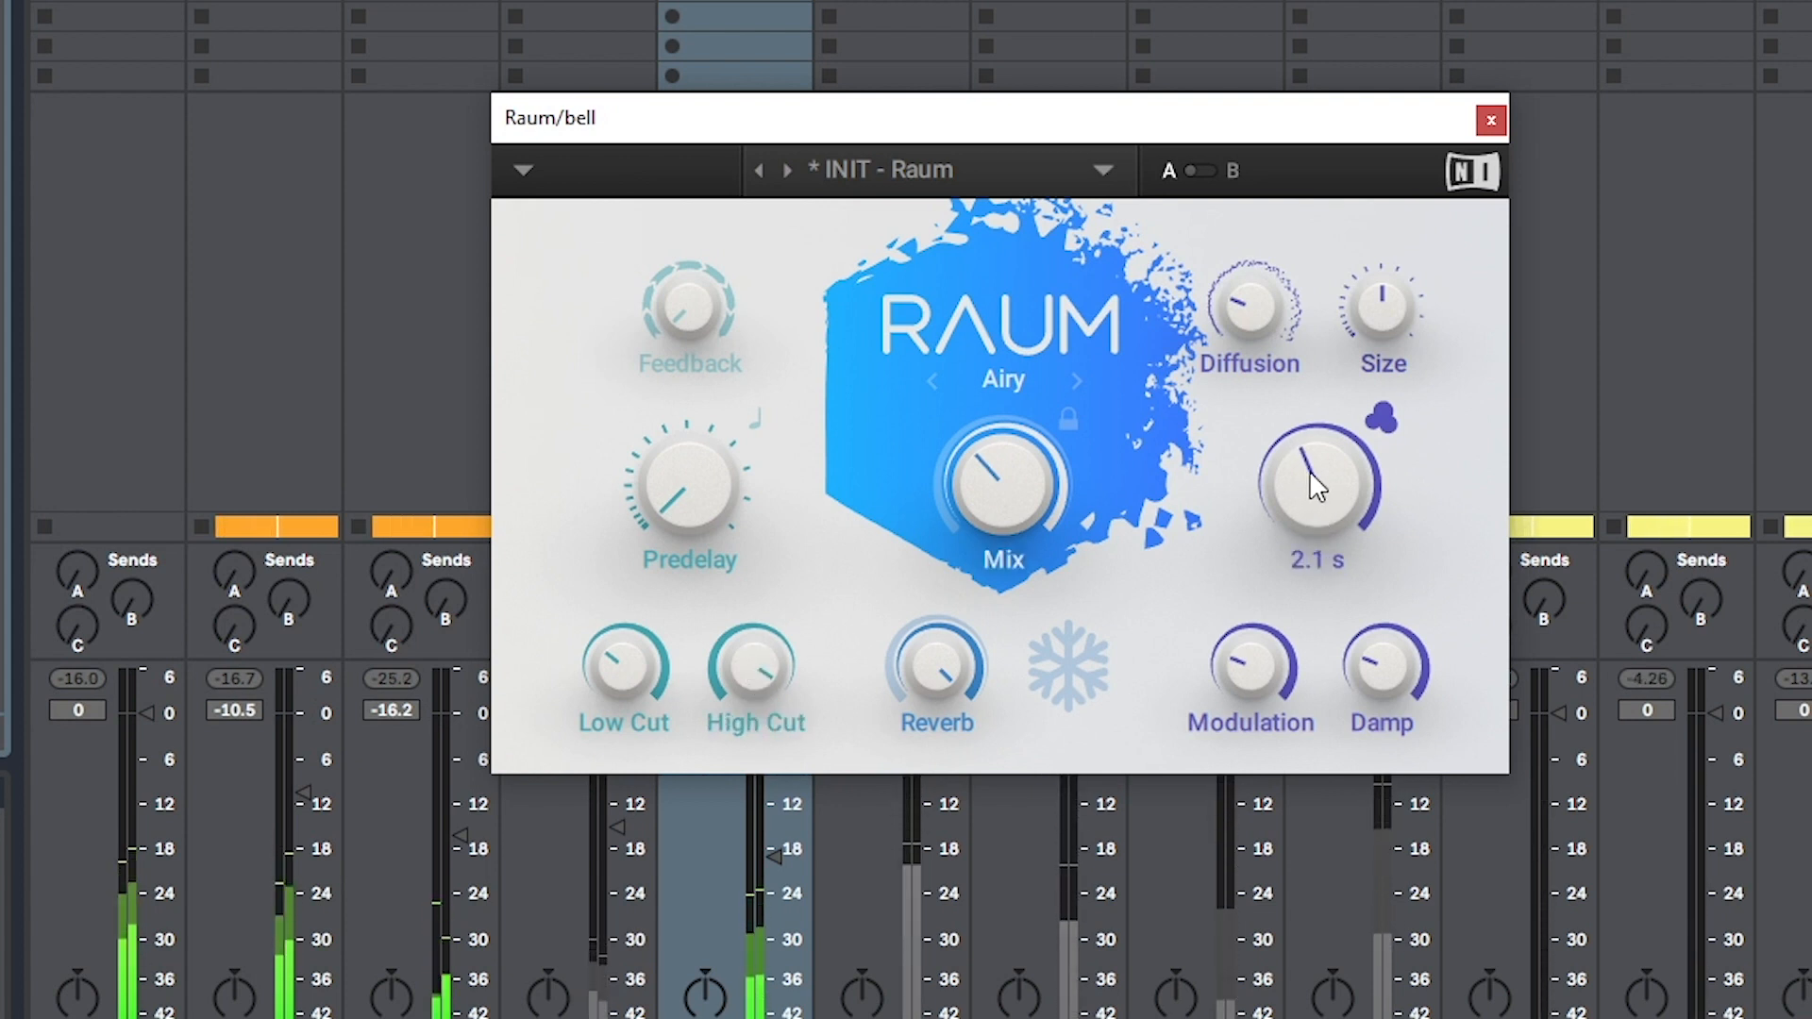
click(1491, 120)
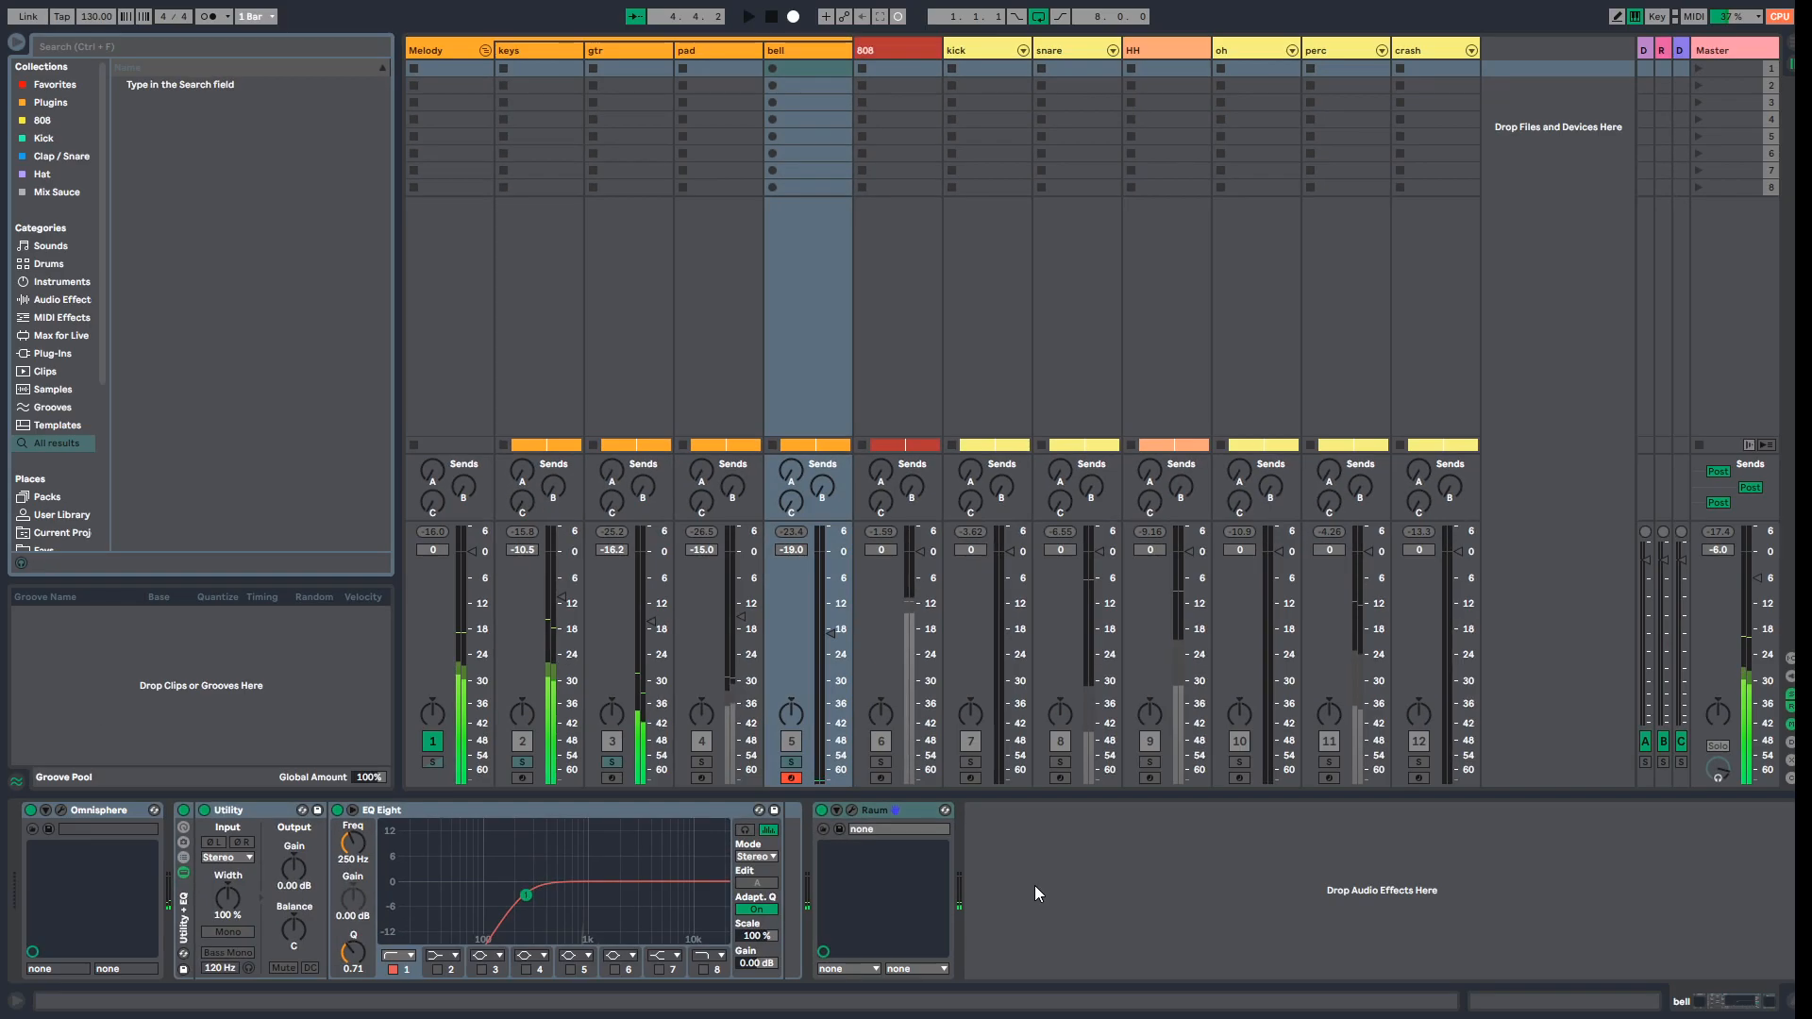
Step: Add EchoBoy ahead of Raum in the bell chain, with a 1/4 note echo time and the mix lowered toward dry
right_click(1035, 887)
mouse_move(1124, 834)
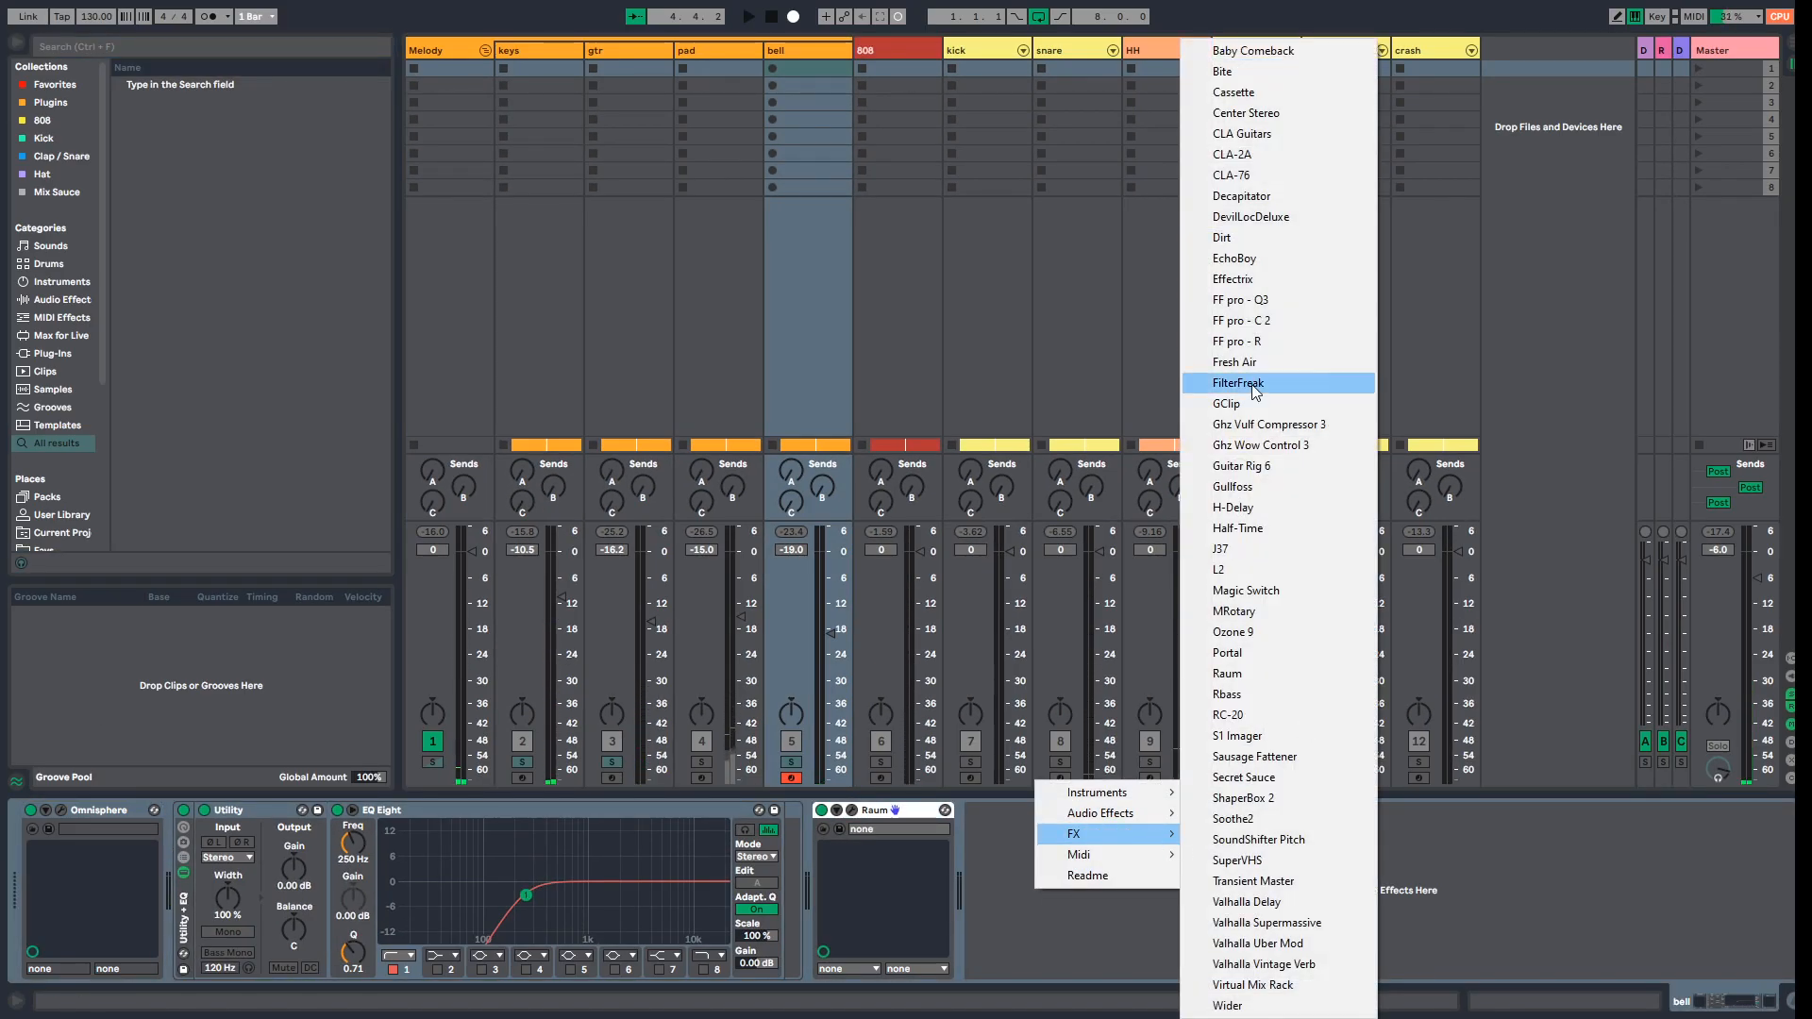
click(1261, 261)
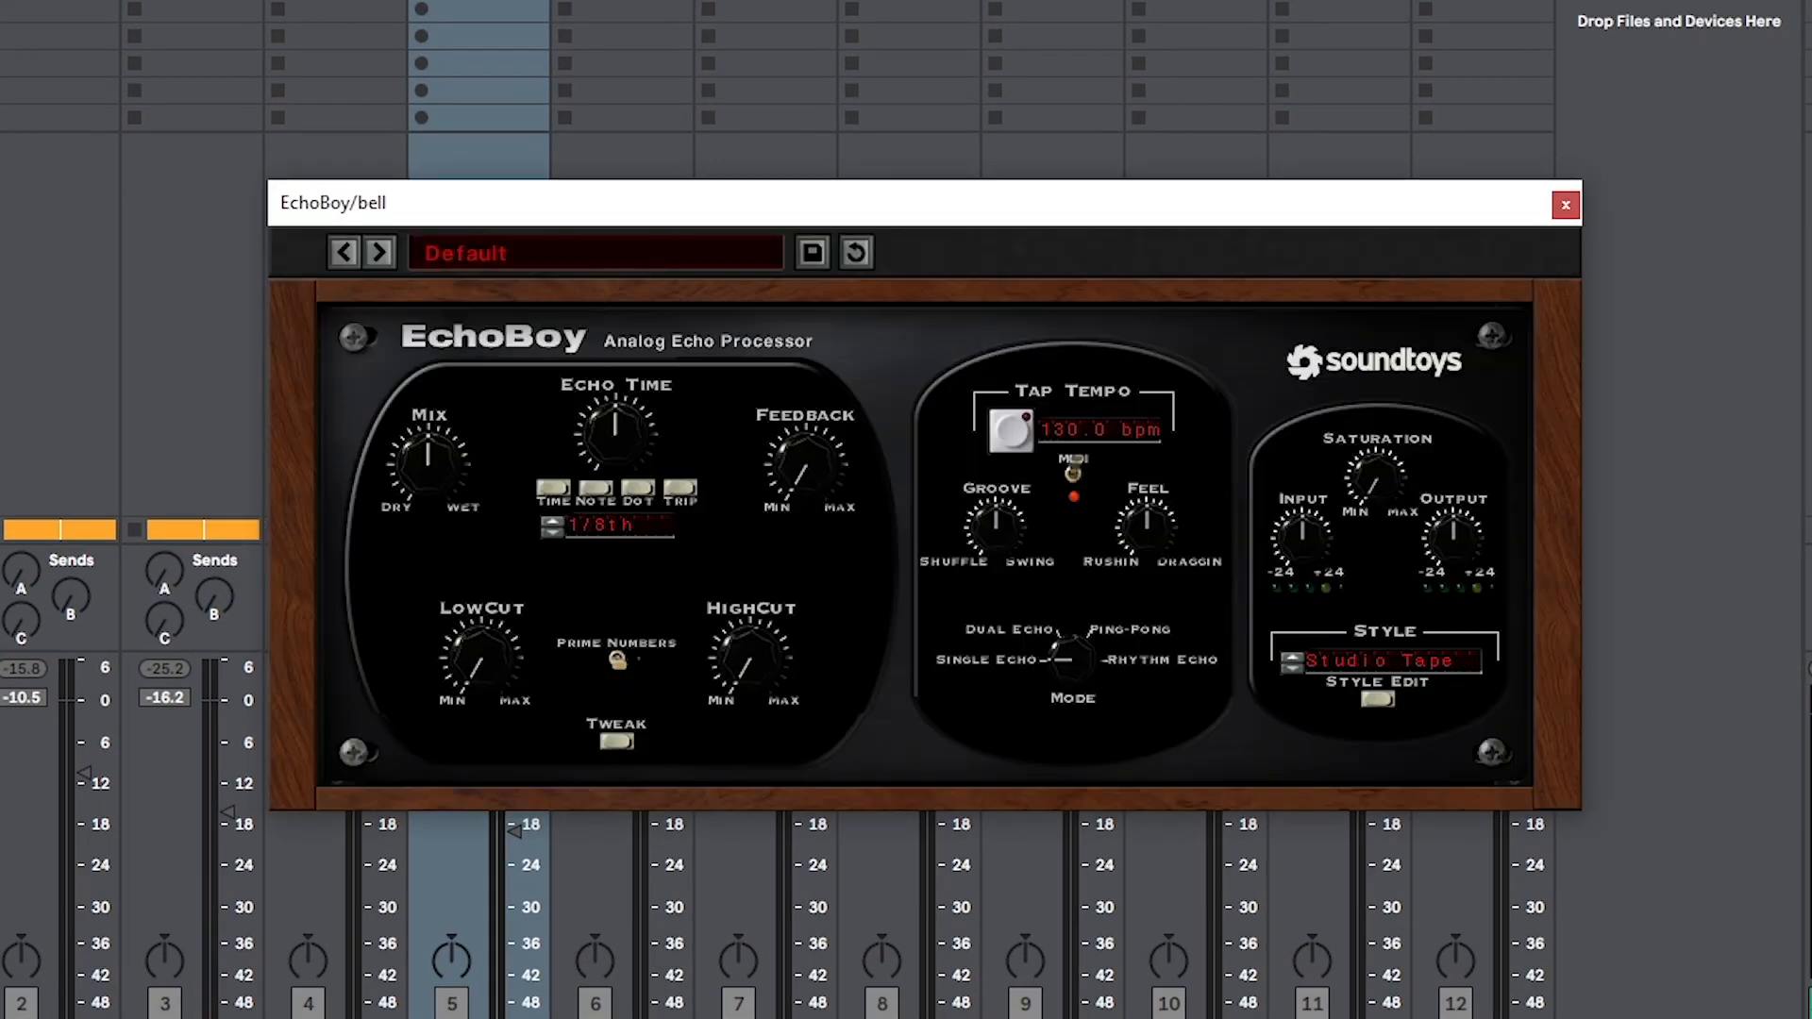
key(space)
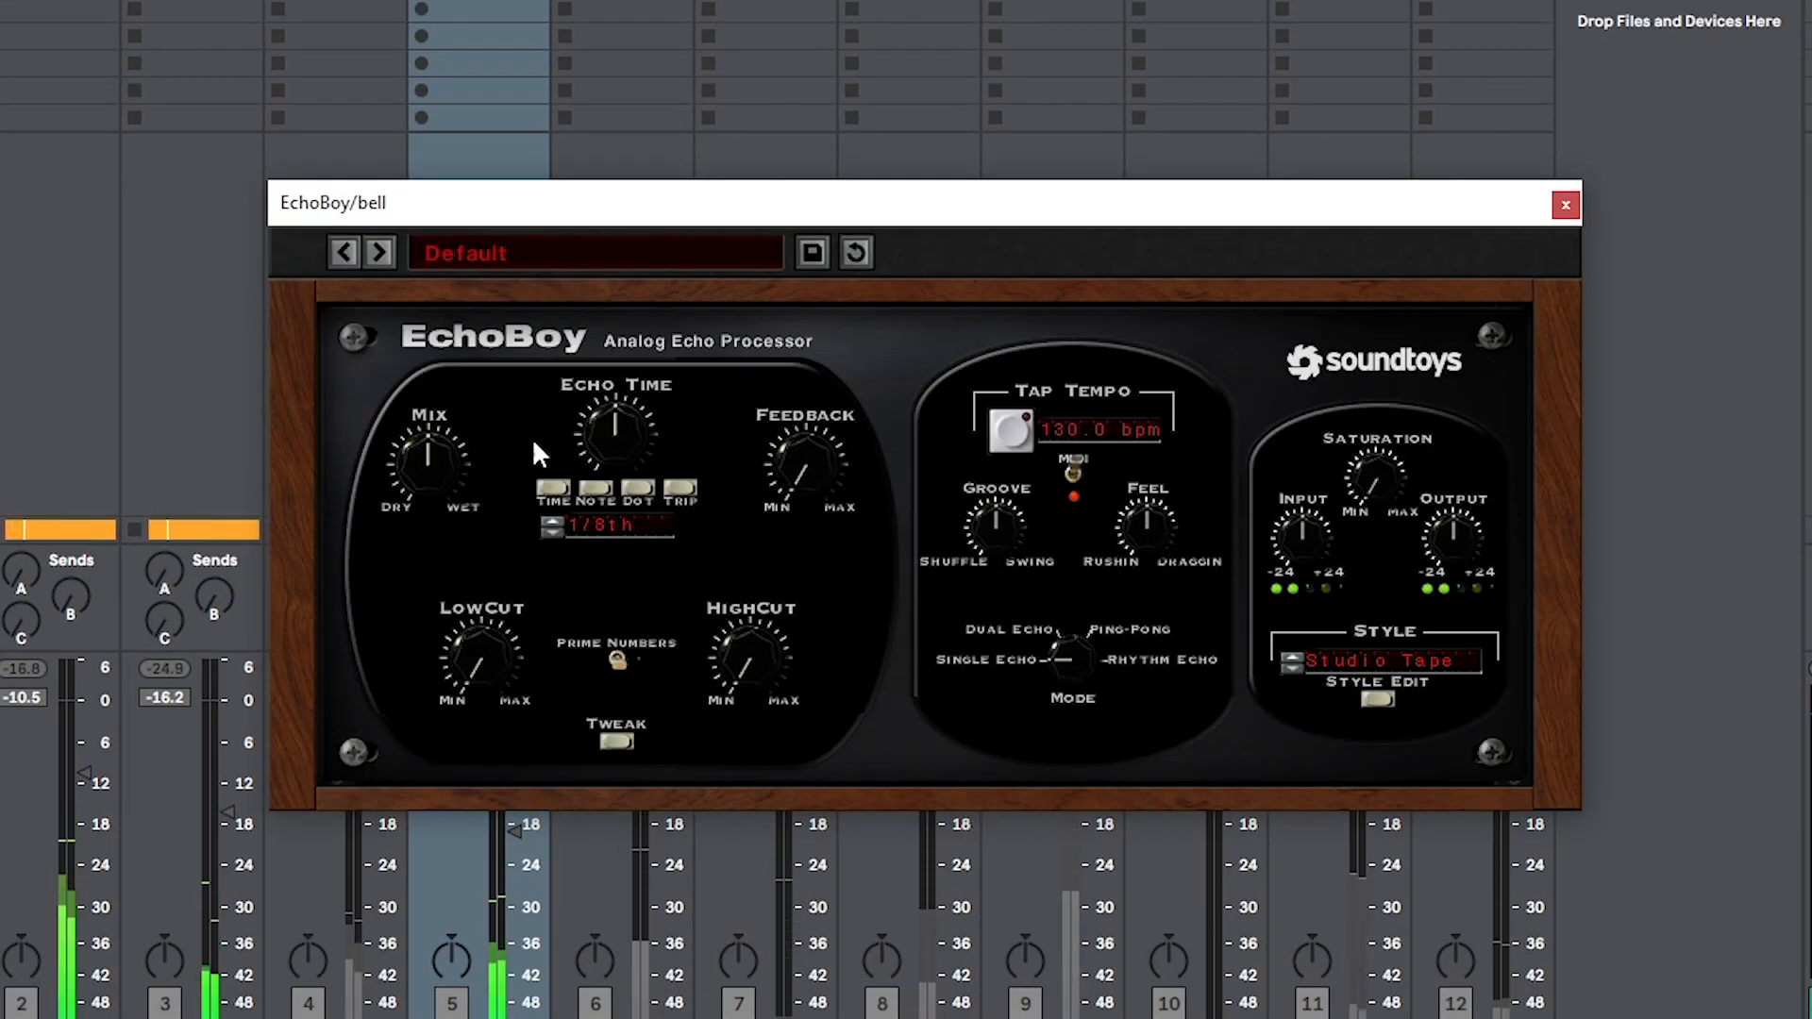
drag(438, 439, 451, 472)
click(553, 517)
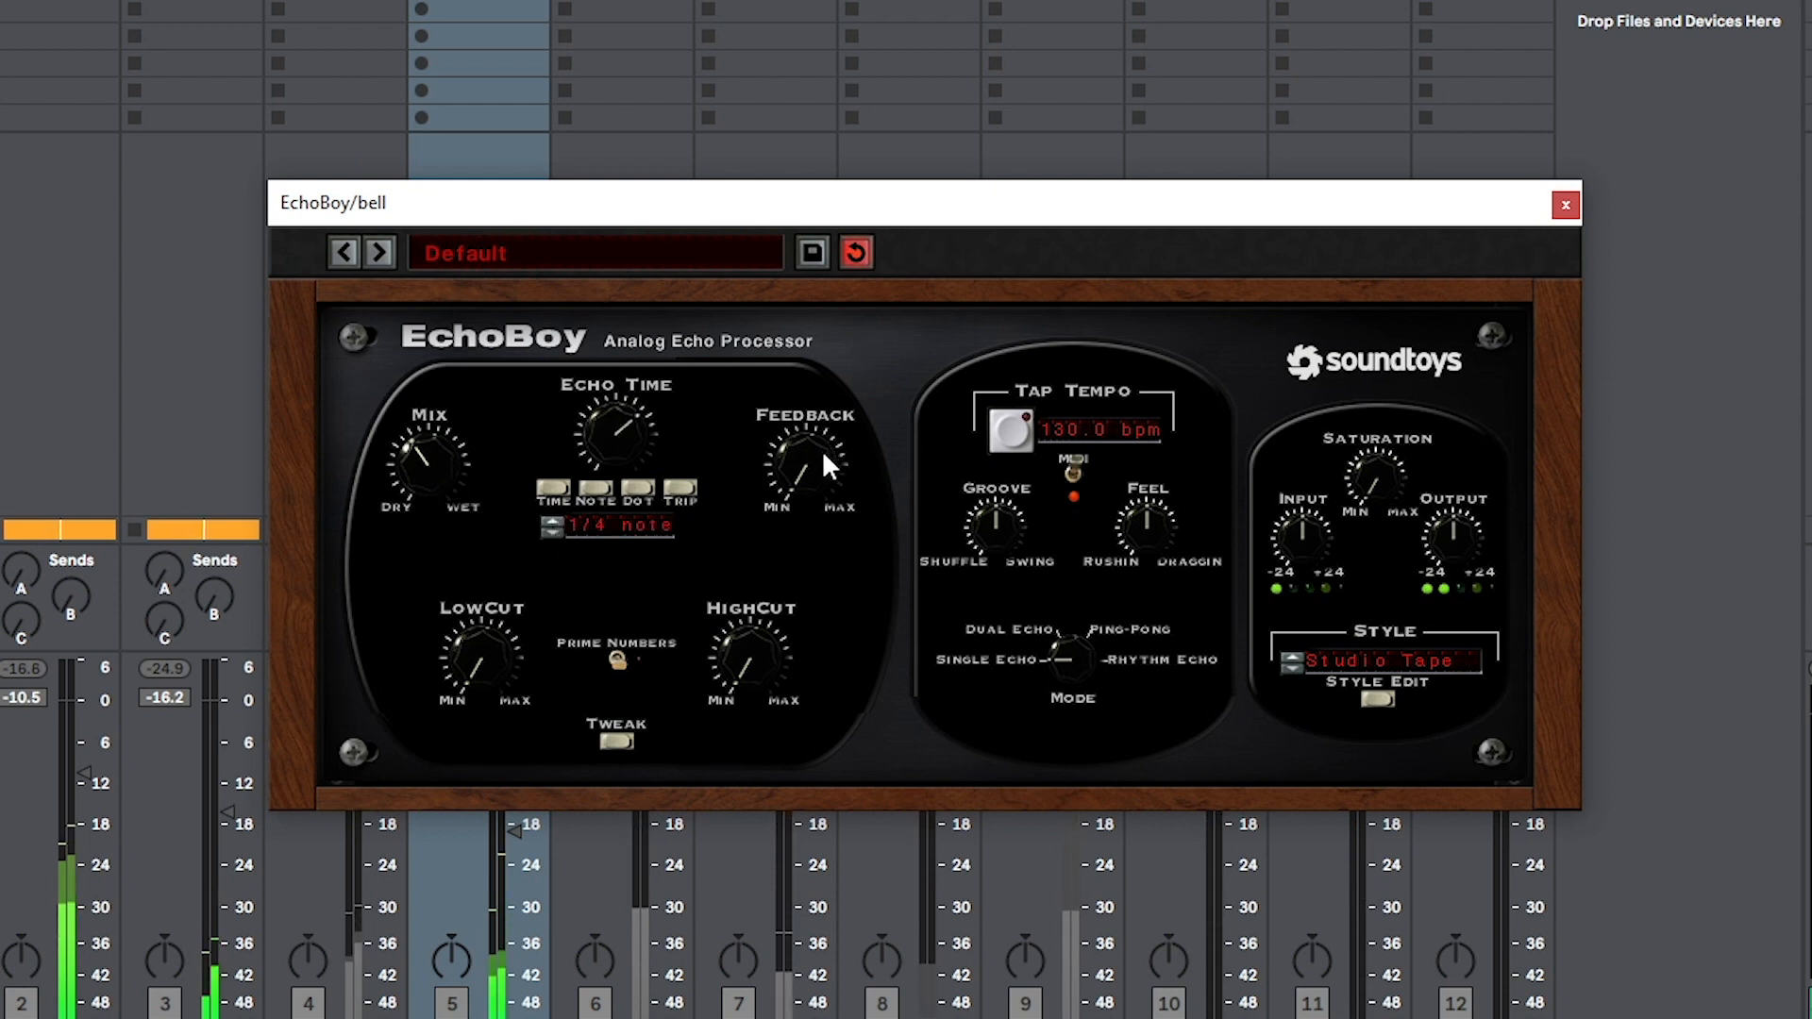
drag(431, 469, 430, 475)
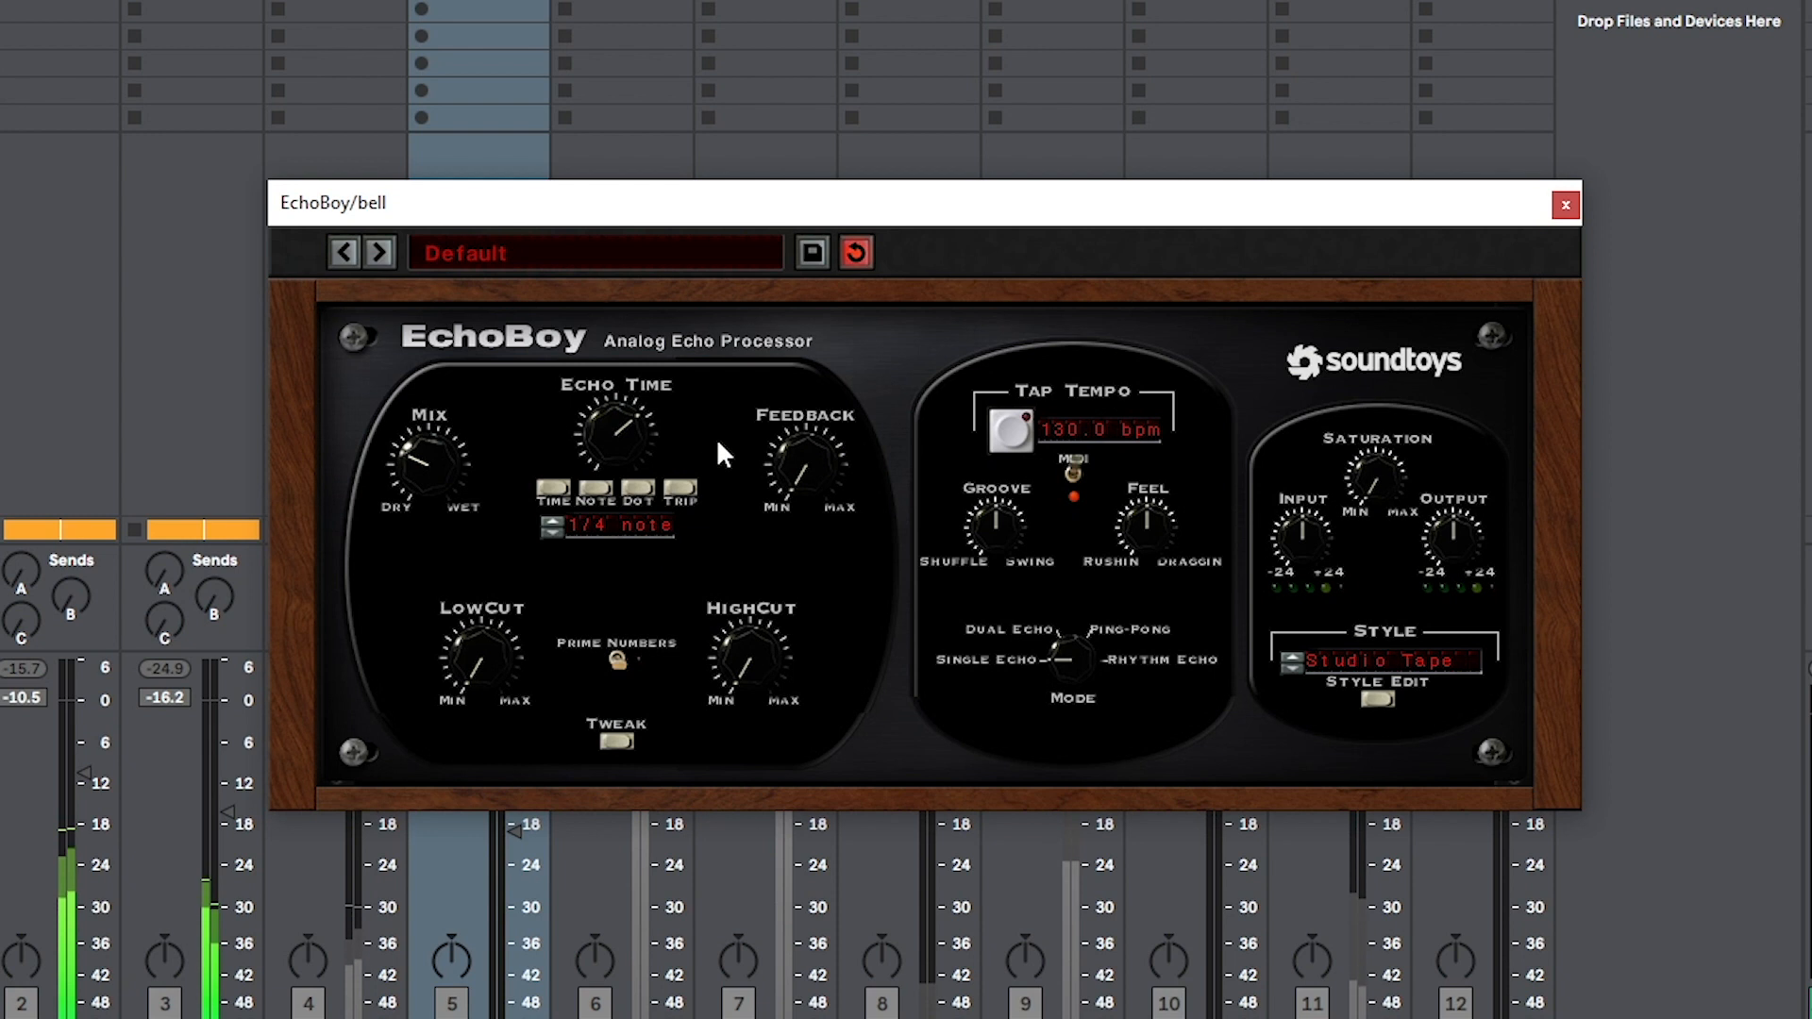
Step: Raise the feedback, low cut and high cut of the bell's EchoBoy, and fine-tune its mix slightly upward
drag(795, 430, 801, 453)
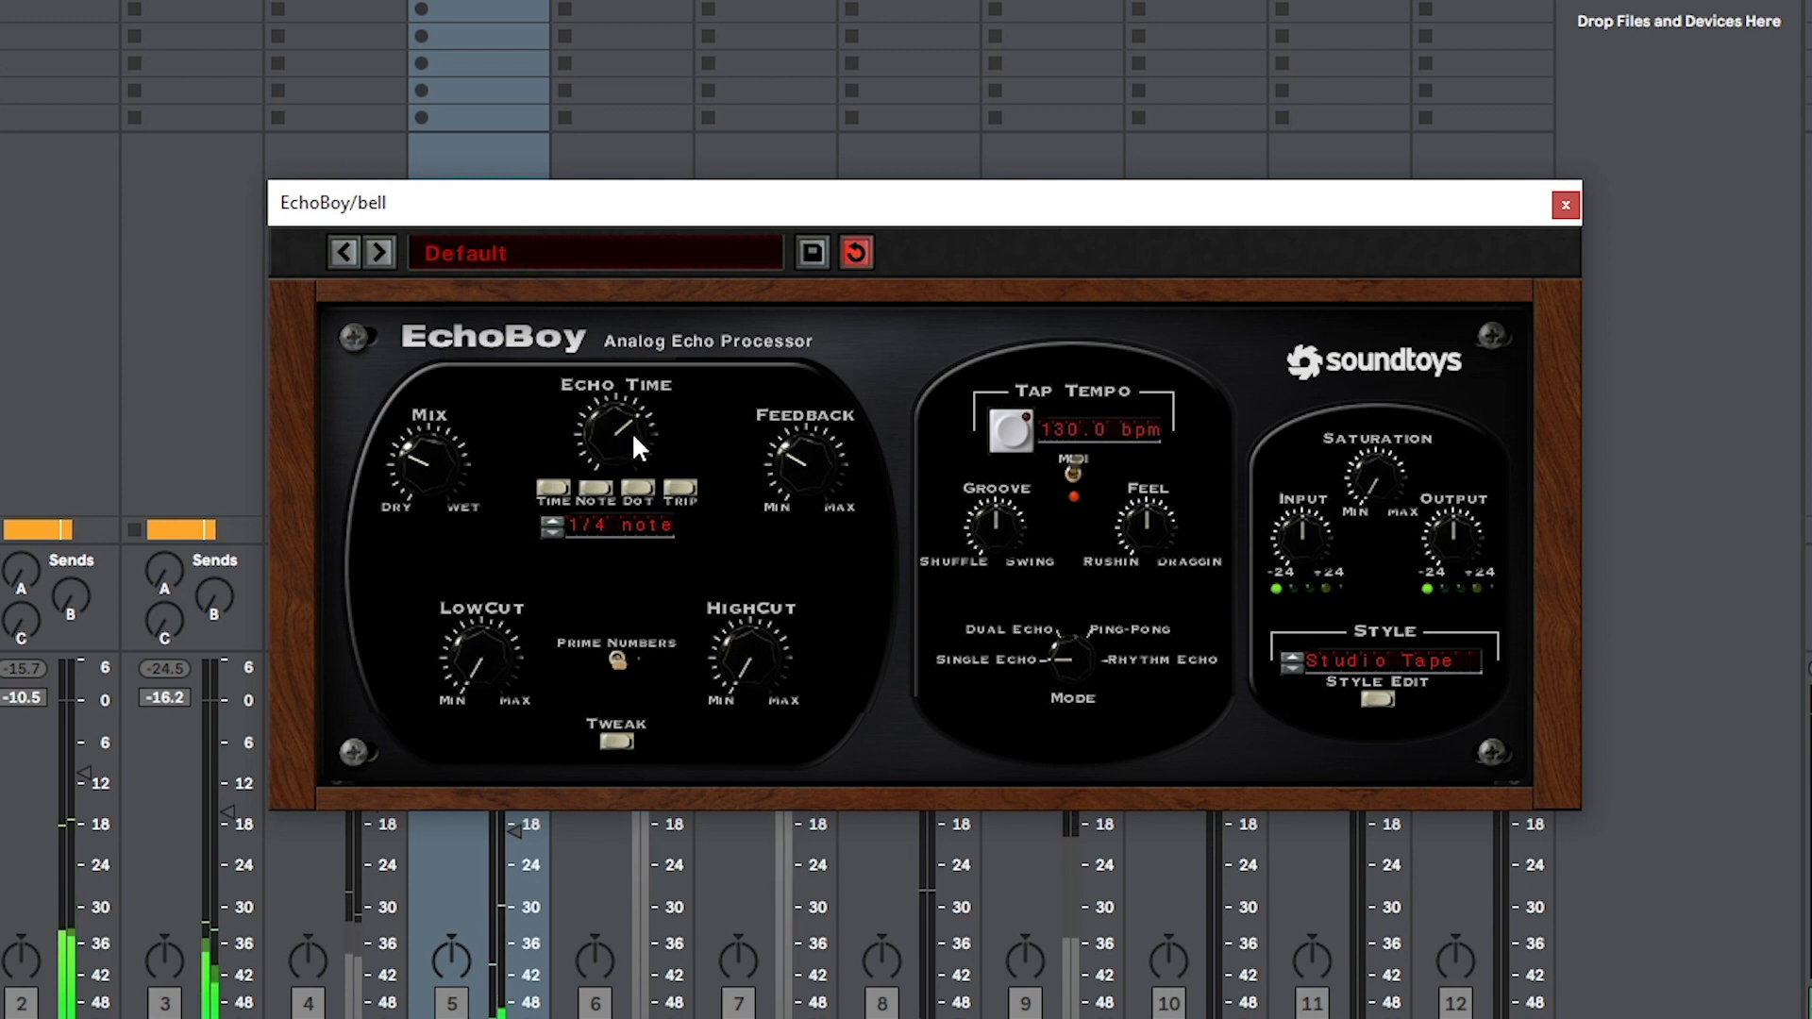
drag(633, 497, 631, 421)
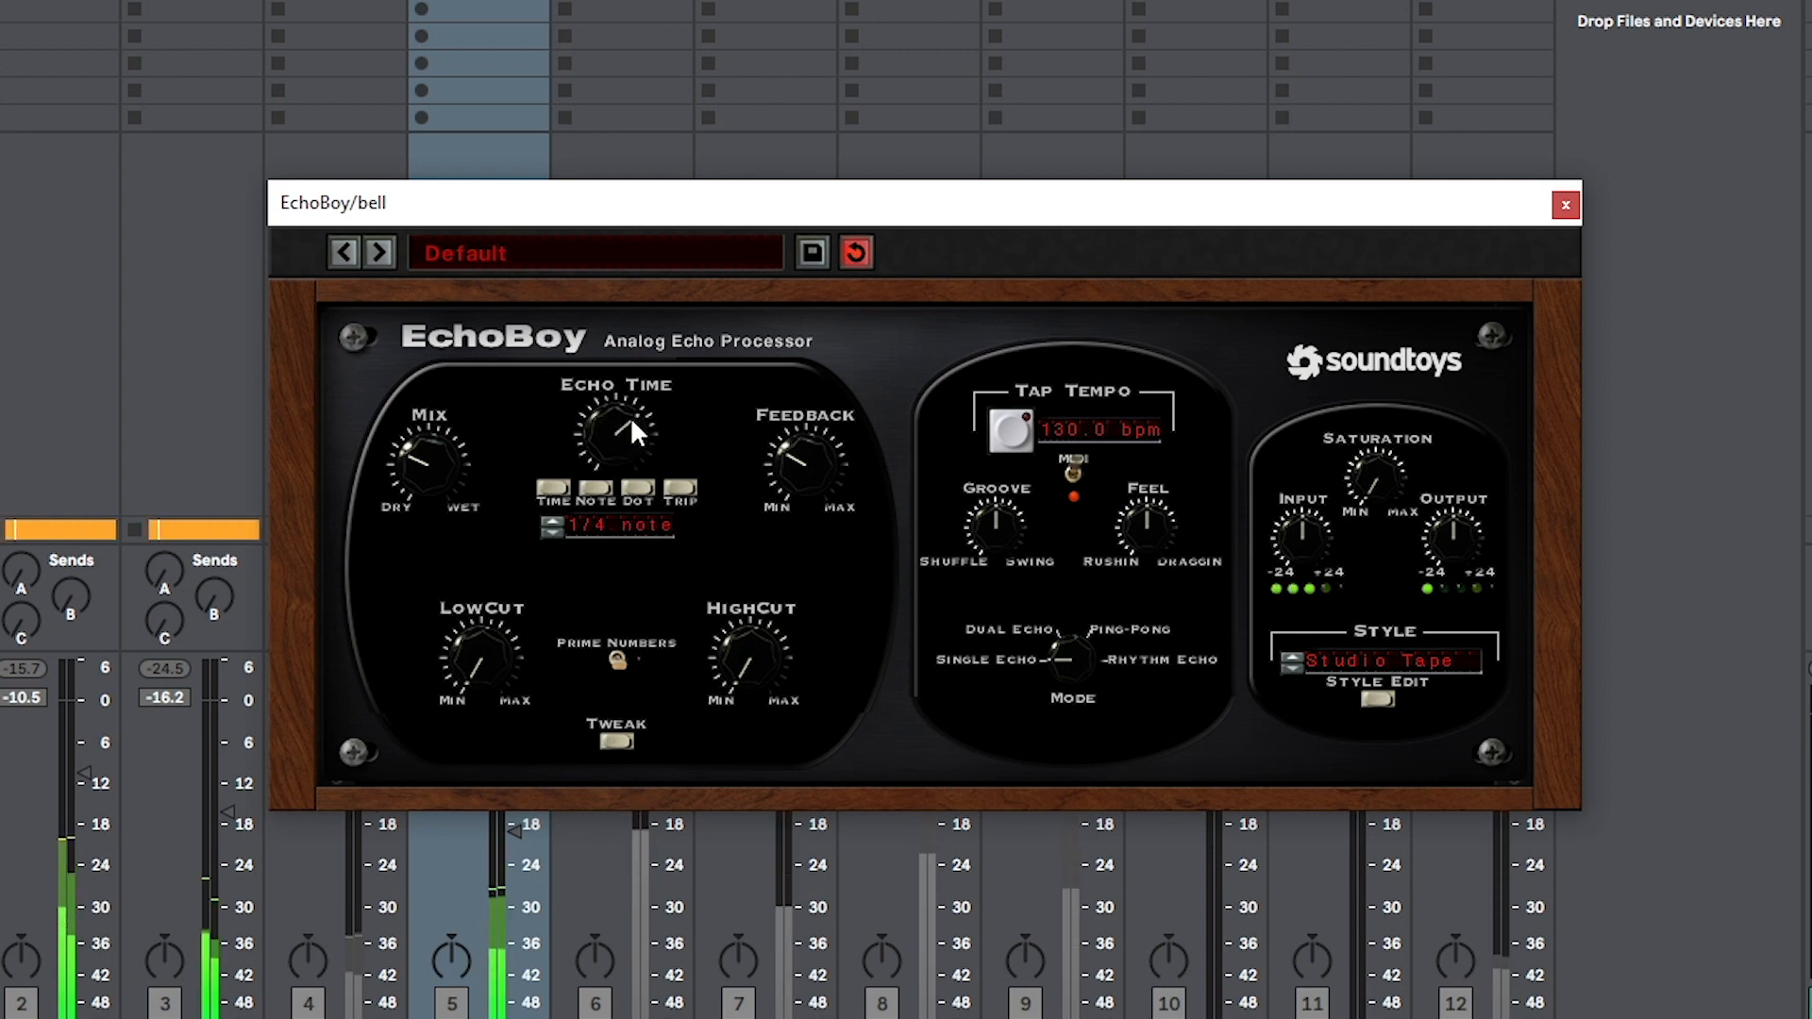
drag(500, 615, 503, 608)
drag(773, 651, 768, 625)
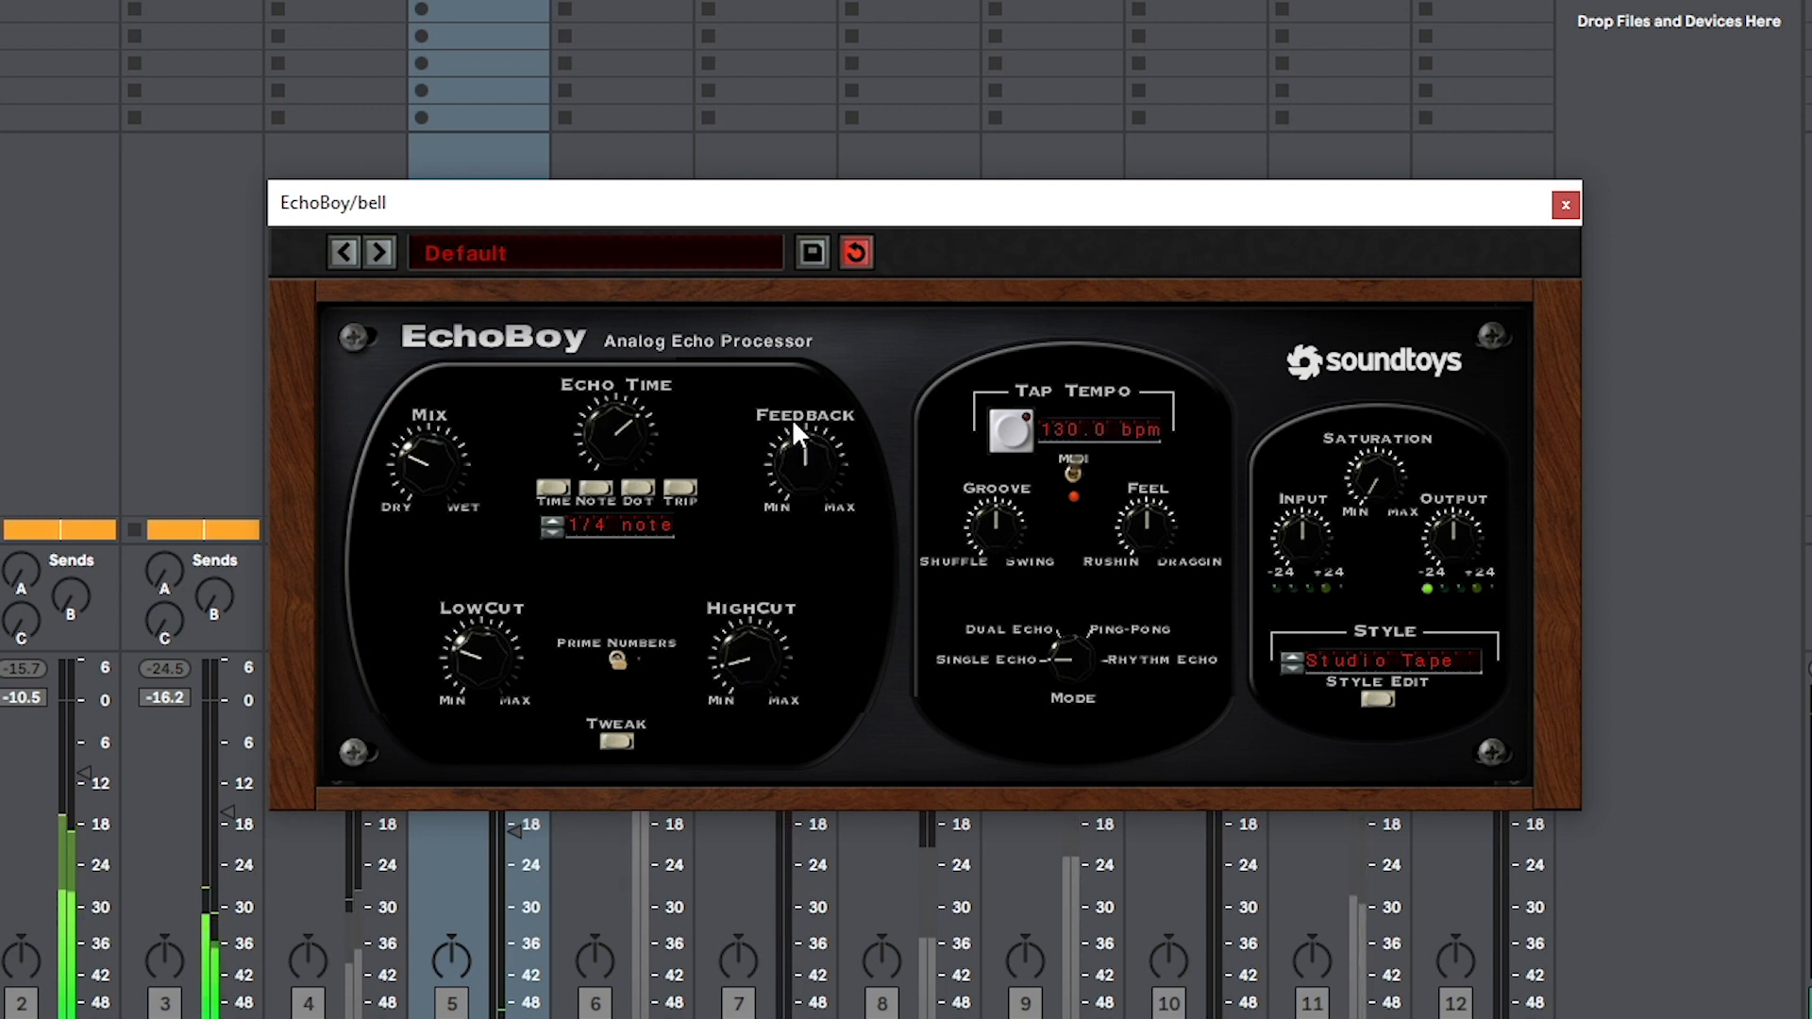
drag(794, 422, 778, 430)
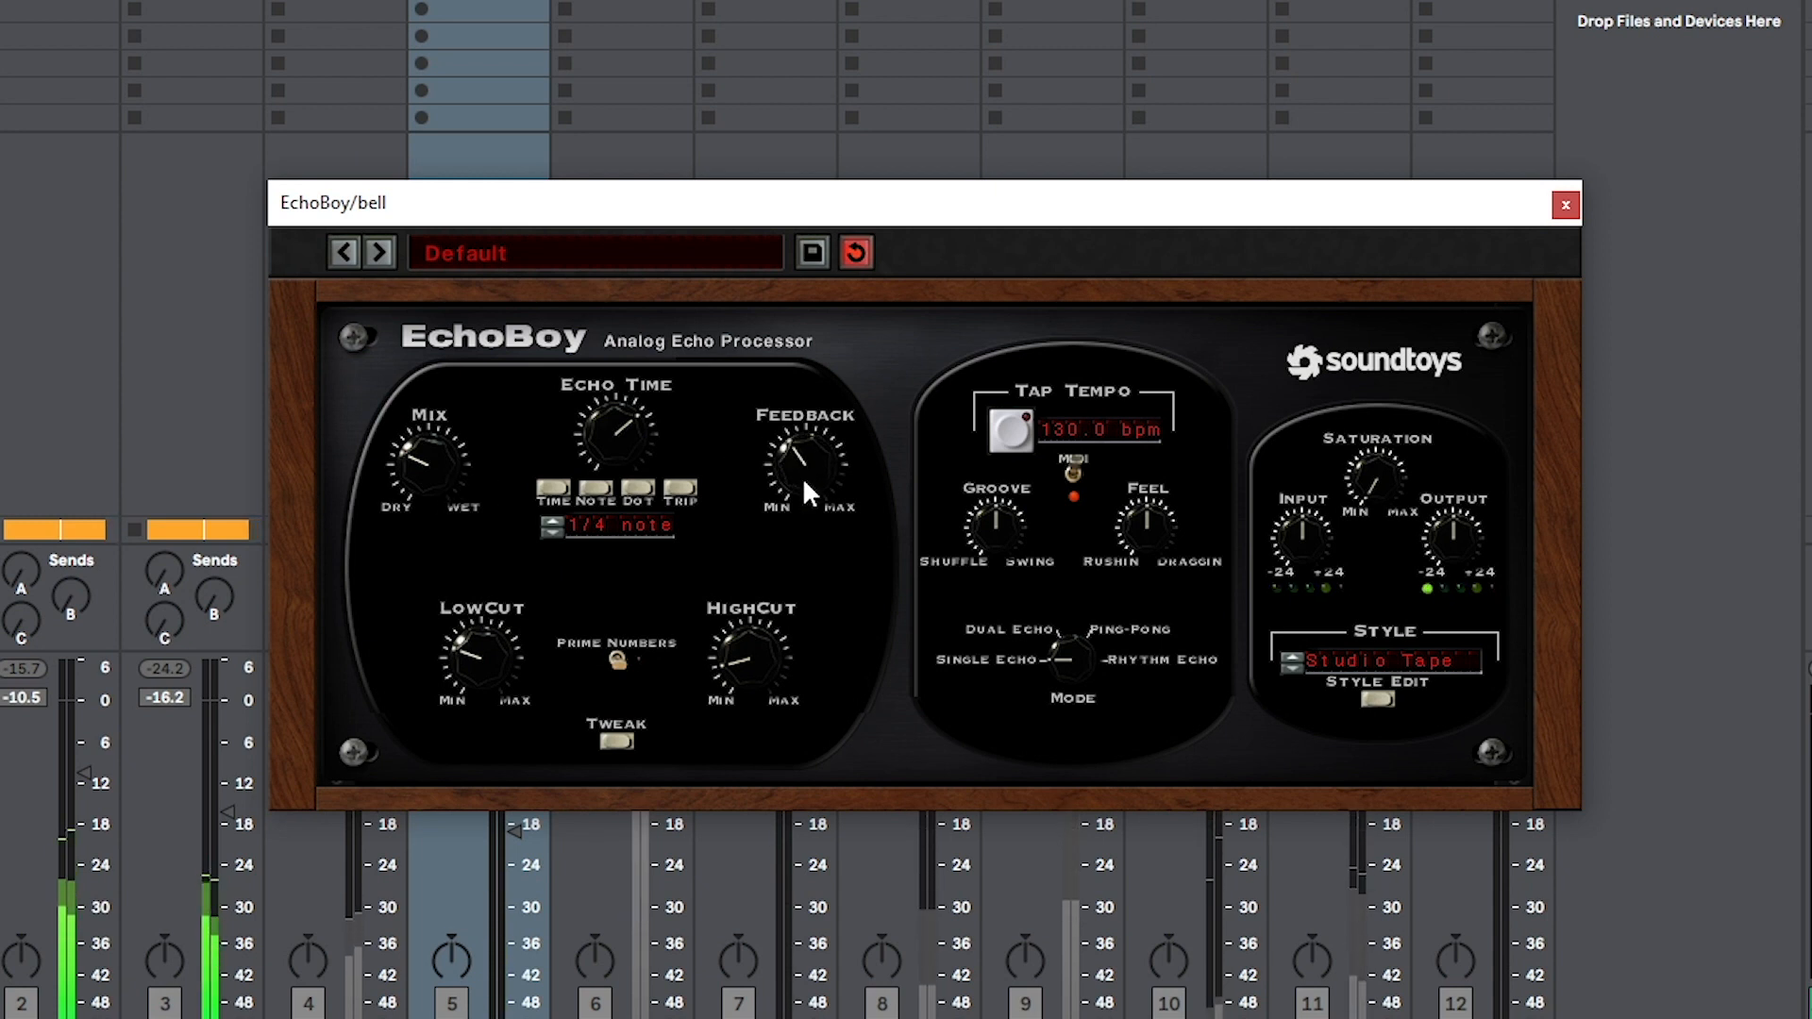
mouse_move(434, 461)
mouse_down()
mouse_move(444, 434)
mouse_move(438, 465)
mouse_up()
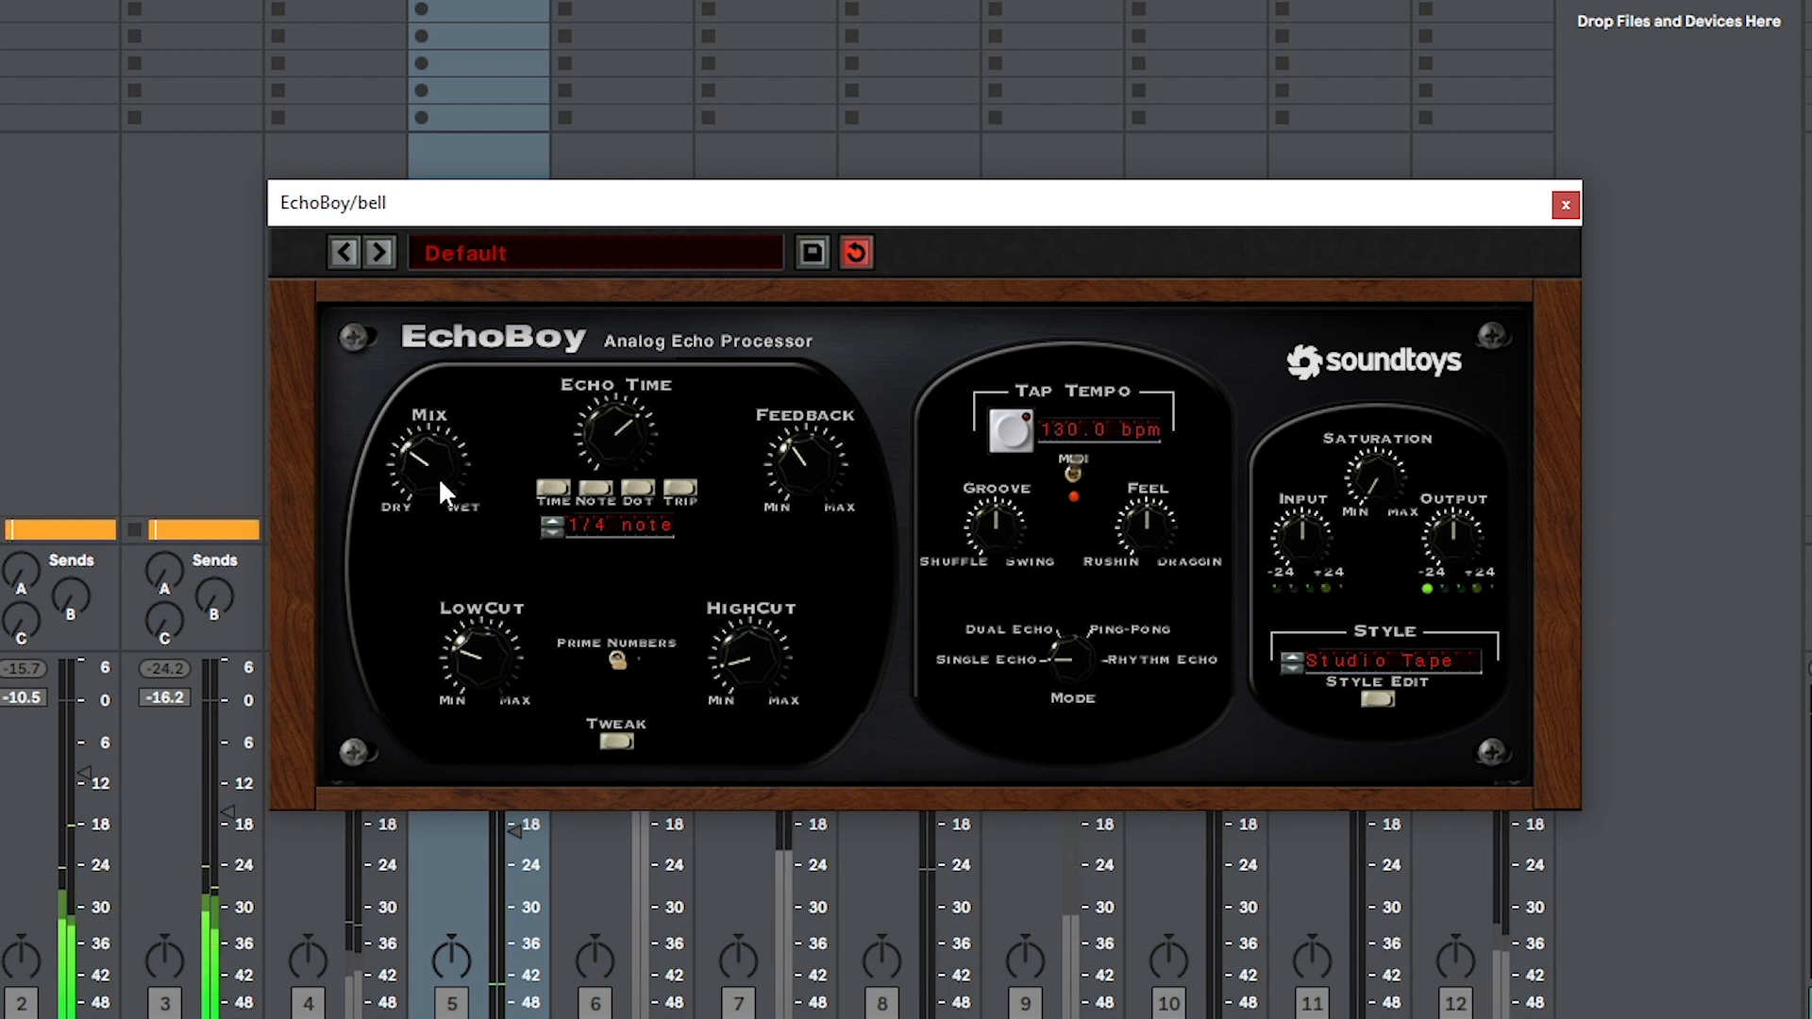
click(1566, 205)
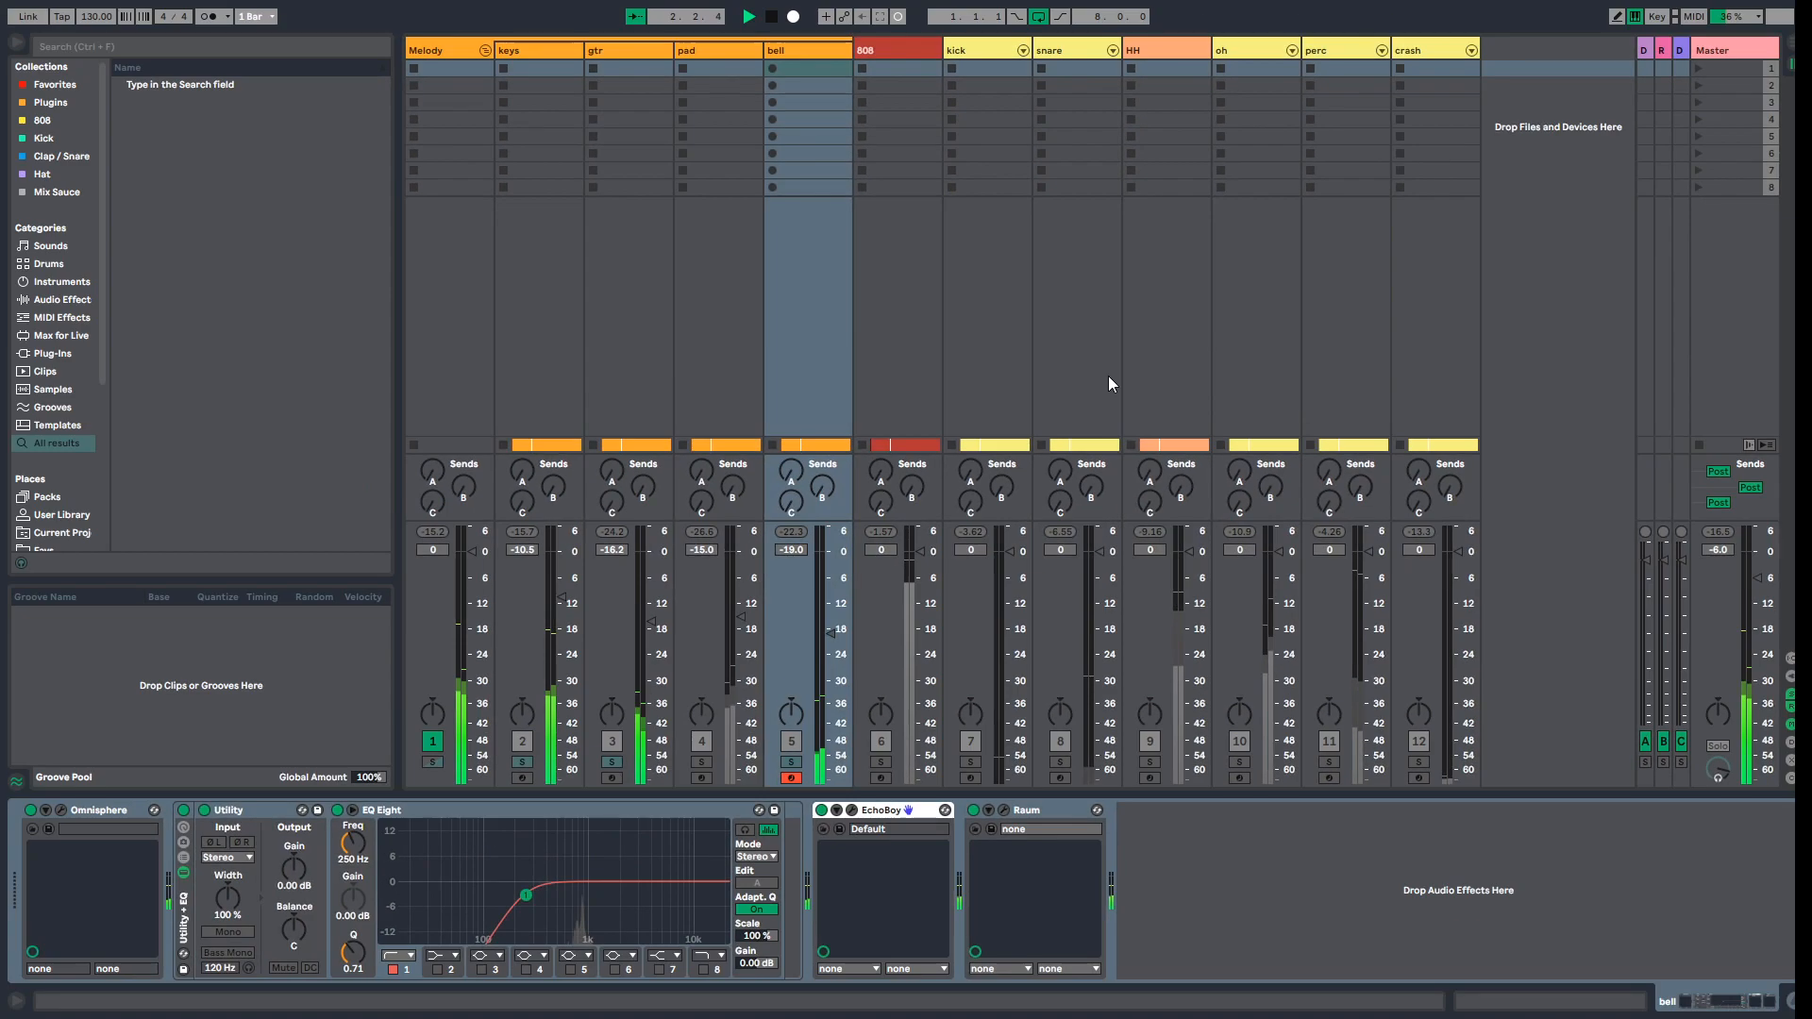
Step: Add the pad track to the soloed melody tracks and enable its EQ Eight low-cut band at 325 Hz
click(707, 766)
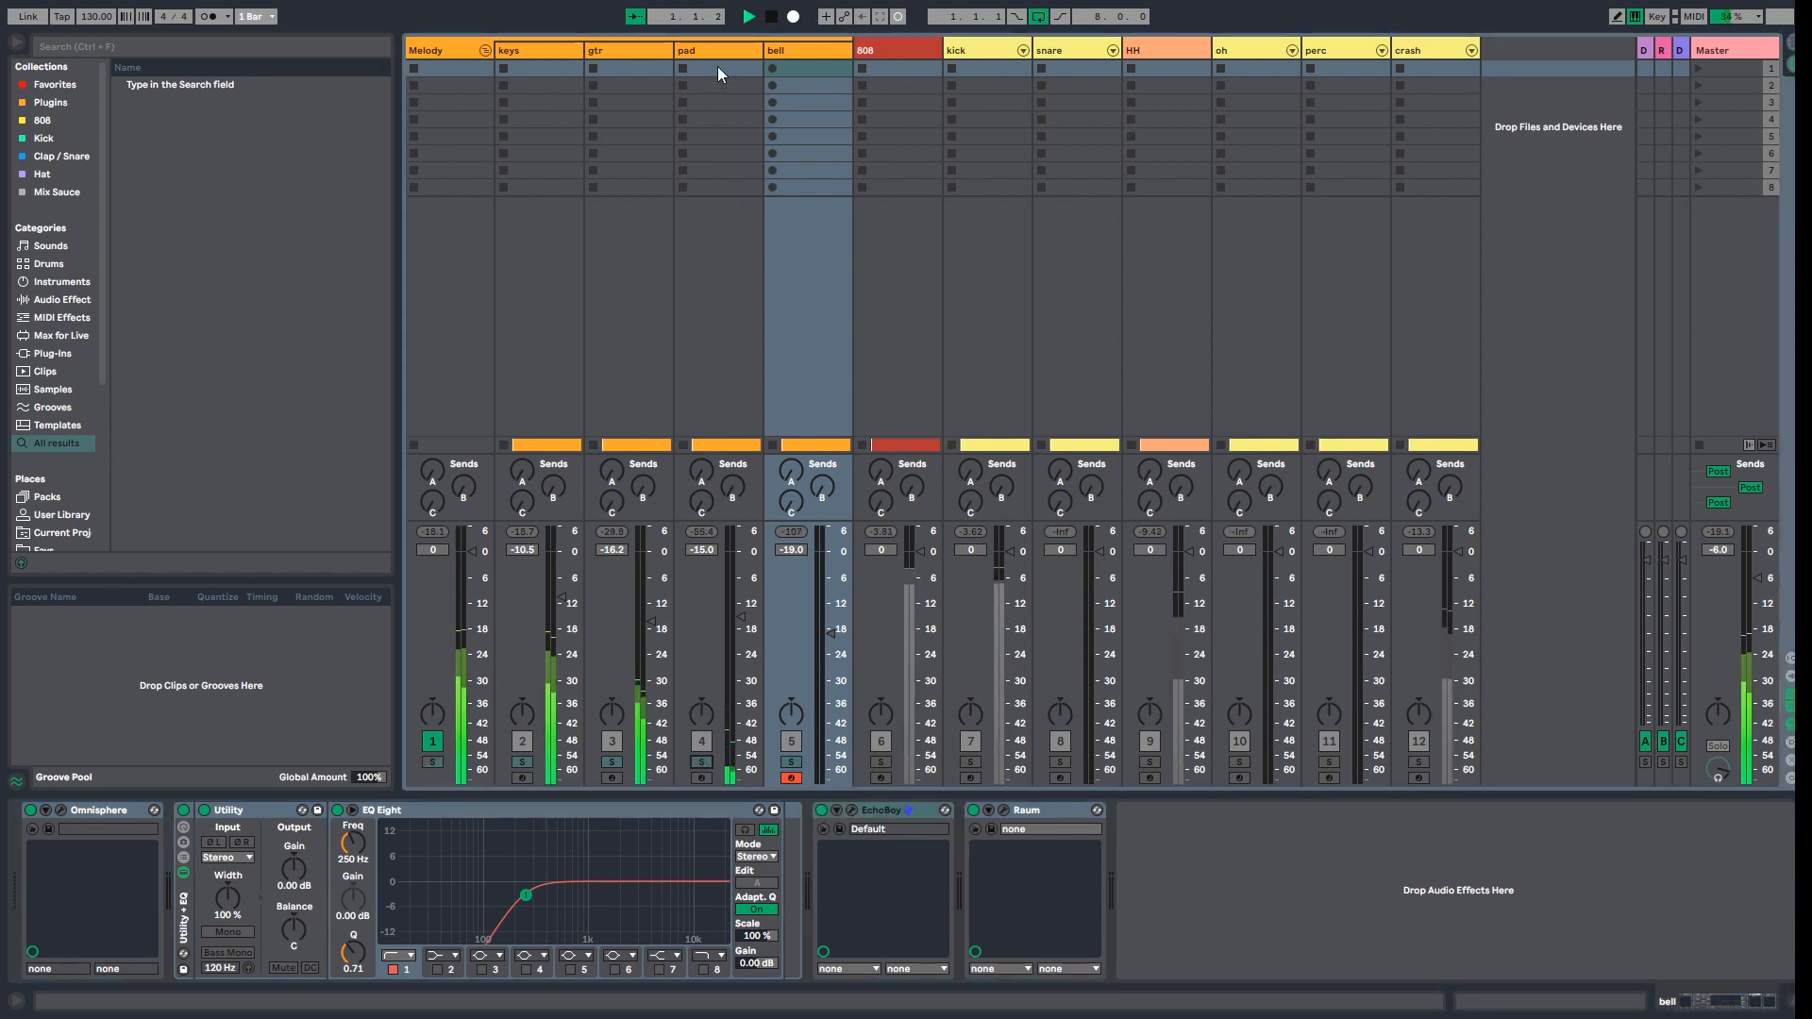
key(Left)
click(546, 971)
mouse_move(510, 847)
mouse_down()
mouse_move(510, 789)
mouse_move(515, 848)
mouse_up()
Step: Add S1 Imager to the end of the pad chain, with its width at 1.88 and gain at -2.0
right_click(1047, 888)
mouse_move(1095, 934)
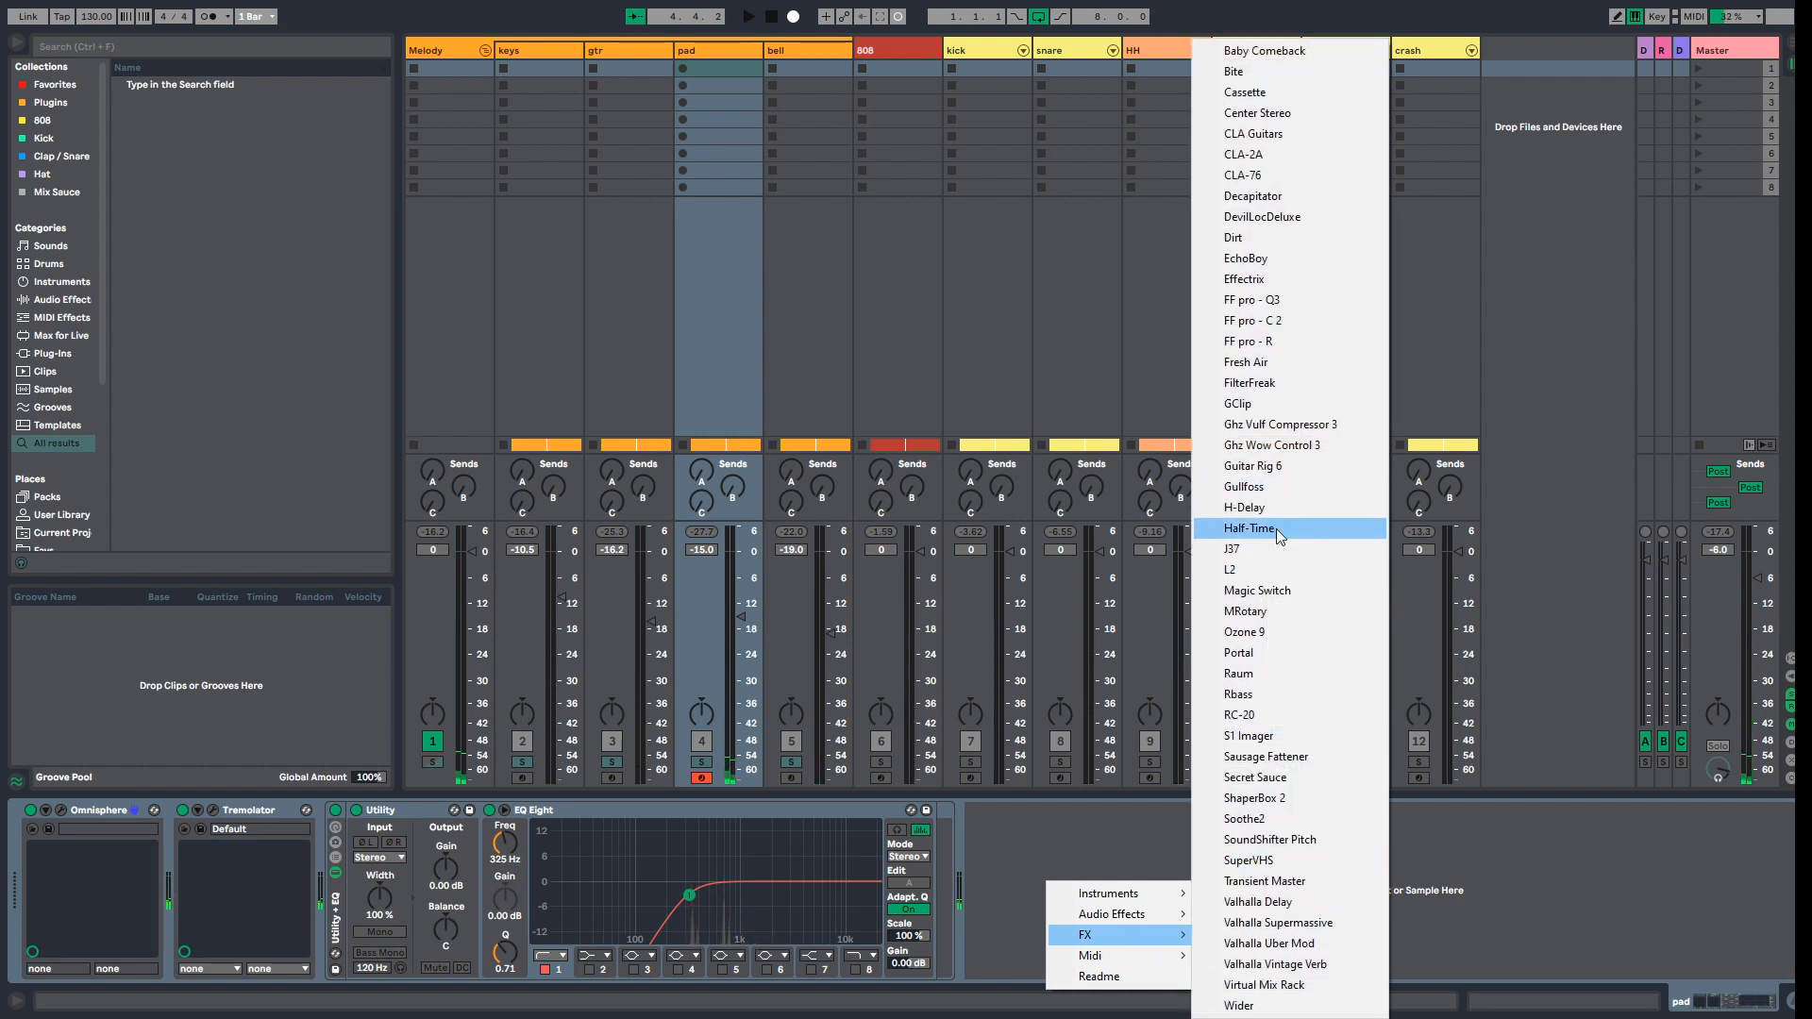
click(1248, 735)
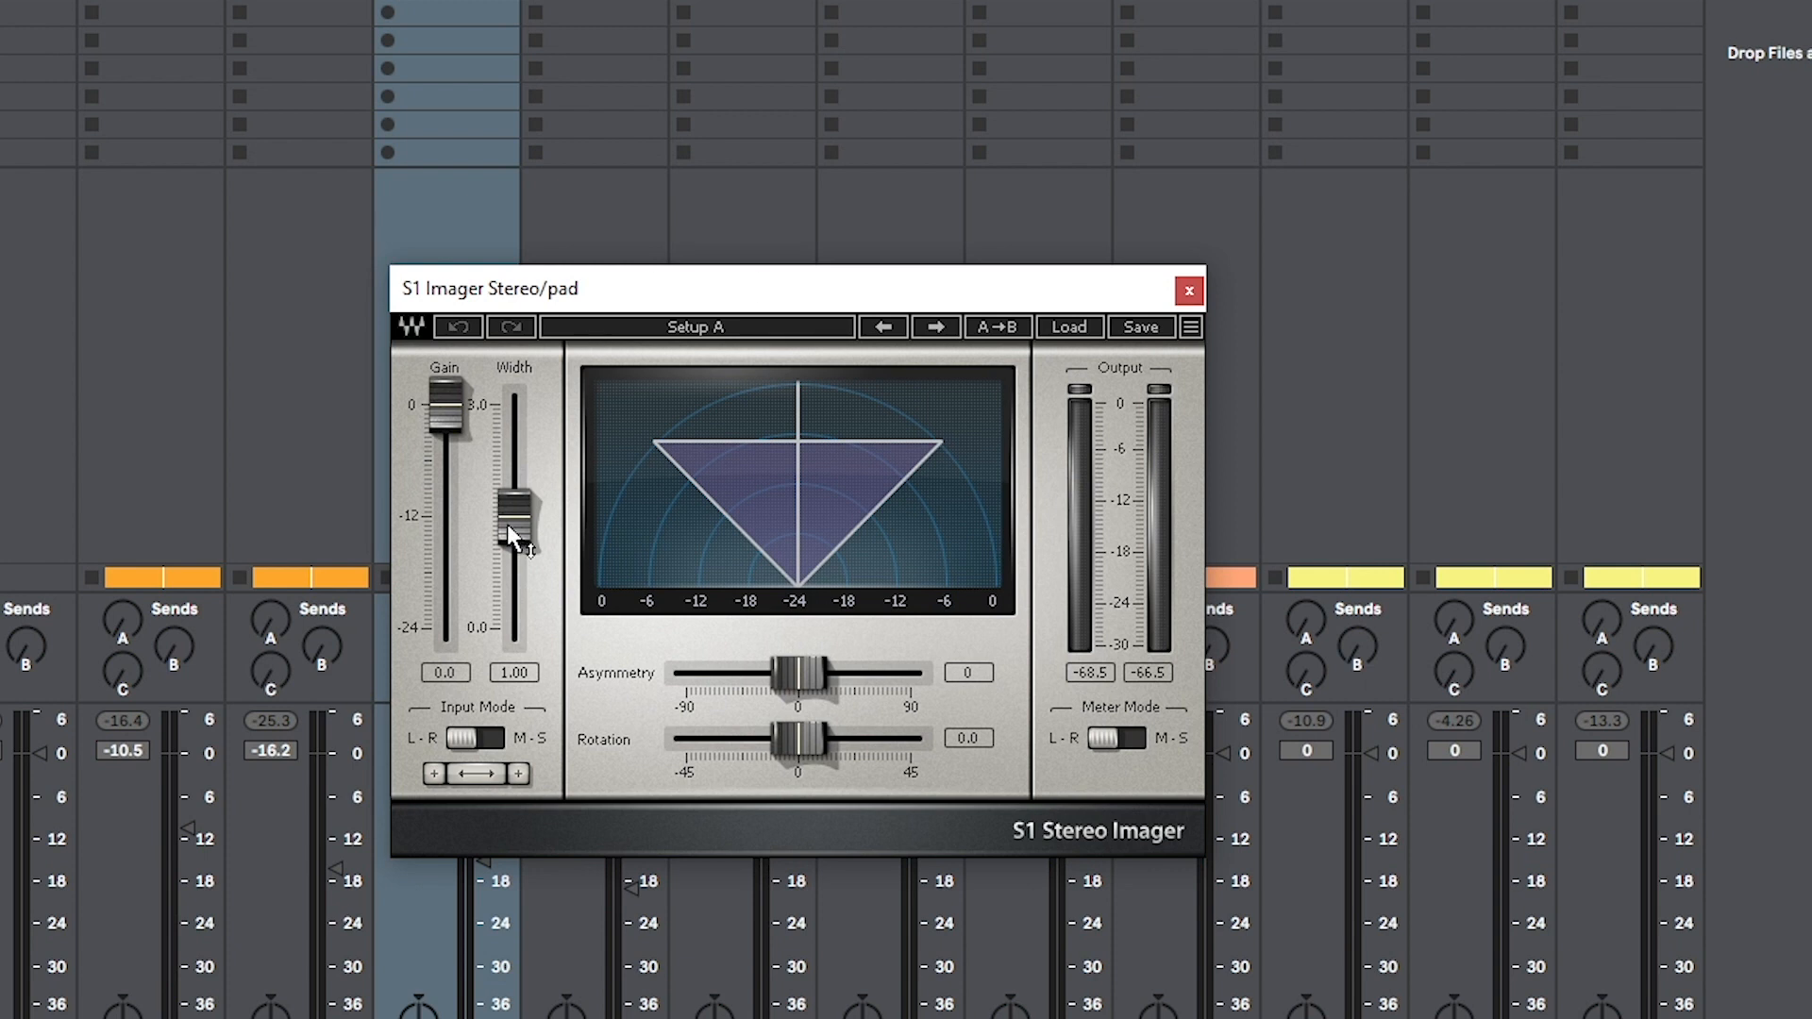
drag(513, 537, 524, 519)
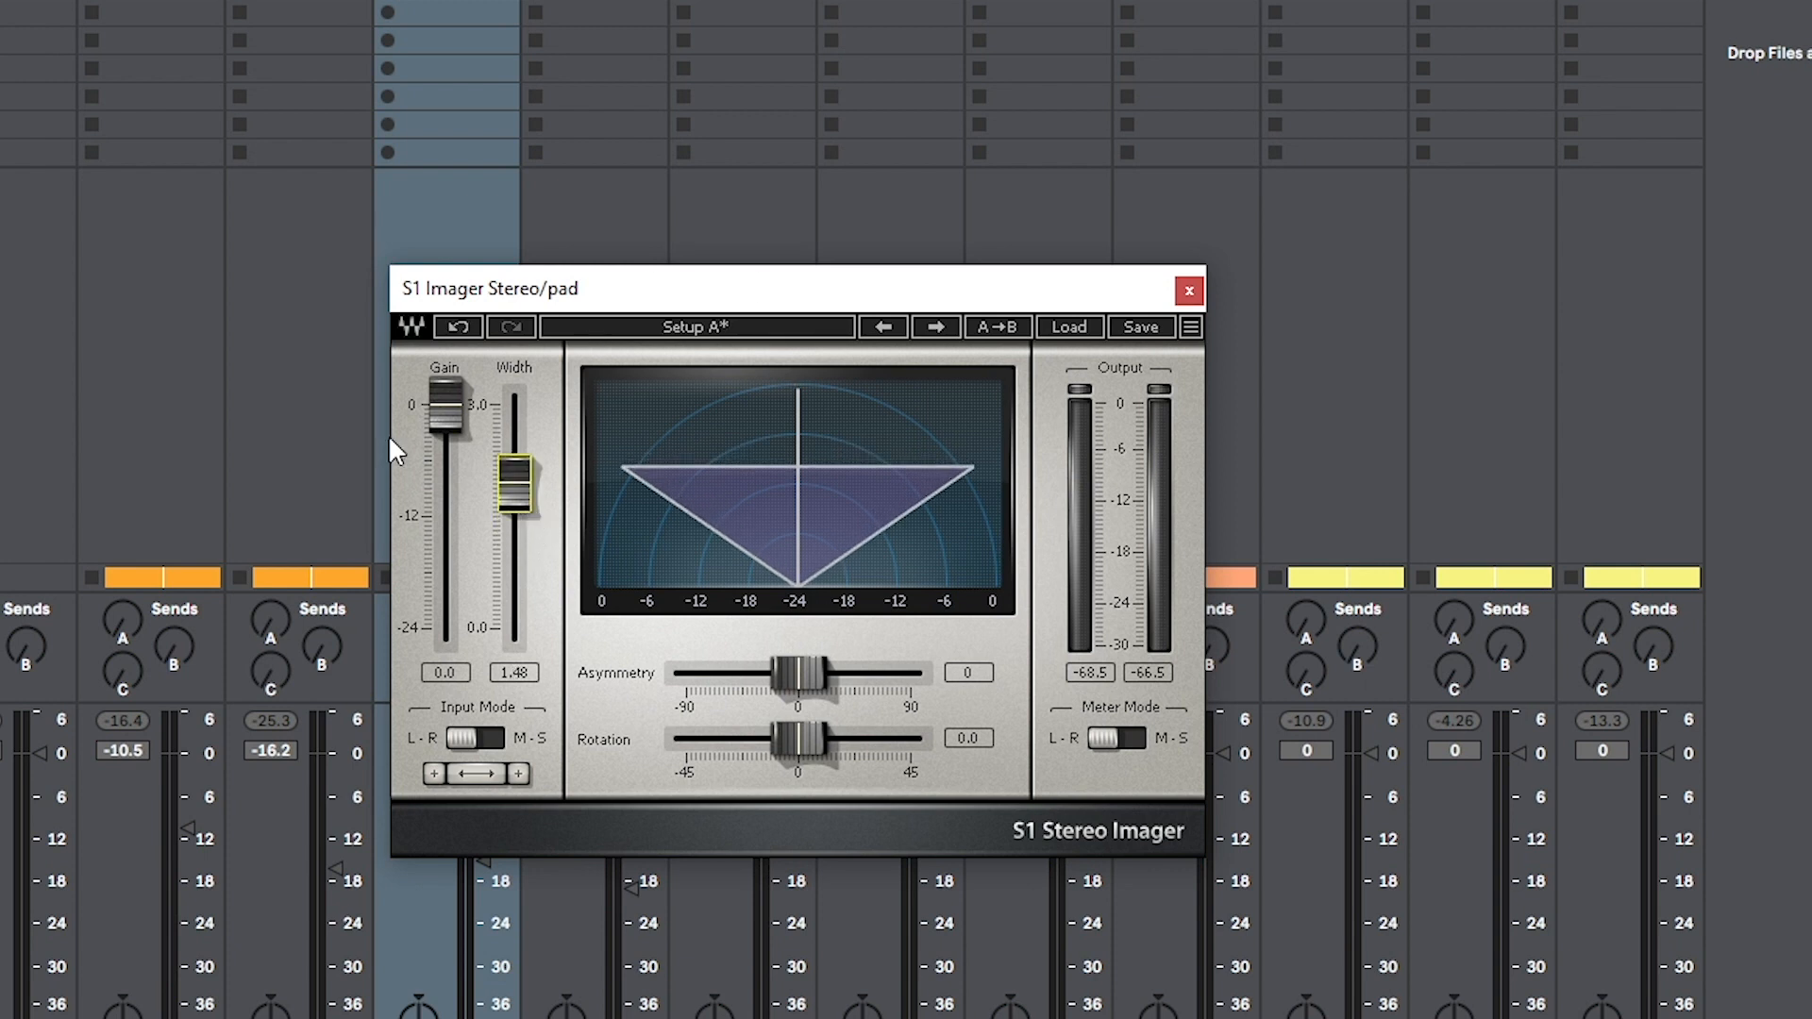
drag(444, 408, 445, 426)
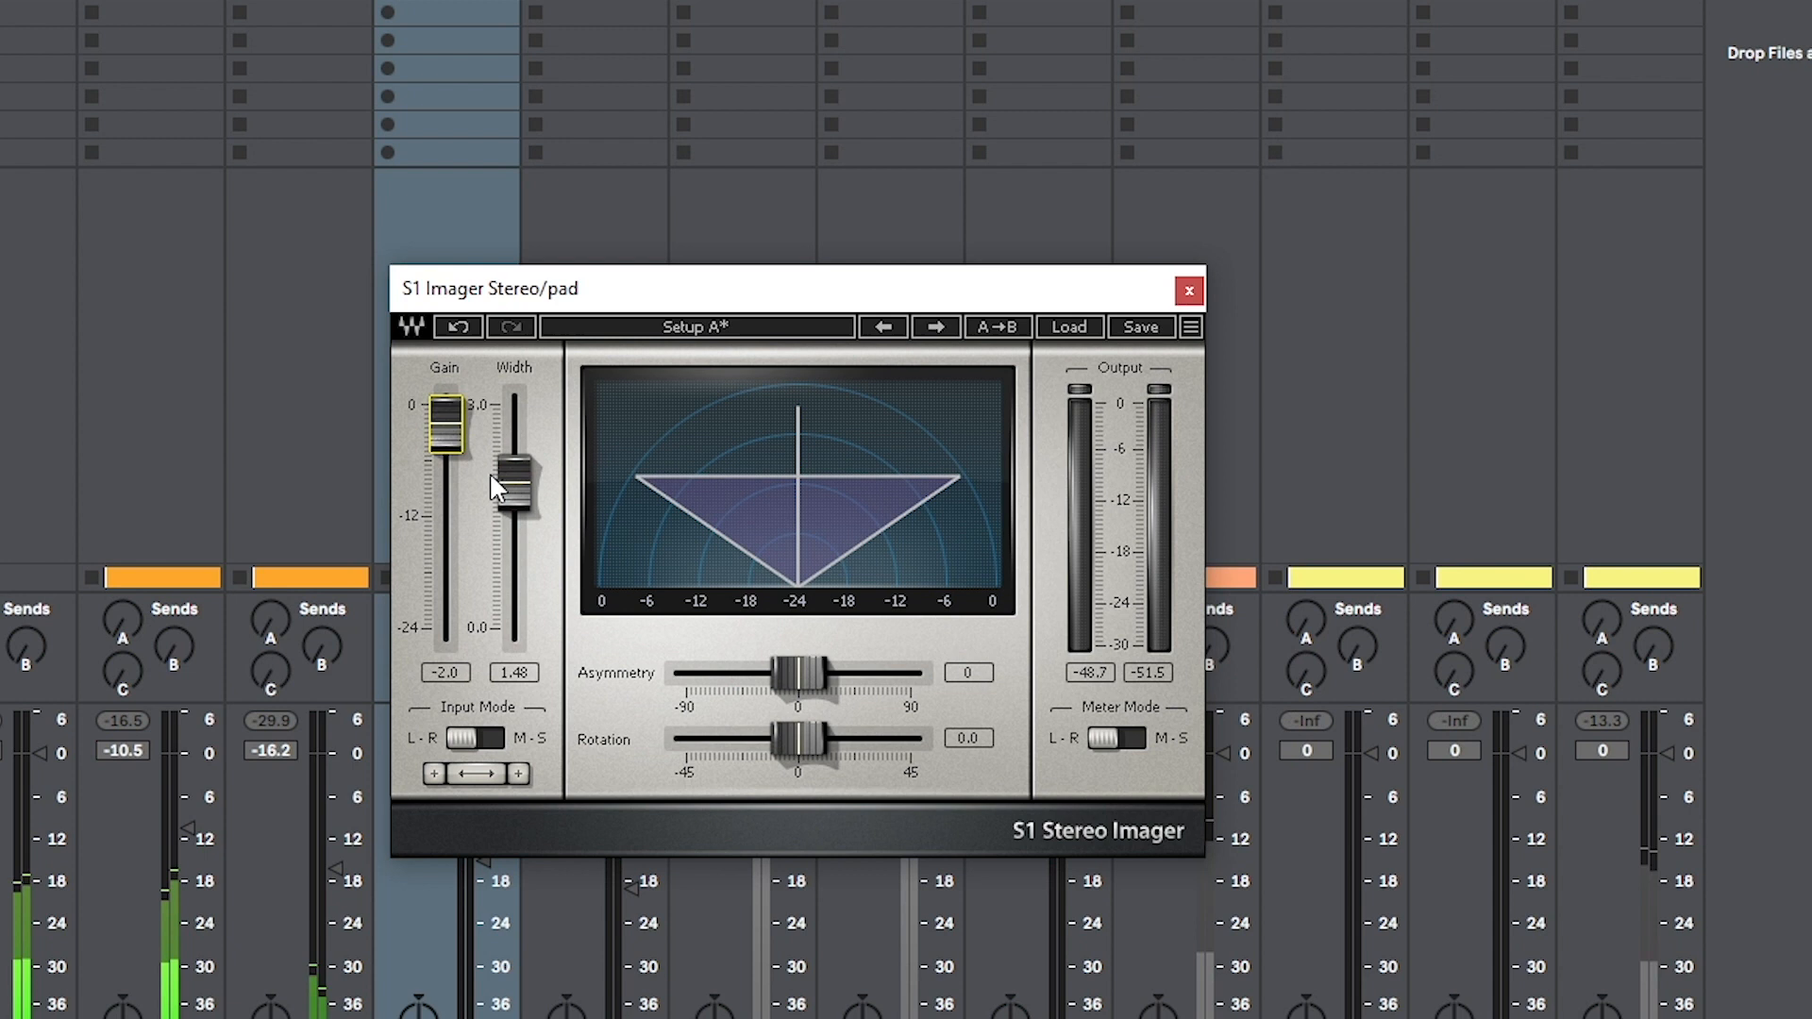
drag(521, 494, 519, 473)
Step: Raise the pad track's volume to -12.2 dB and close the S1 Imager window
drag(749, 283, 1049, 170)
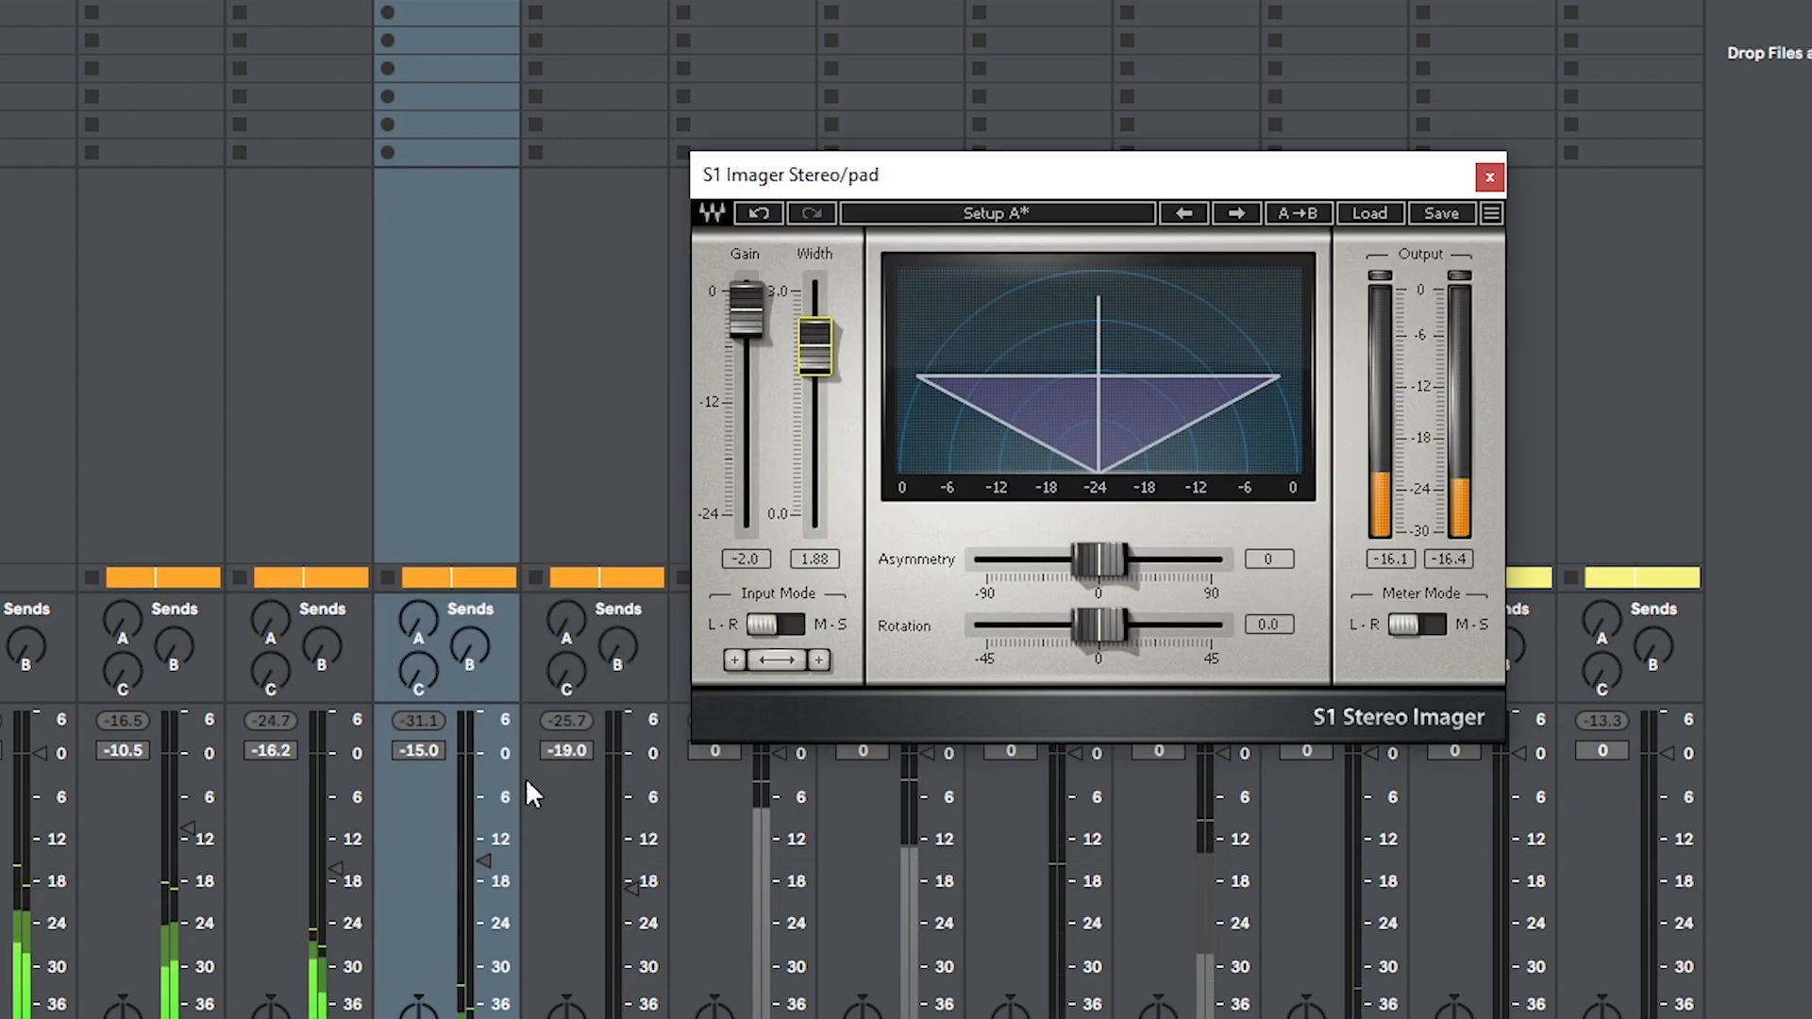
drag(488, 855, 489, 839)
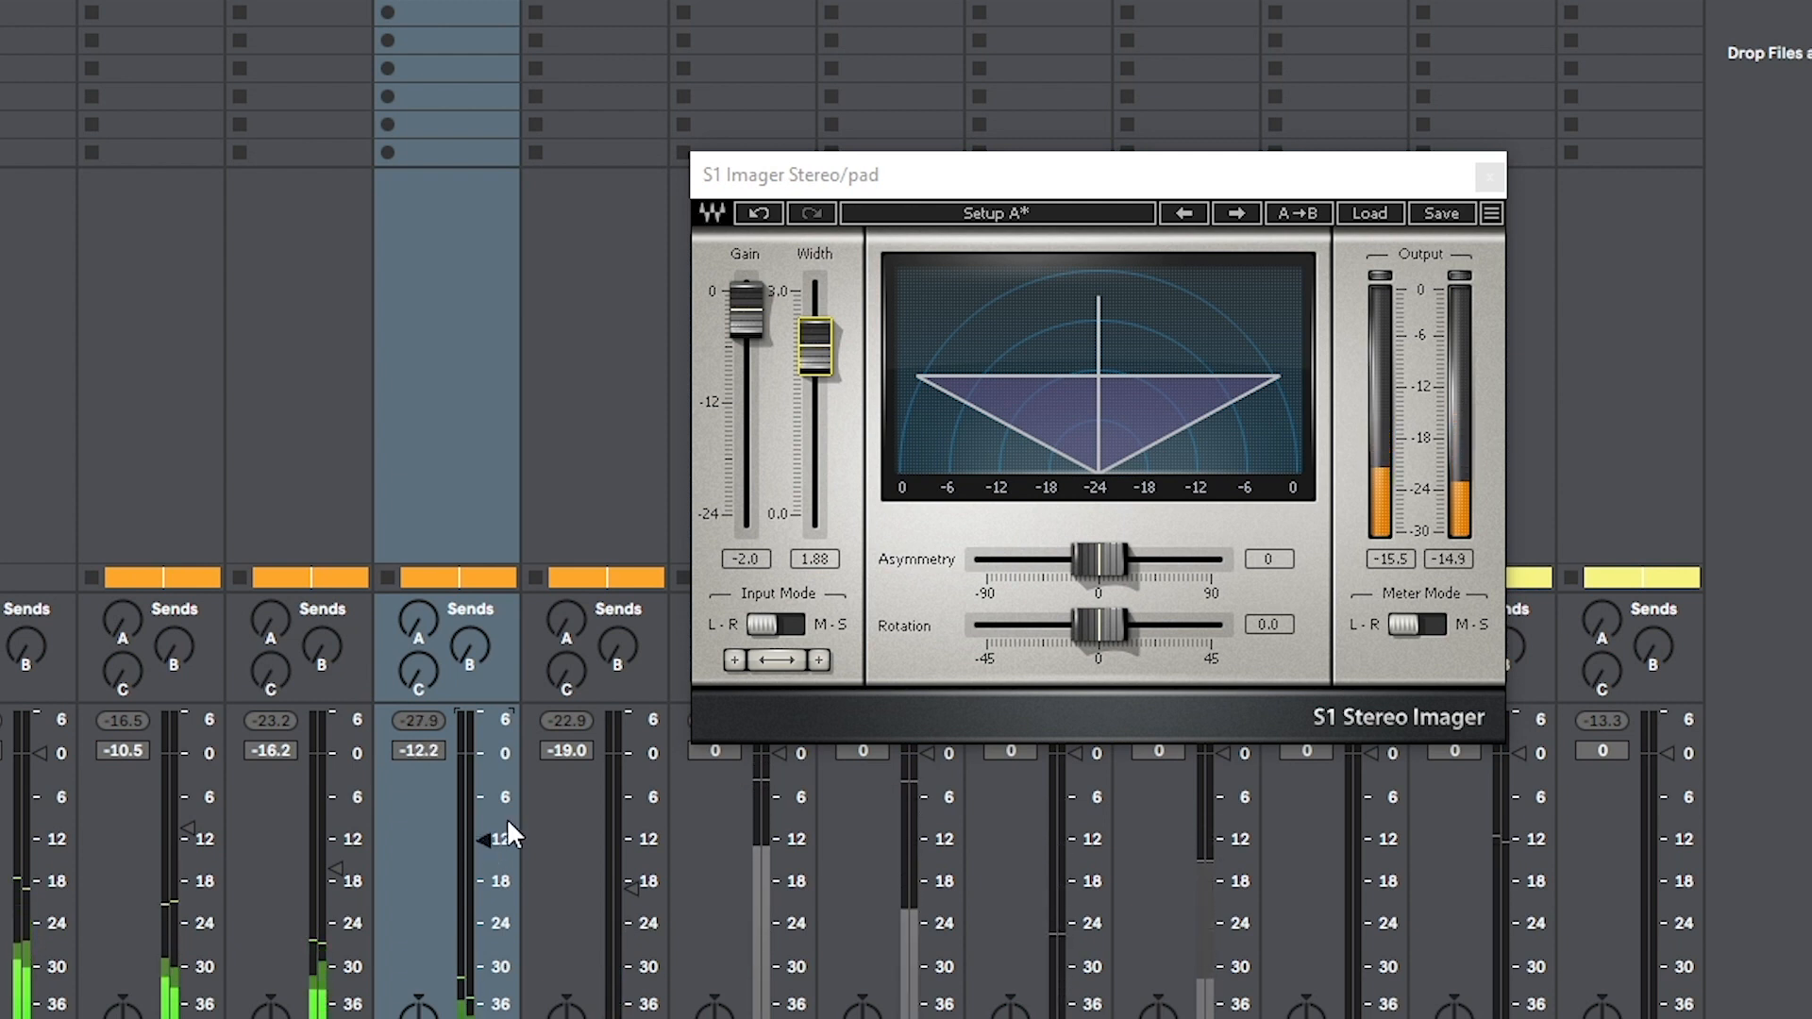
click(1489, 176)
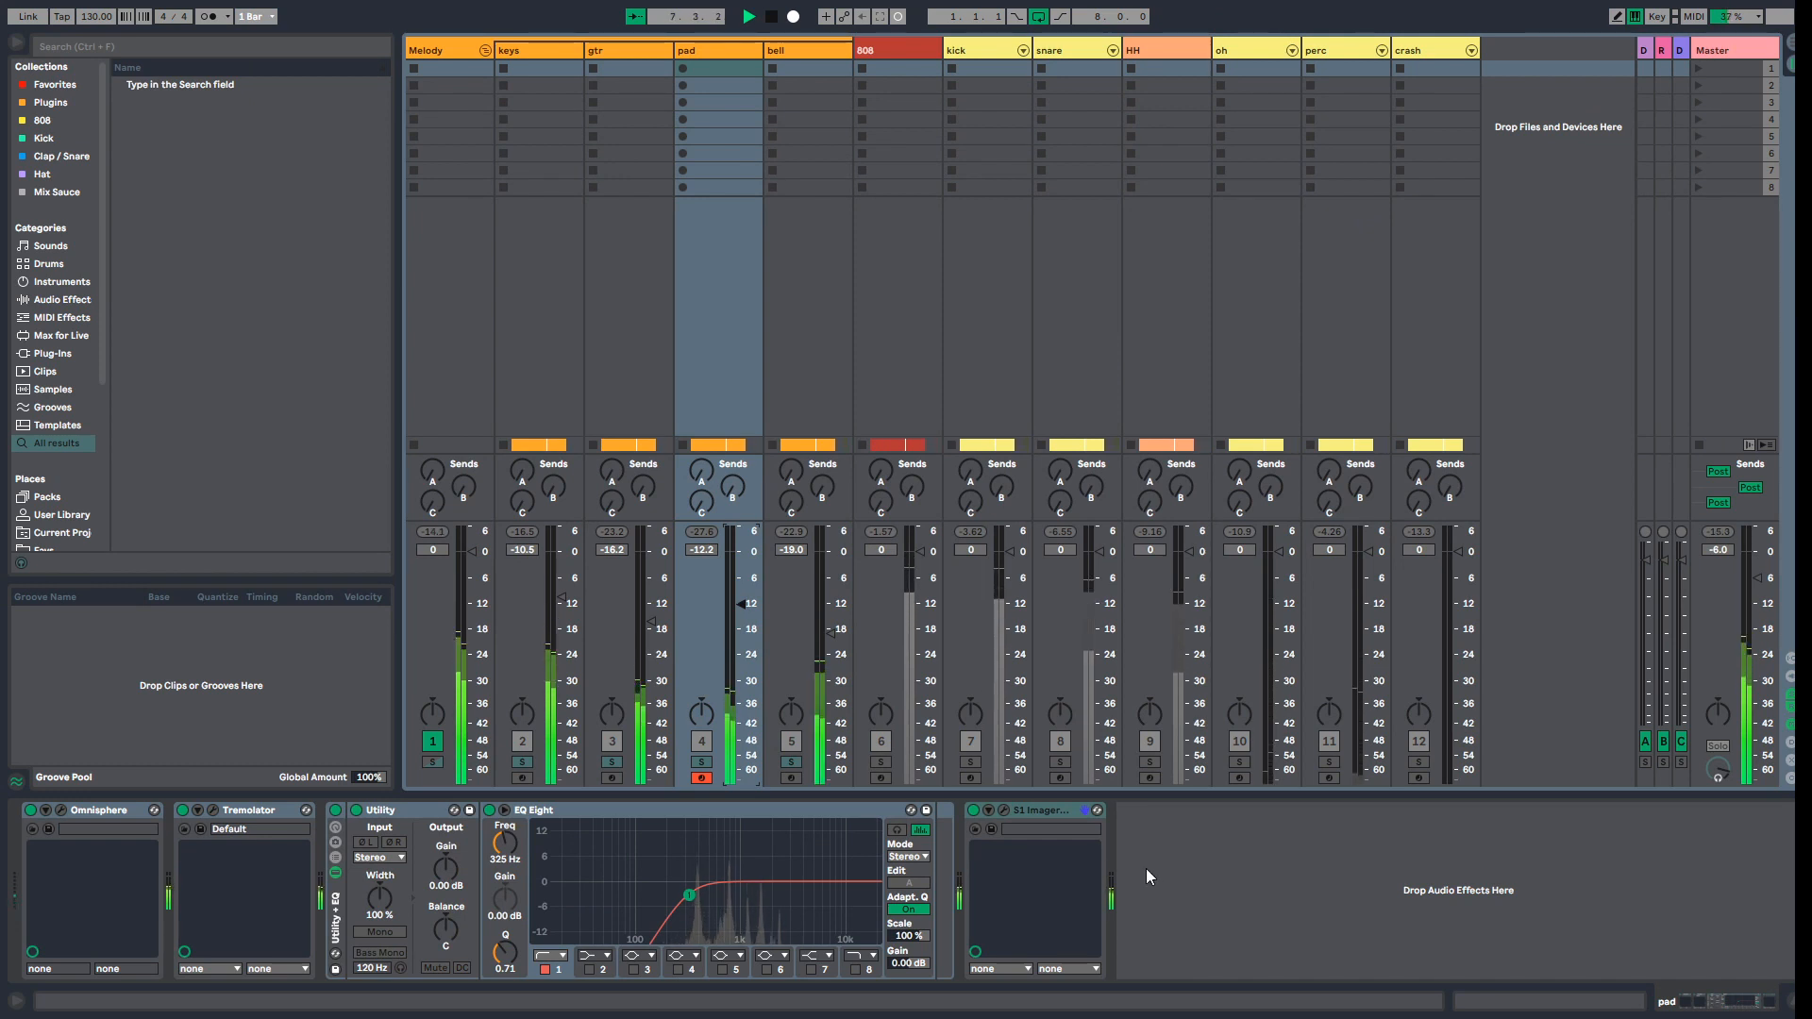
Step: Stop playback and insert the Amp audio effect between EQ Eight and S1 Imager in the pad chain
key(space)
click(62, 300)
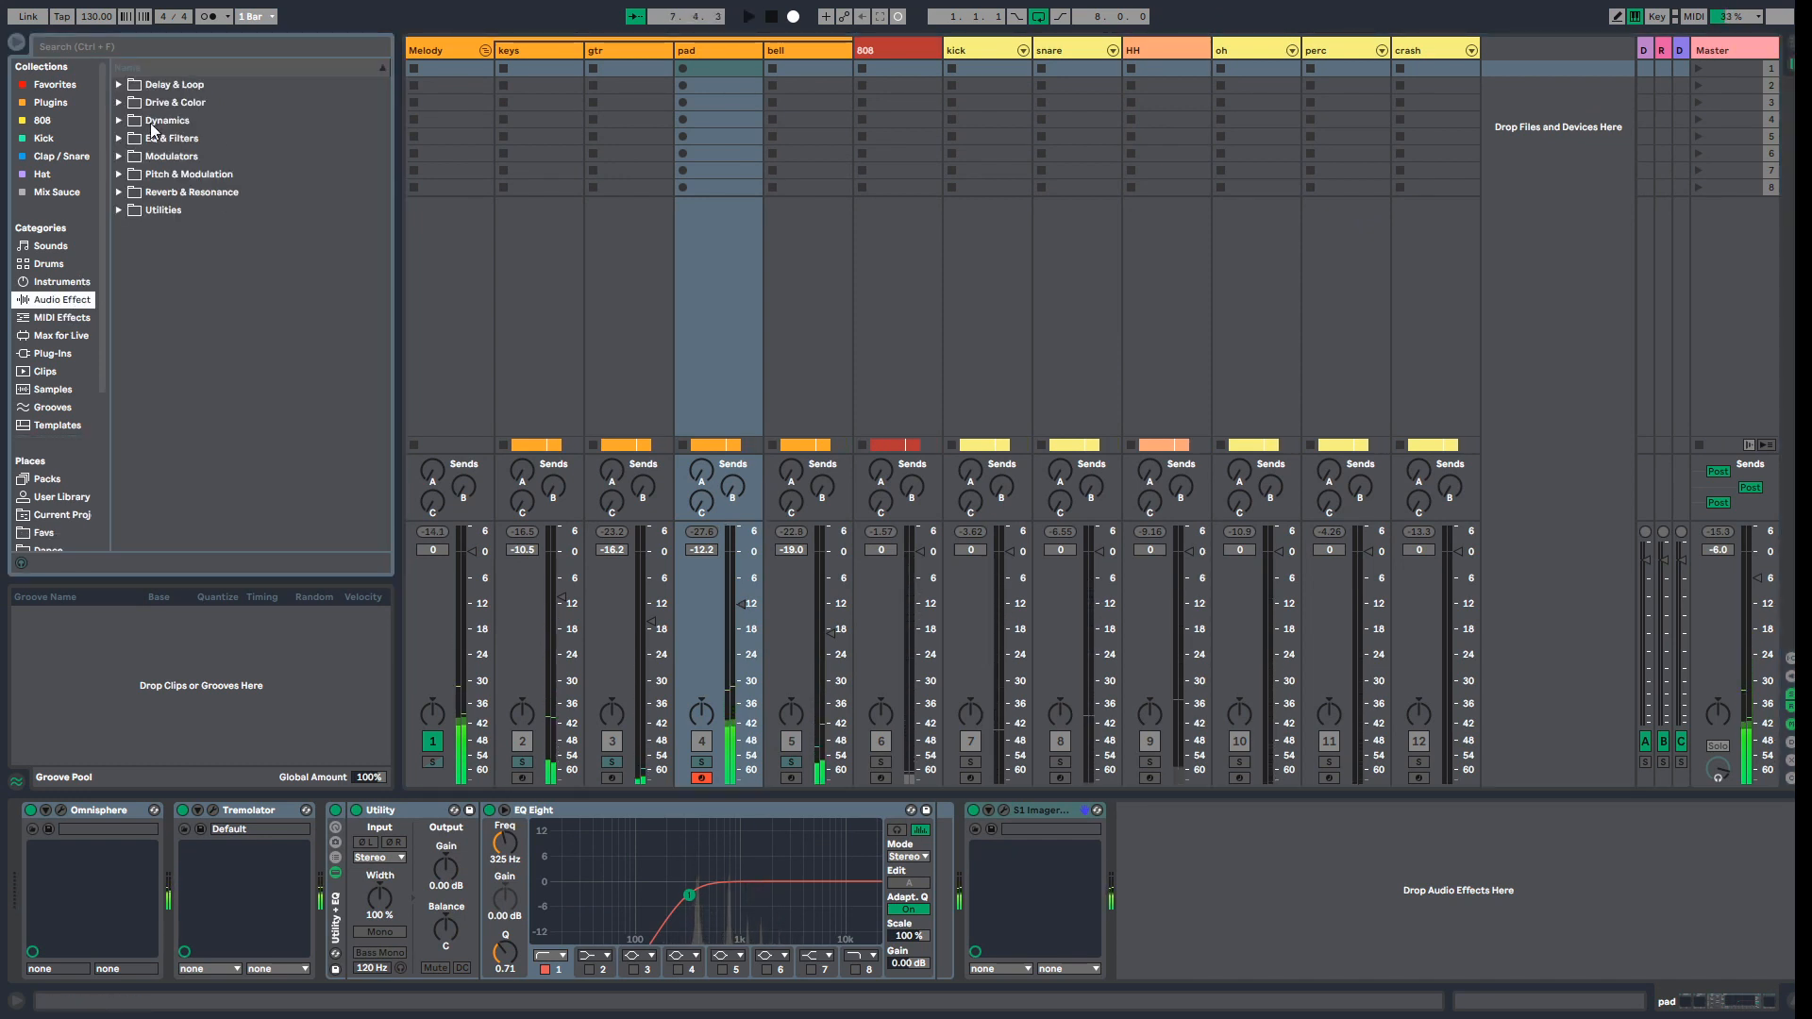
click(119, 102)
drag(153, 126, 1004, 863)
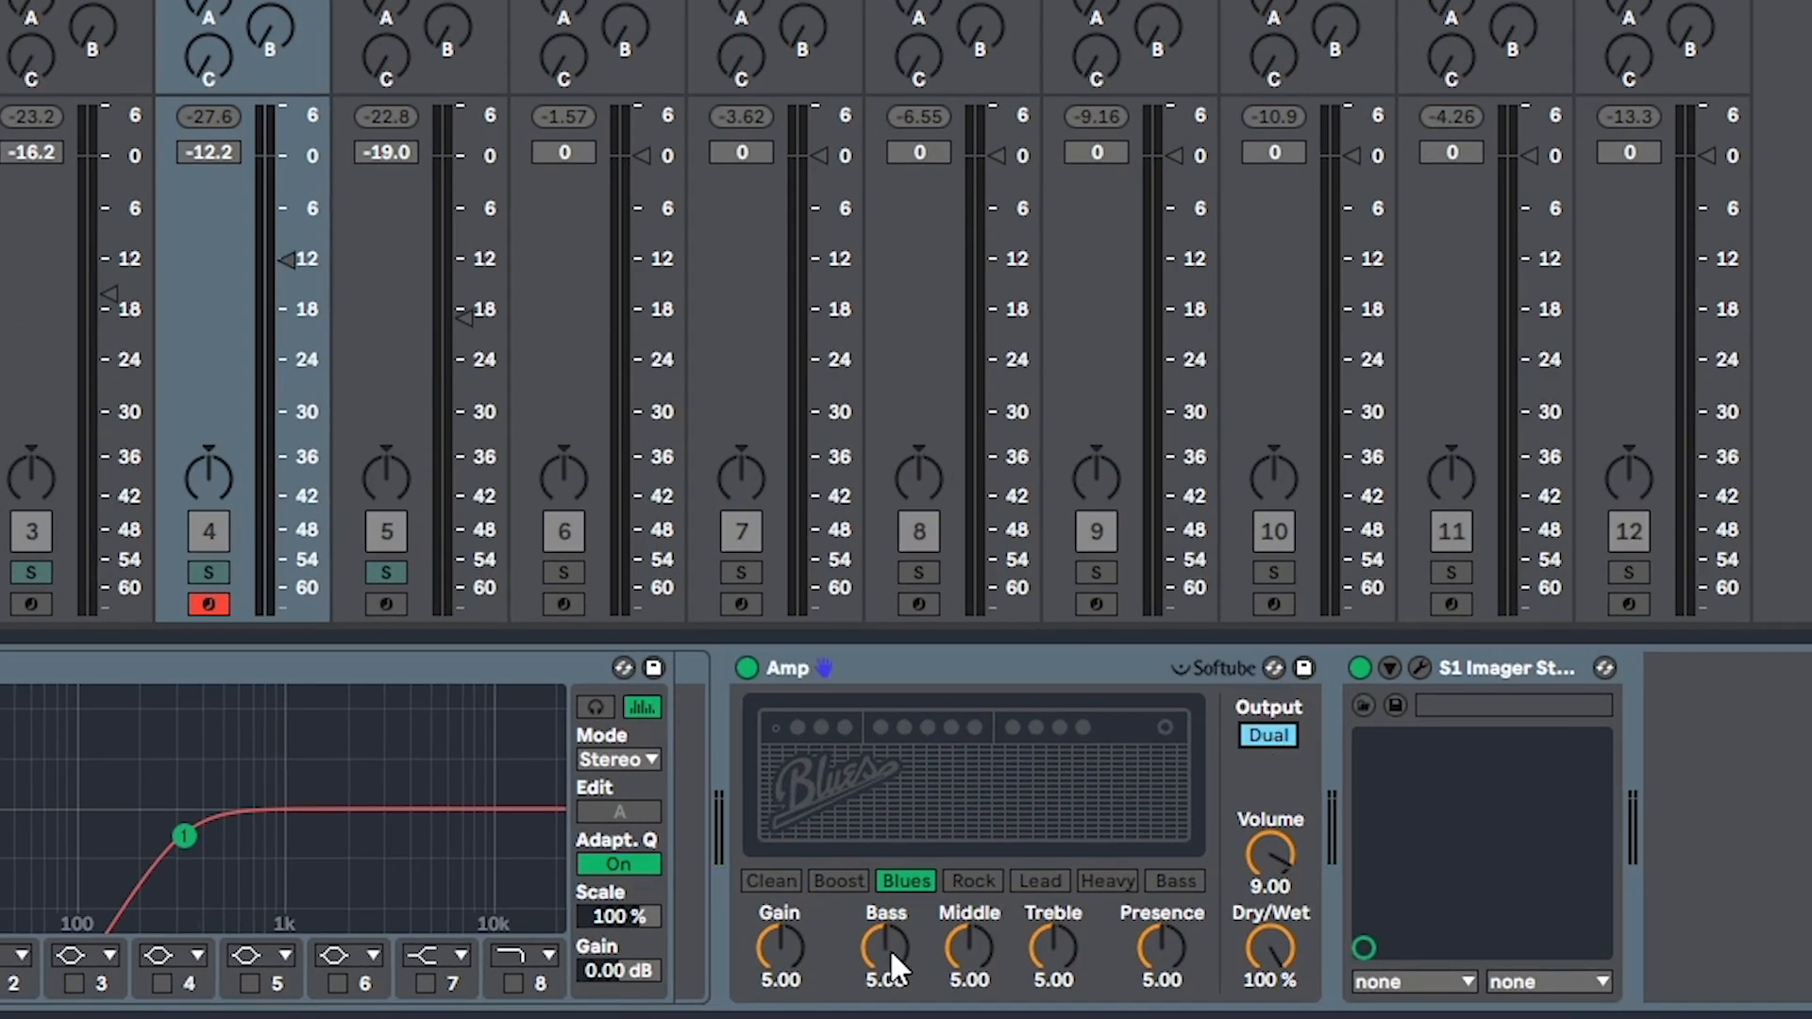
Step: Set the pad Amp's dry/wet to 20% during playback and move the Amp ahead of the Utility
key(space)
drag(1271, 946, 1290, 942)
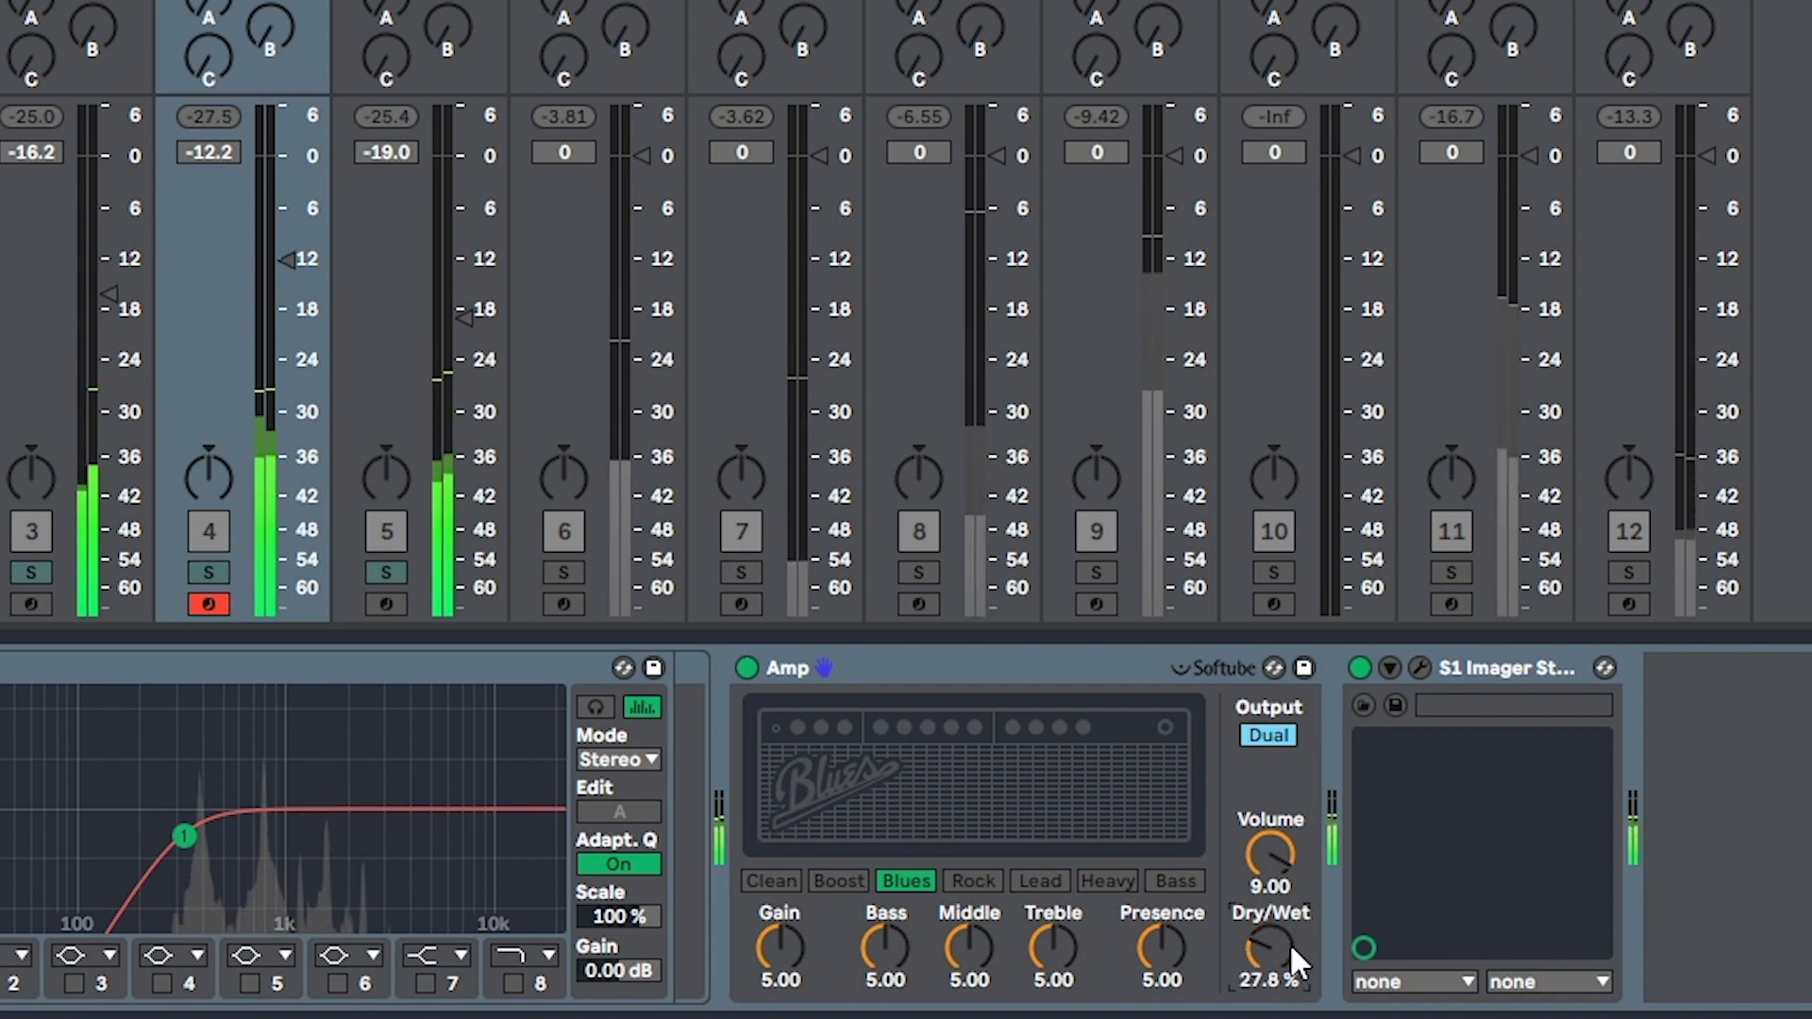
text(20)
key(Return)
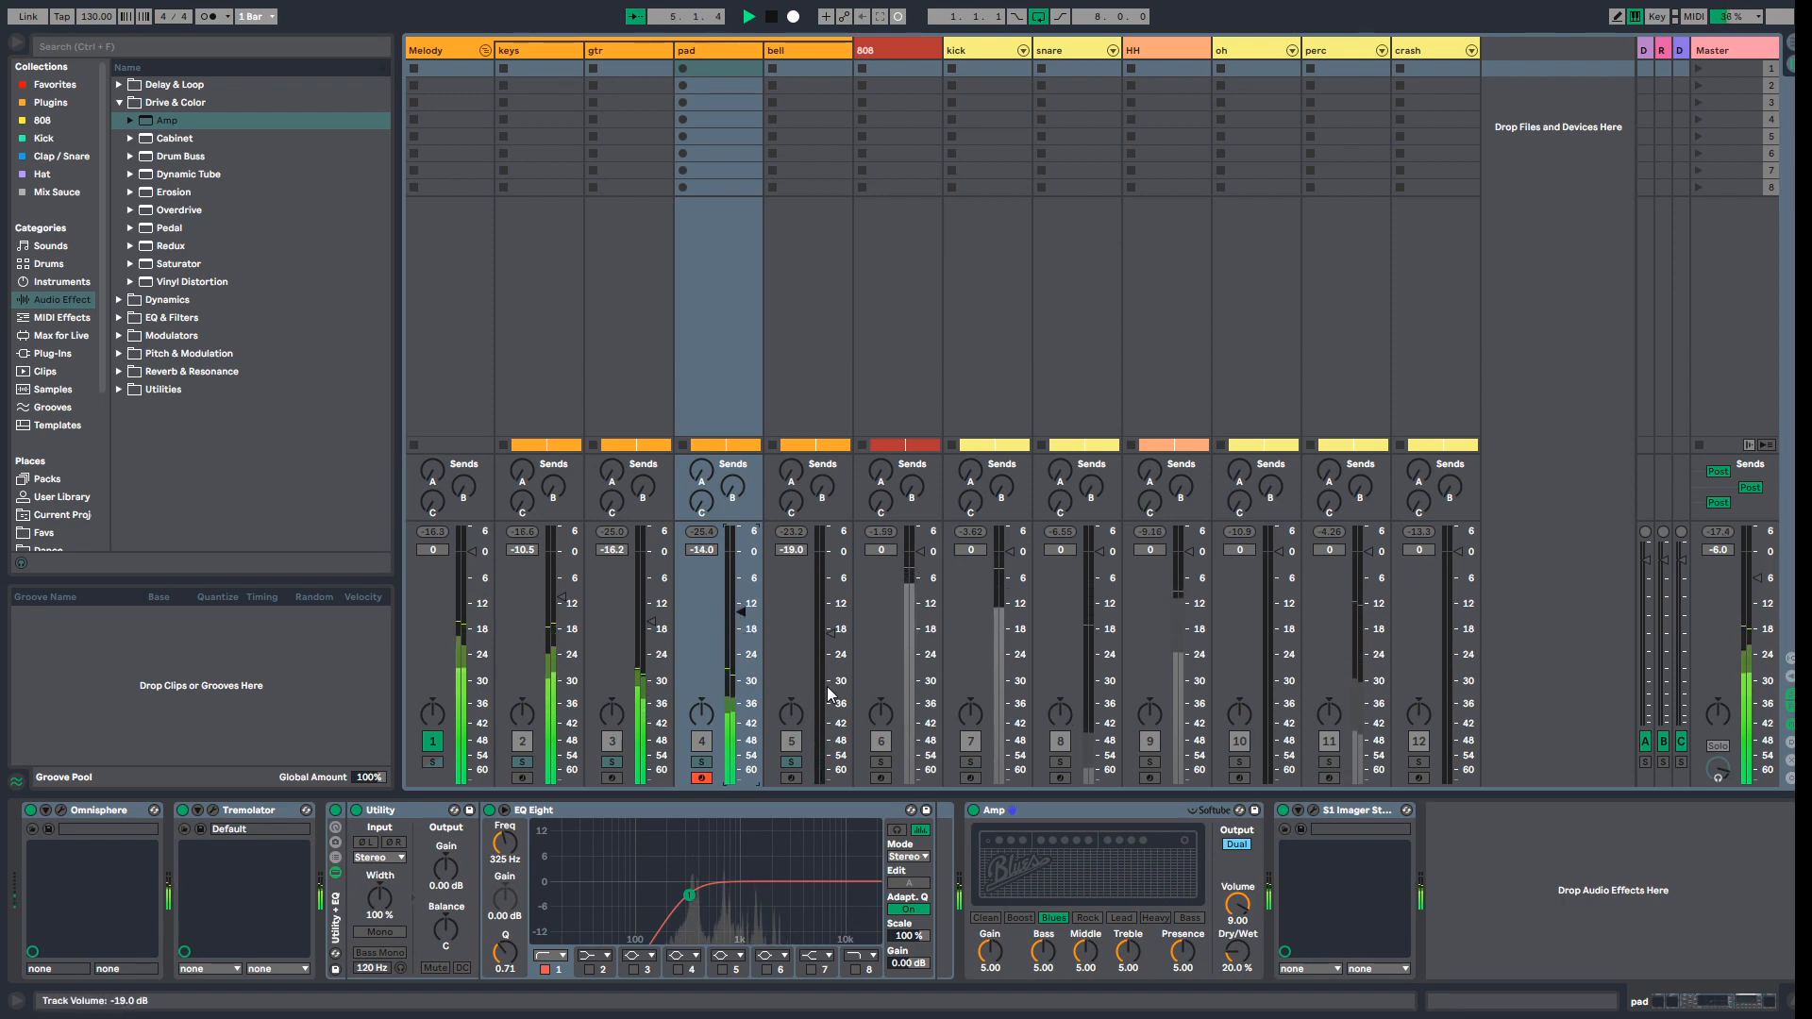
click(1018, 811)
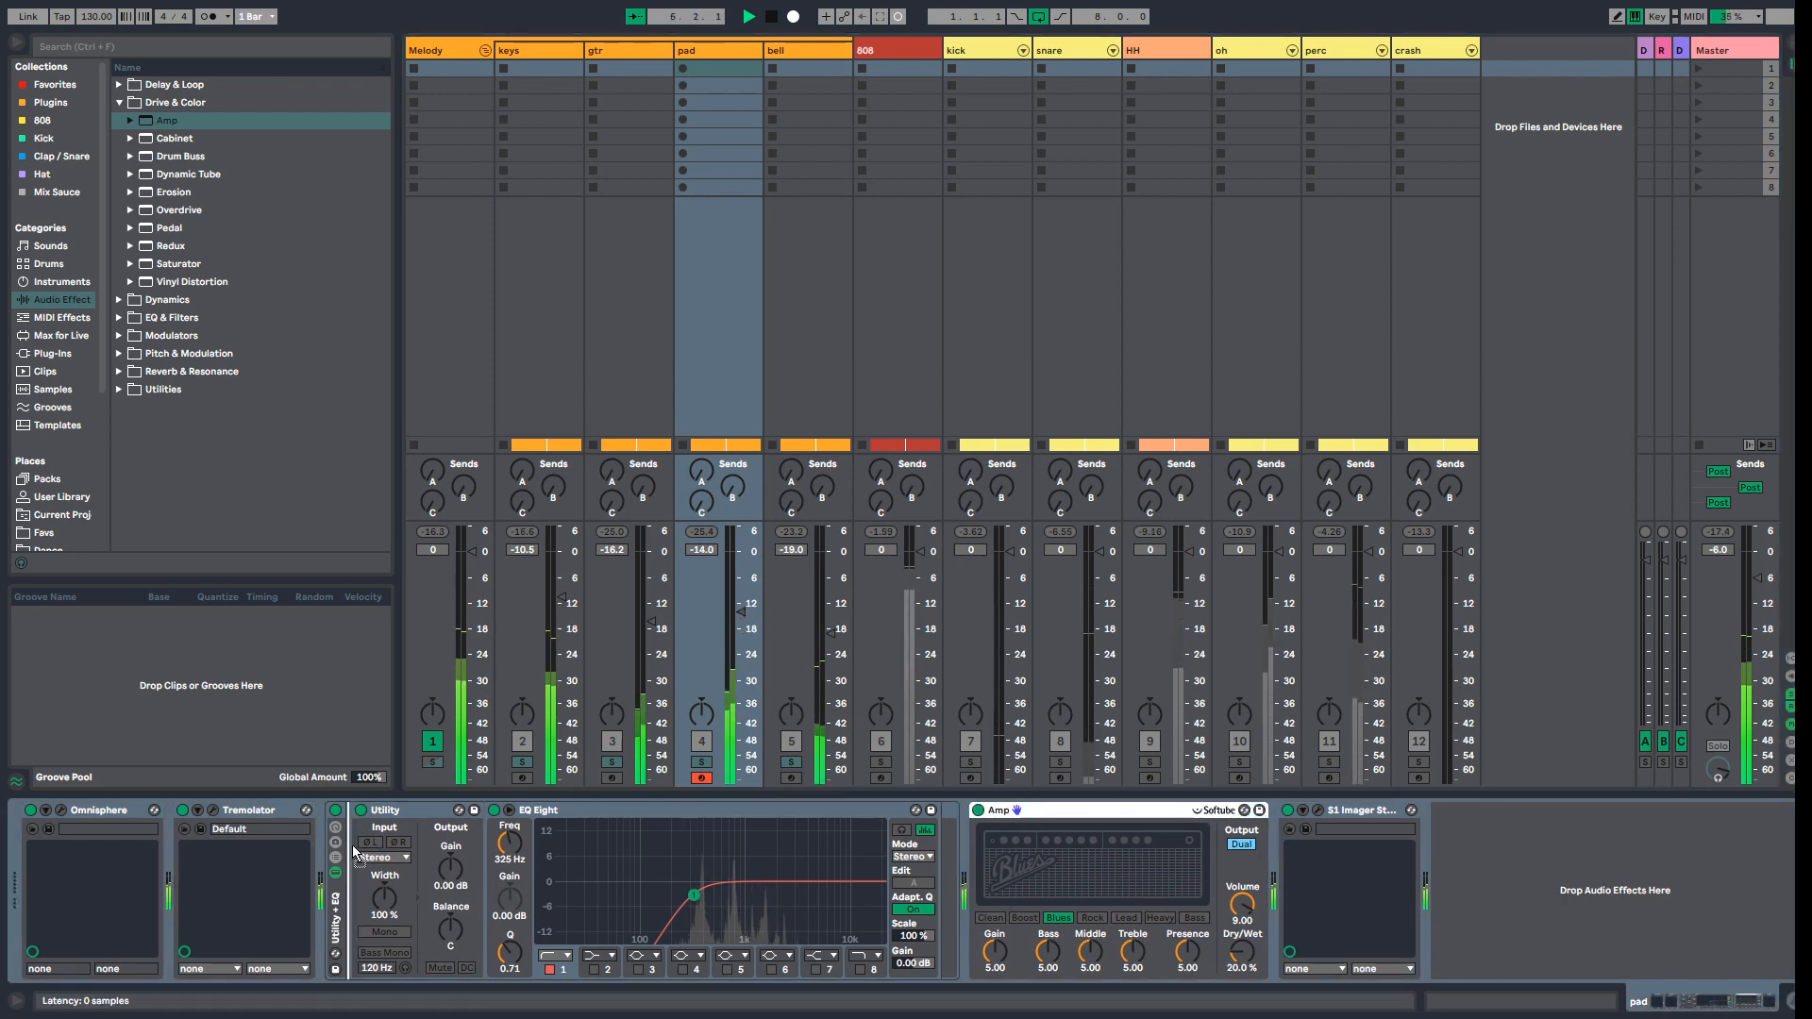
drag(1017, 811, 349, 846)
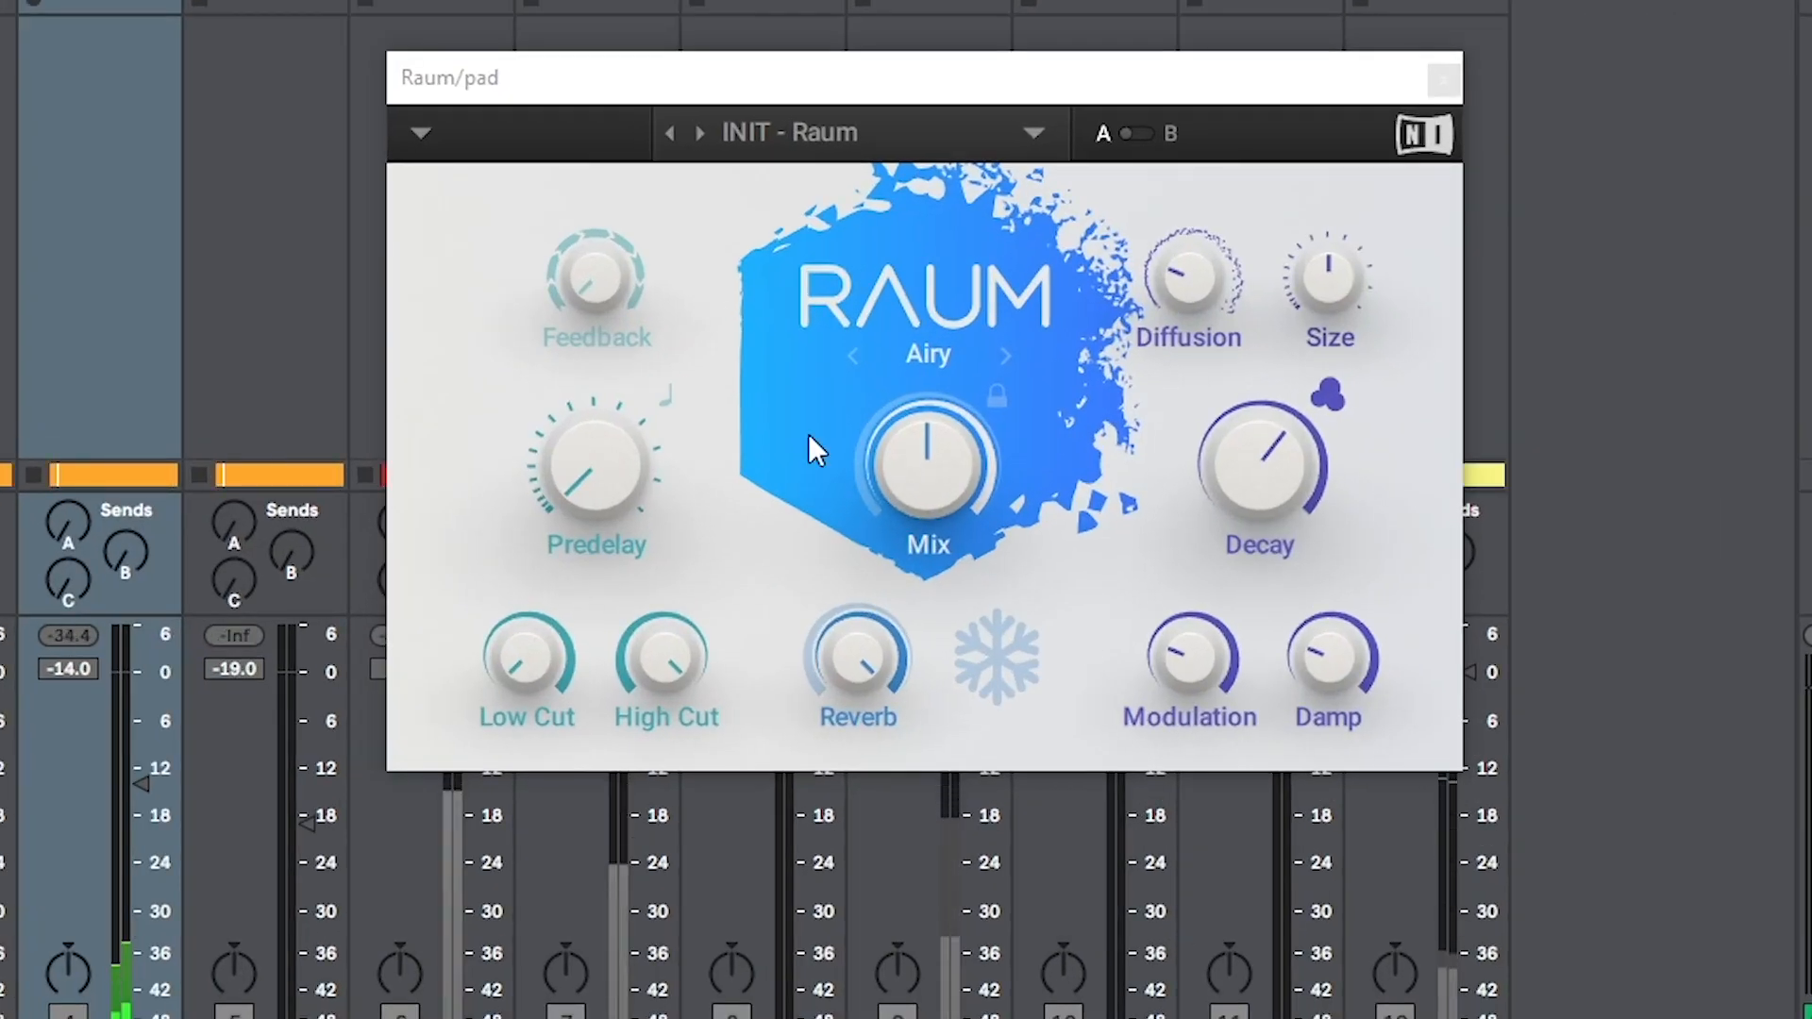
Step: Shorten the pad Raum's decay, lower its high cut, raise its low cut, reduce the mix to about 41.5%, and set the pad's volume to -14.9 dB
mouse_move(1269, 469)
scroll(1255, 464, down, 5)
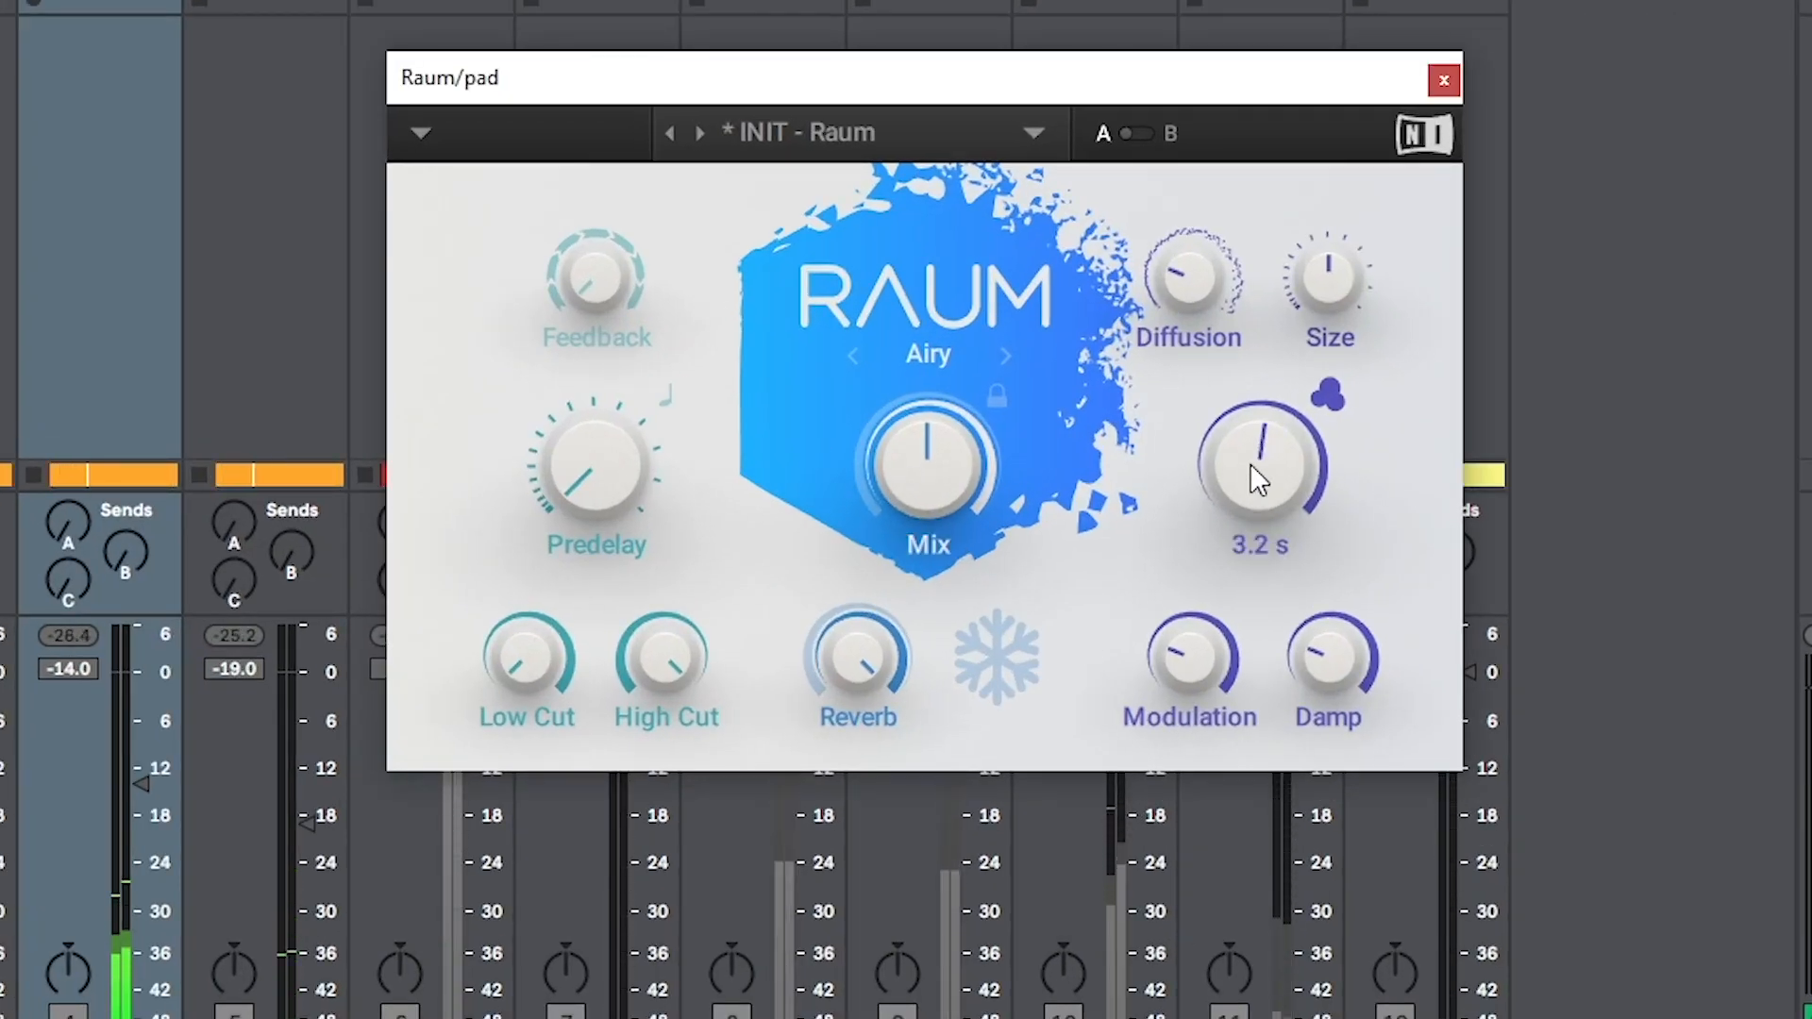
mouse_move(694, 678)
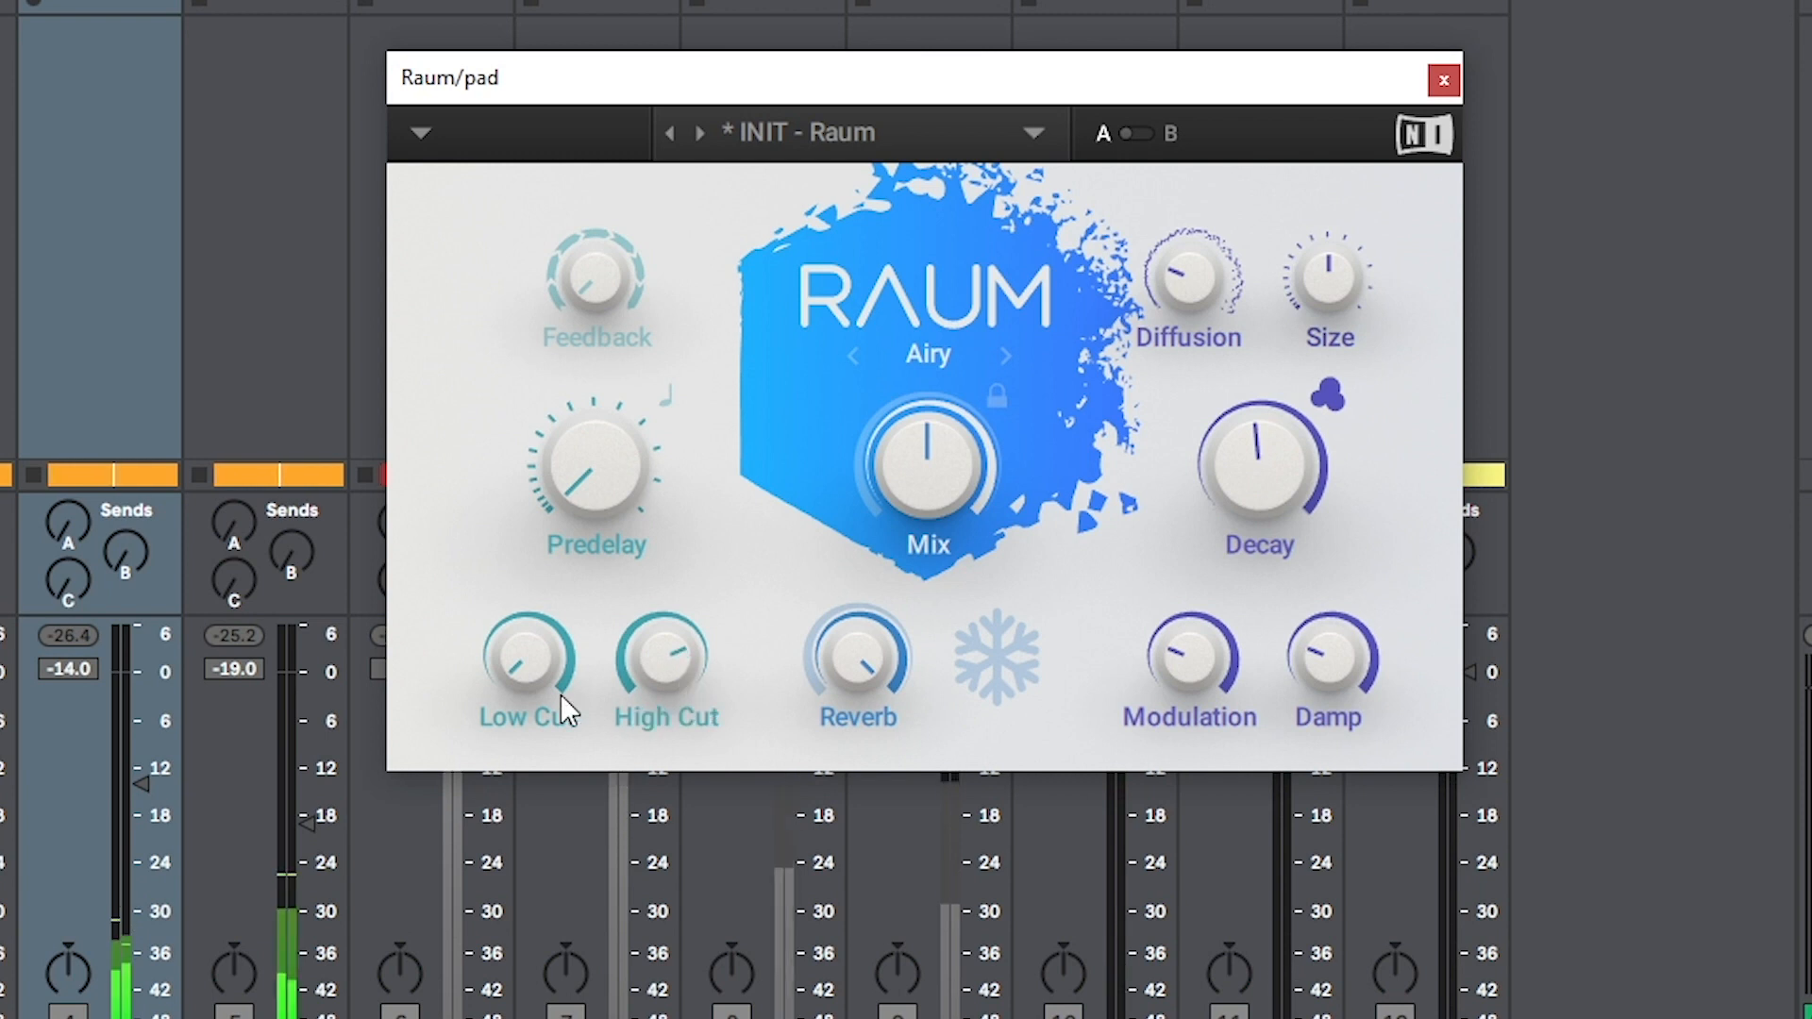
scroll(527, 658, down, 6)
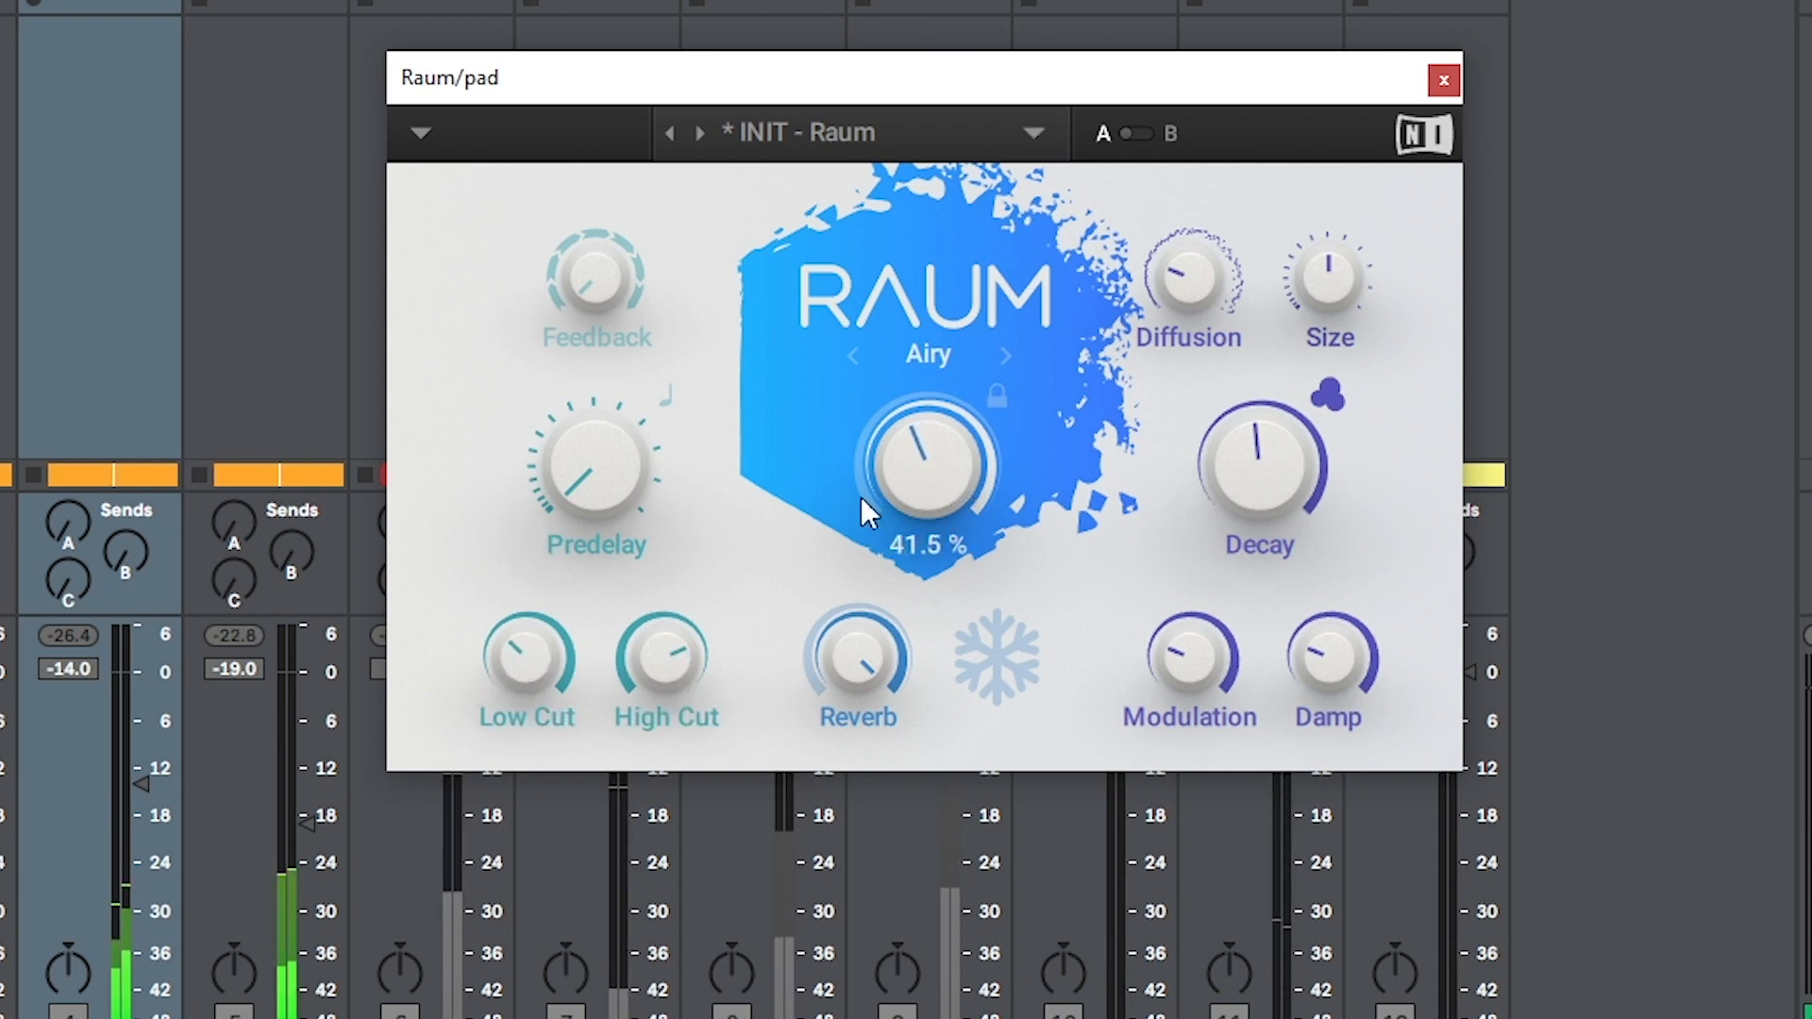
drag(130, 780, 131, 789)
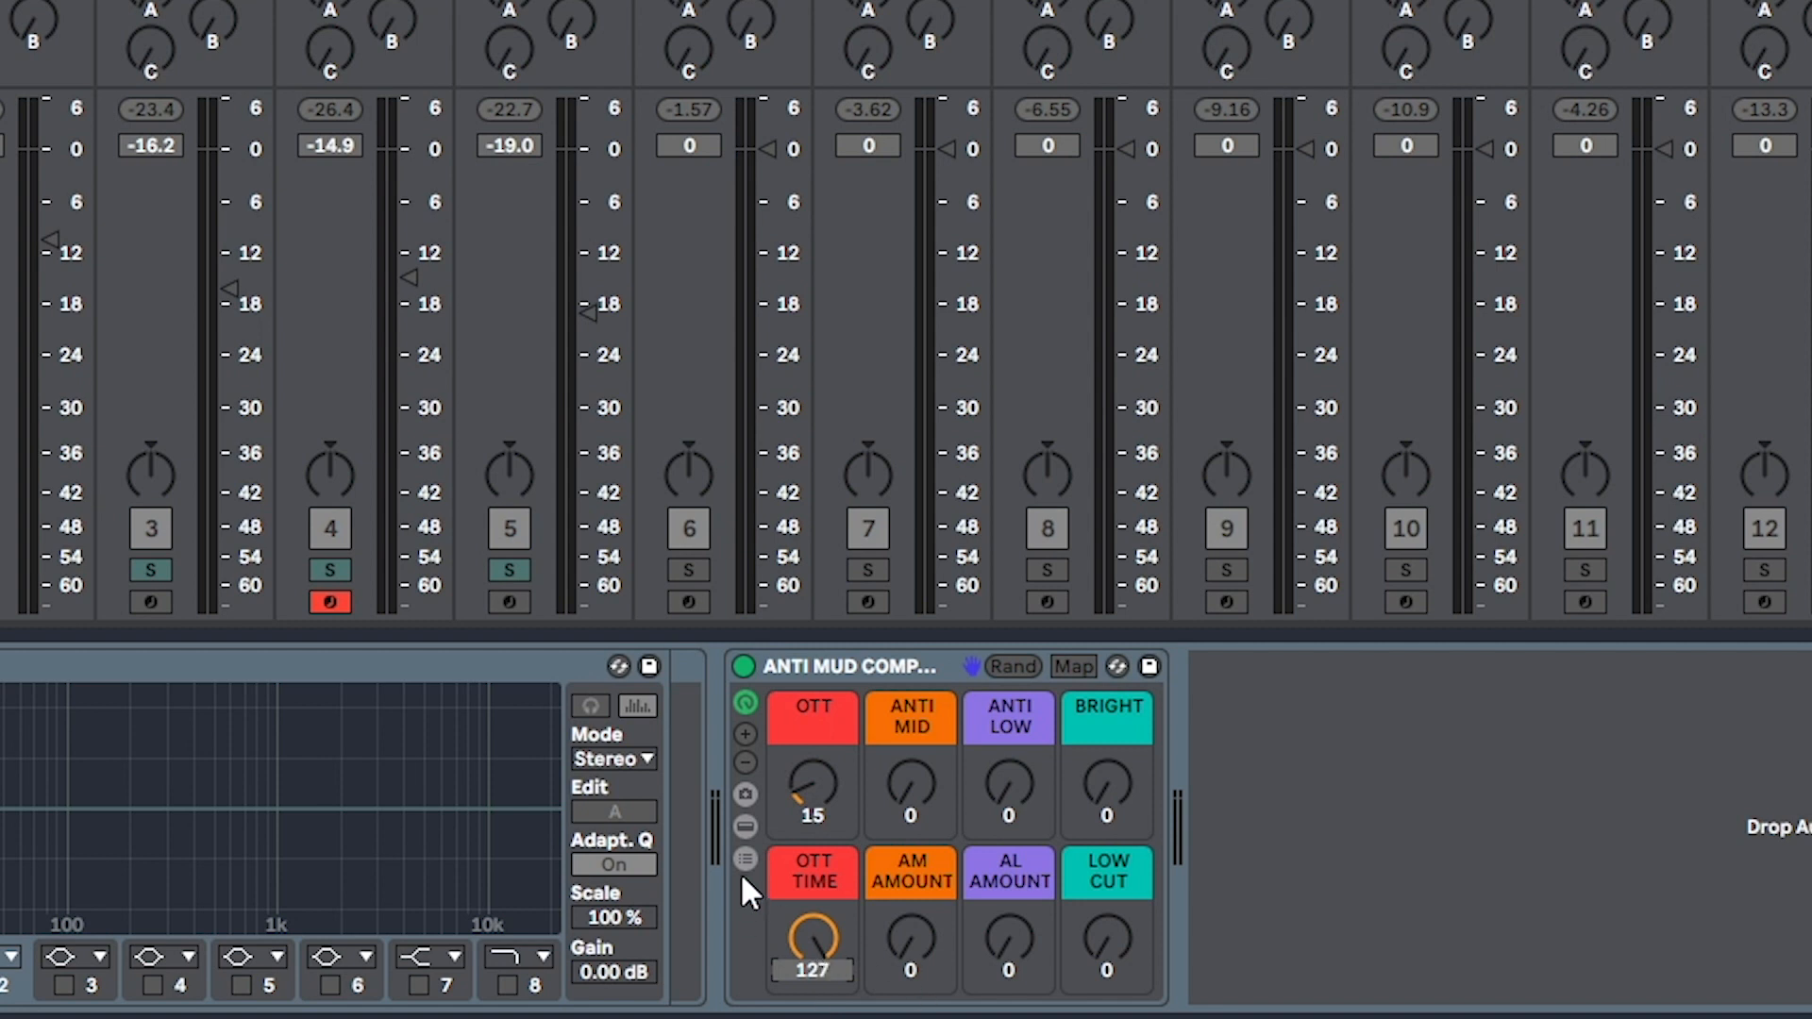
Step: Set ANTI MID and AM AMOUNT to 30 in the Melody group's Anti Mud Compressor rack
click(911, 774)
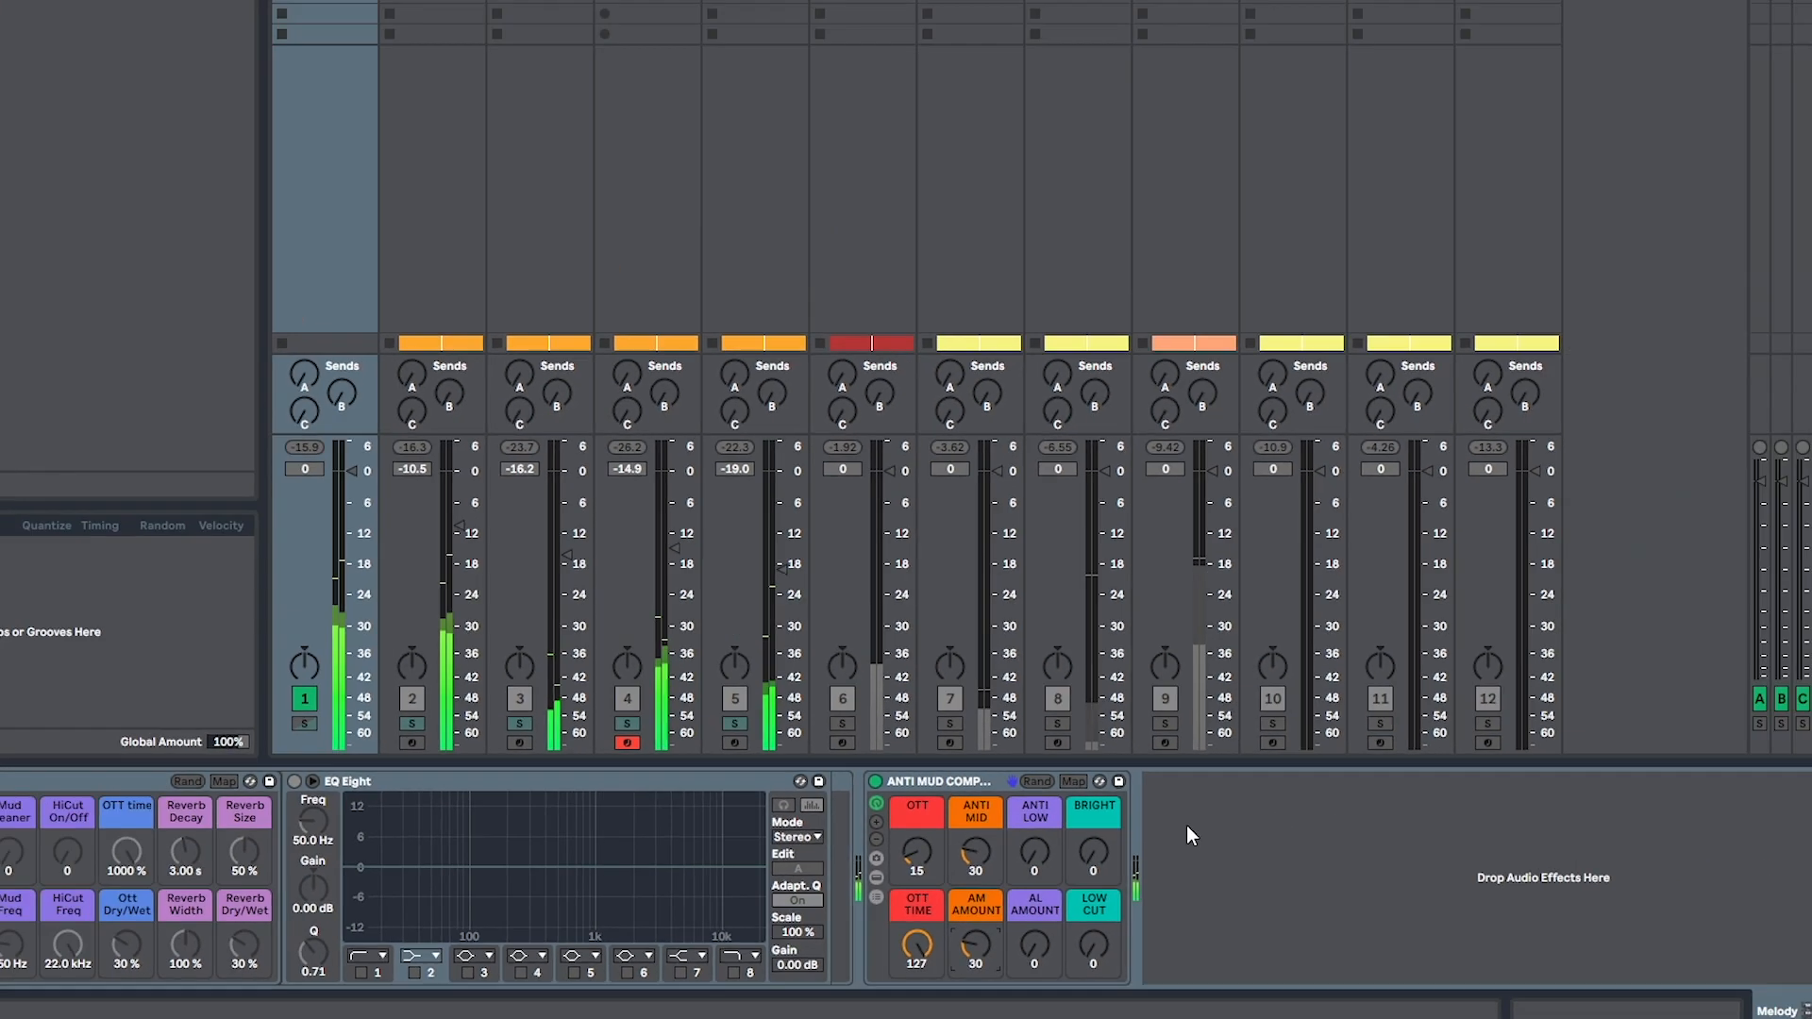
Step: Find the SPAN analyzer by searching for "span" and add it after the Anti Mud Compressor on the Melody group
right_click(1267, 743)
click(83, 357)
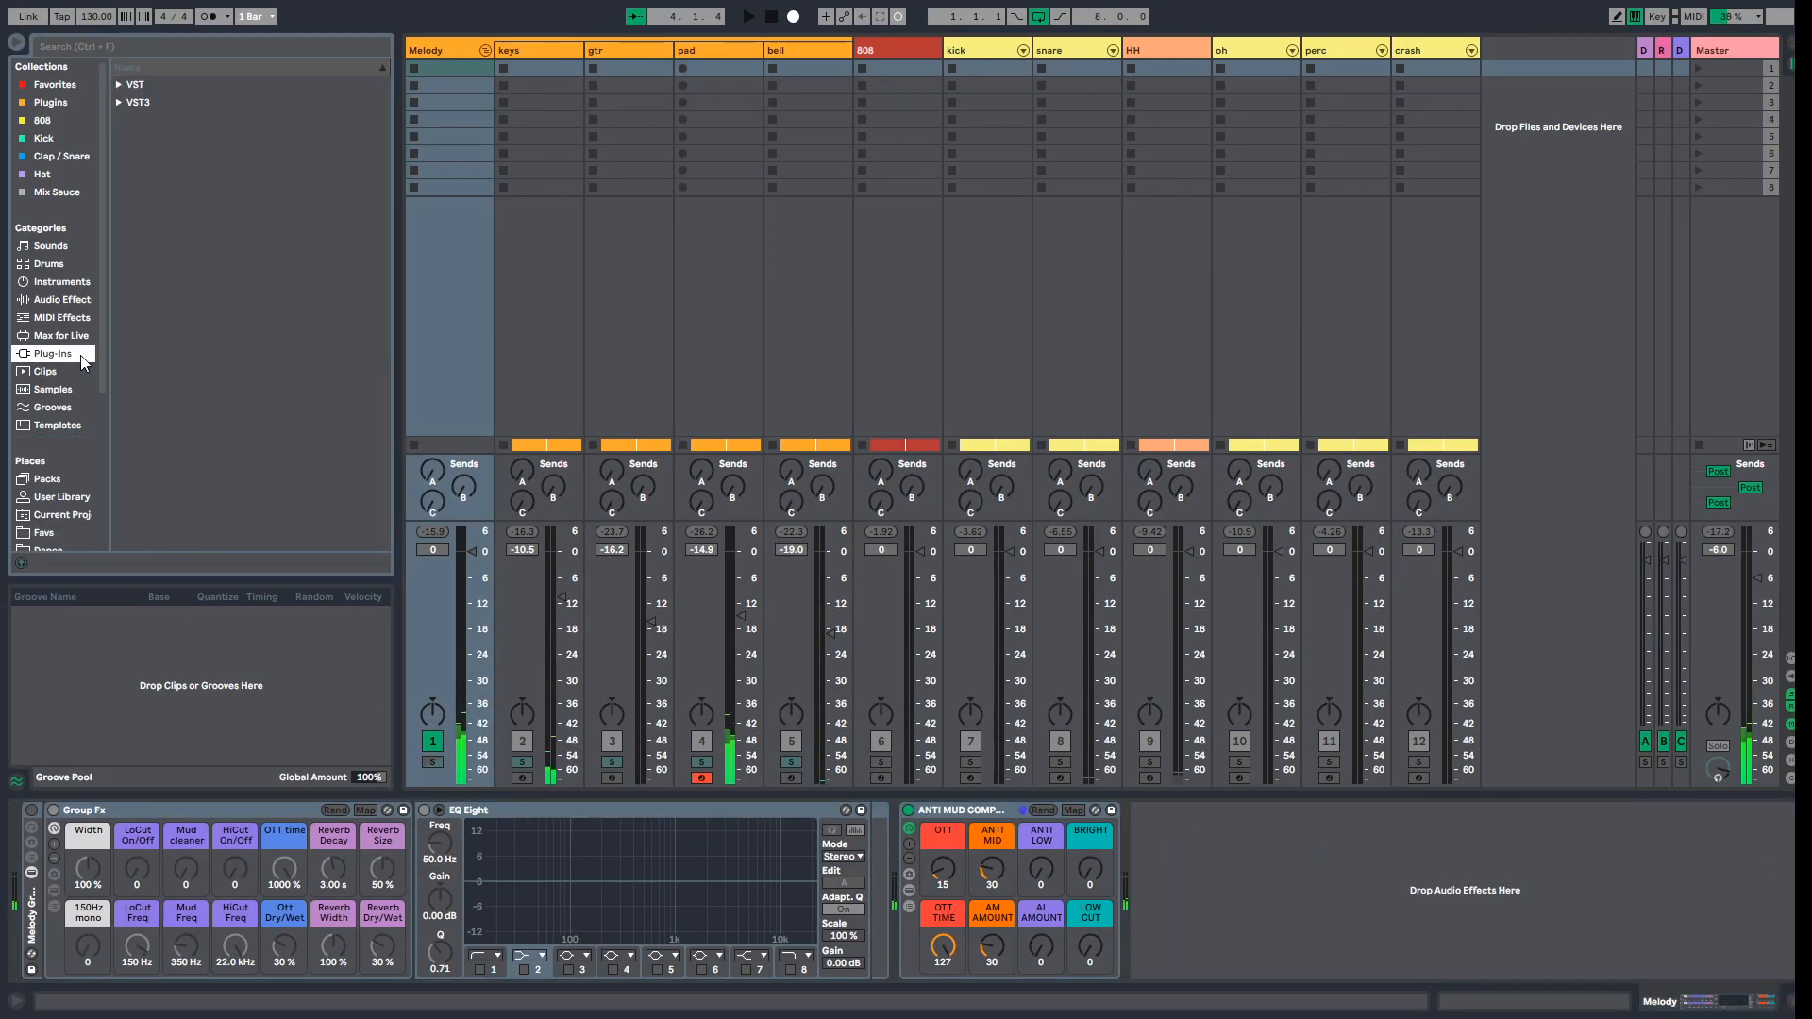
click(120, 84)
scroll(151, 472, down, 10)
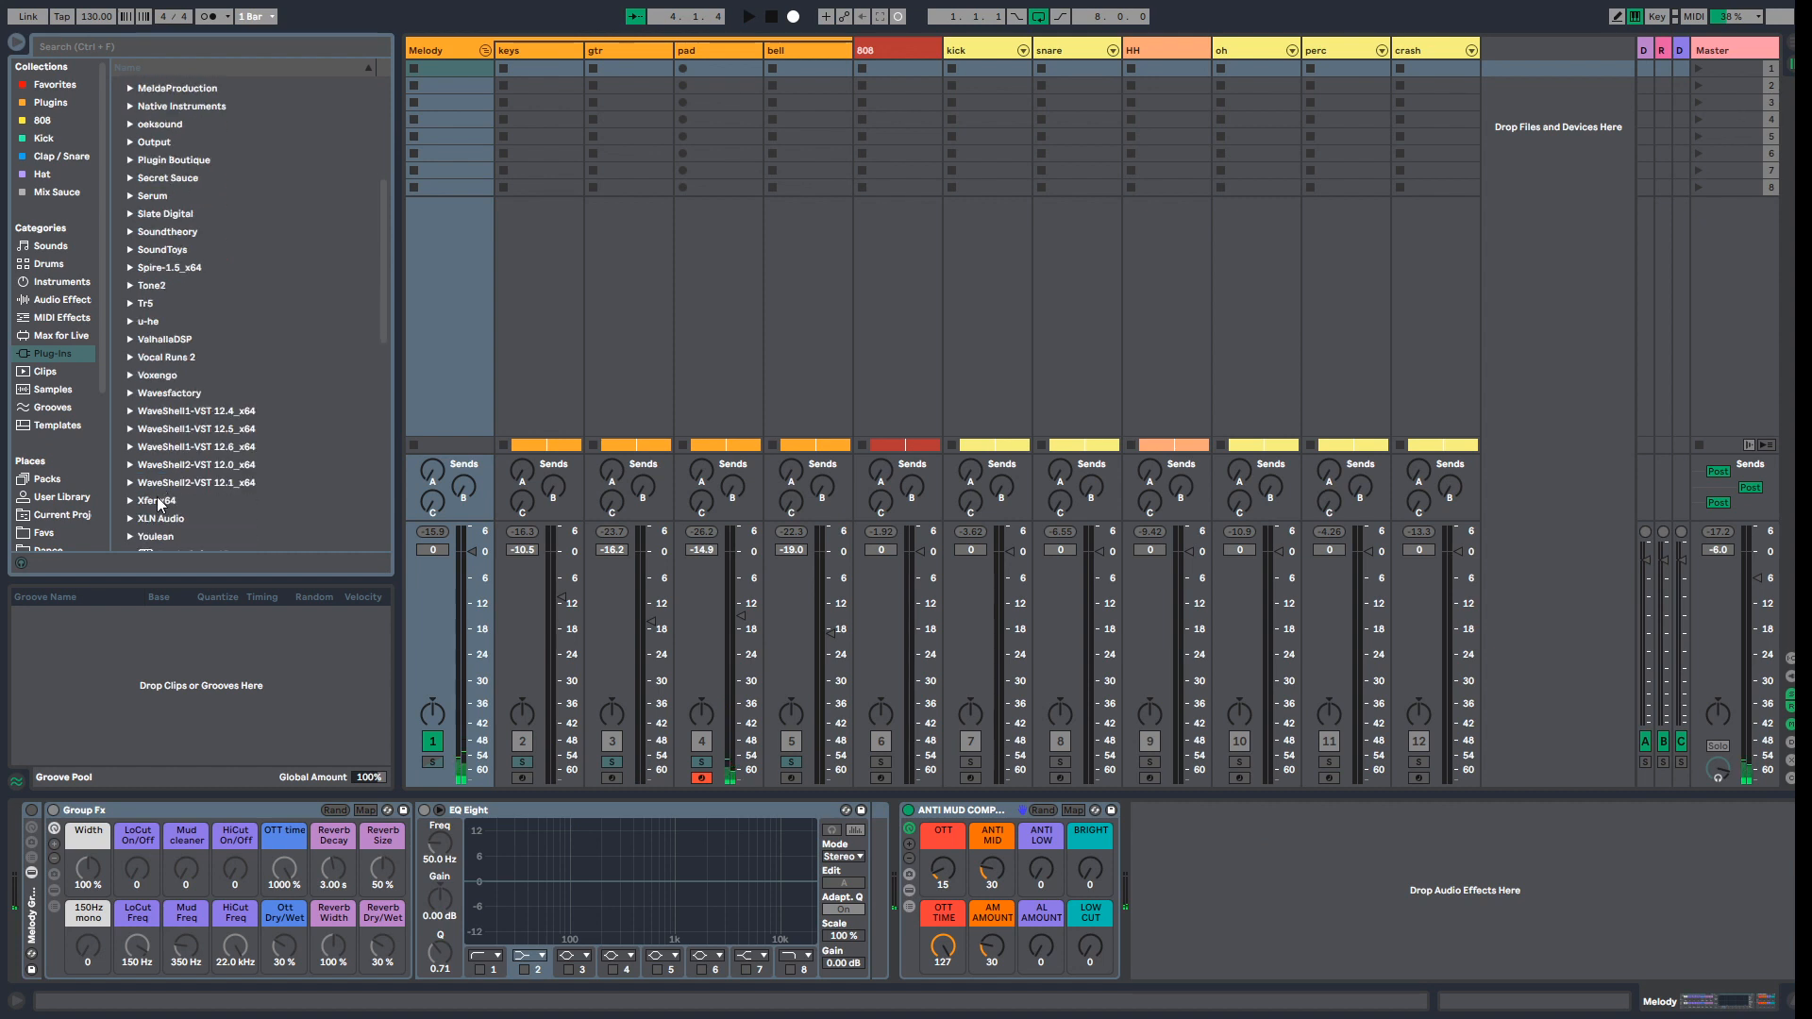
click(130, 406)
scroll(138, 340, up, 2)
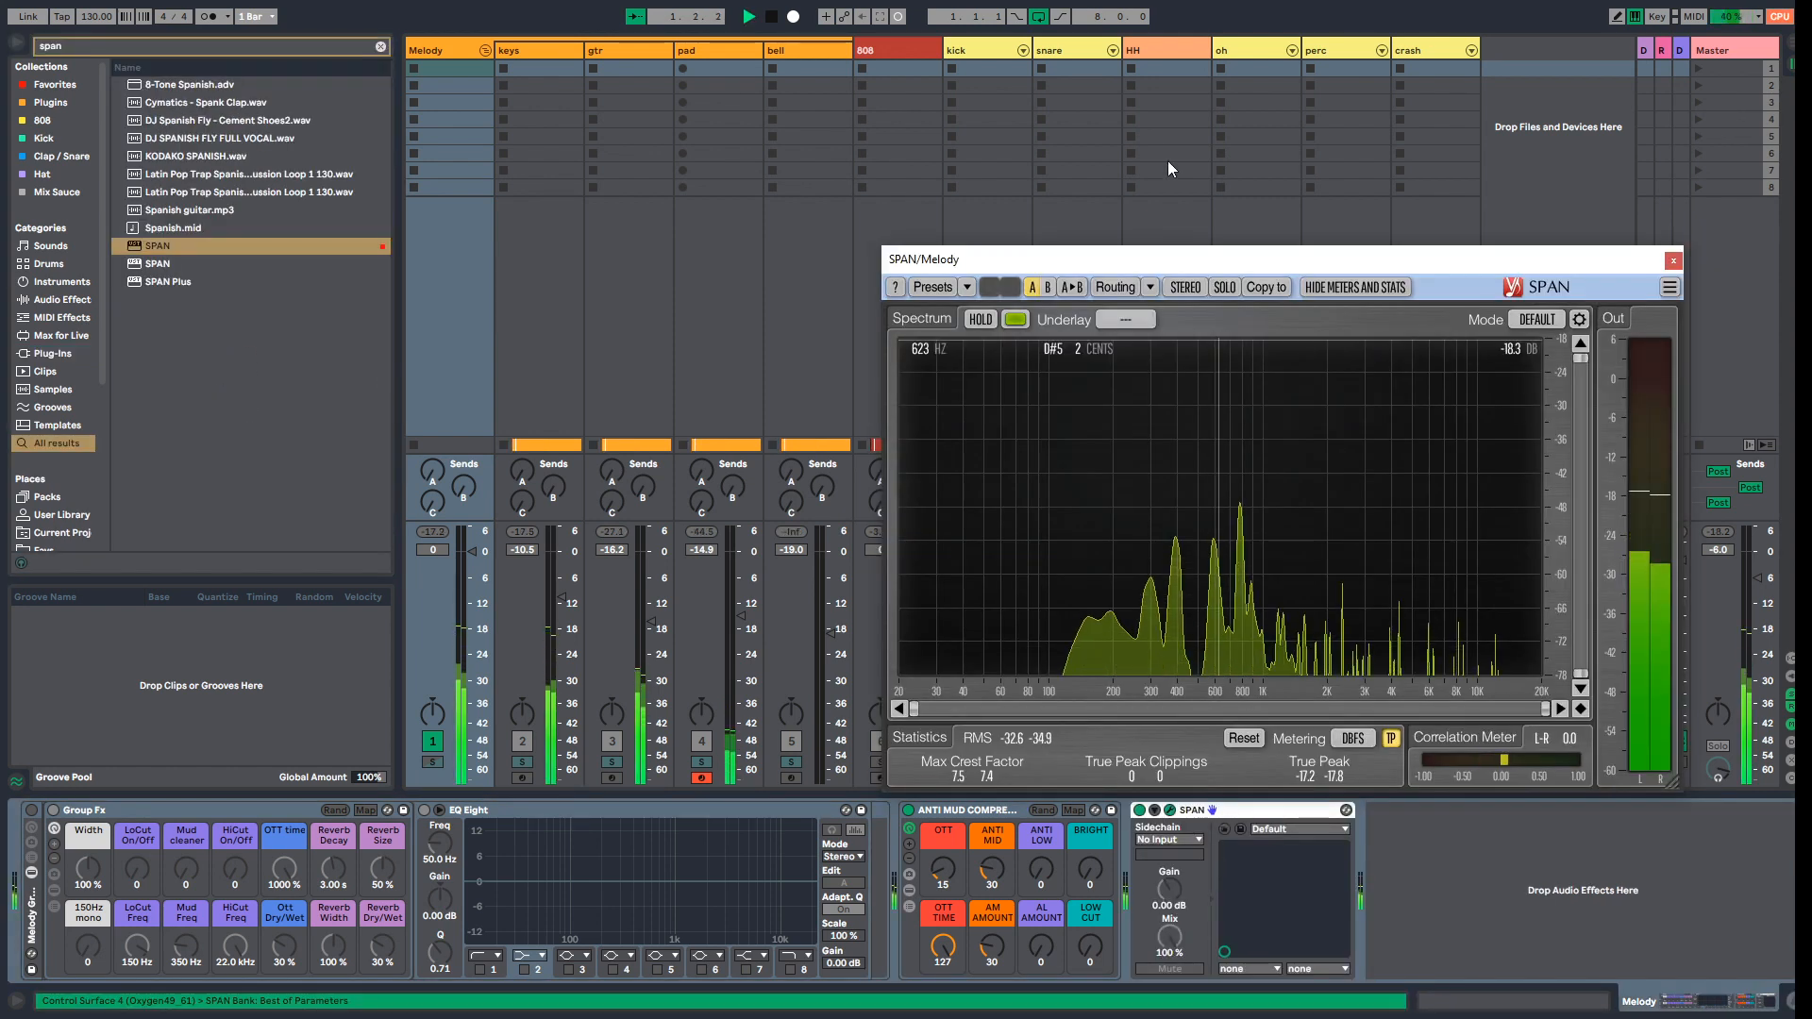
drag(1137, 261, 1066, 85)
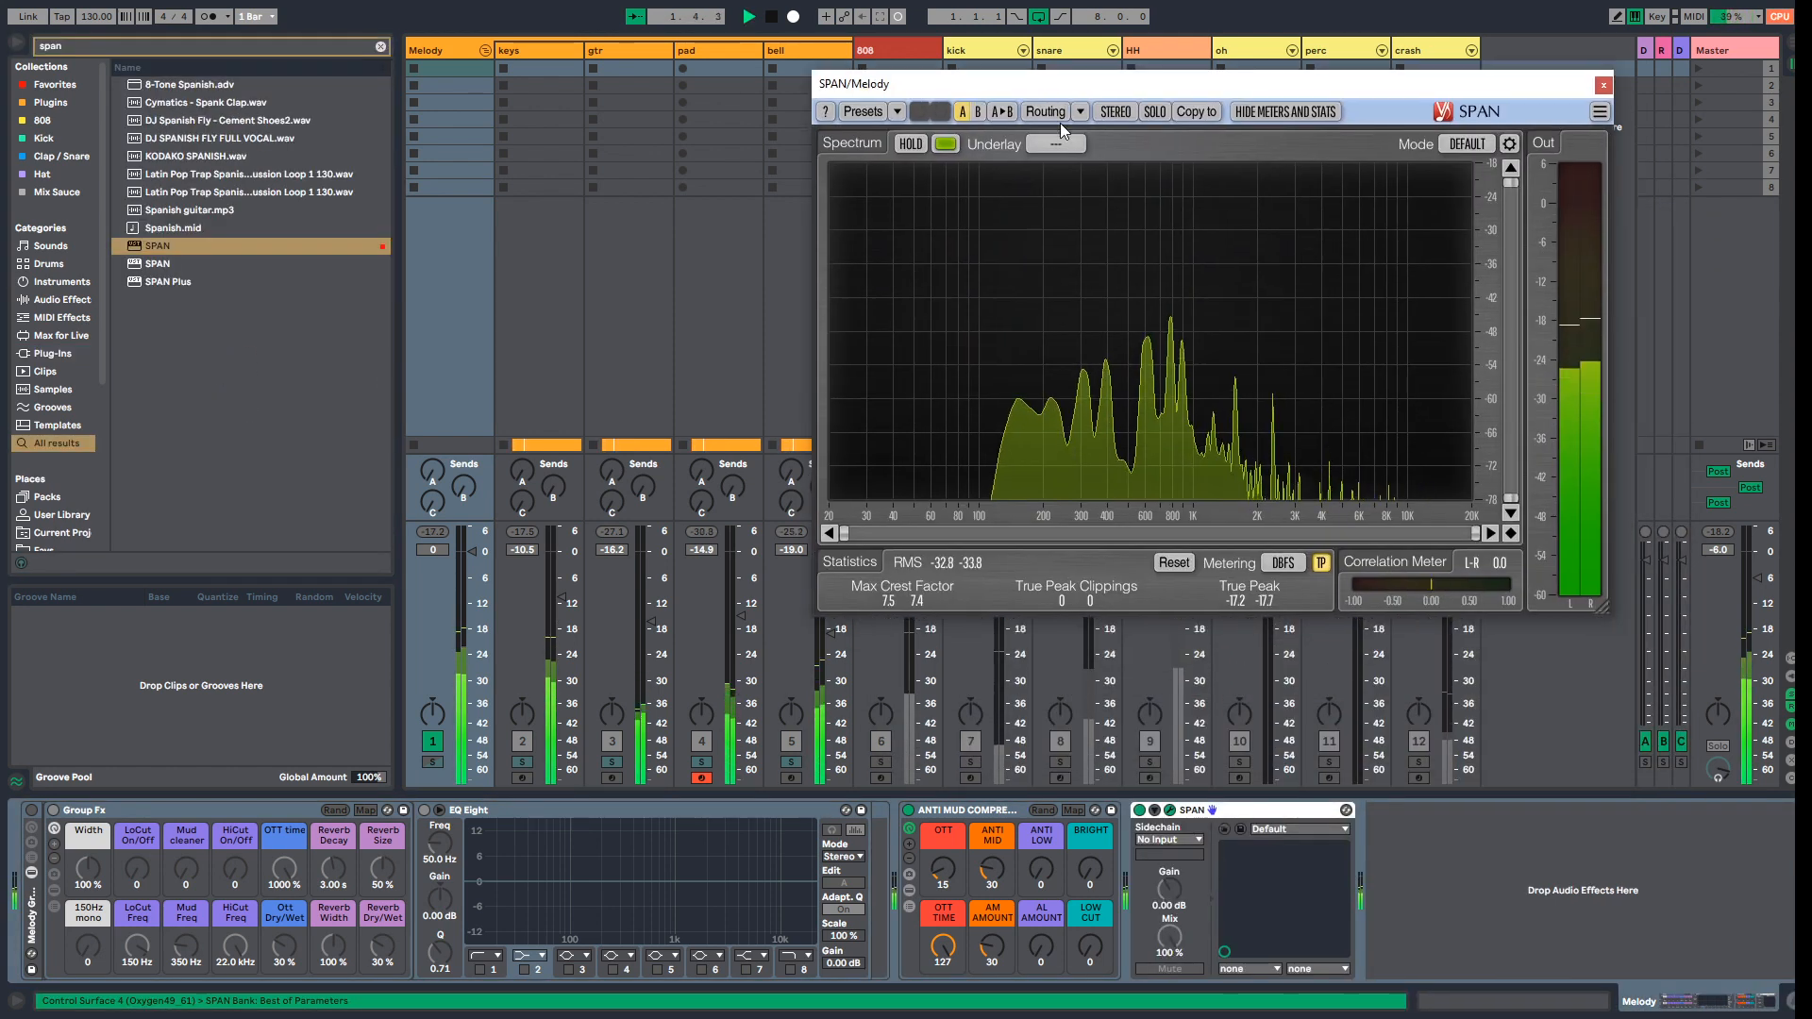
Step: Move SPAN ahead of the Anti Mud Compressor, examine the melody spectrum, and delete SPAN from the chain
drag(1072, 817, 1359, 821)
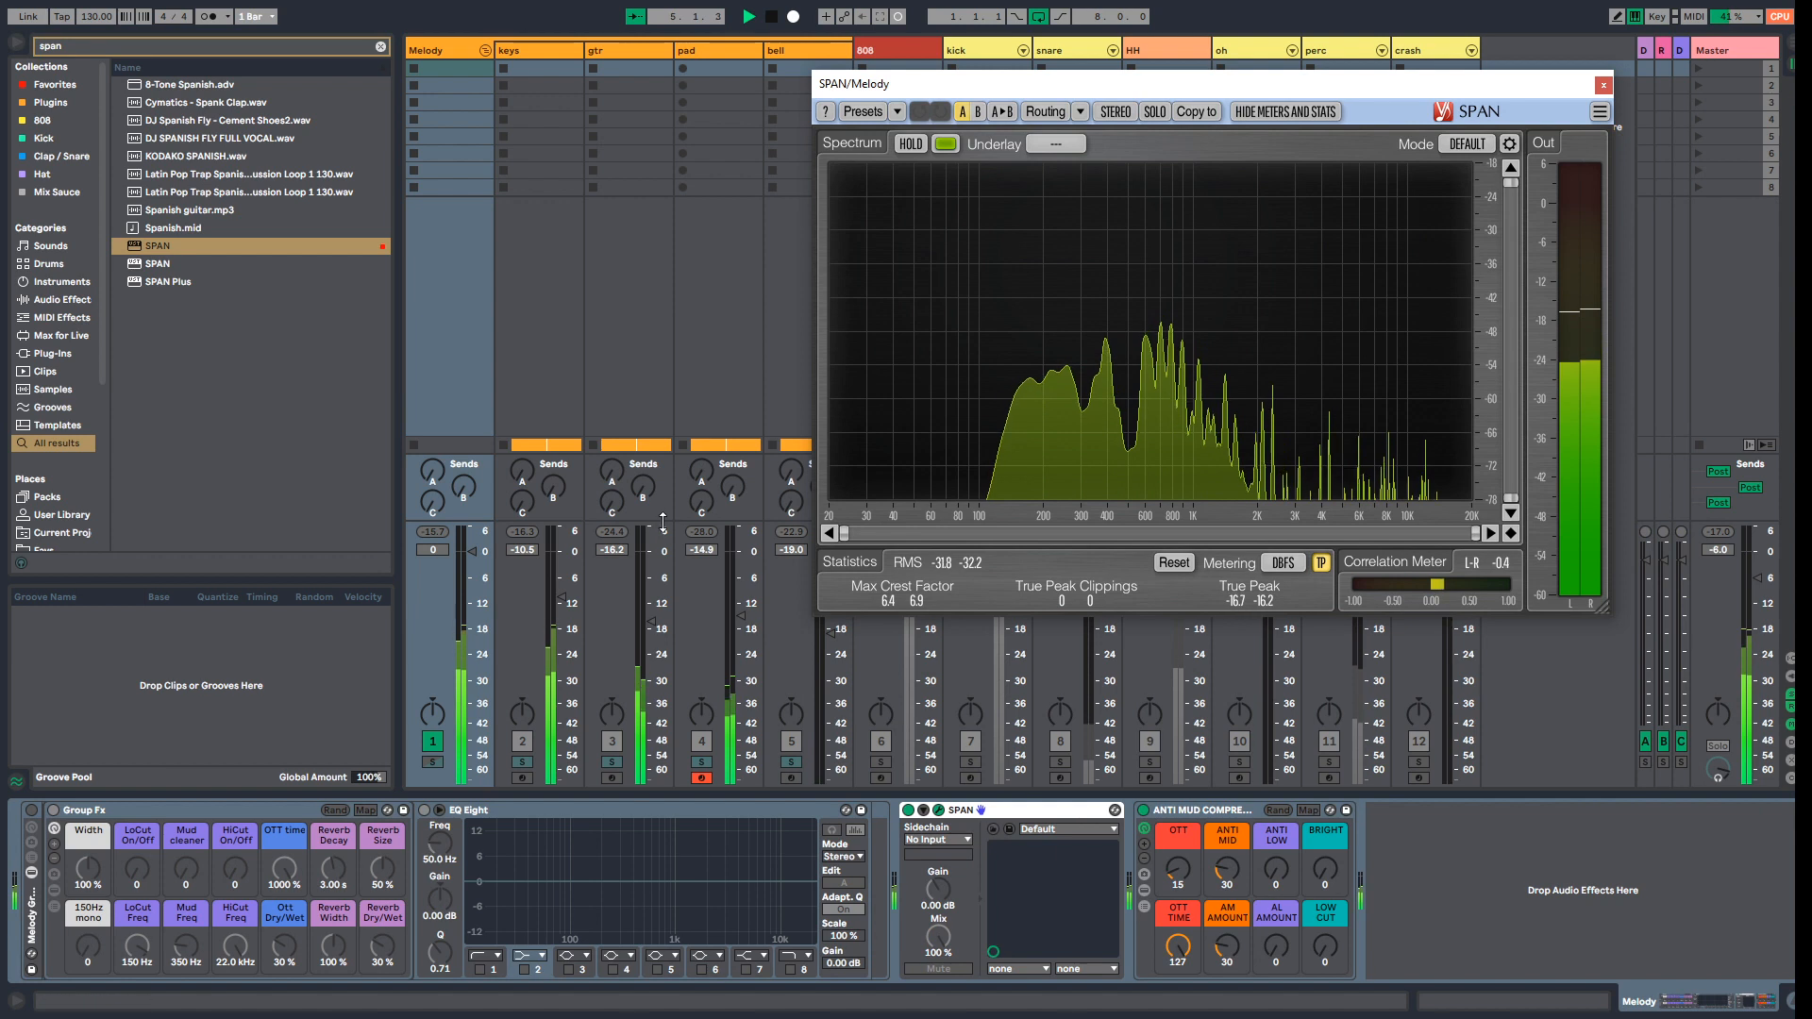
click(1604, 84)
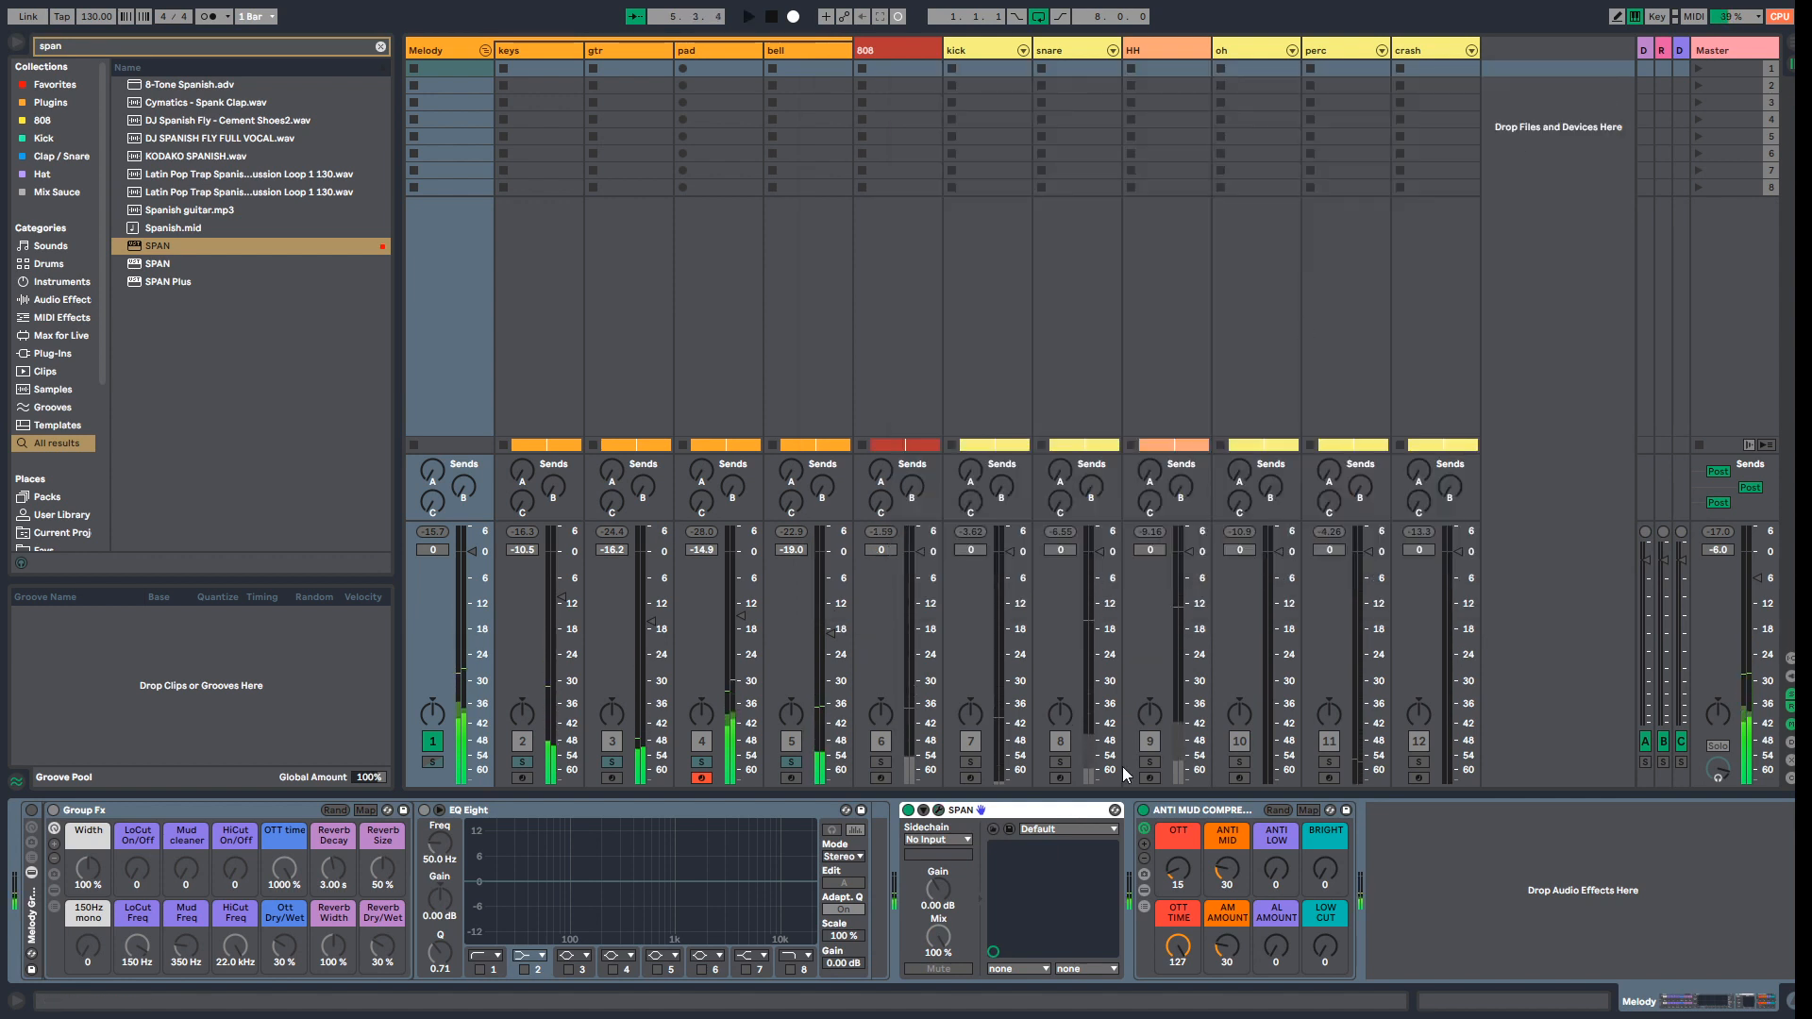
key(Delete)
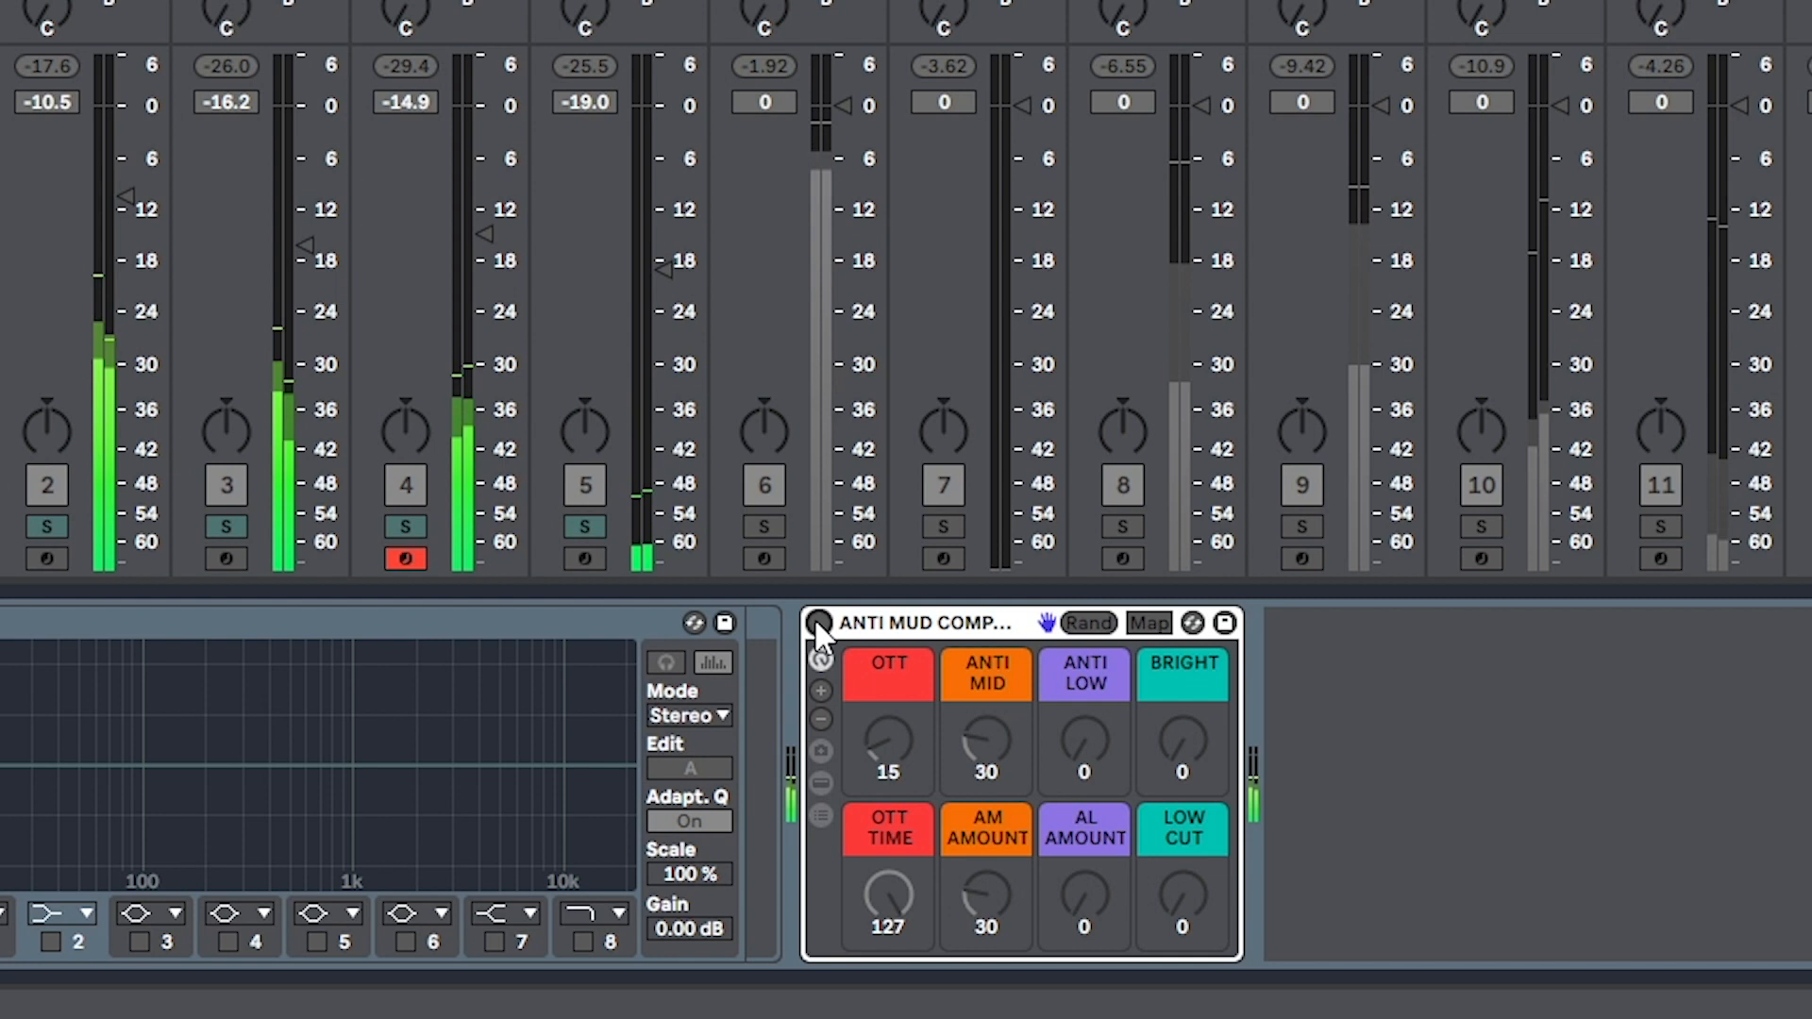
Step: Turn the Anti Mud Compressor back on and set OTT to 30 and BRIGHT to 15
click(817, 621)
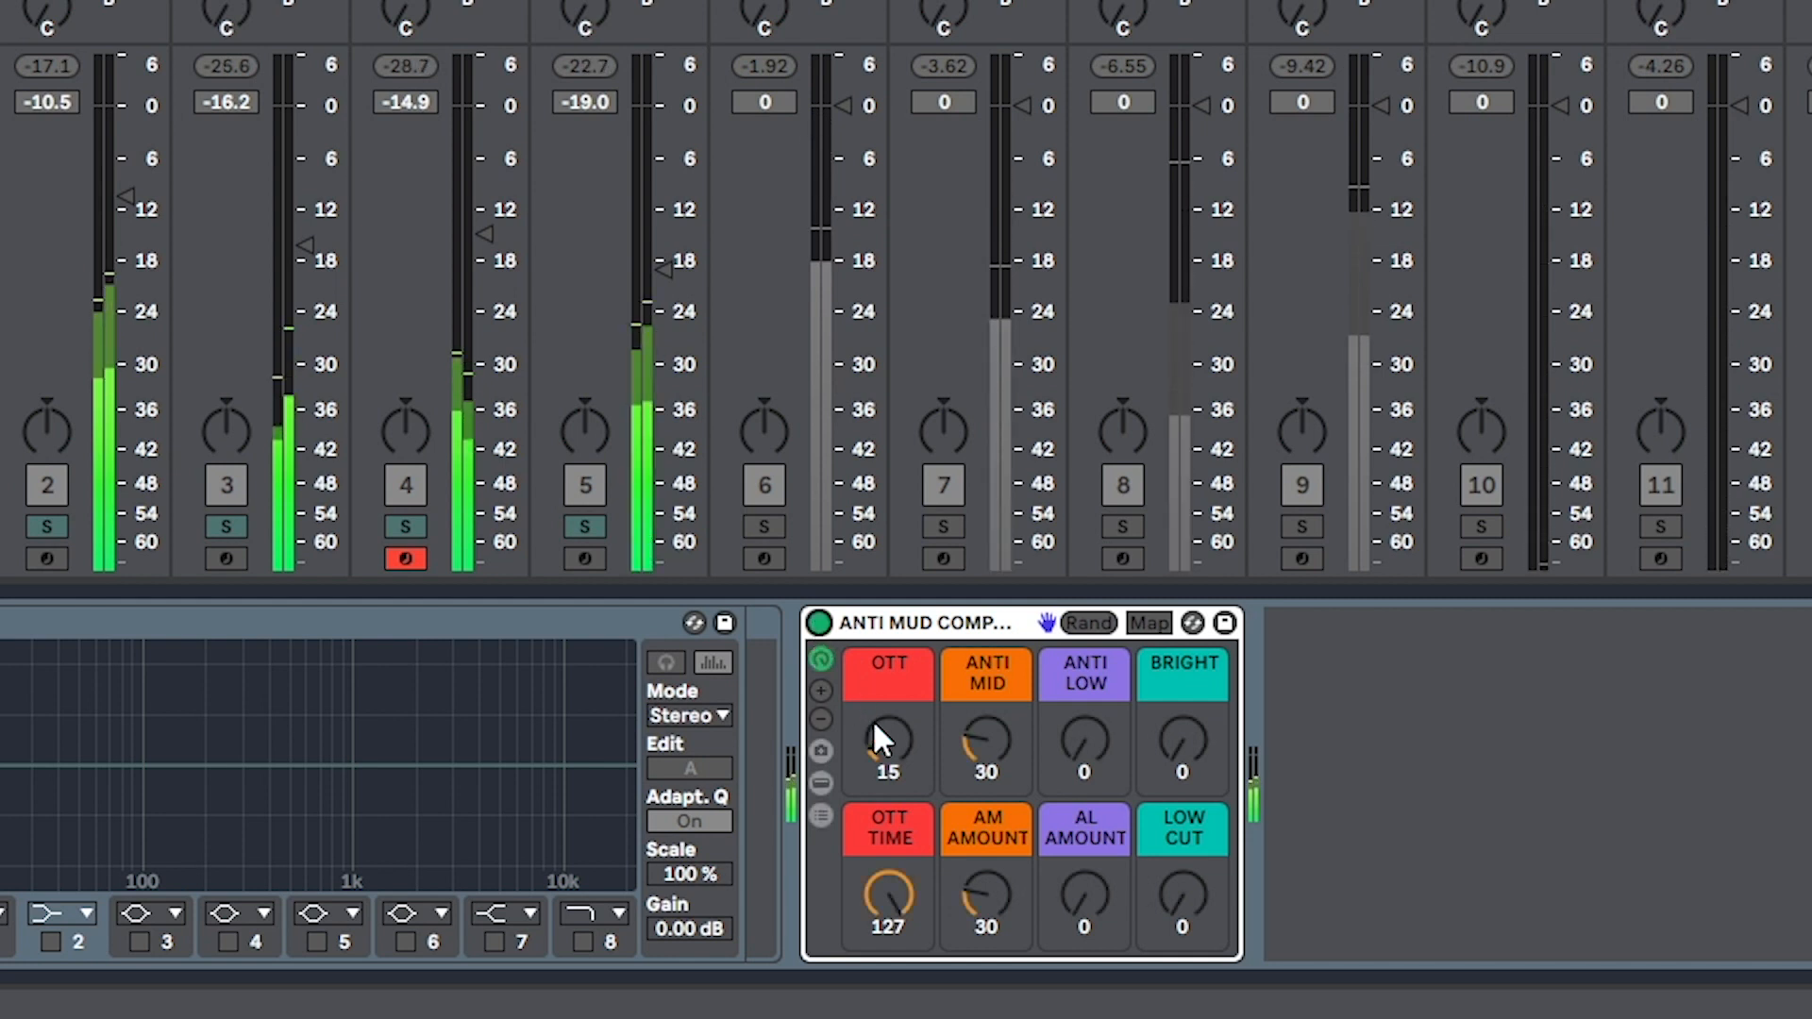
drag(878, 728, 925, 708)
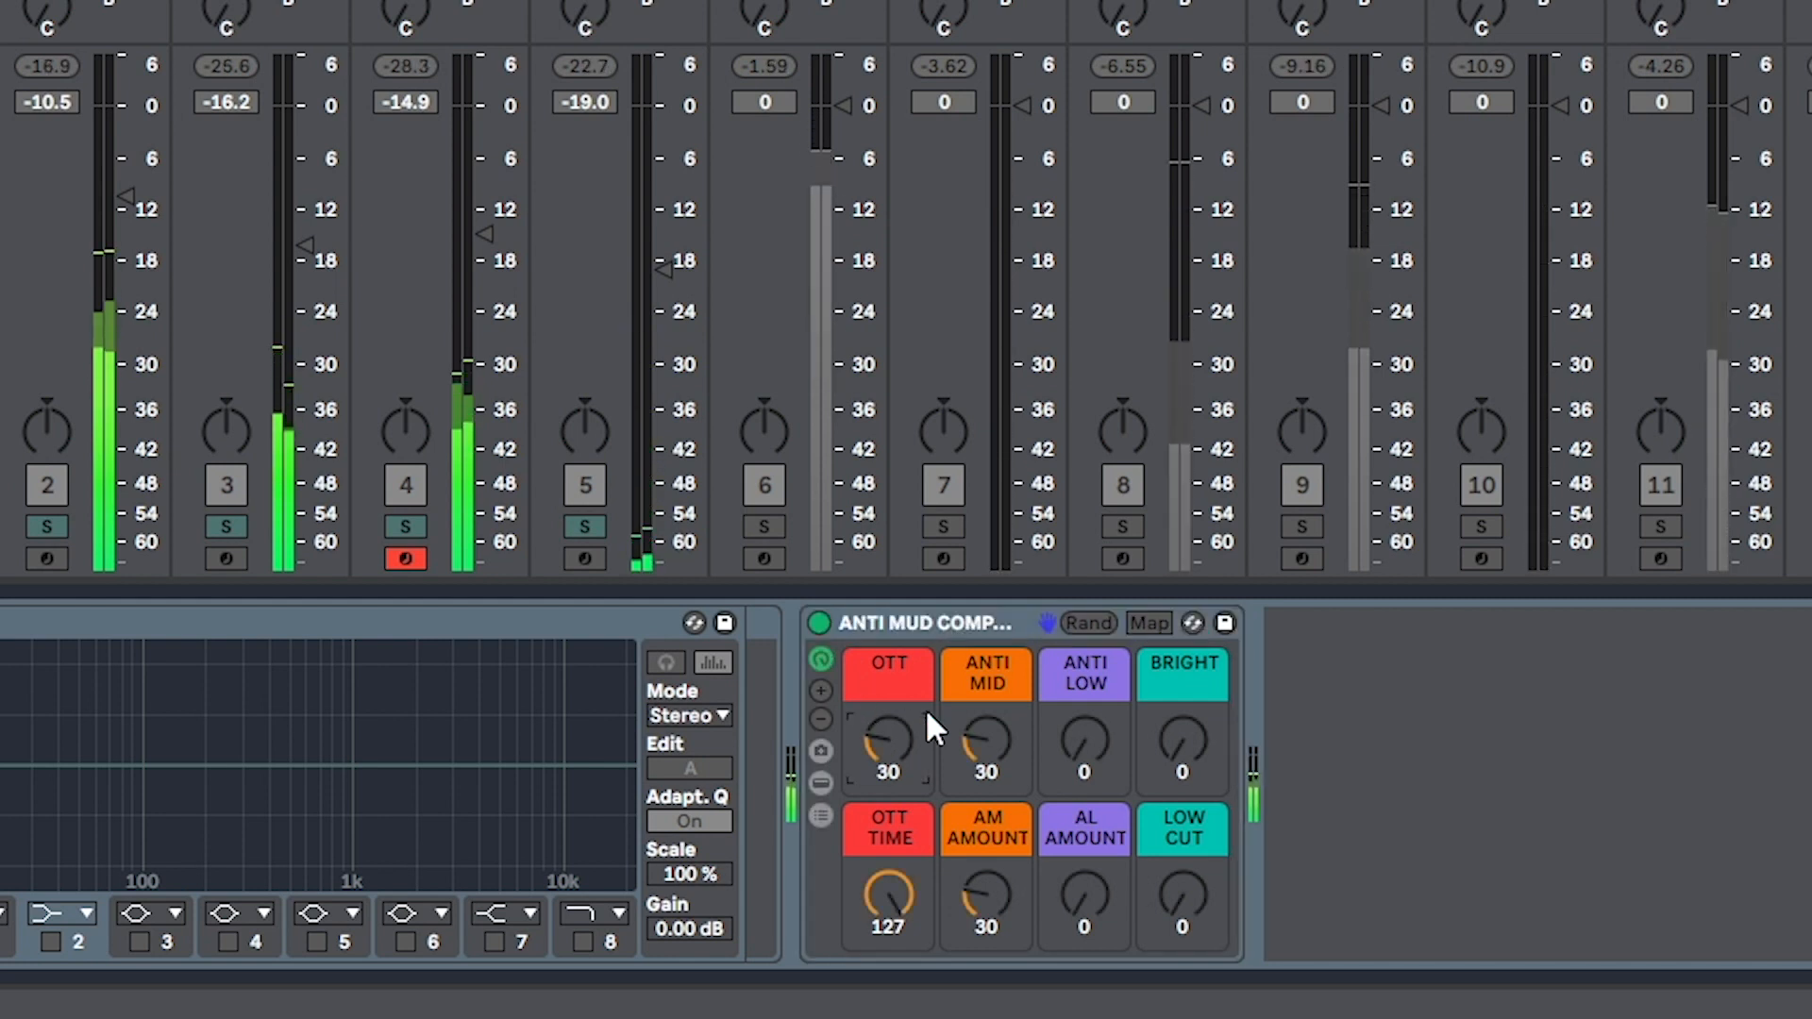
drag(1168, 746, 1168, 724)
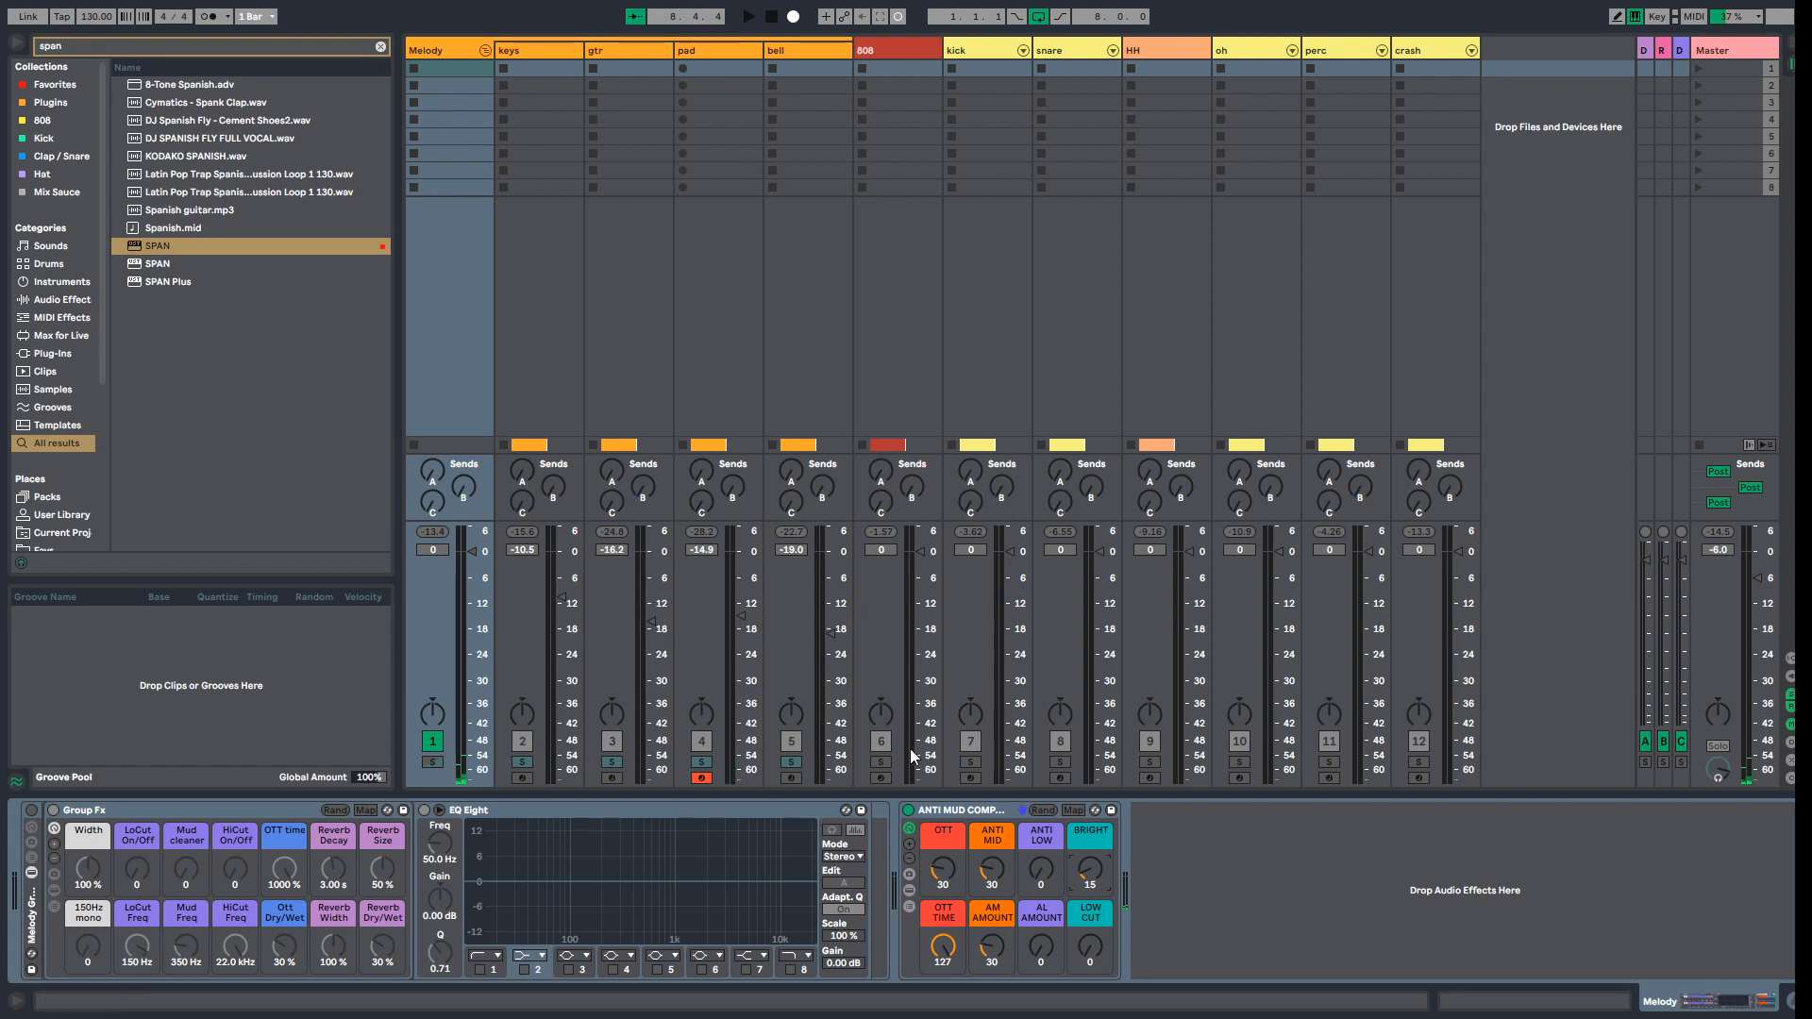
Step: Unsolo the keys, gtr, pad and bell tracks and briefly play the full beat
click(791, 764)
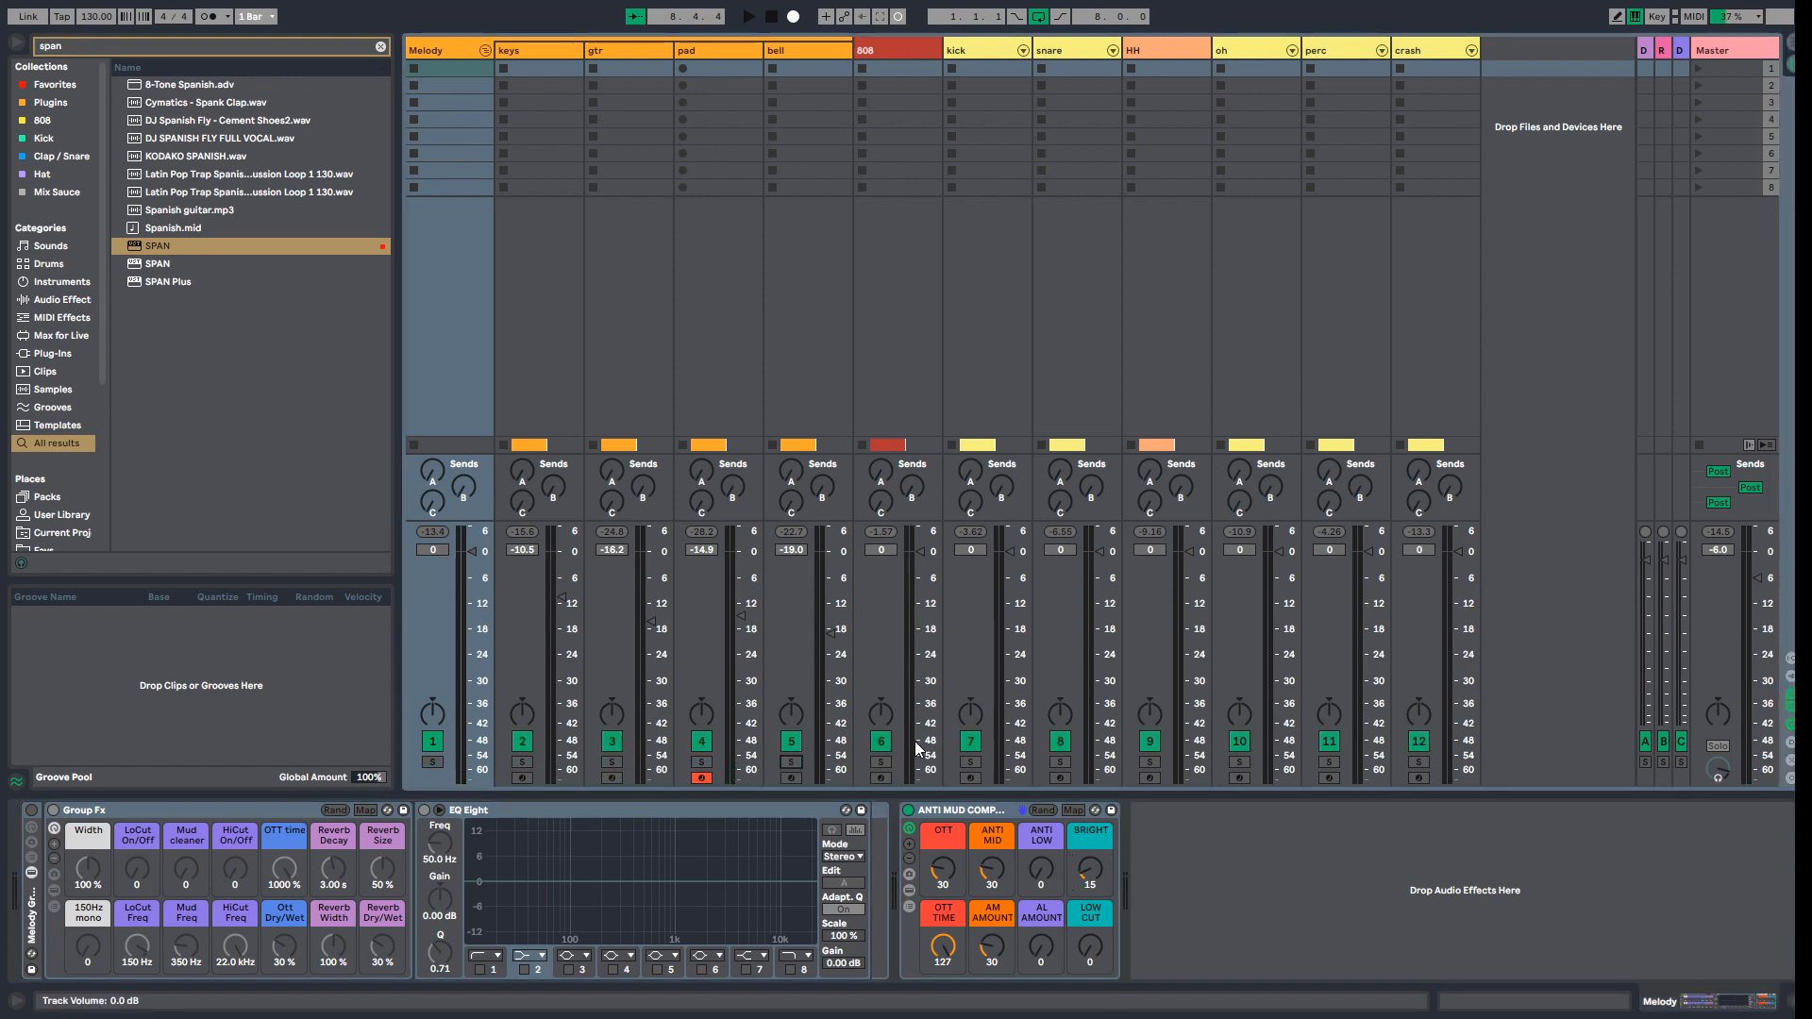
key(space)
key(space)
Step: Pull the volume of every track from 808 through crash all the way down to -inf
drag(921, 553, 921, 782)
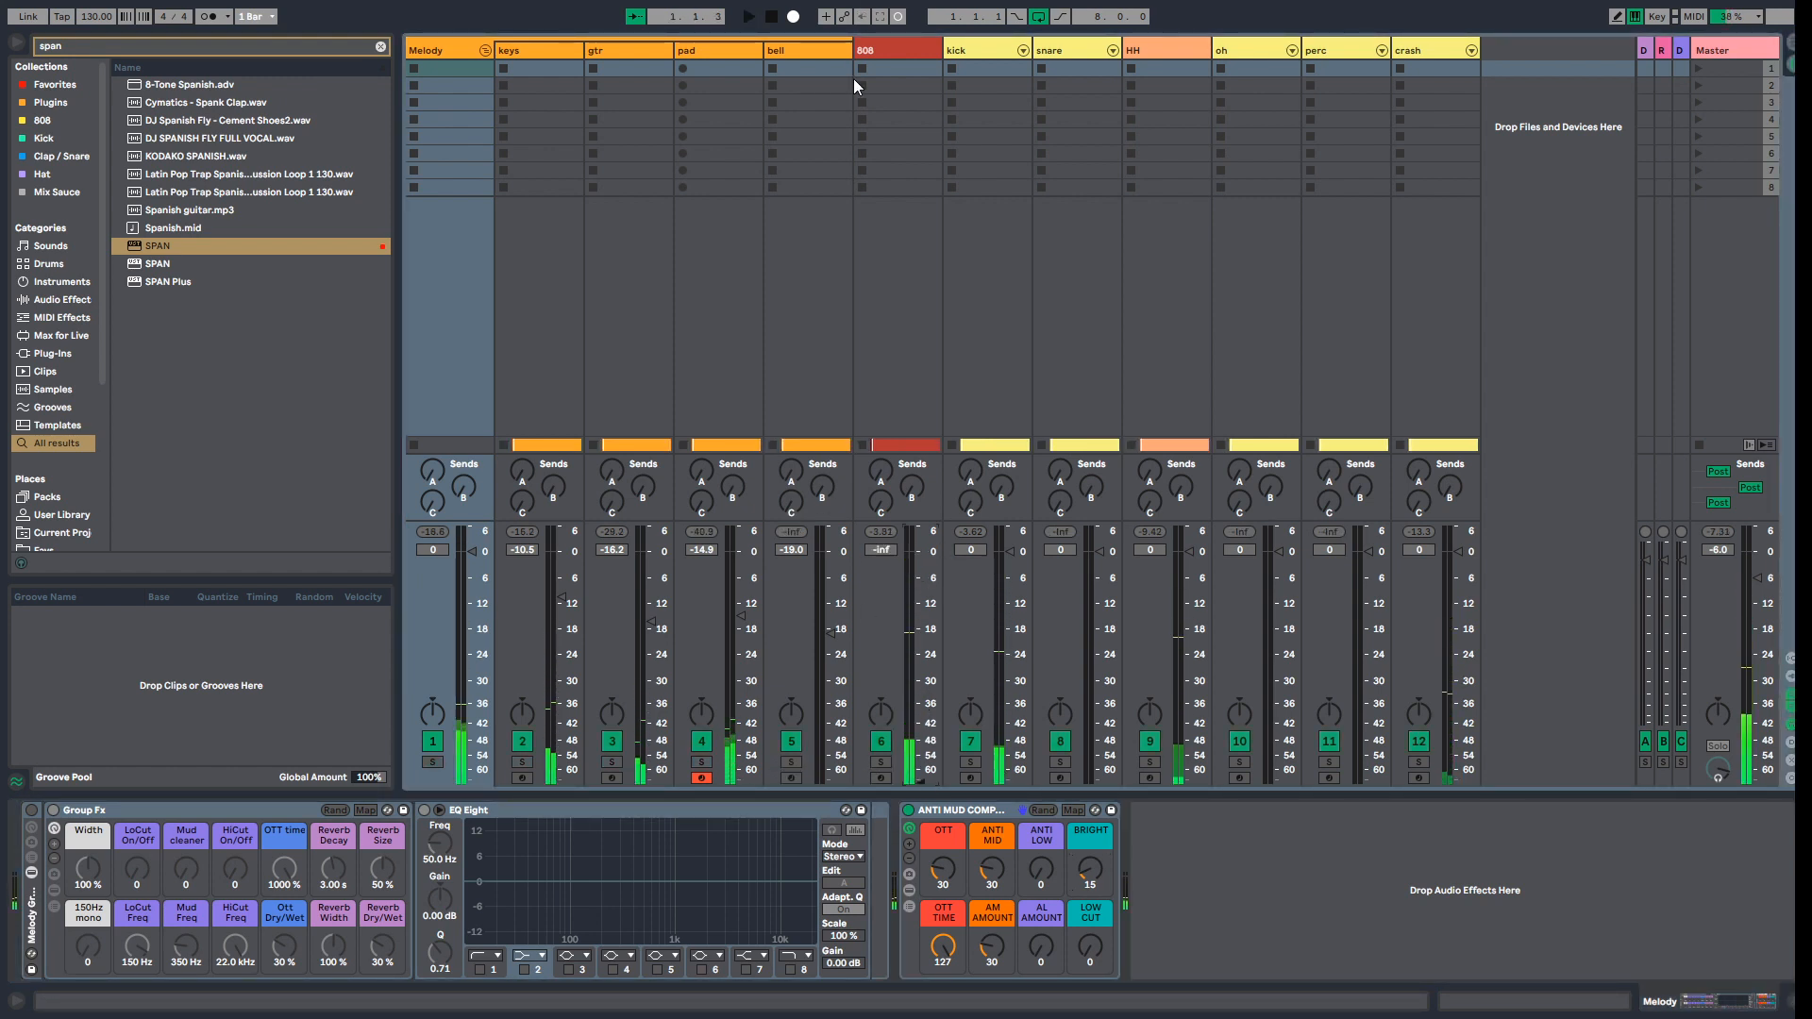
click(878, 51)
shift+click(1429, 49)
drag(1004, 552, 1004, 782)
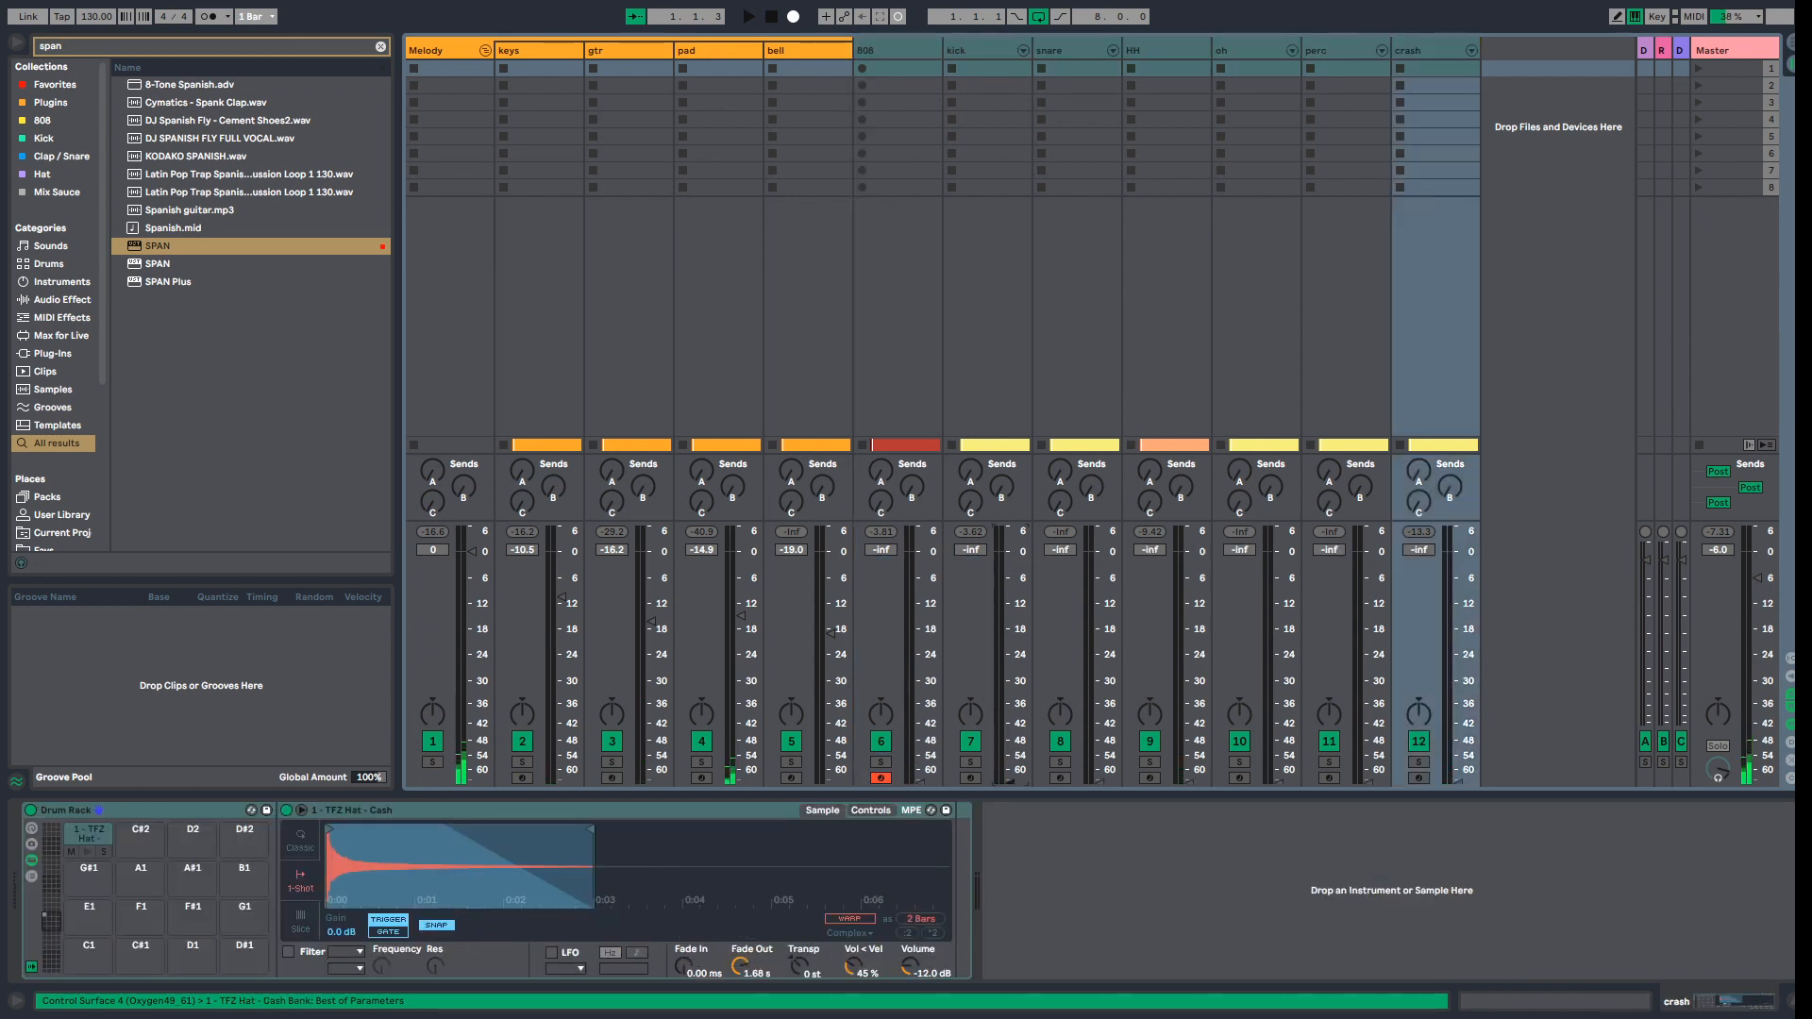
Step: Play the beat and bring the 808 track's volume up to -9.6 dB against the melody
click(880, 48)
key(space)
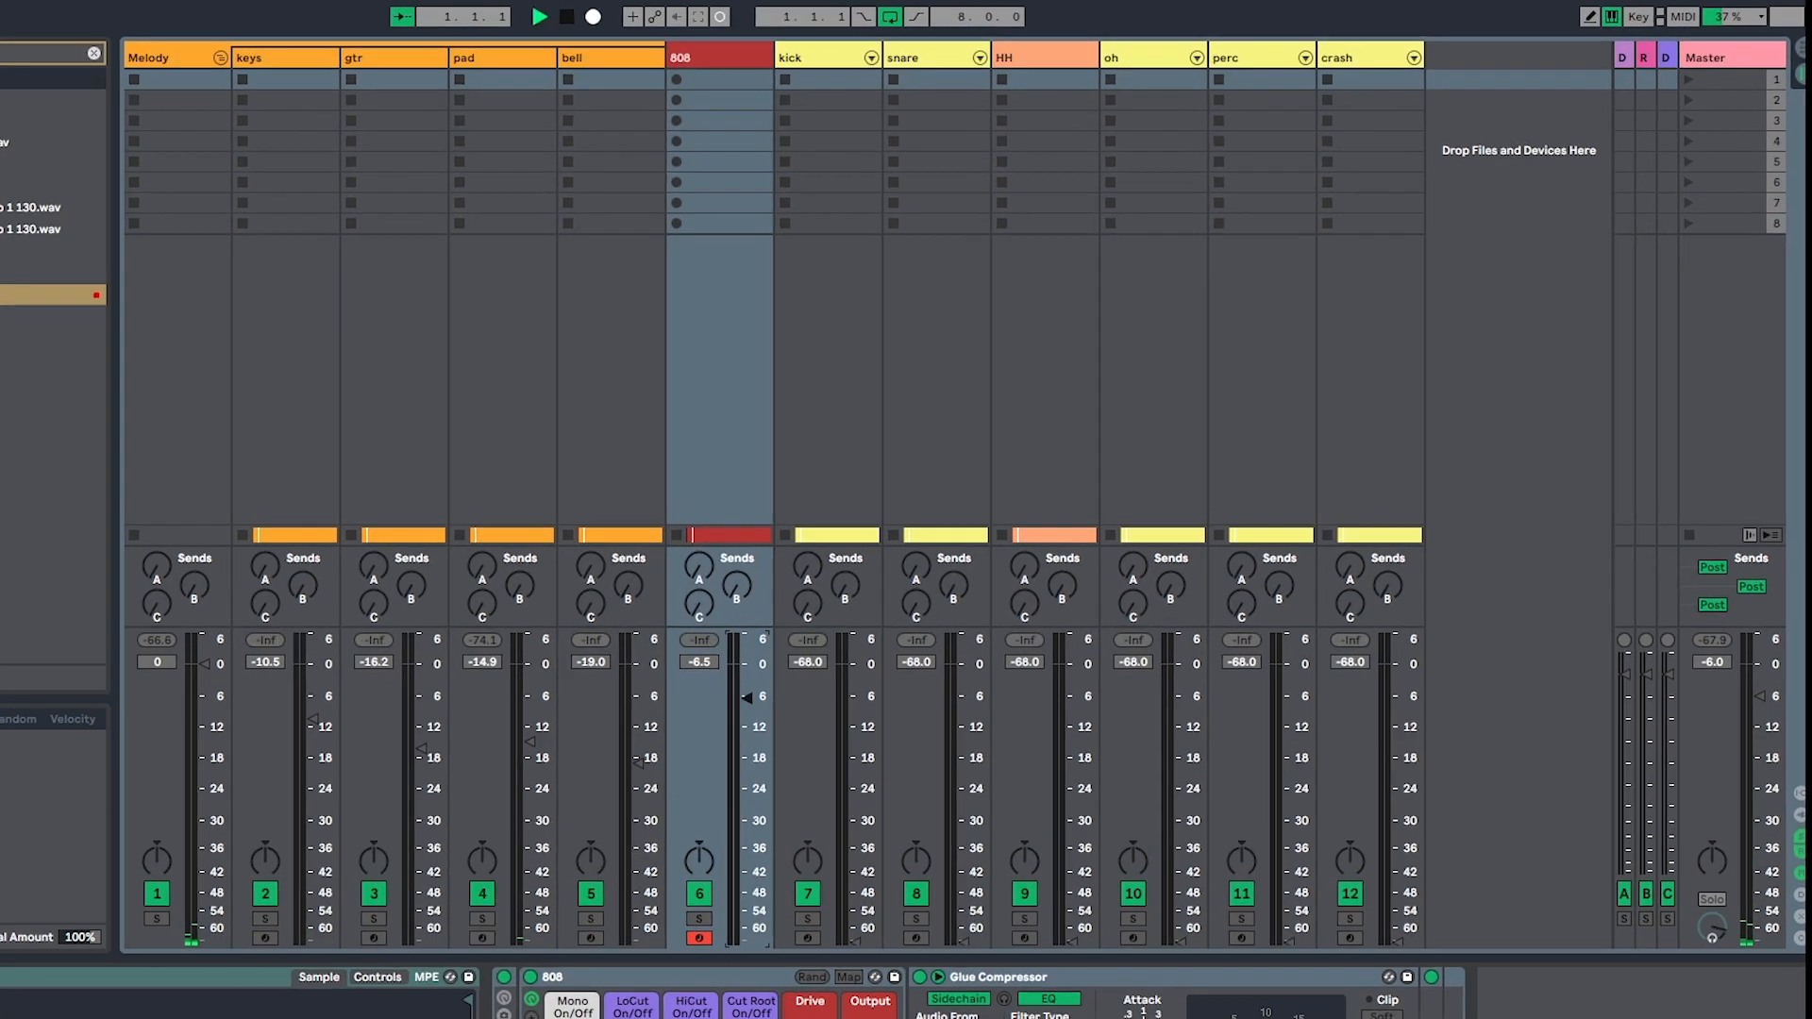
drag(921, 579, 921, 662)
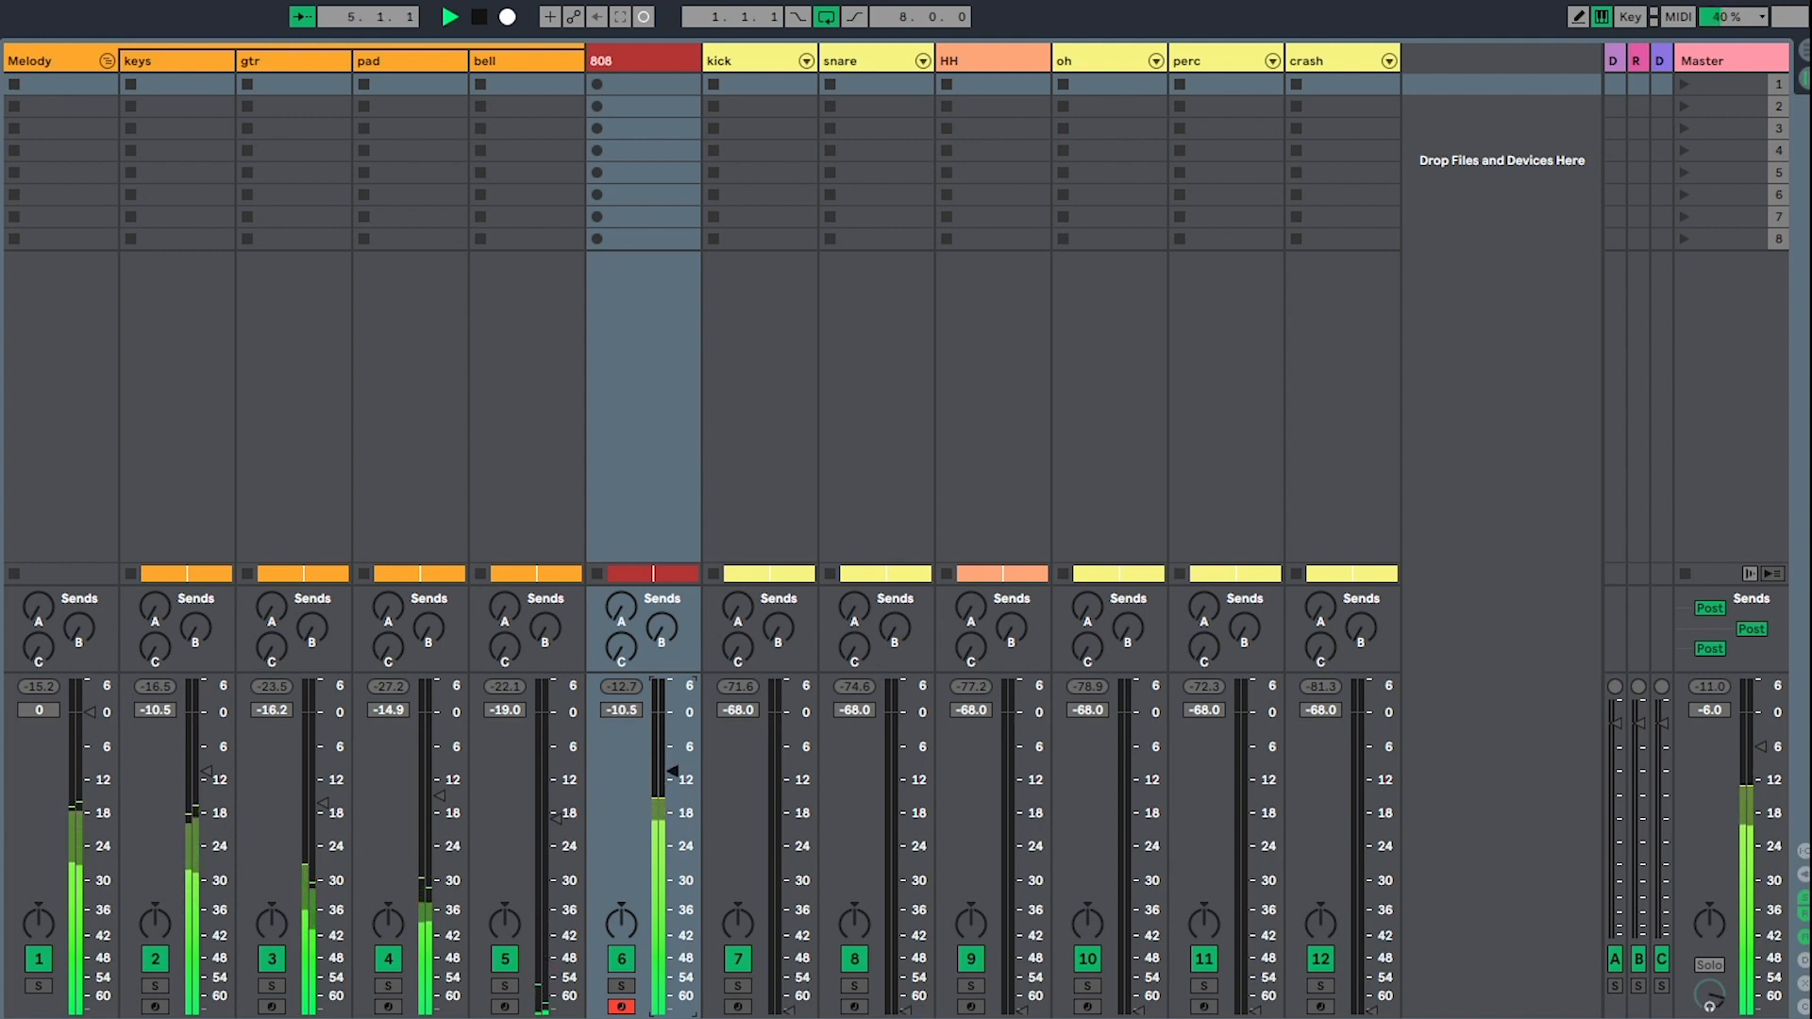
drag(672, 771, 666, 766)
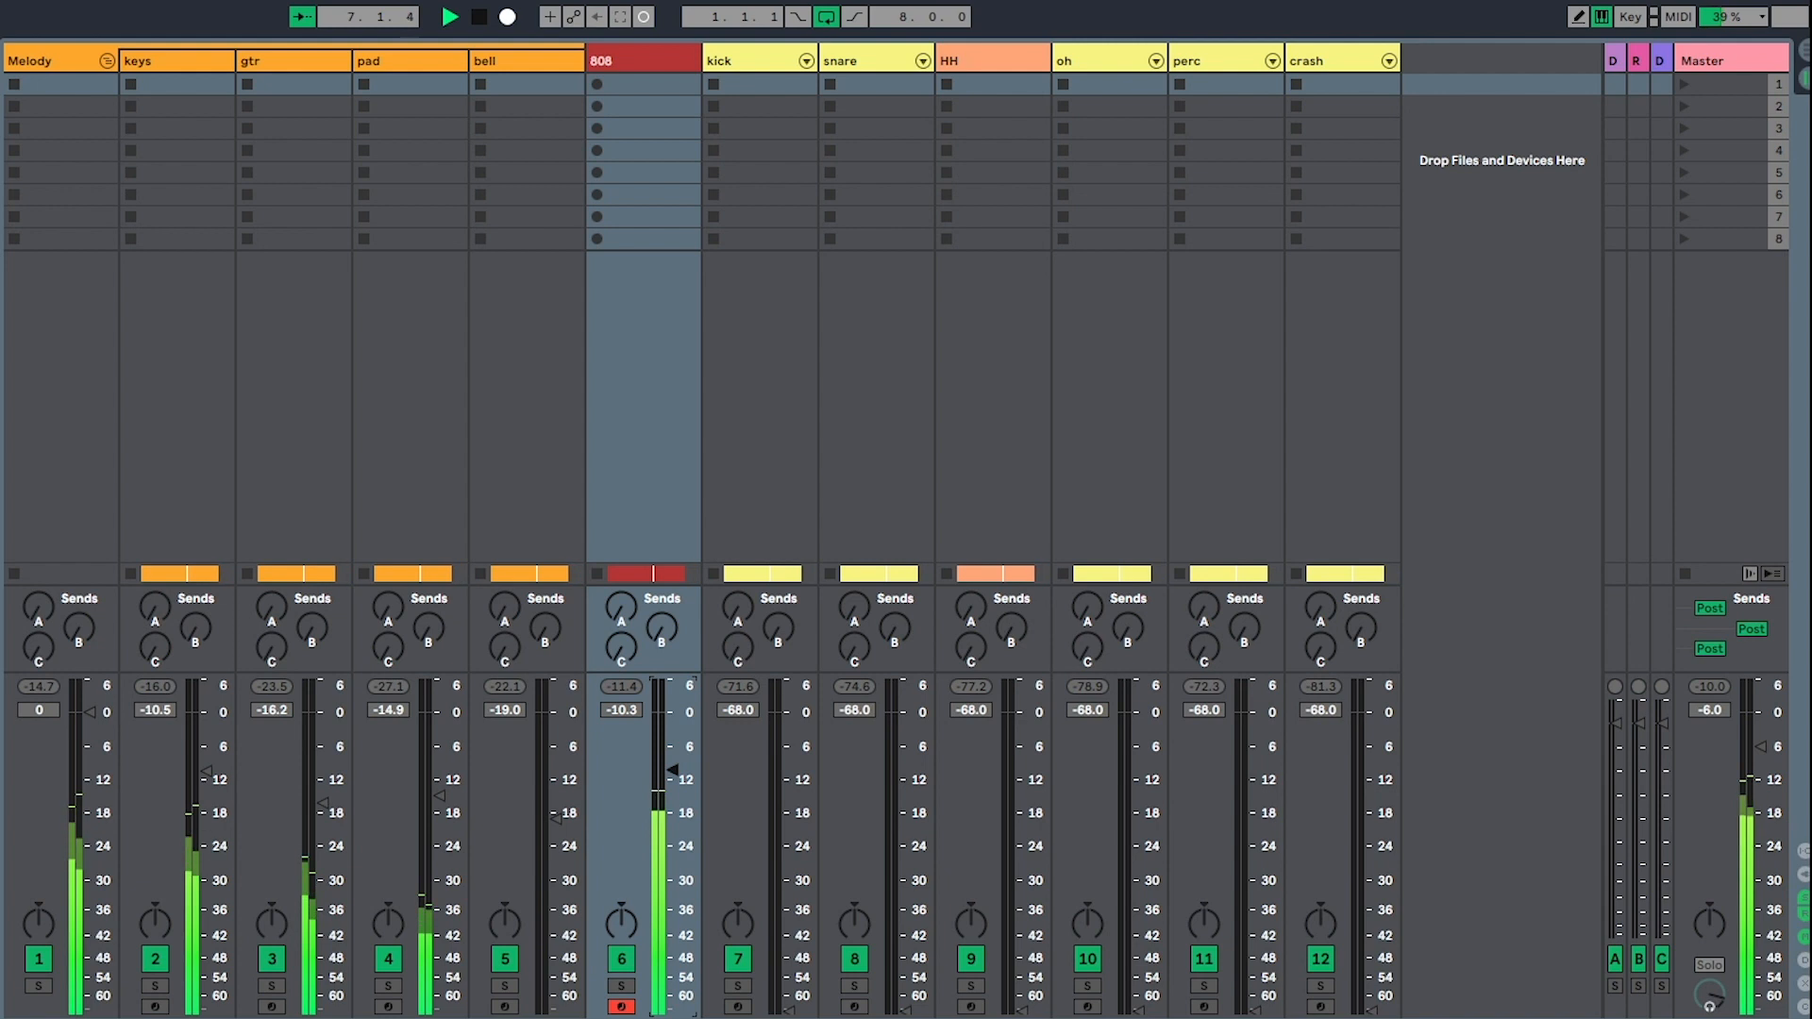
click(696, 730)
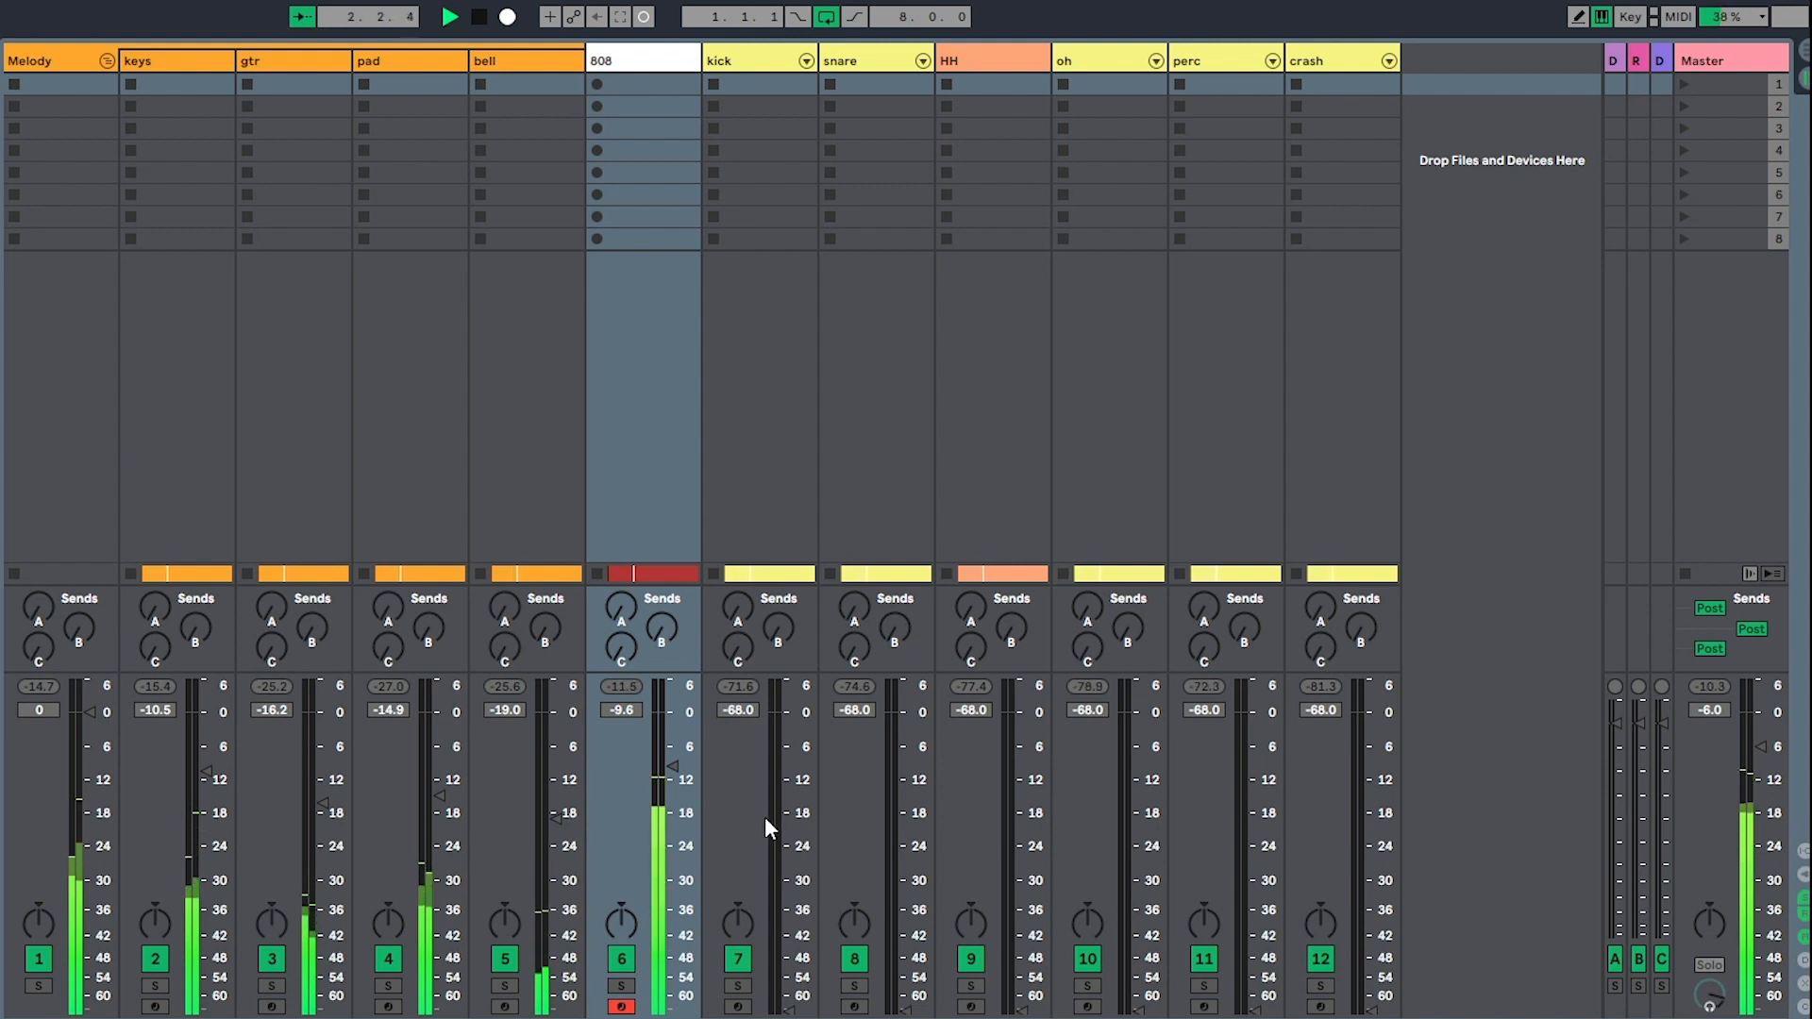
Step: Bring the kick track's volume up to -8.5 dB and the snare track's volume up to -4.3 dB during playback
drag(804, 827, 803, 783)
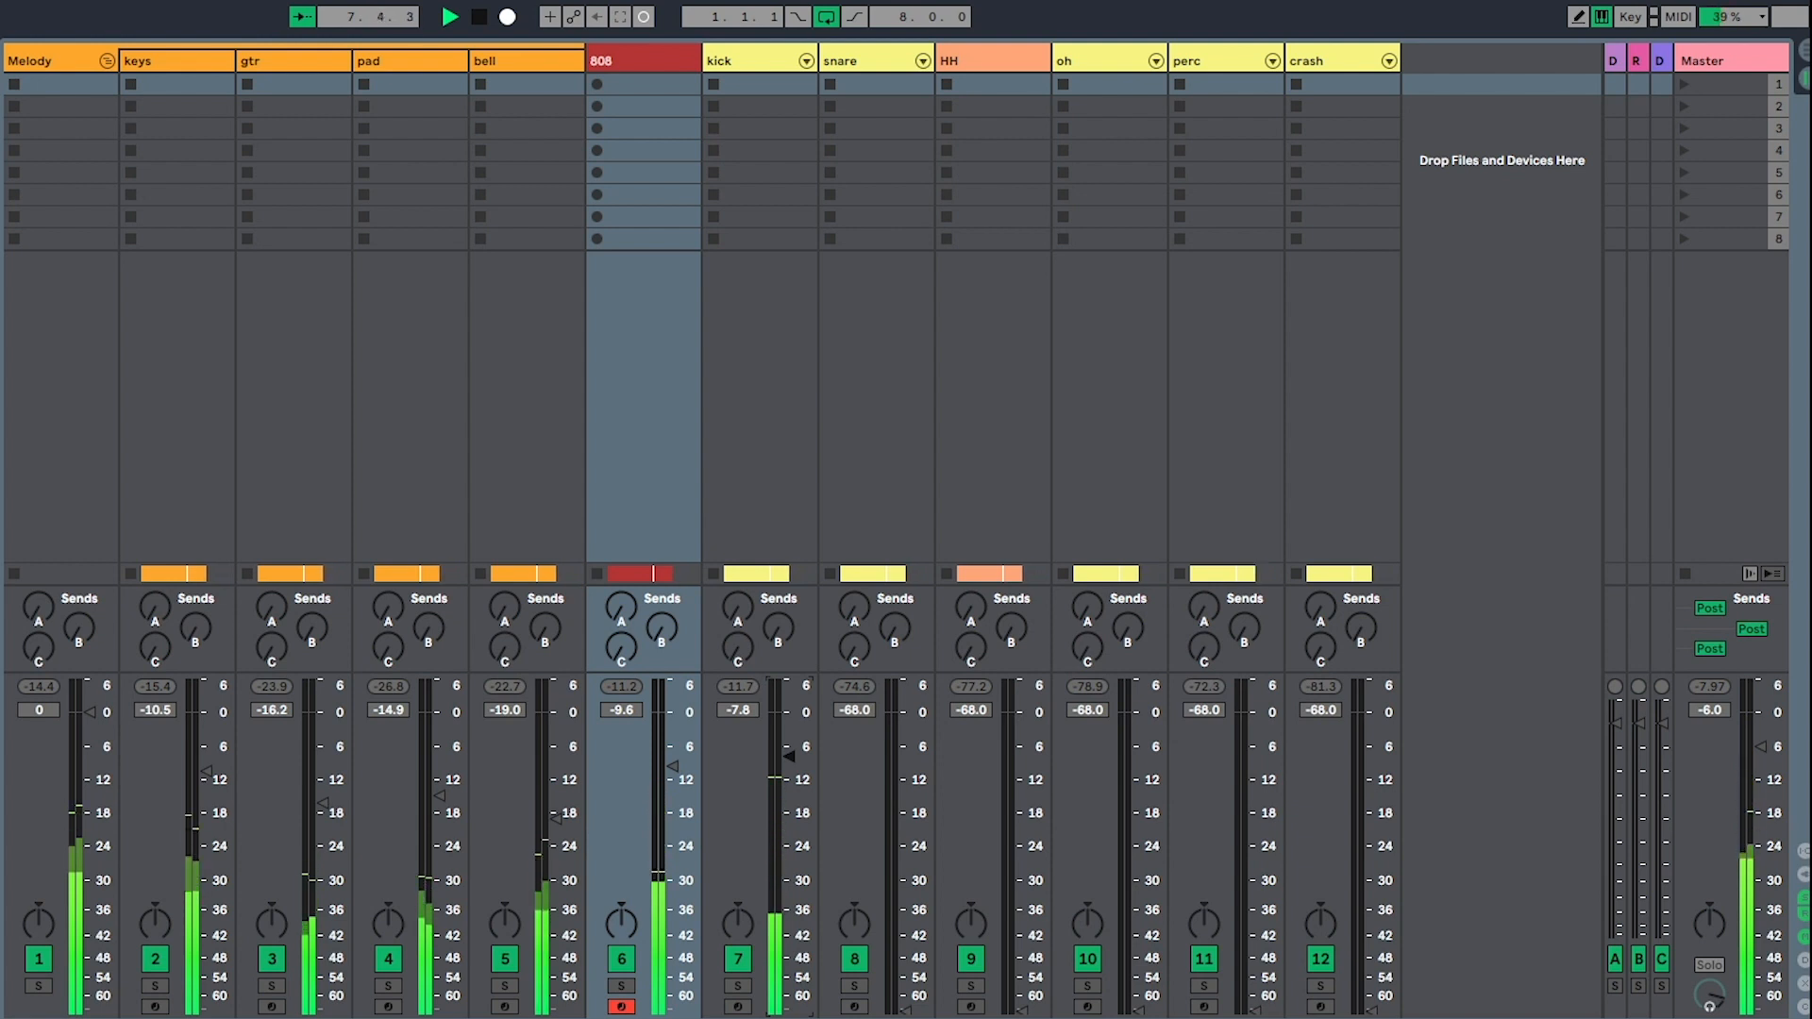
drag(789, 755, 801, 762)
drag(905, 793, 905, 760)
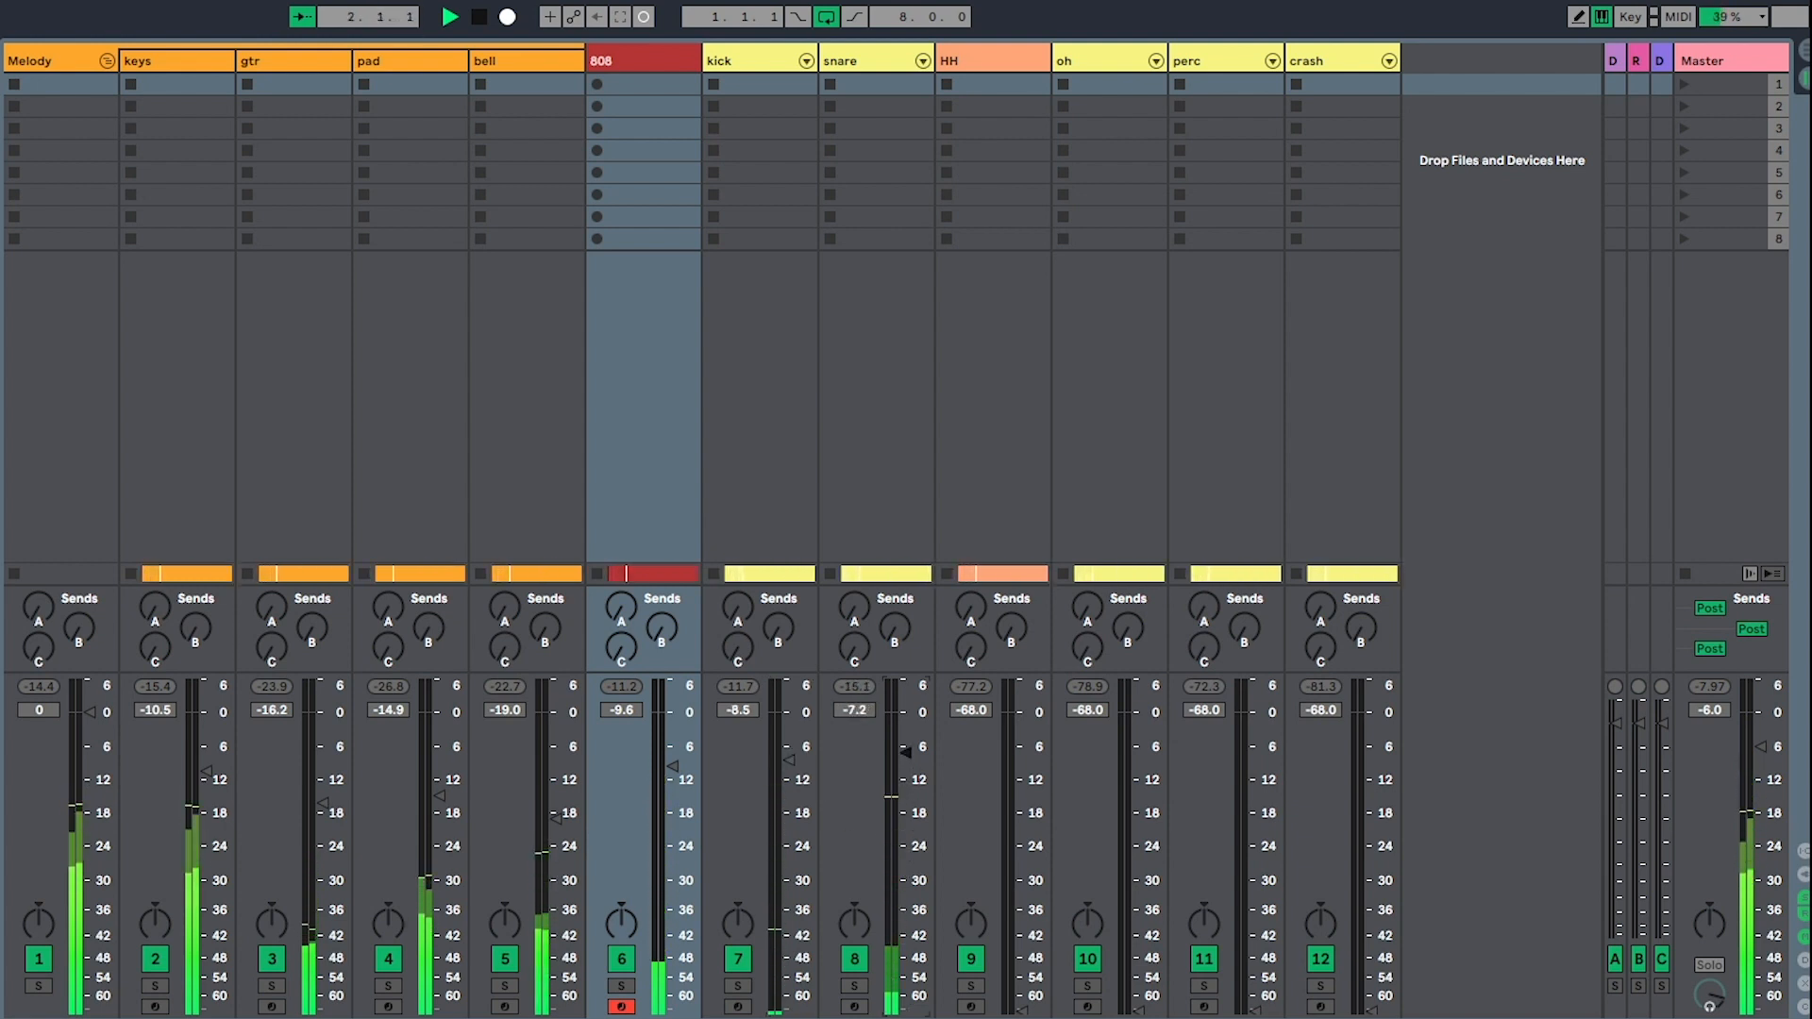
drag(905, 748, 905, 739)
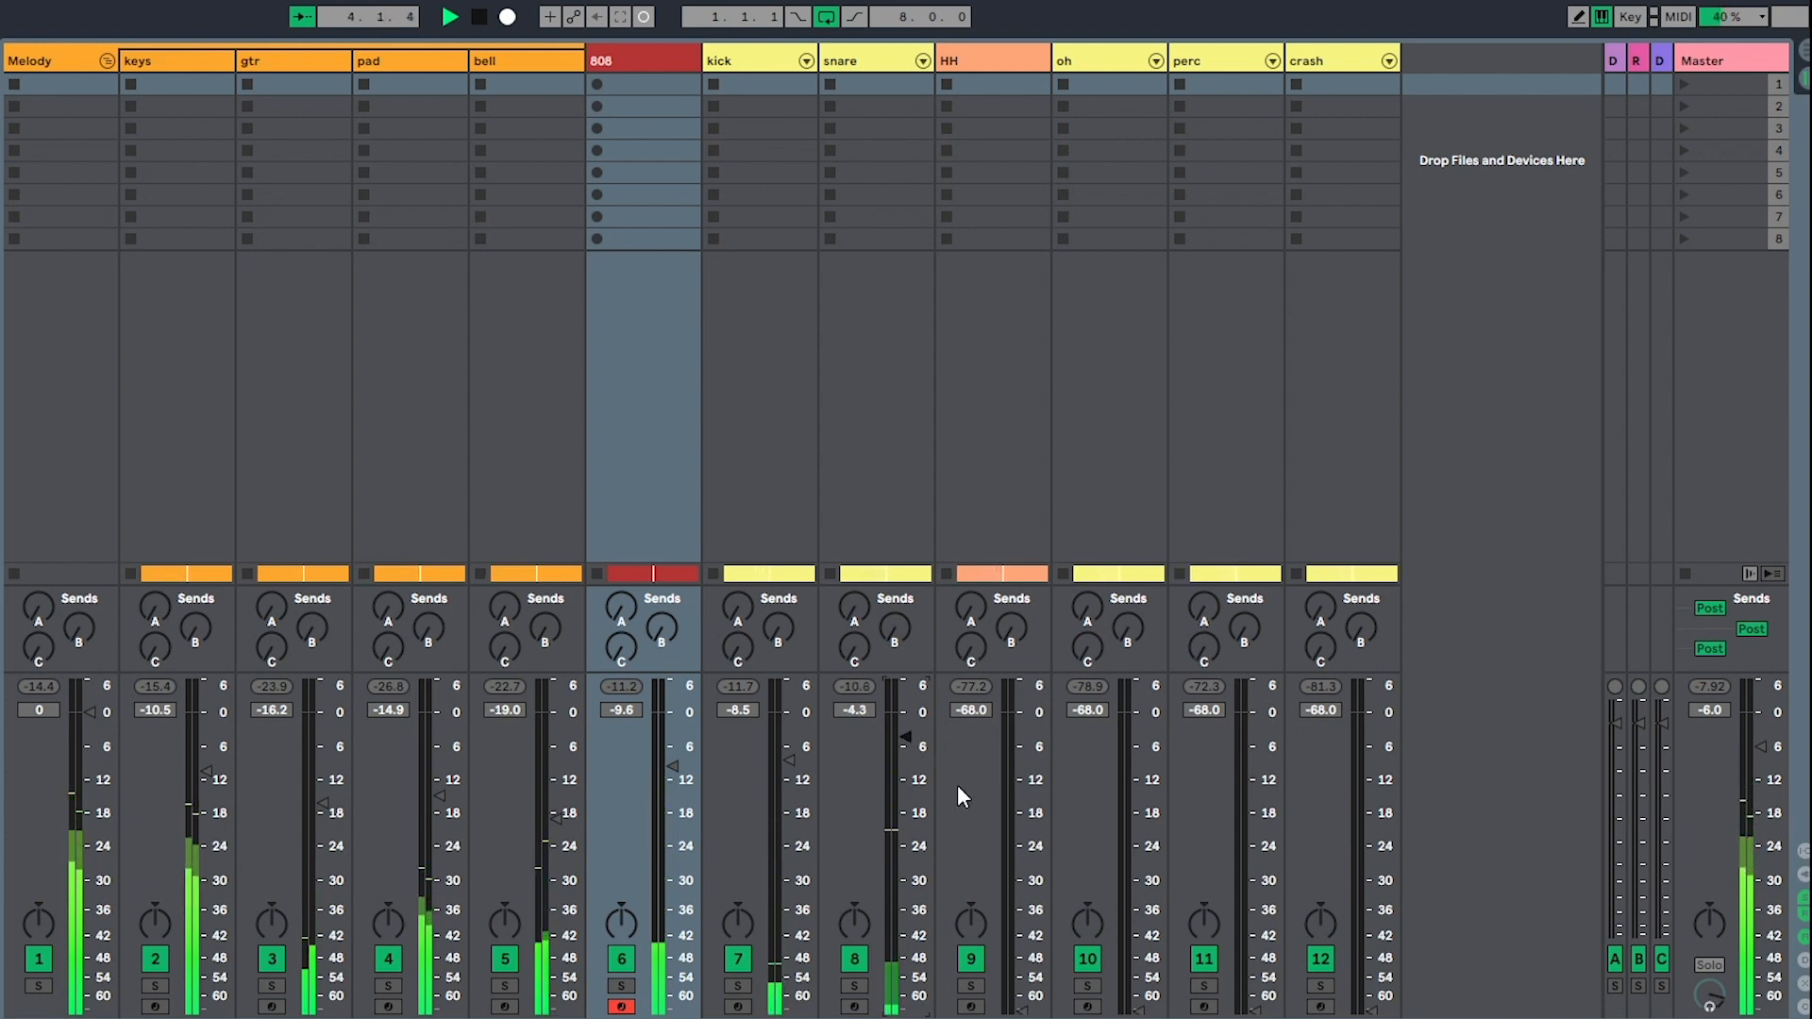
Step: Raise the HH track to -10.0 dB and the oh and perc tracks to -12.0 dB, and stop playback
drag(1022, 812, 1022, 775)
drag(1126, 805, 1138, 761)
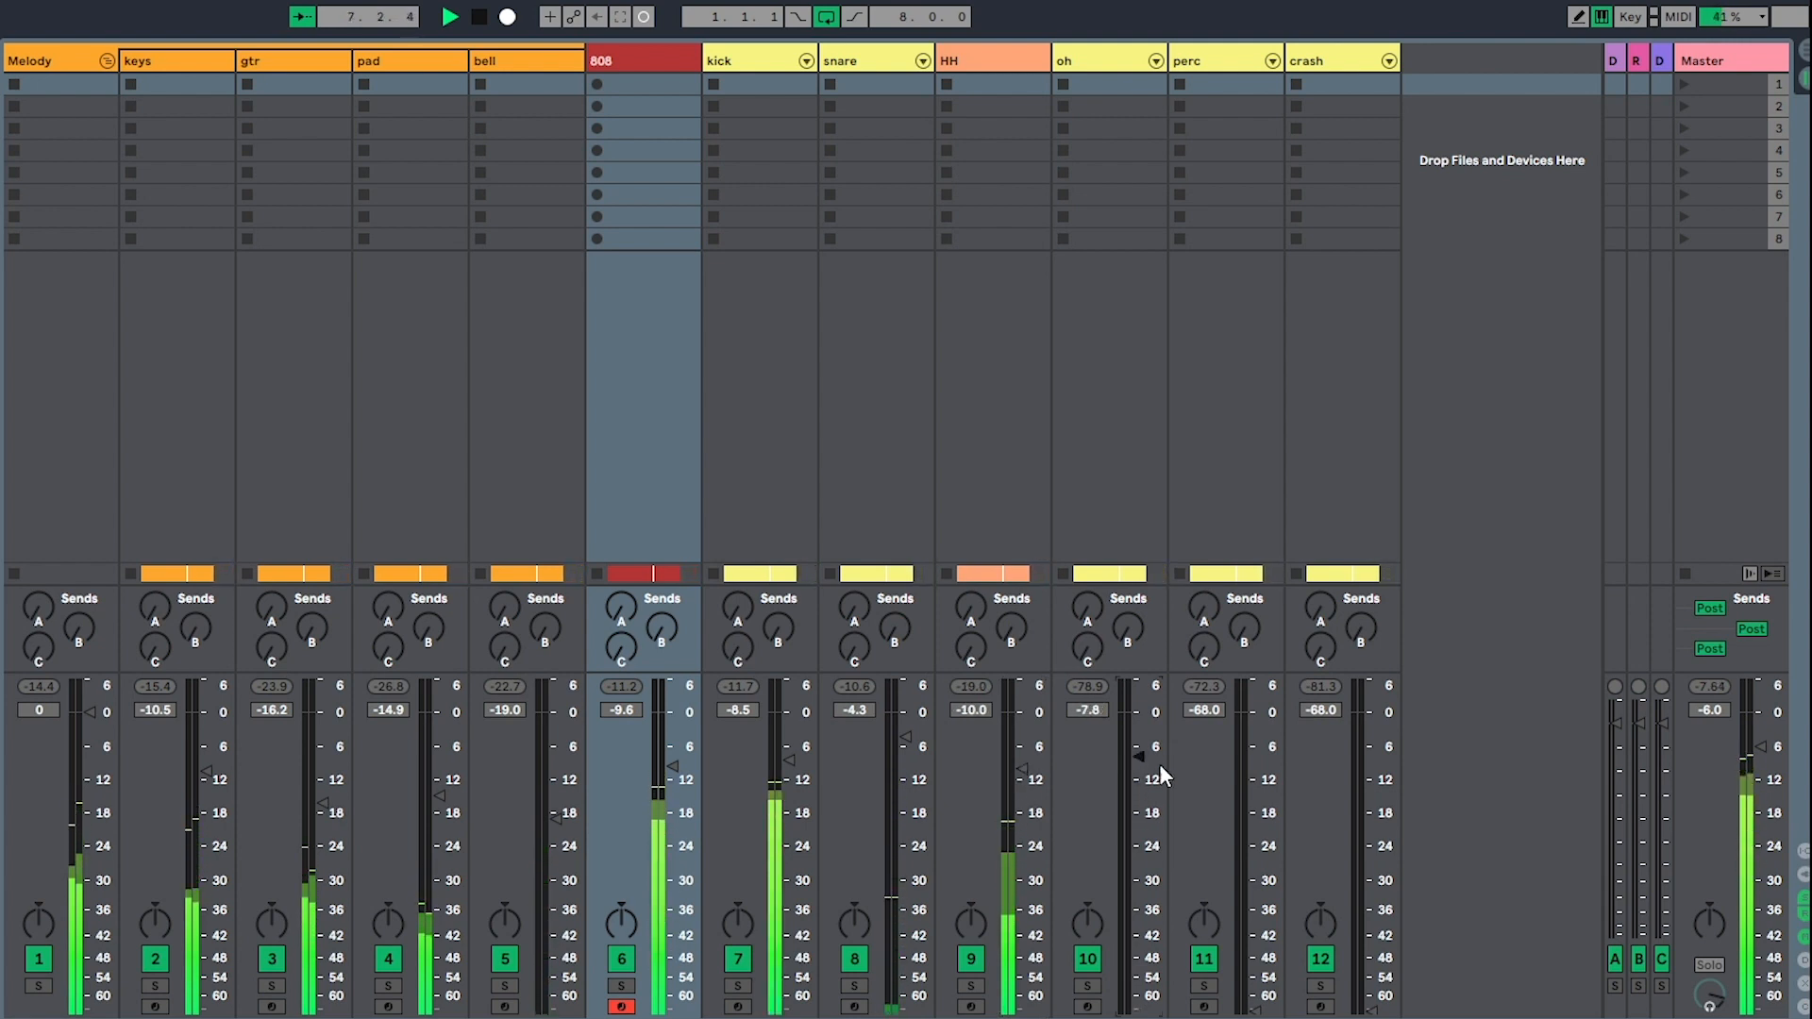
drag(1139, 782, 1140, 779)
drag(1255, 783, 1255, 779)
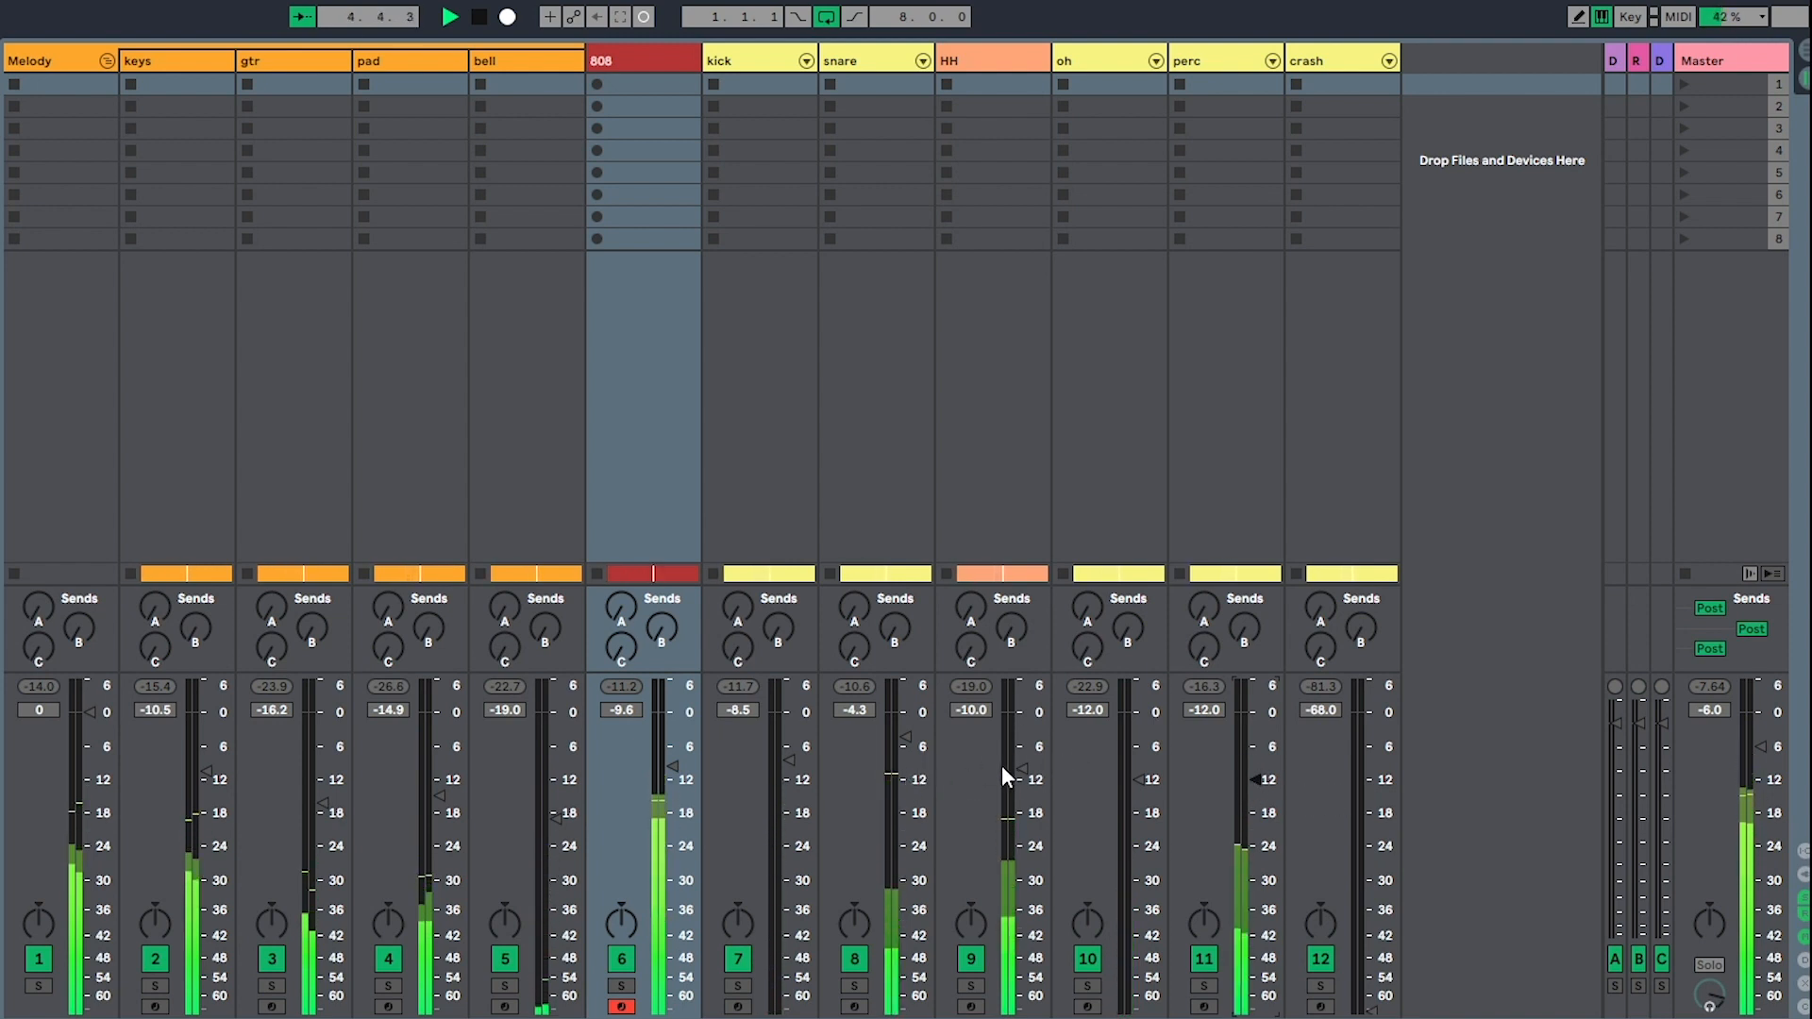
key(space)
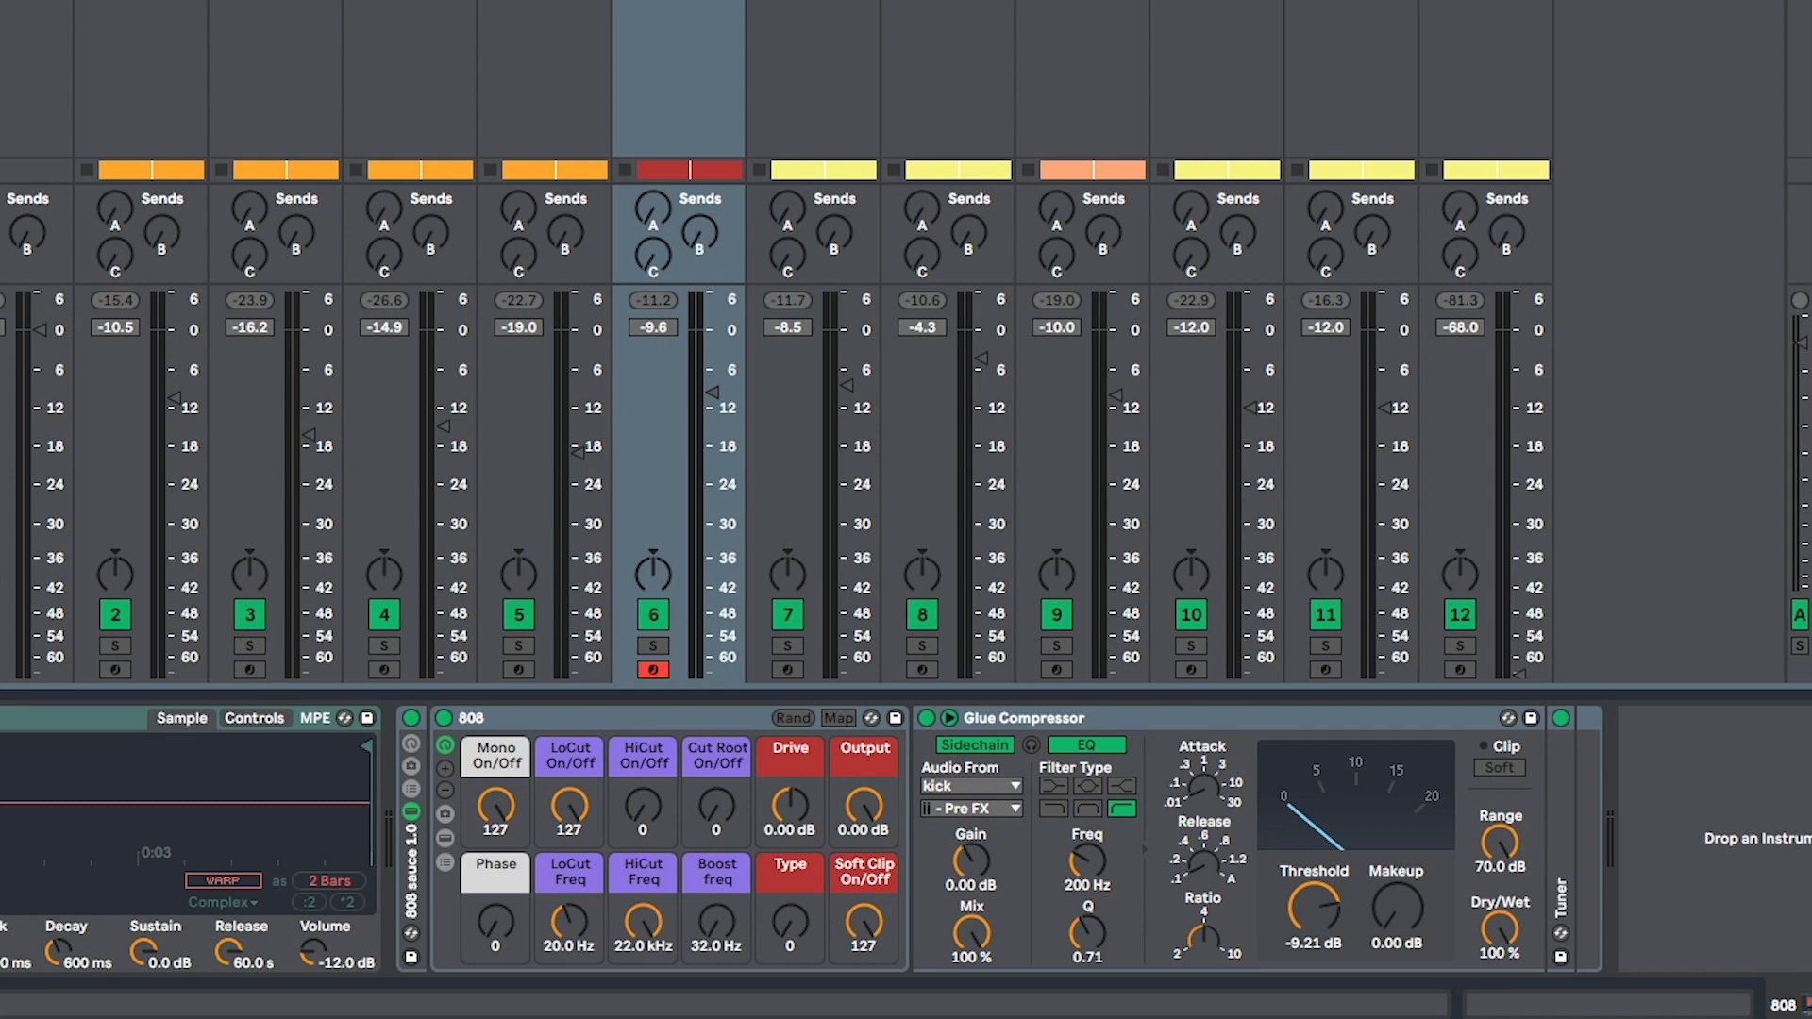
Step: Check the sidechain source in the 808 track's Glue Compressor and view the kick track's device chain
click(978, 784)
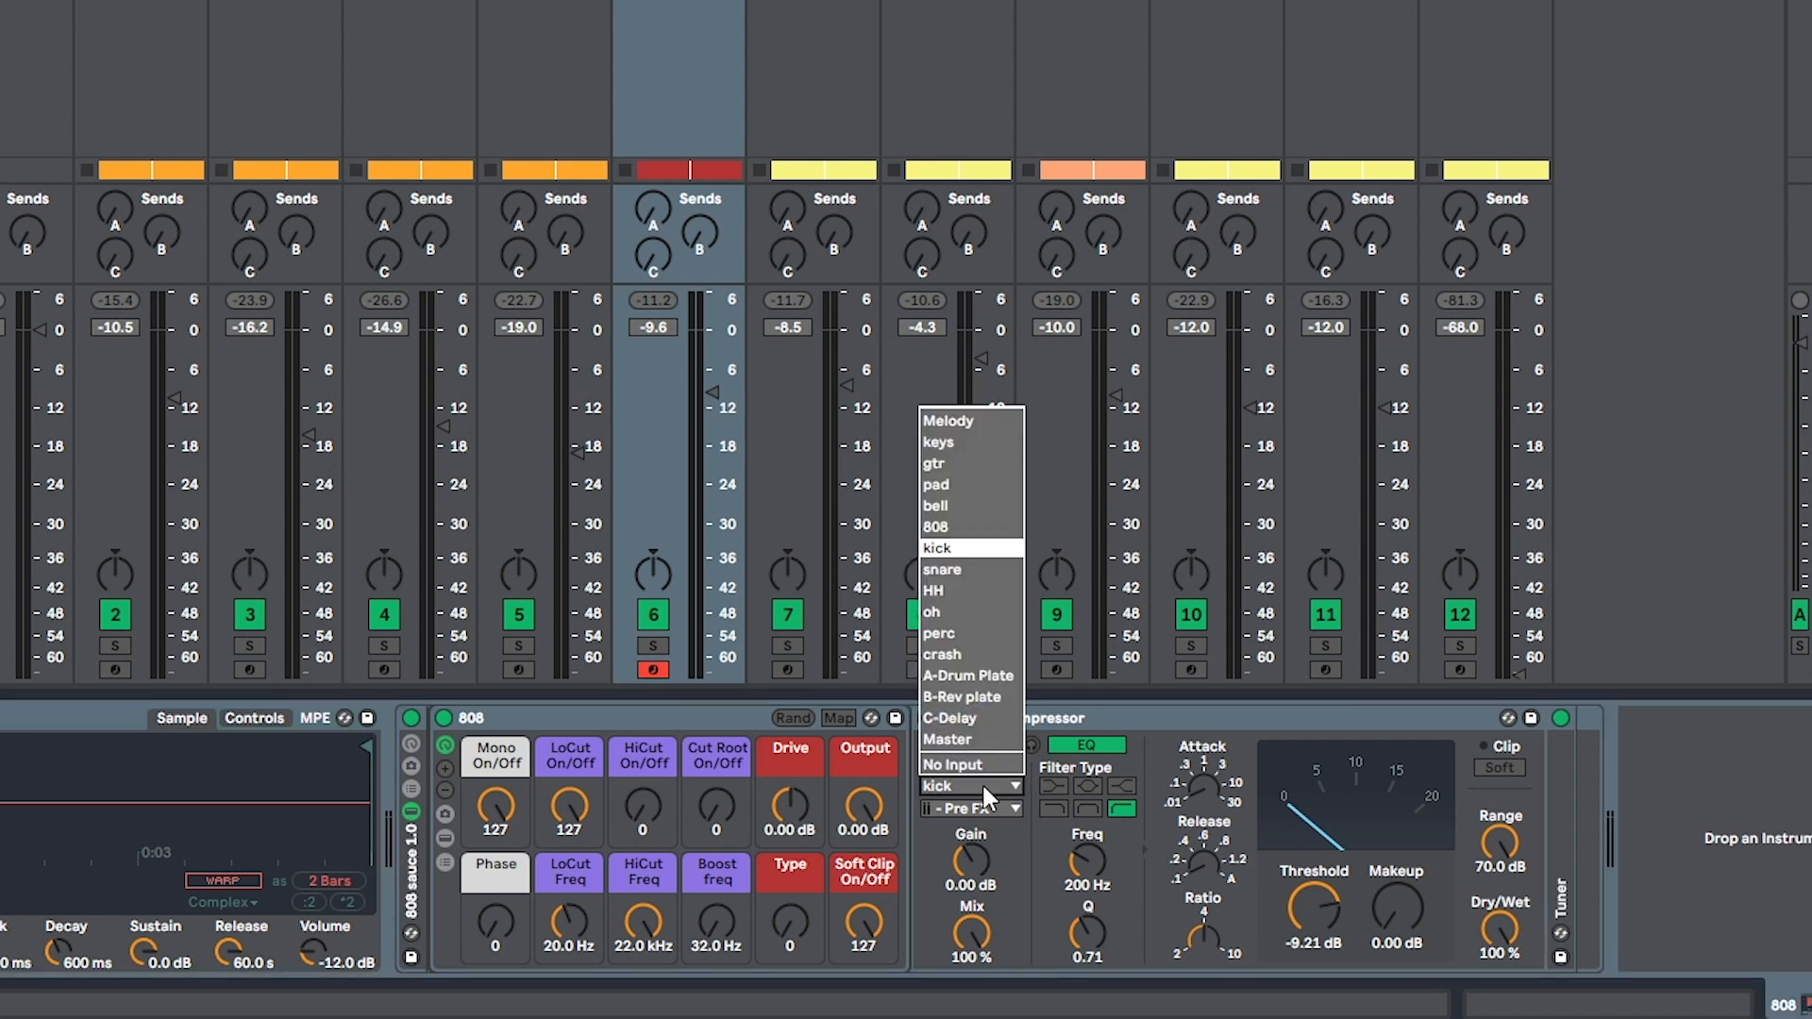
click(983, 784)
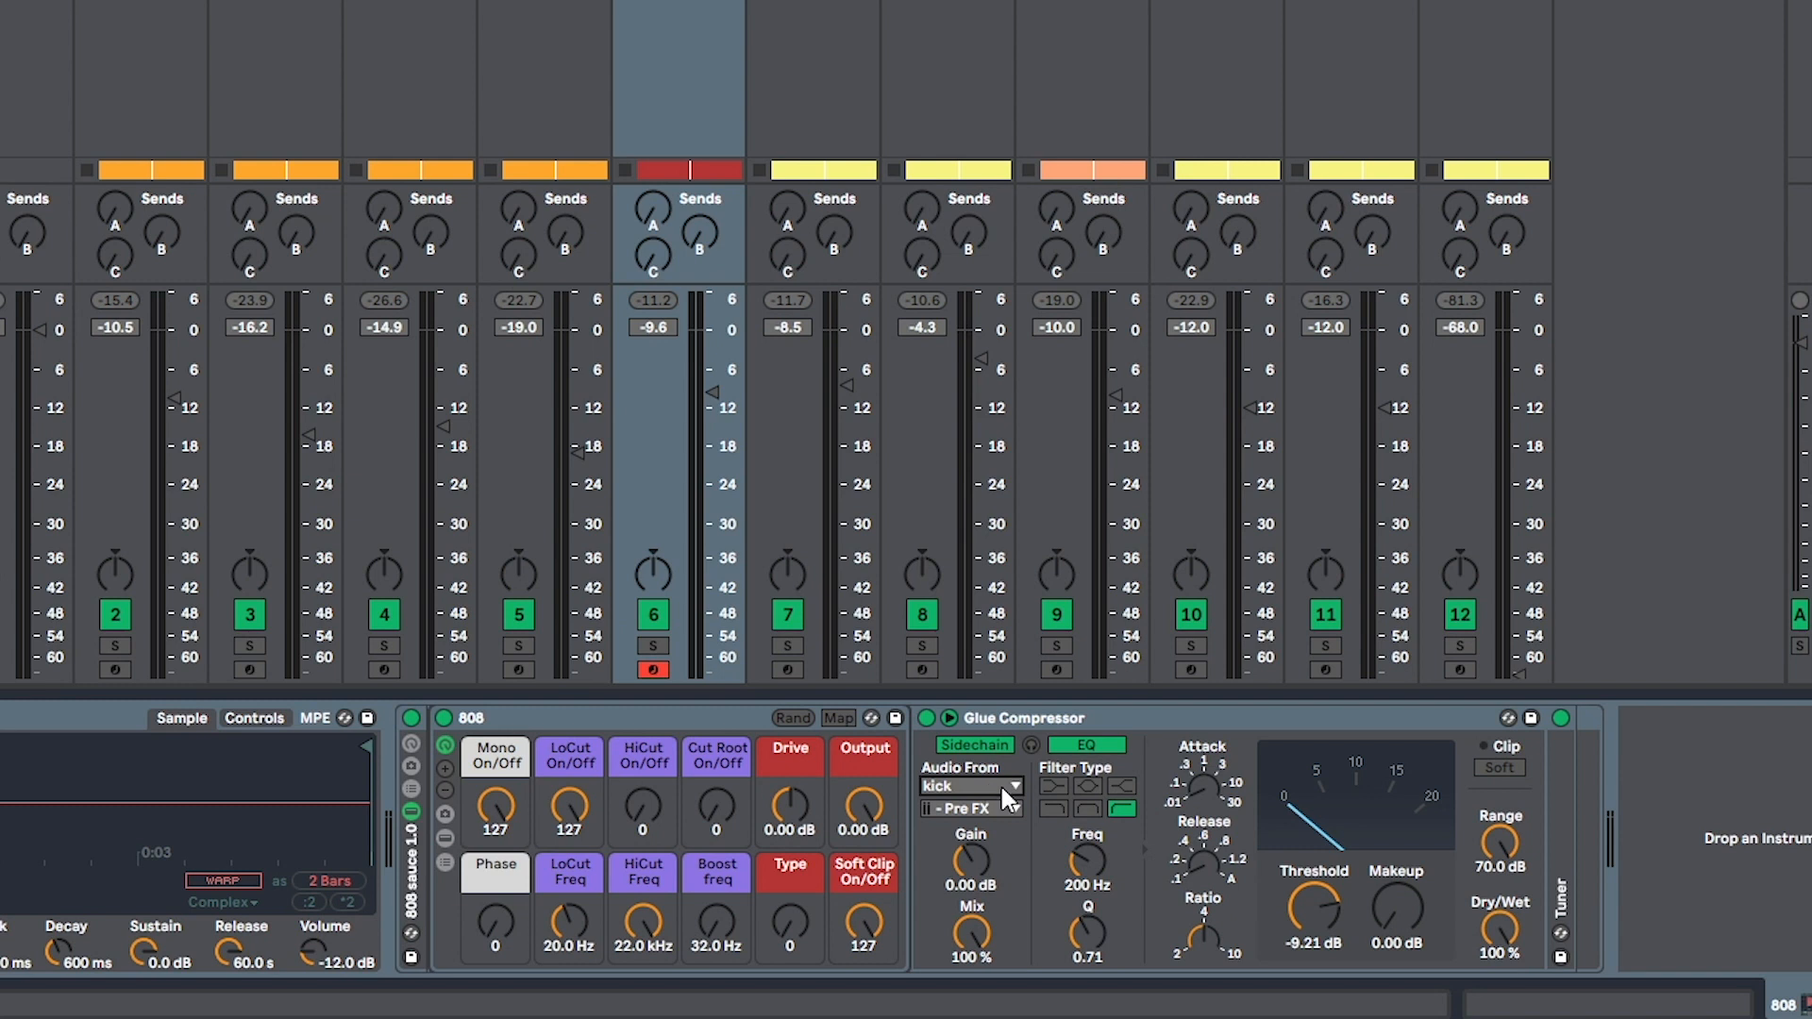
key(Right)
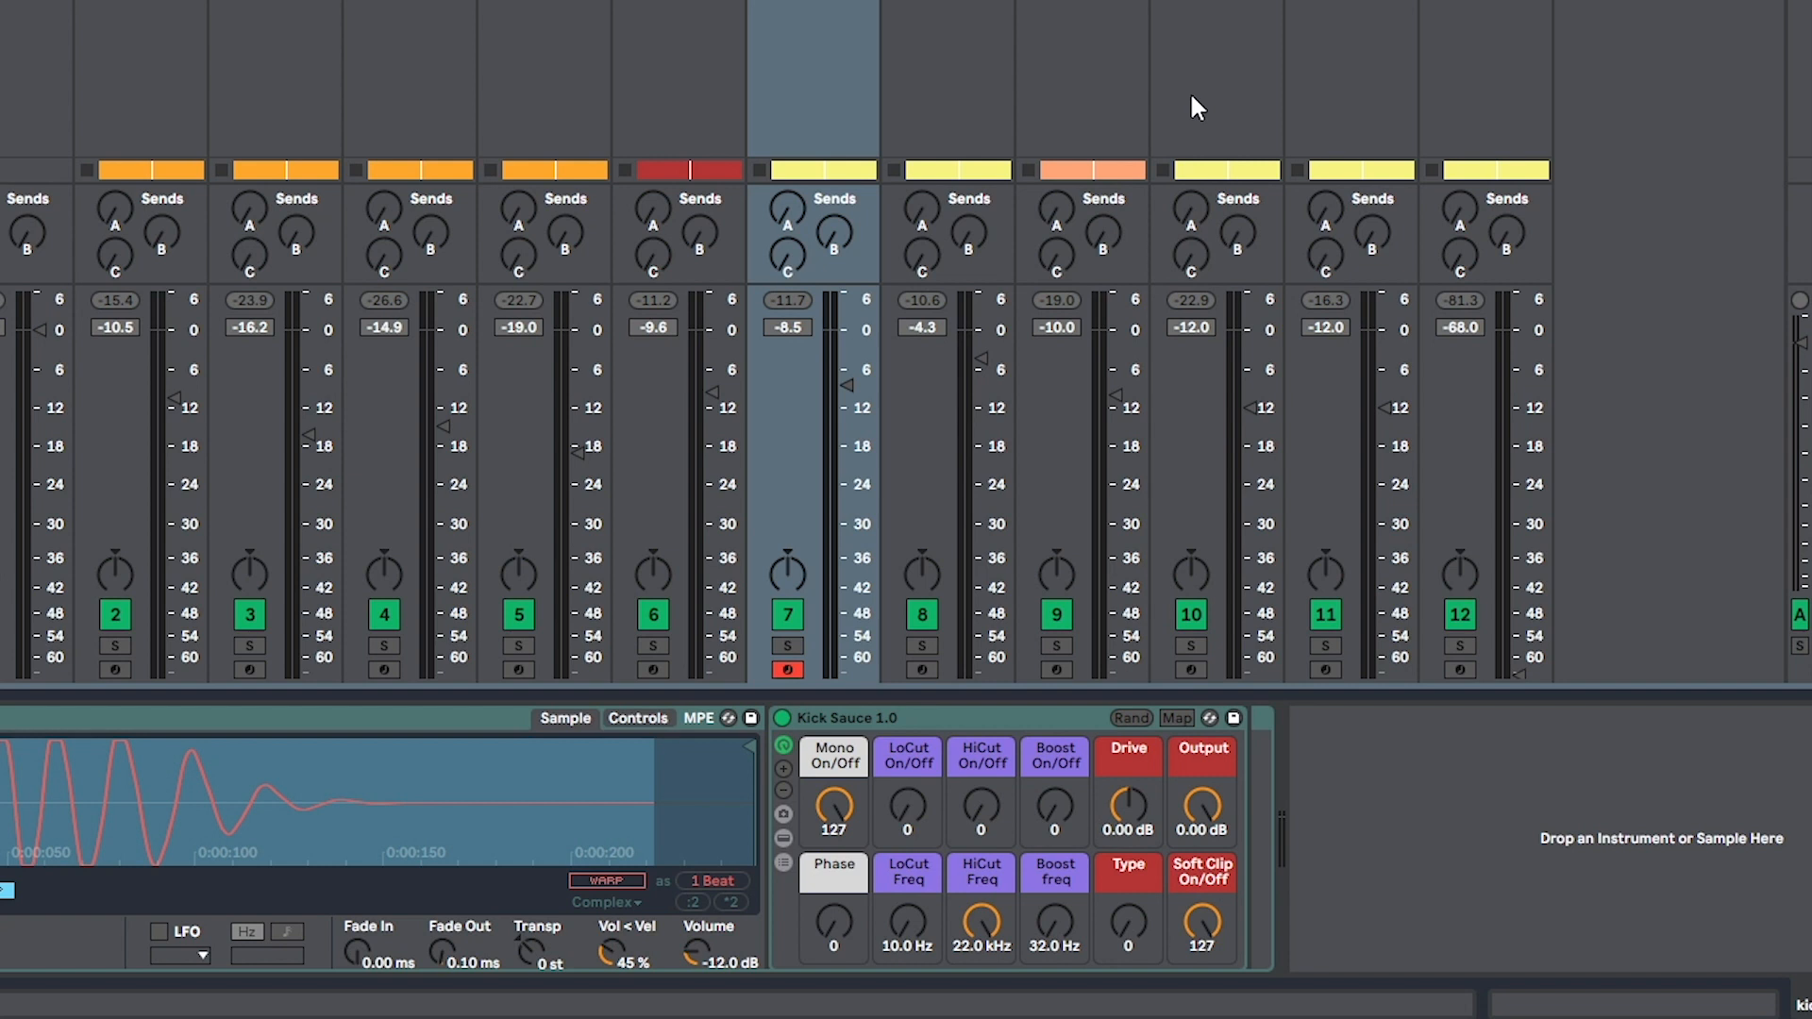
Step: Enable a low cut at 150 Hz in the snare's EQ Eight and set the snare track's volume to -4.0 dB
key(Right)
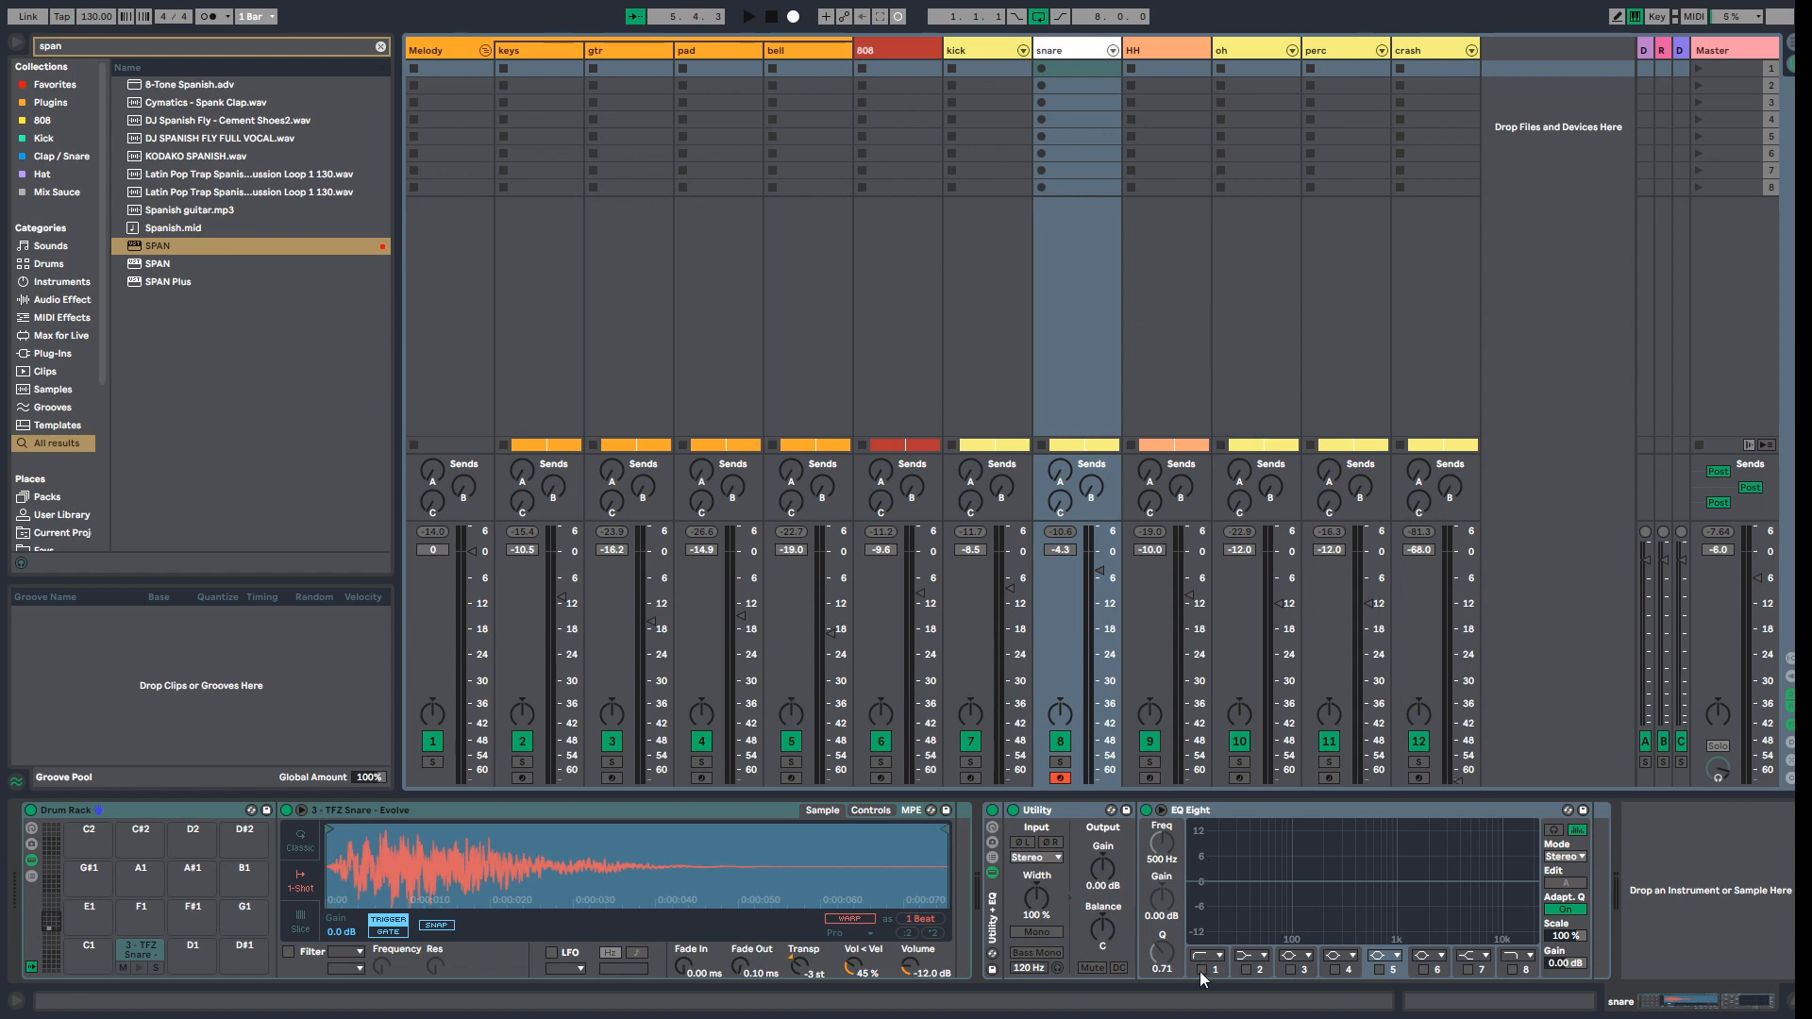
key(space)
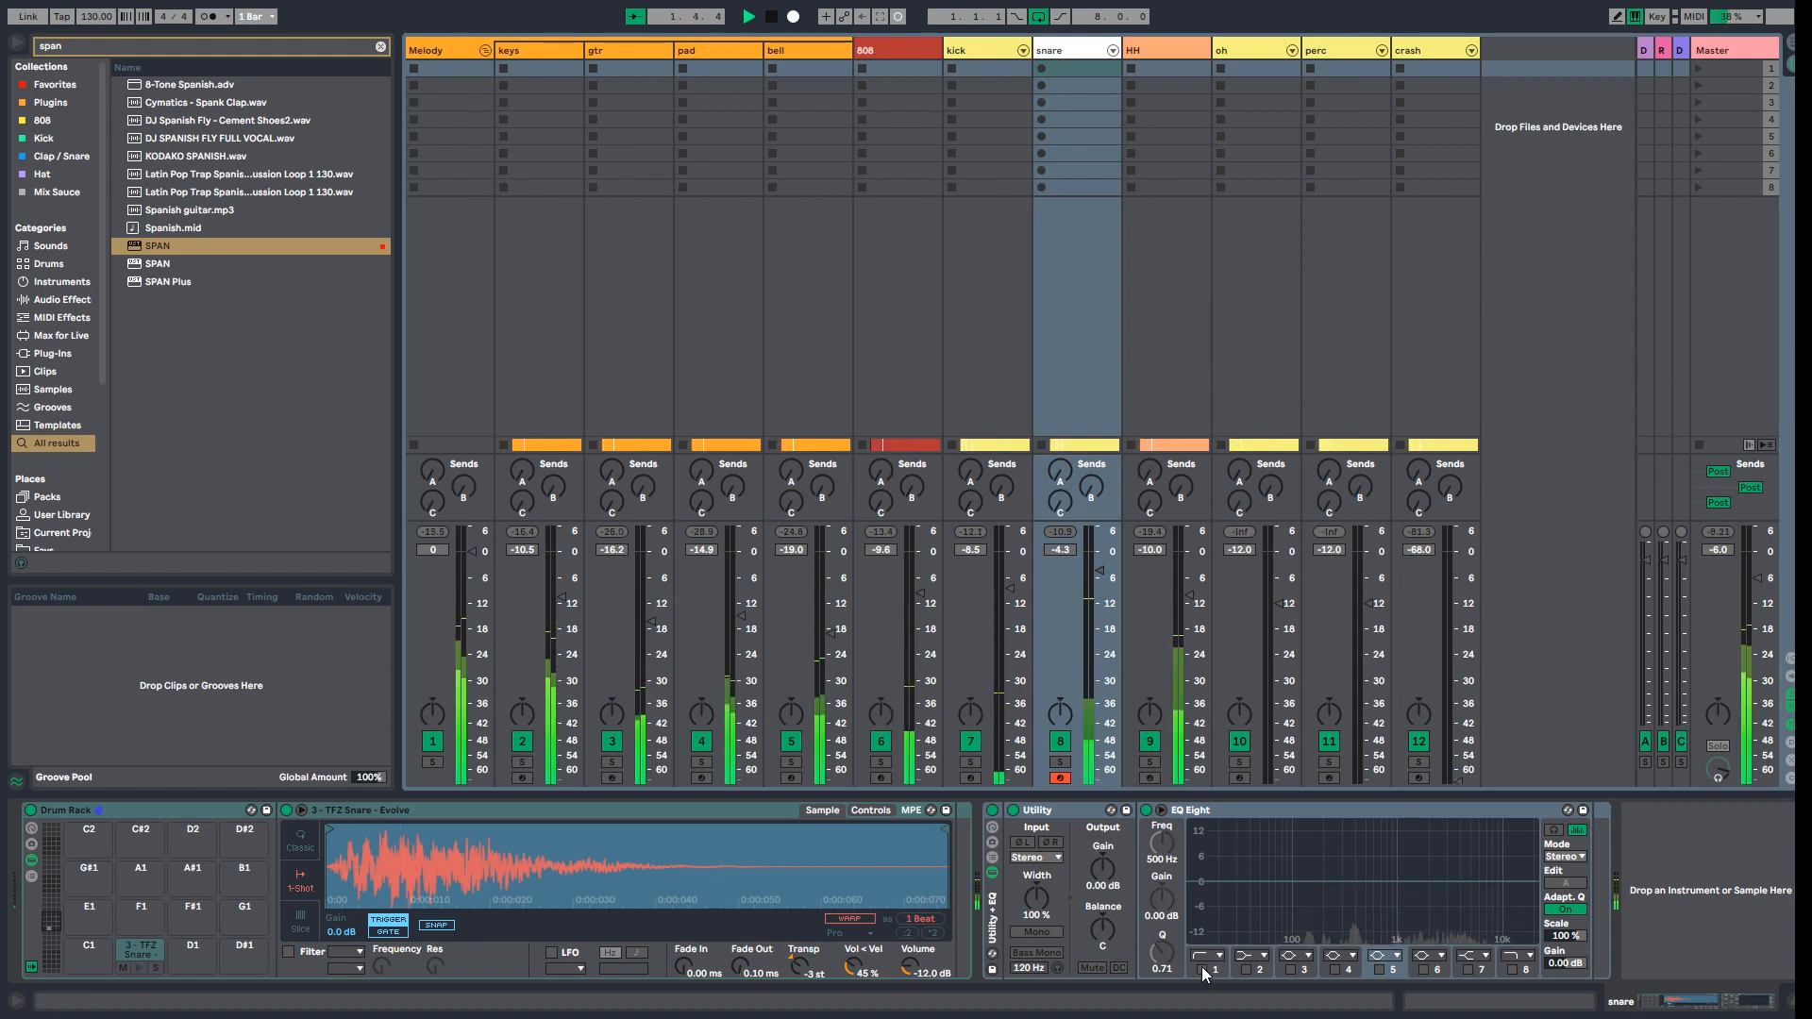
click(1201, 969)
drag(1172, 852, 1170, 848)
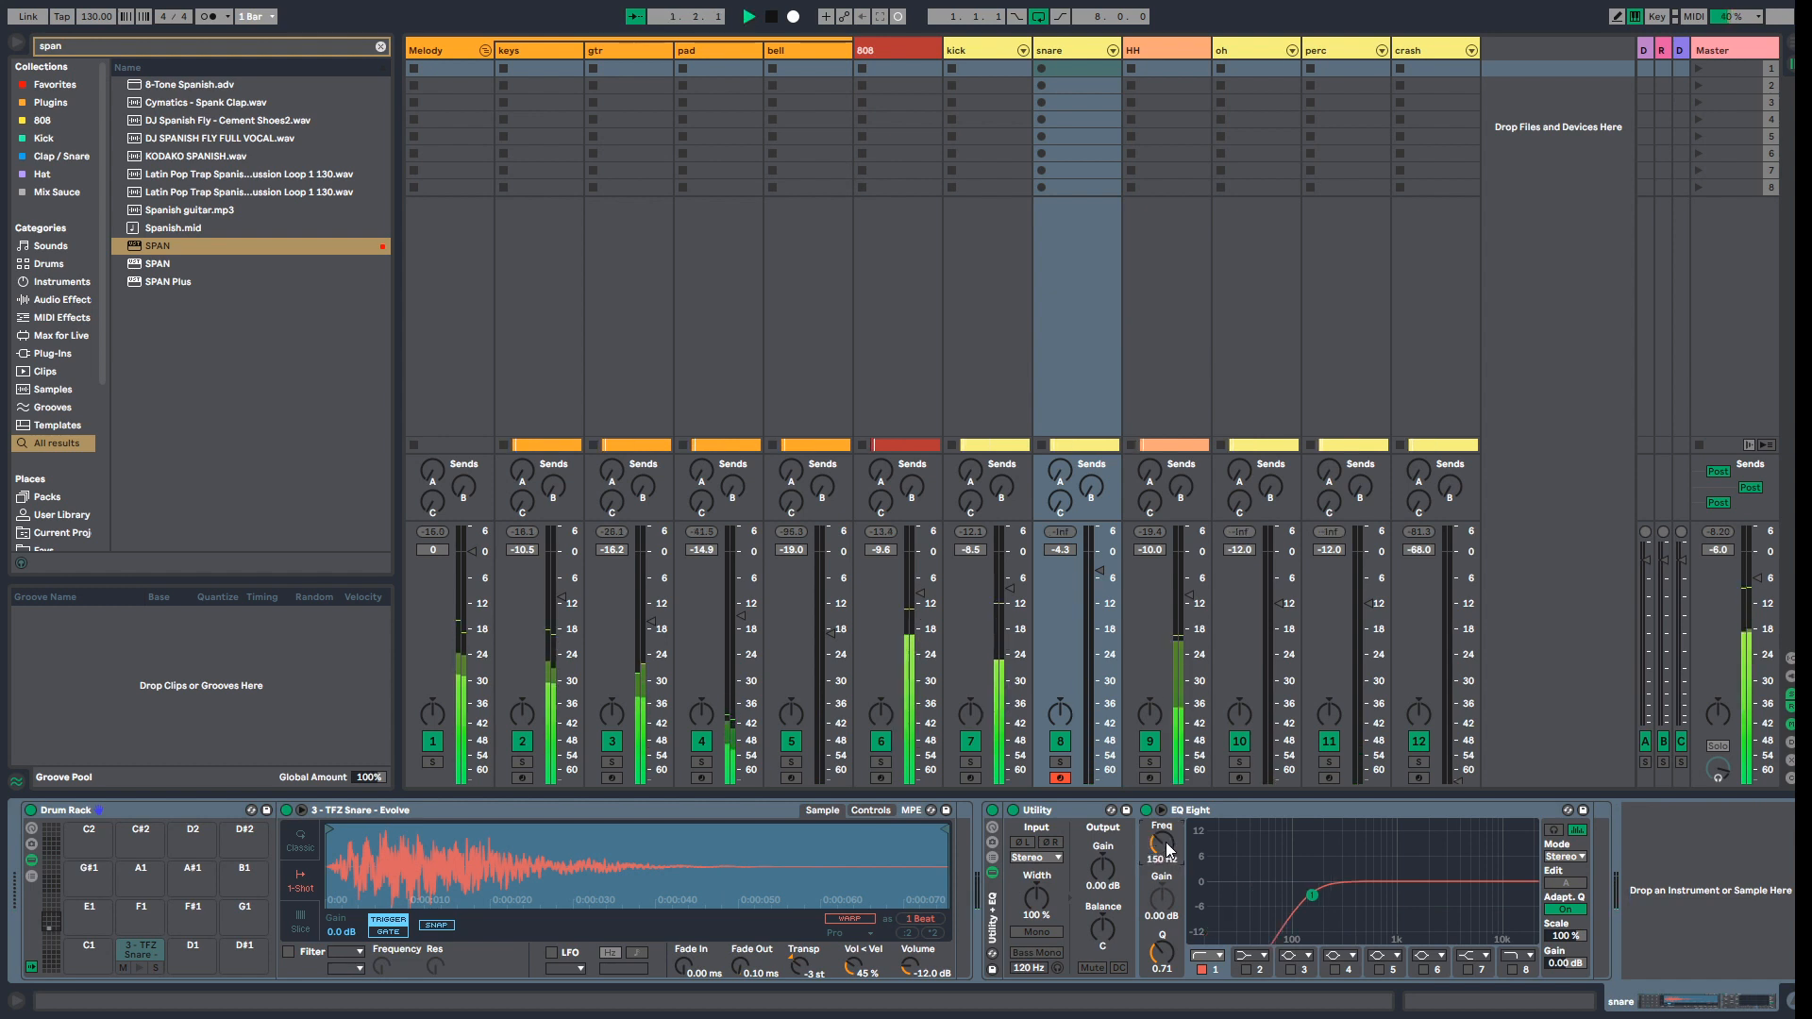
drag(1099, 571, 1099, 566)
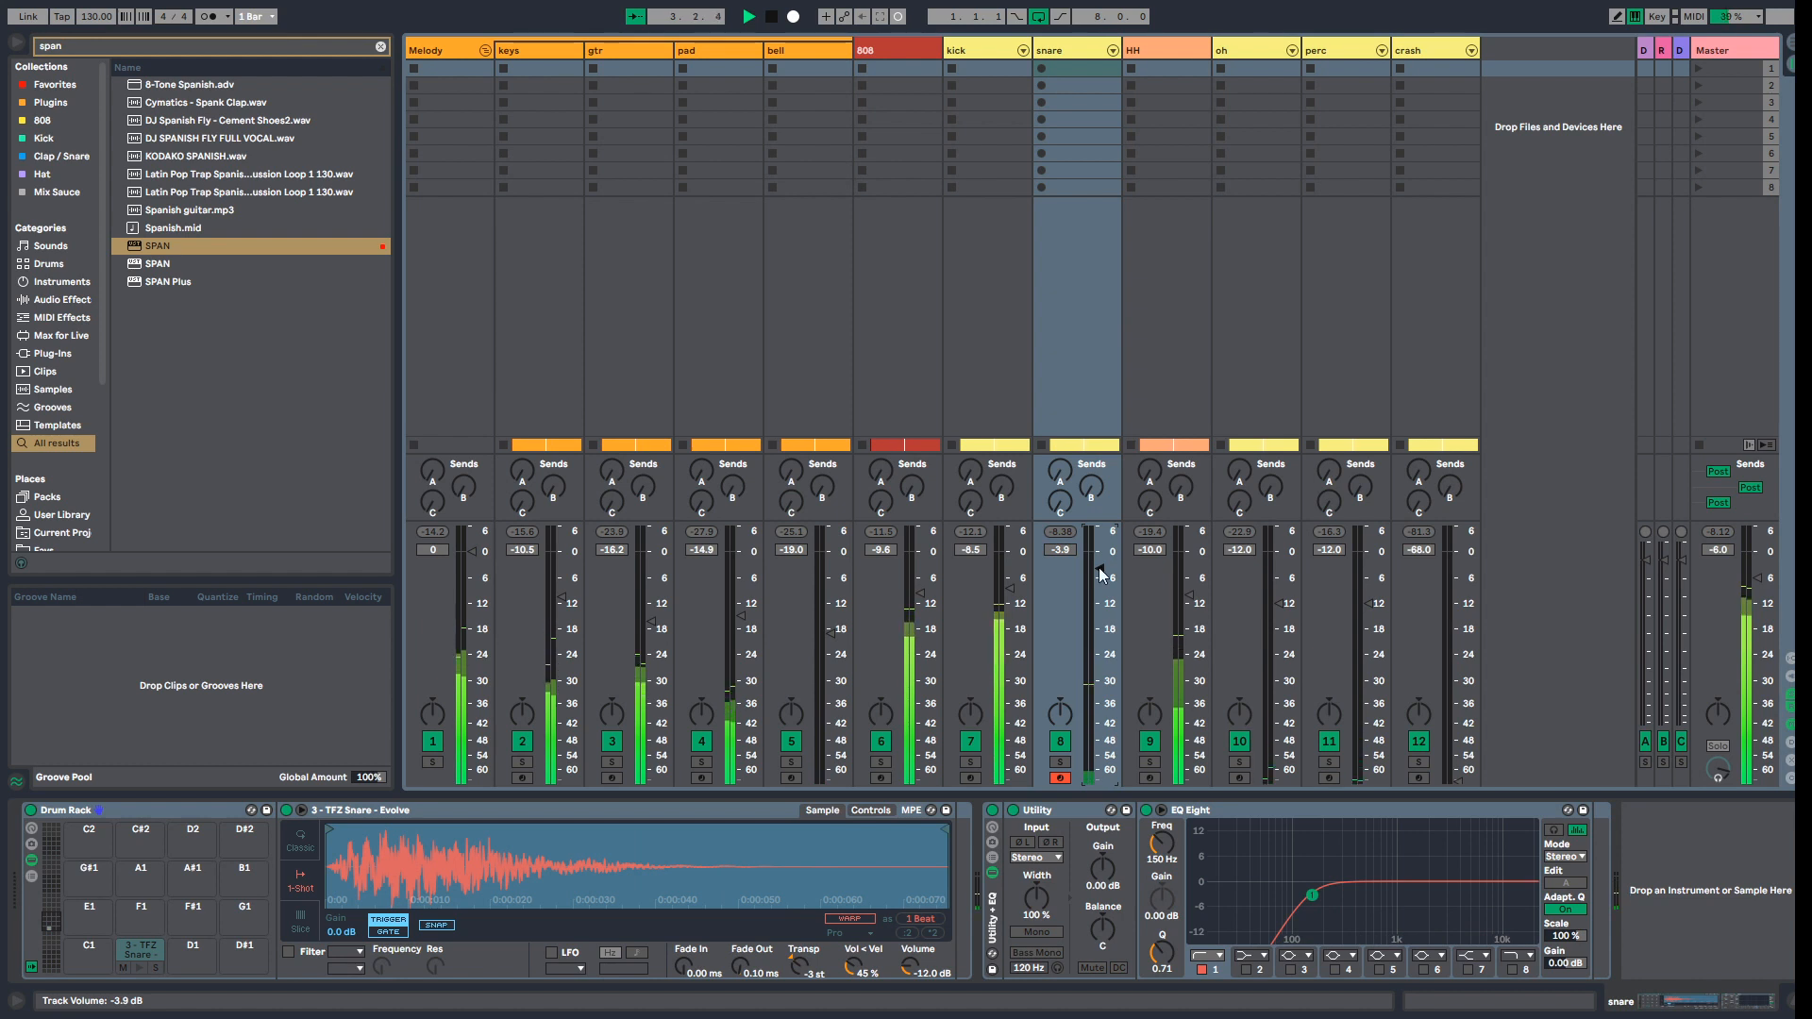
drag(1101, 574, 1108, 594)
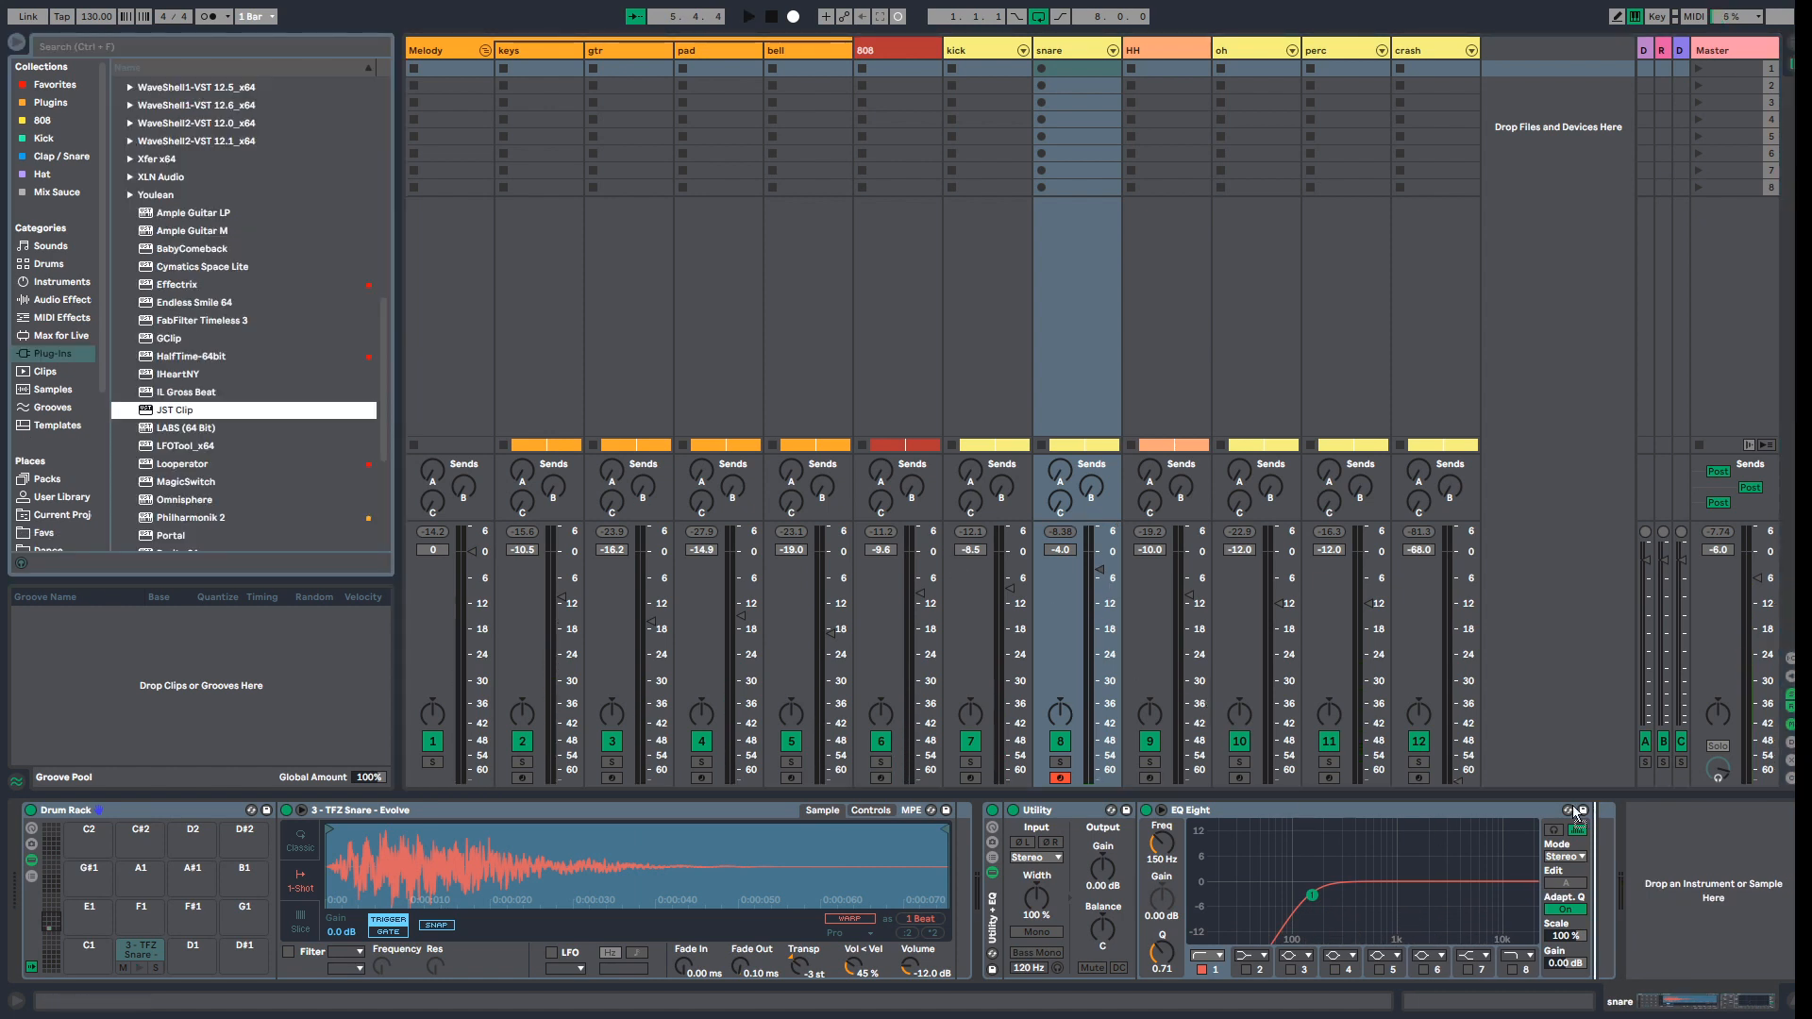
Step: Insert JST Clip ahead of the snare track's Utility and turn its clip amount up to about halfway
mouse_move(1575, 811)
mouse_down()
mouse_move(1019, 867)
mouse_move(981, 896)
mouse_up()
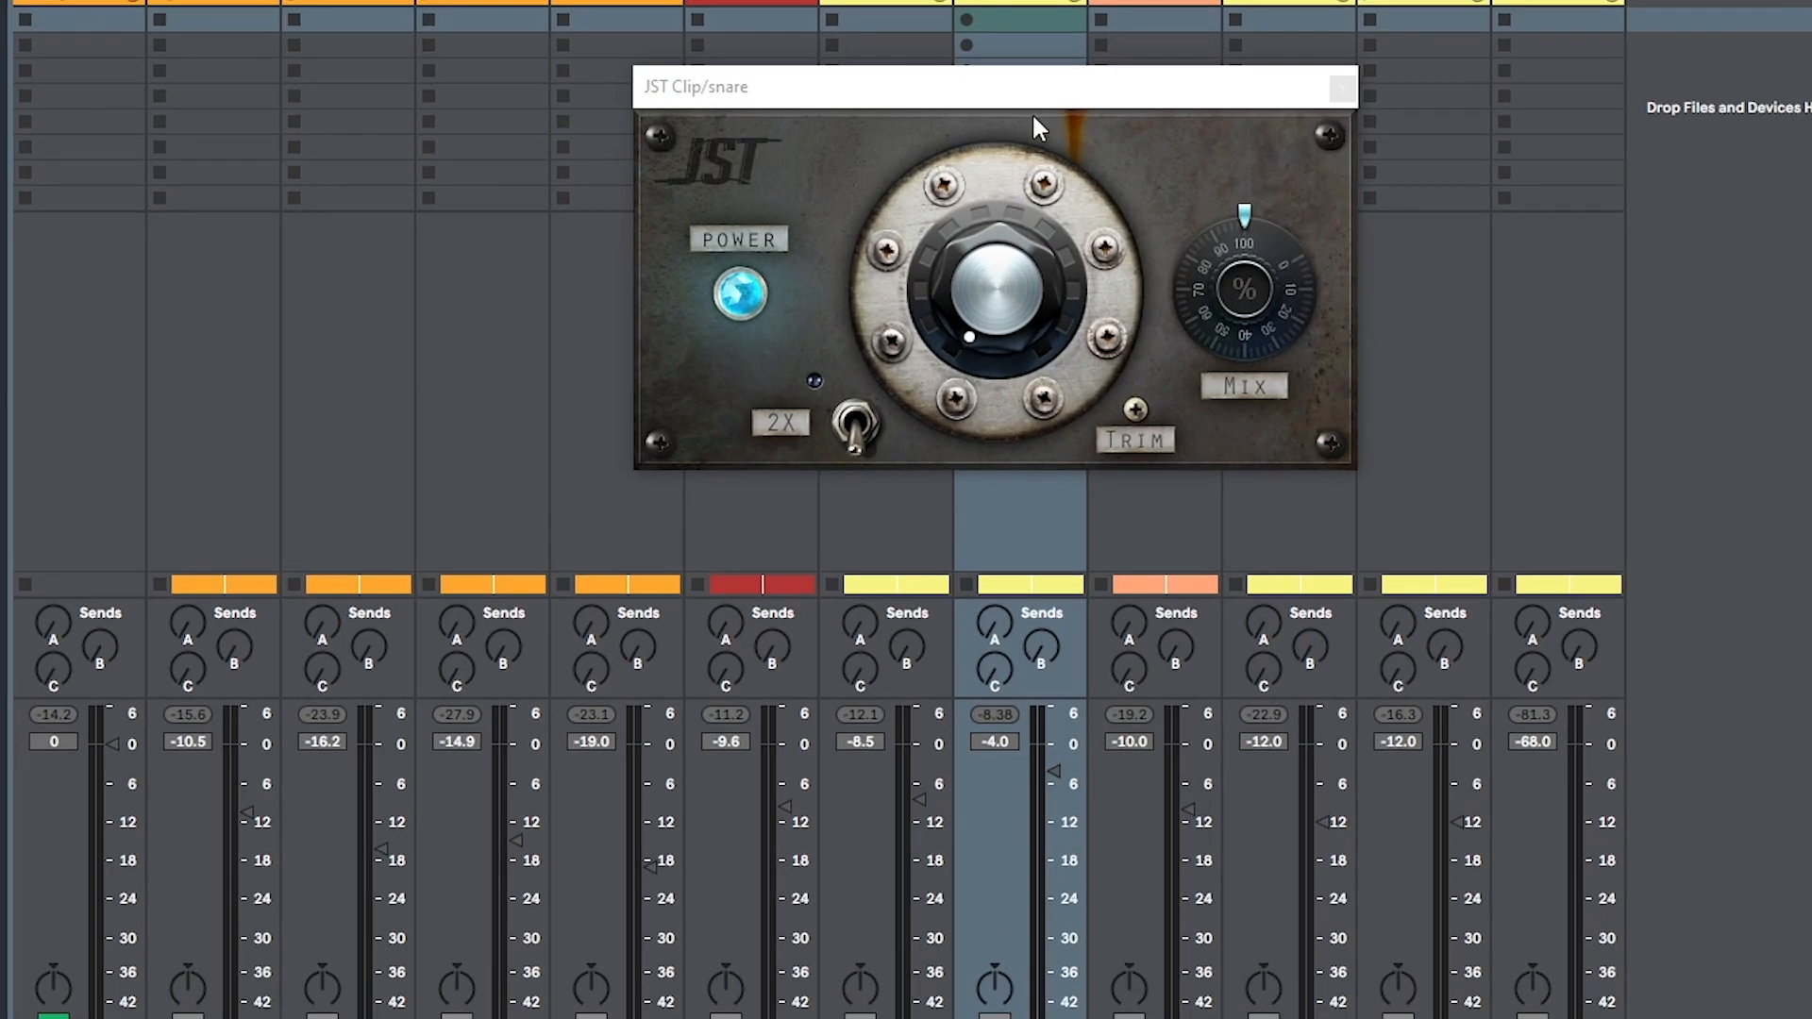
drag(1034, 111, 821, 357)
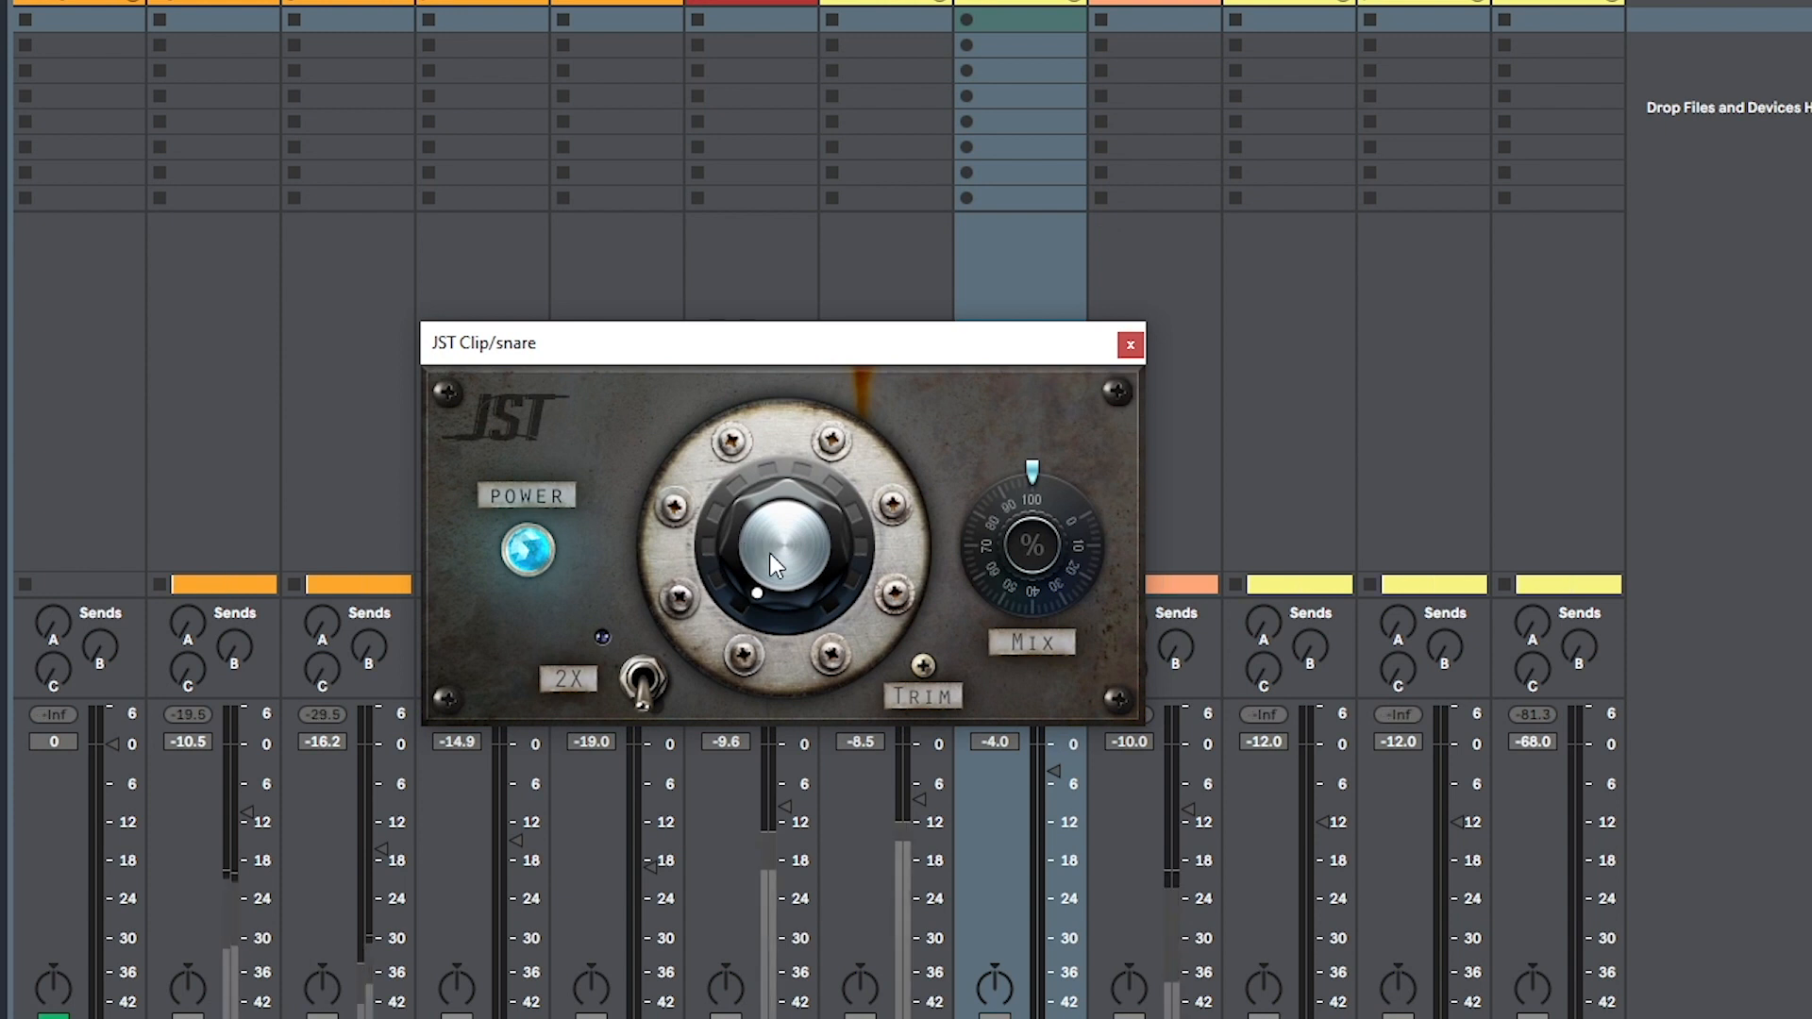
drag(766, 555, 831, 365)
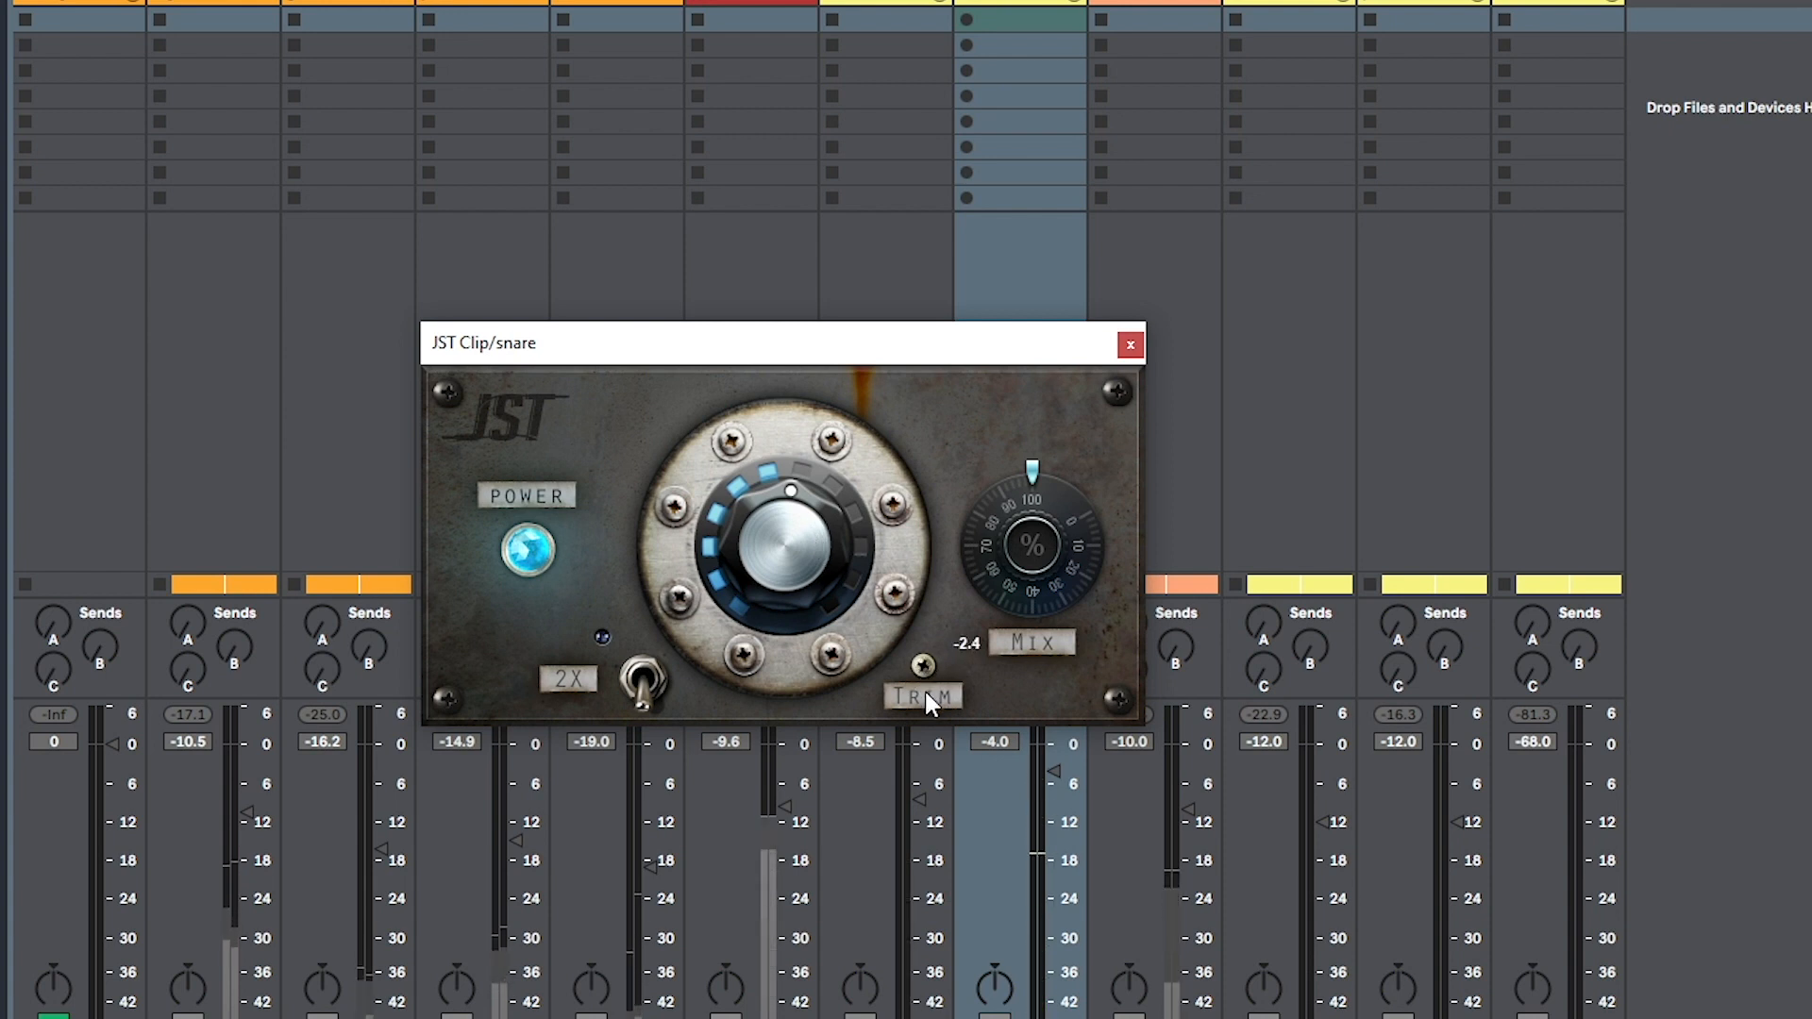
Step: Set the snare's JST Clip mix to about 60% with a stronger clip amount, and lower the snare track to -5.9 dB
drag(1053, 590, 1046, 638)
mouse_move(826, 514)
mouse_down()
mouse_move(828, 463)
mouse_move(808, 536)
mouse_up()
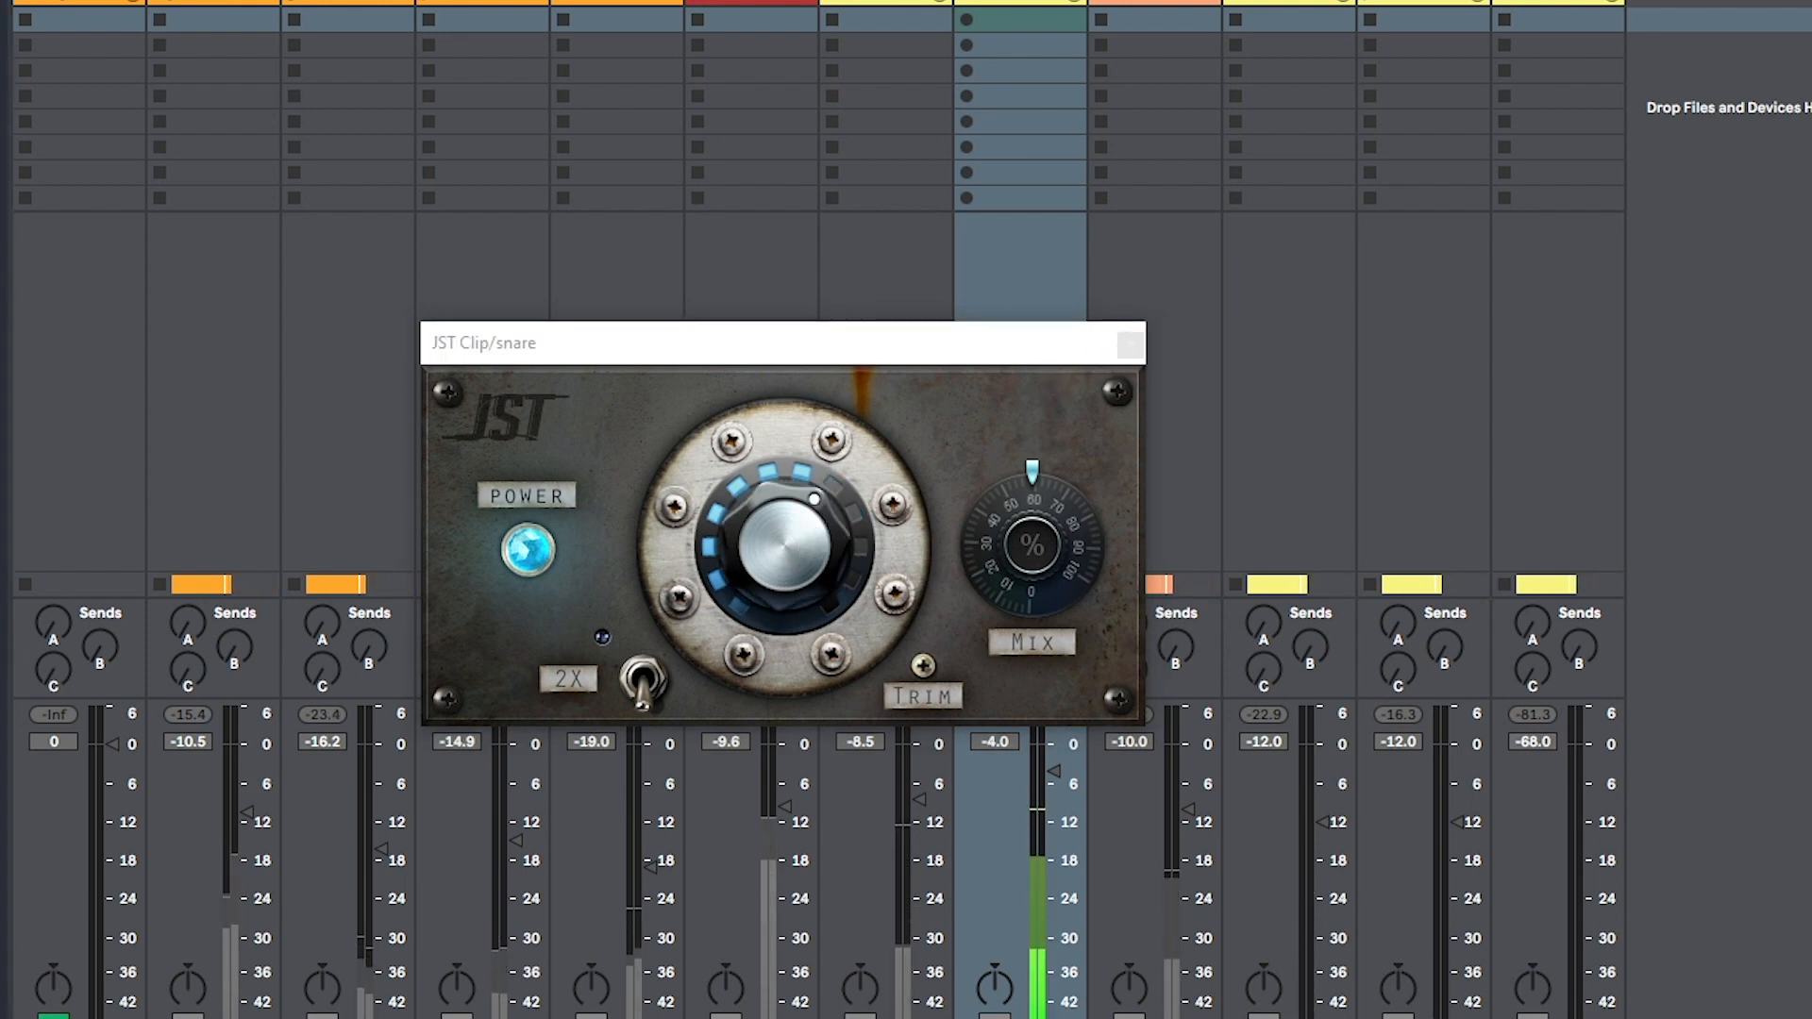
click(793, 613)
drag(793, 613, 789, 572)
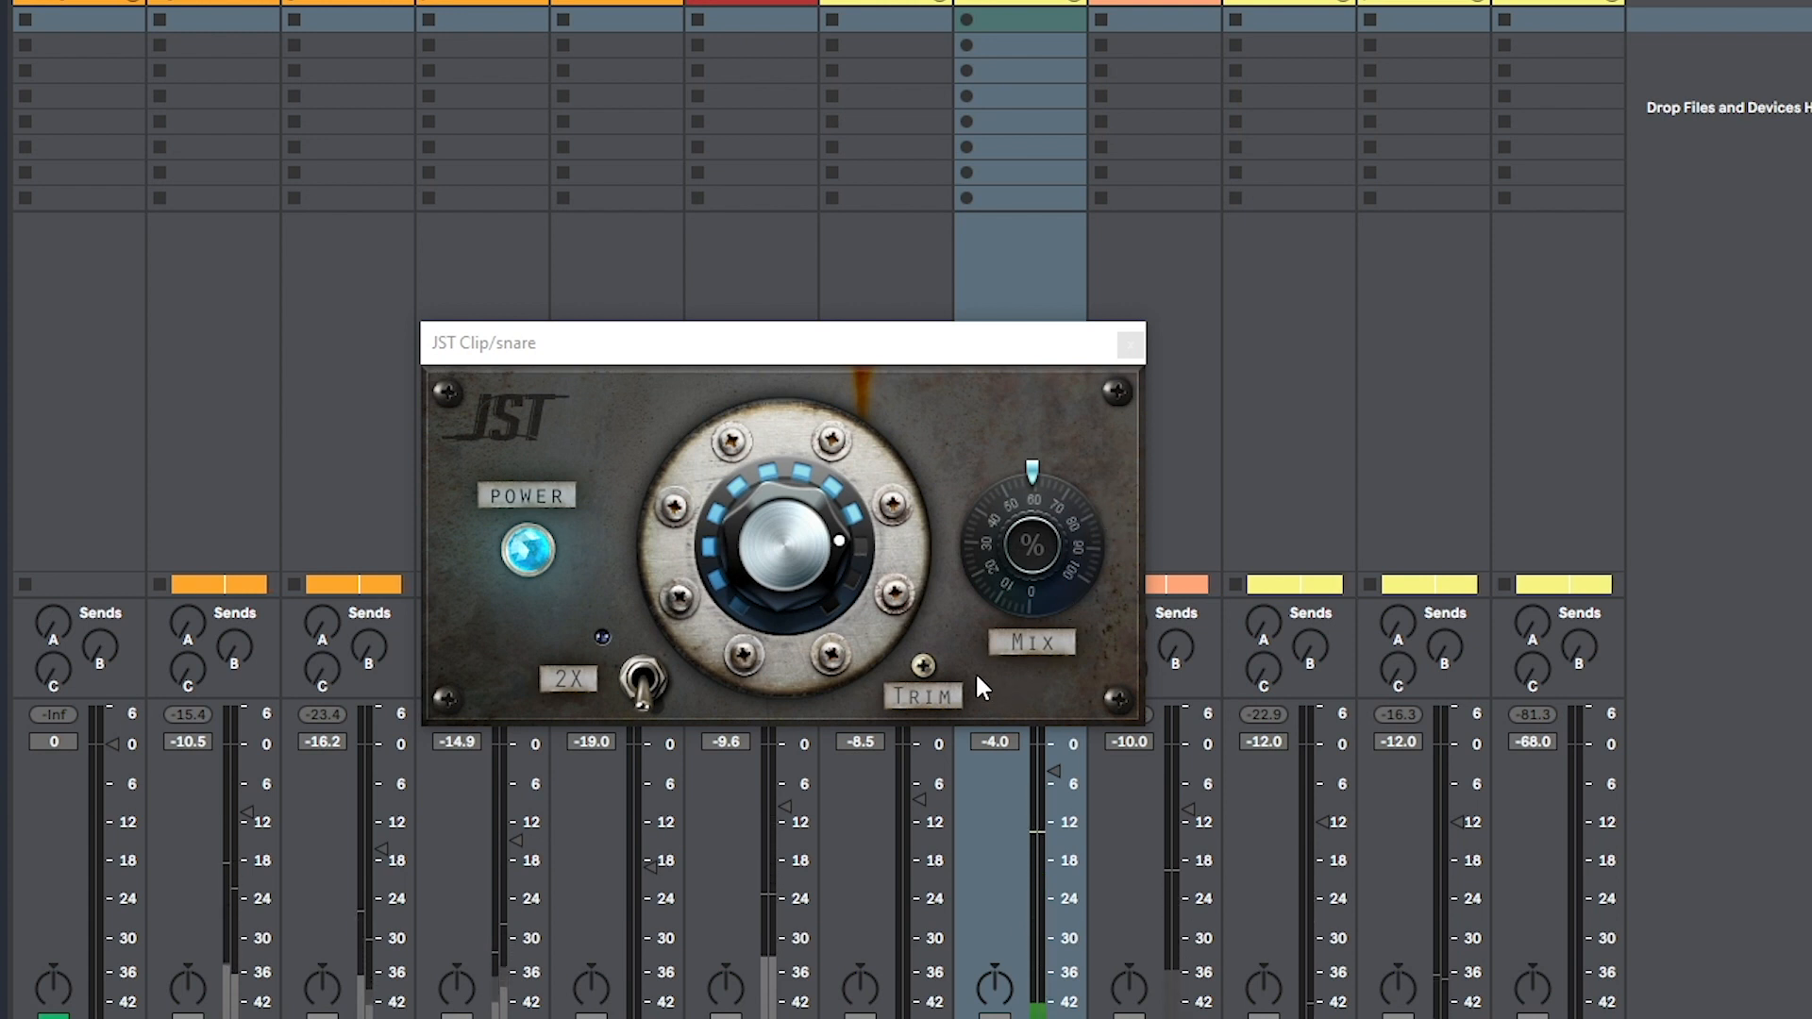
drag(1050, 773, 1051, 785)
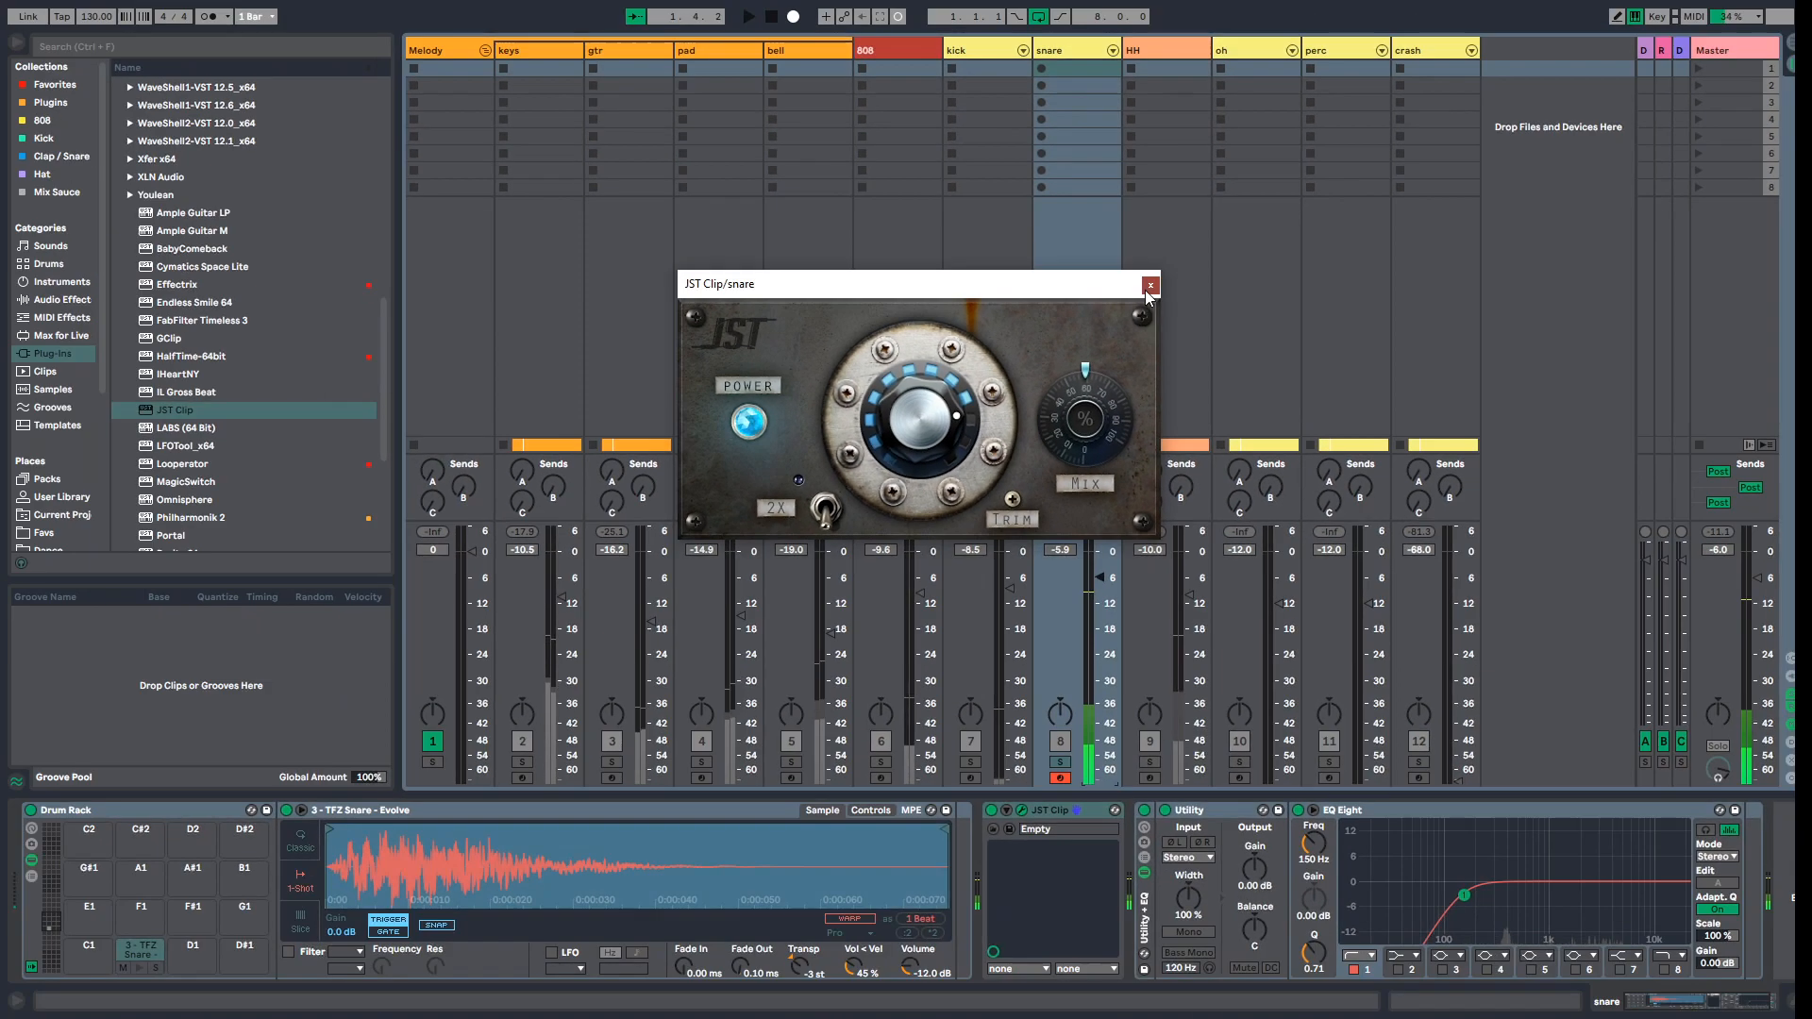
click(1131, 344)
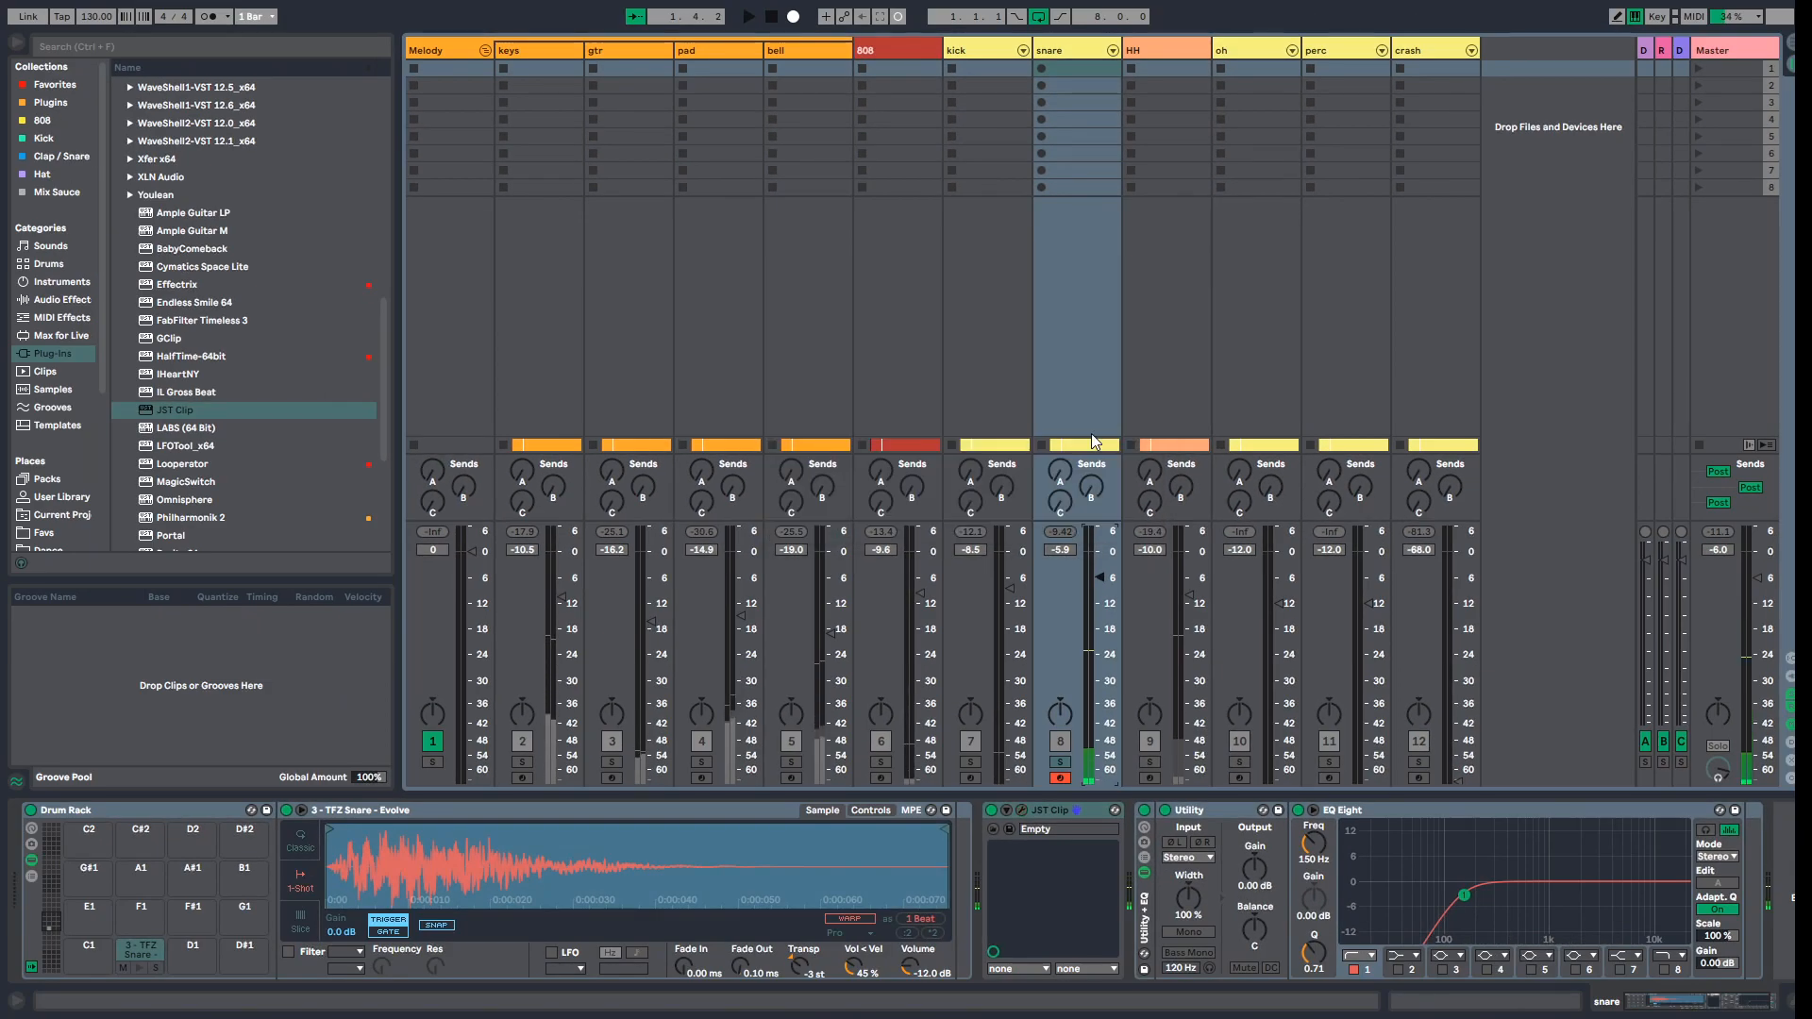
Step: Compare the soloed snare with JST Clip off and on, and unsolo the snare track
click(991, 810)
key(space)
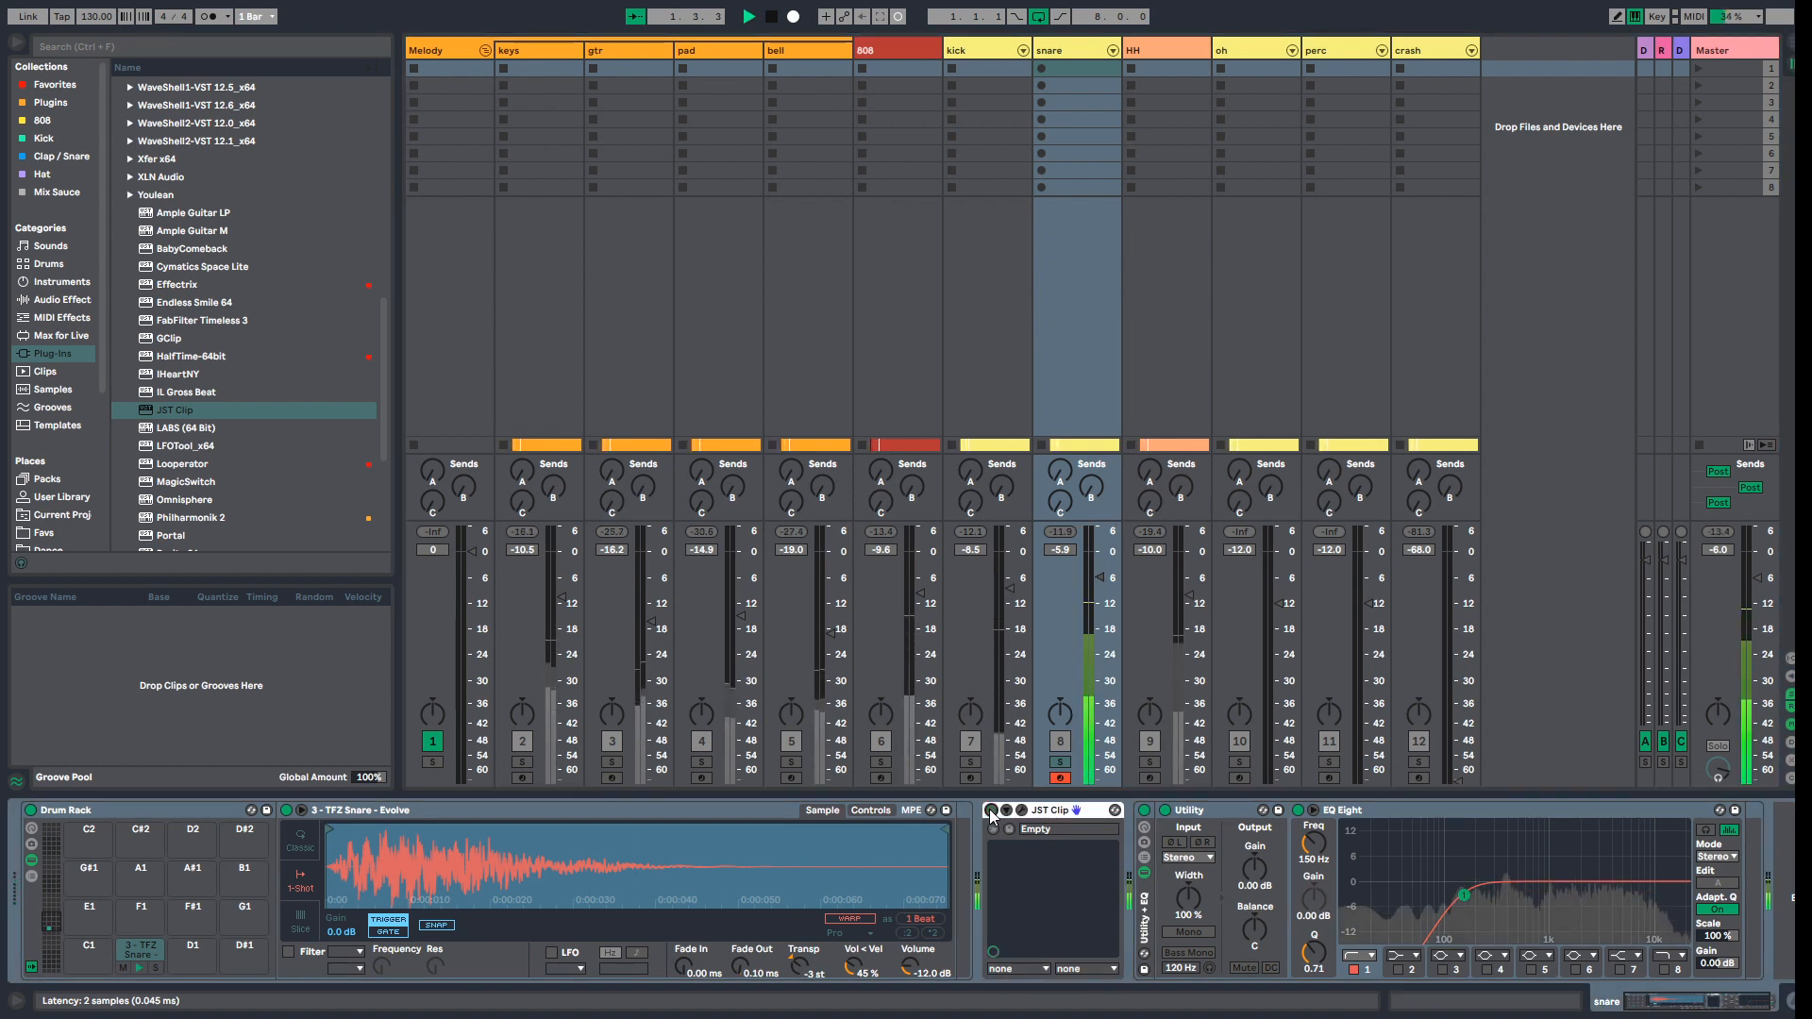
click(992, 811)
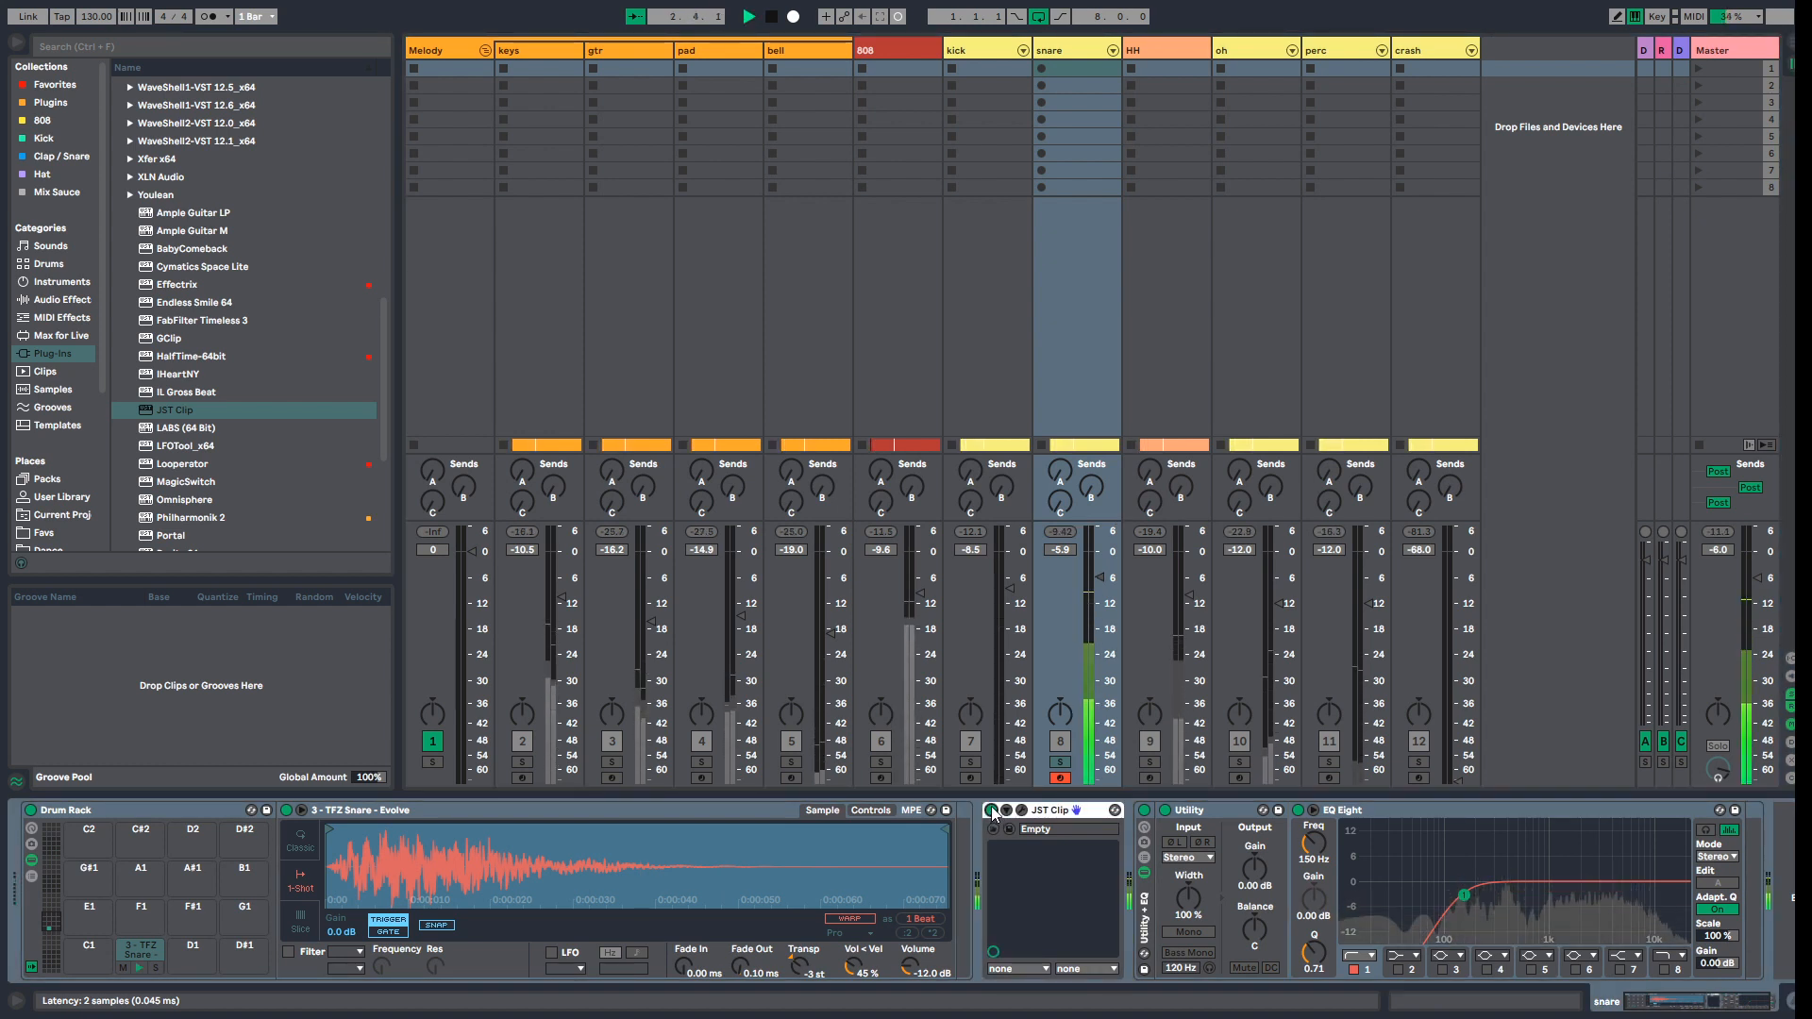
click(1060, 762)
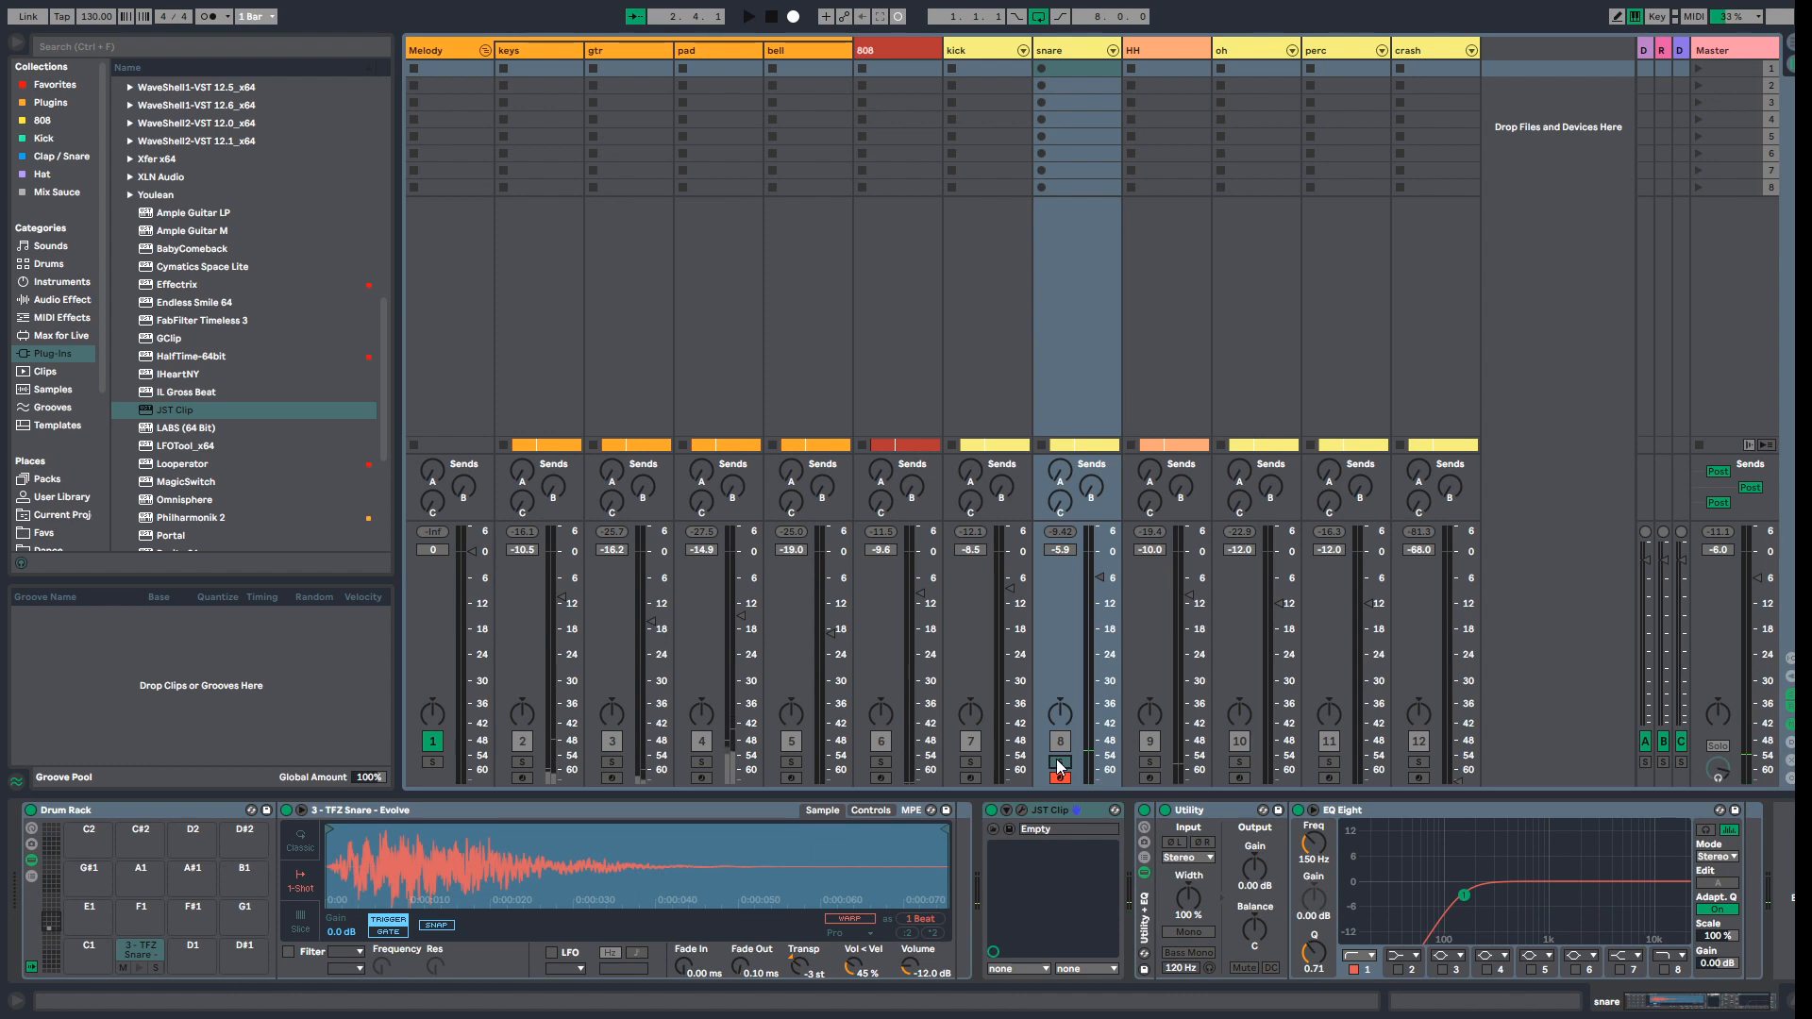
Step: Compare the 808 track's Phase macro at 127 and 0 during playback, and return it to 0
key(space)
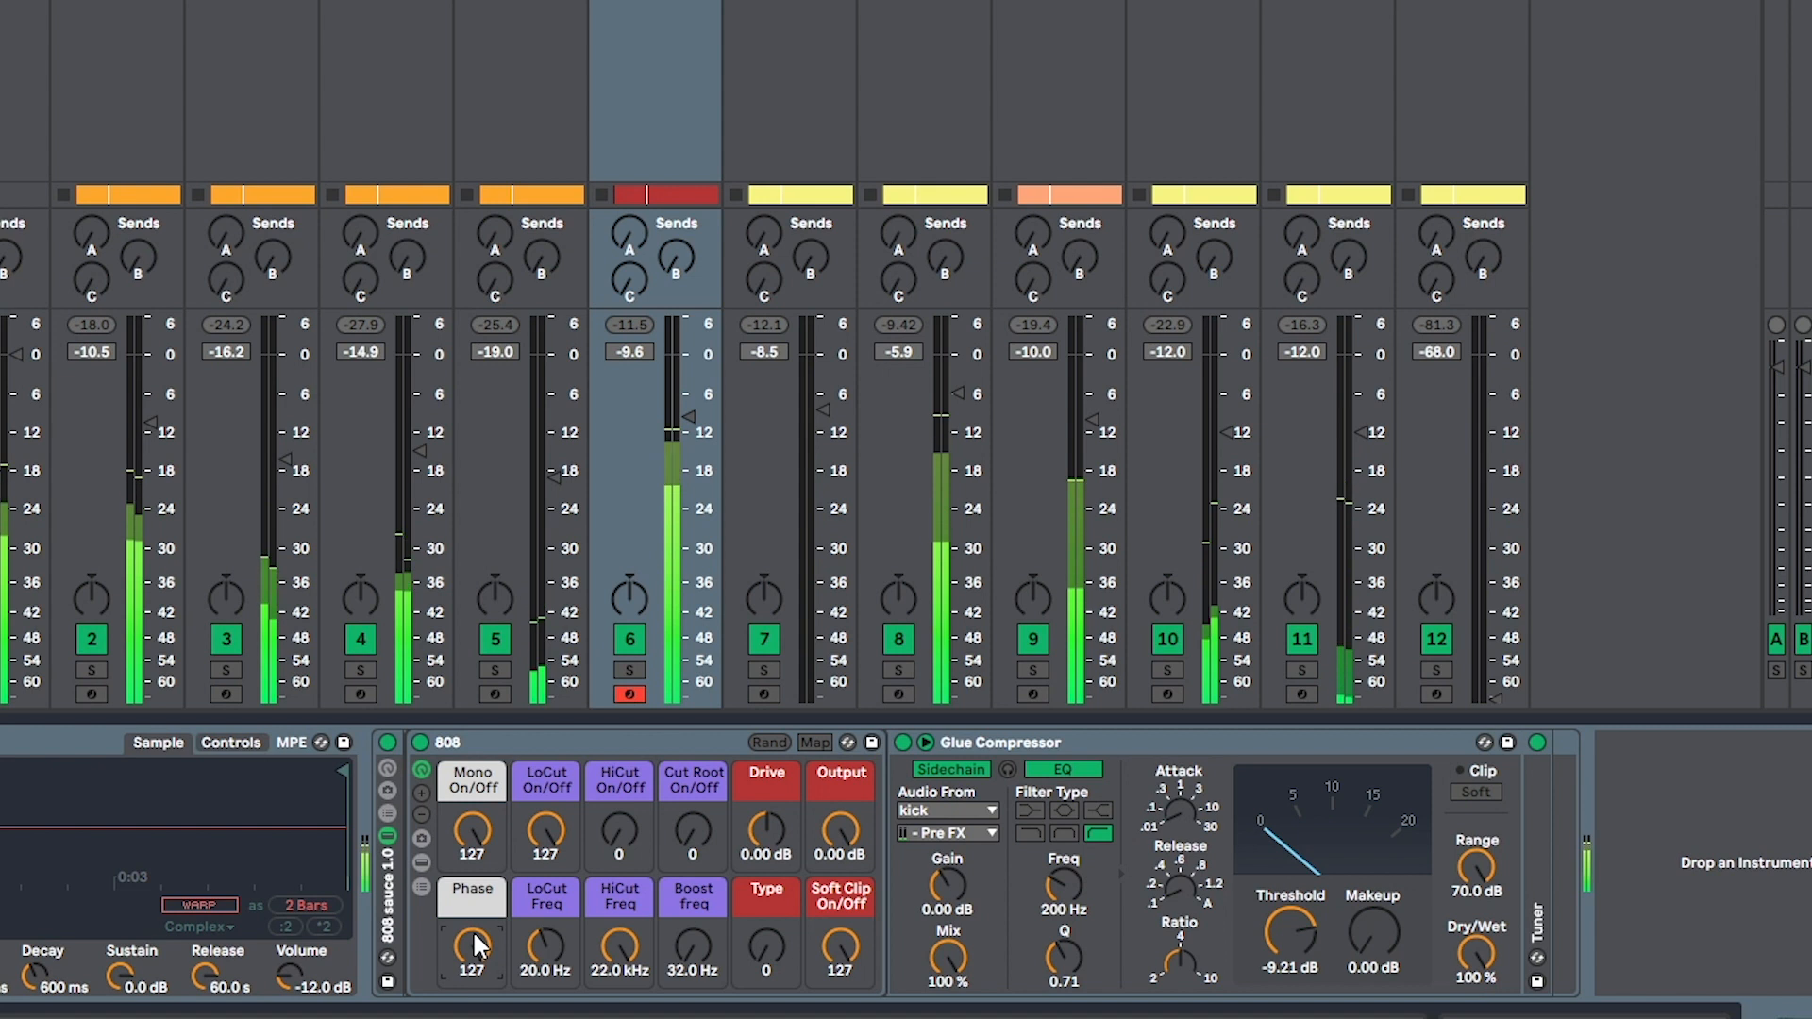
drag(472, 947, 472, 1015)
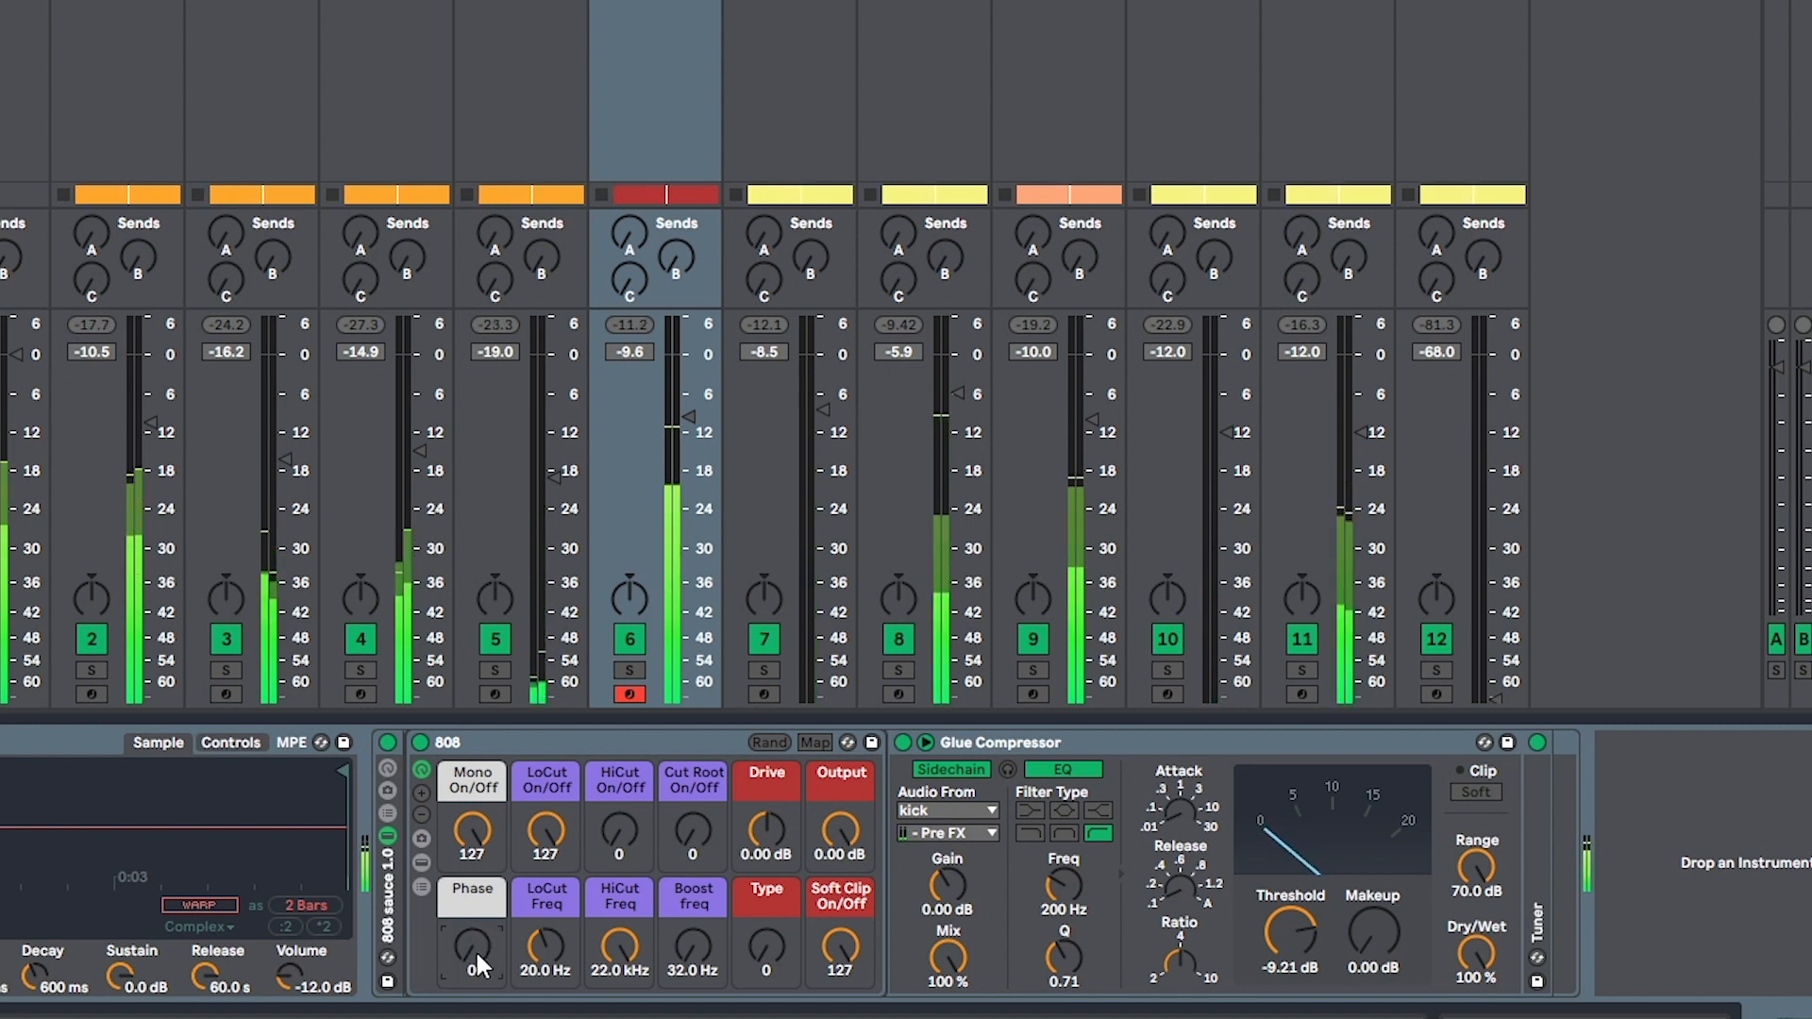
drag(476, 950, 475, 883)
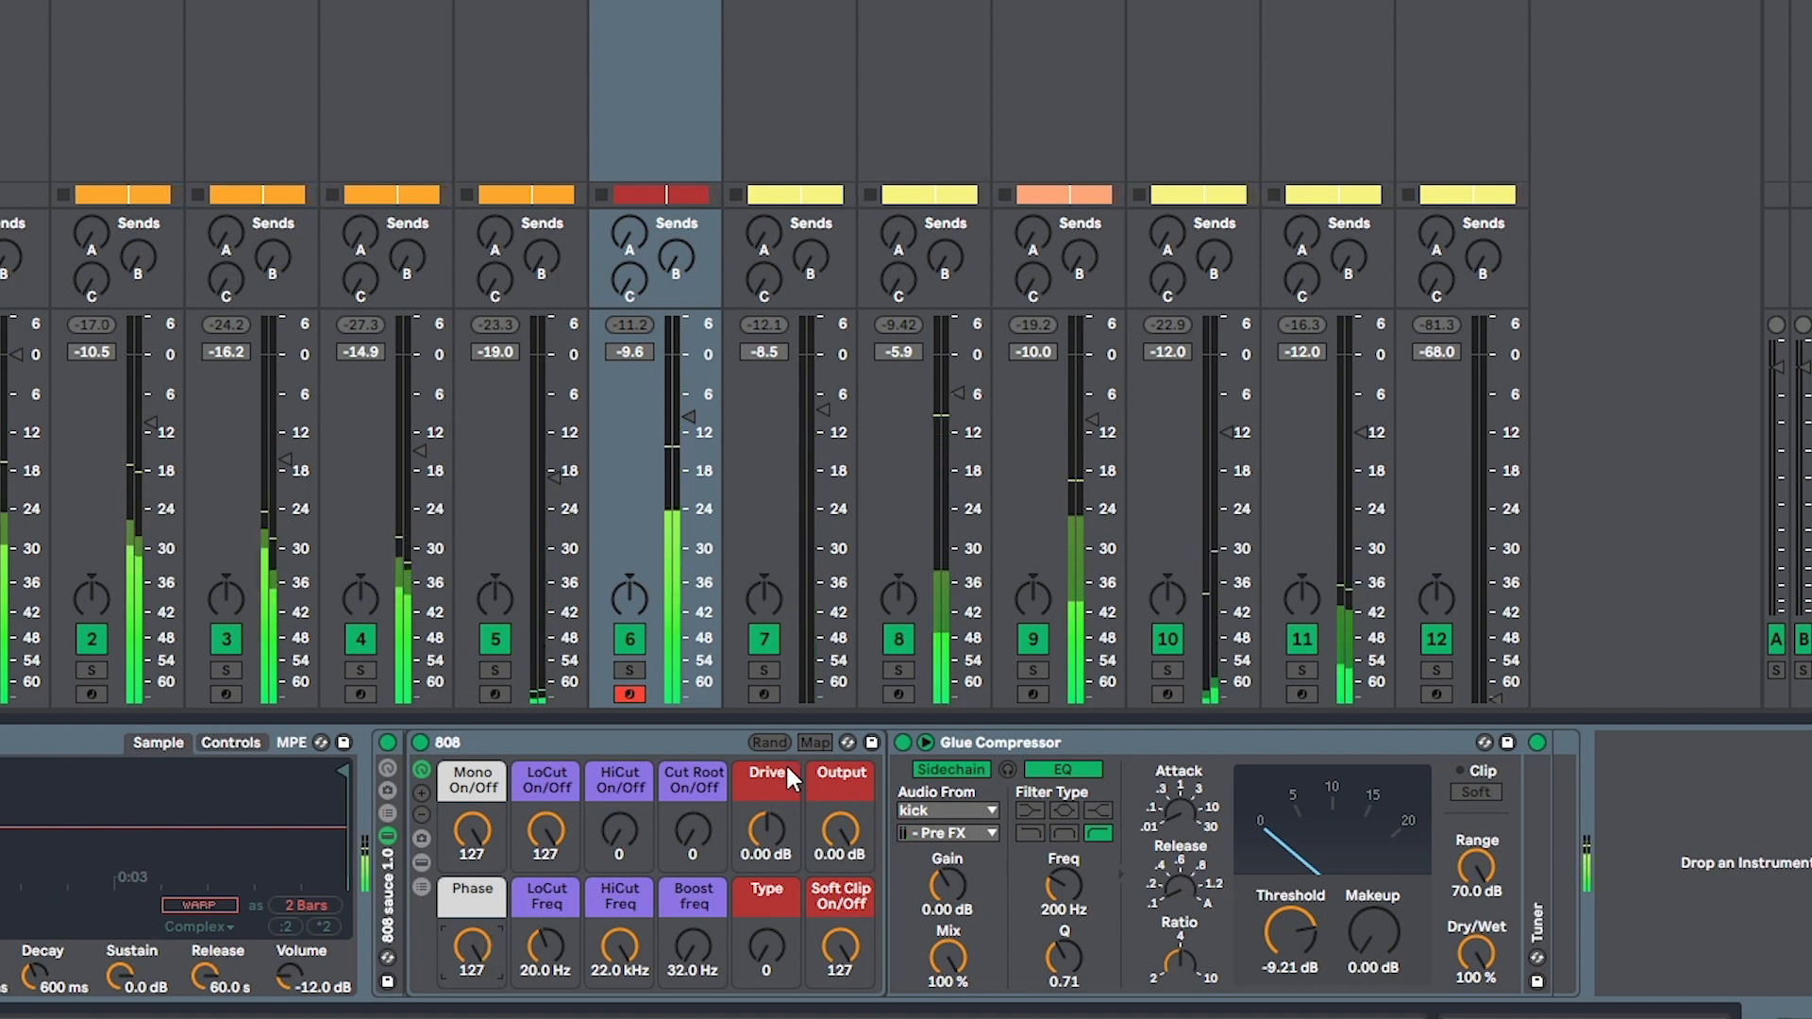
mouse_move(489, 938)
mouse_down()
mouse_move(489, 1000)
mouse_move(472, 878)
mouse_move(473, 942)
mouse_up()
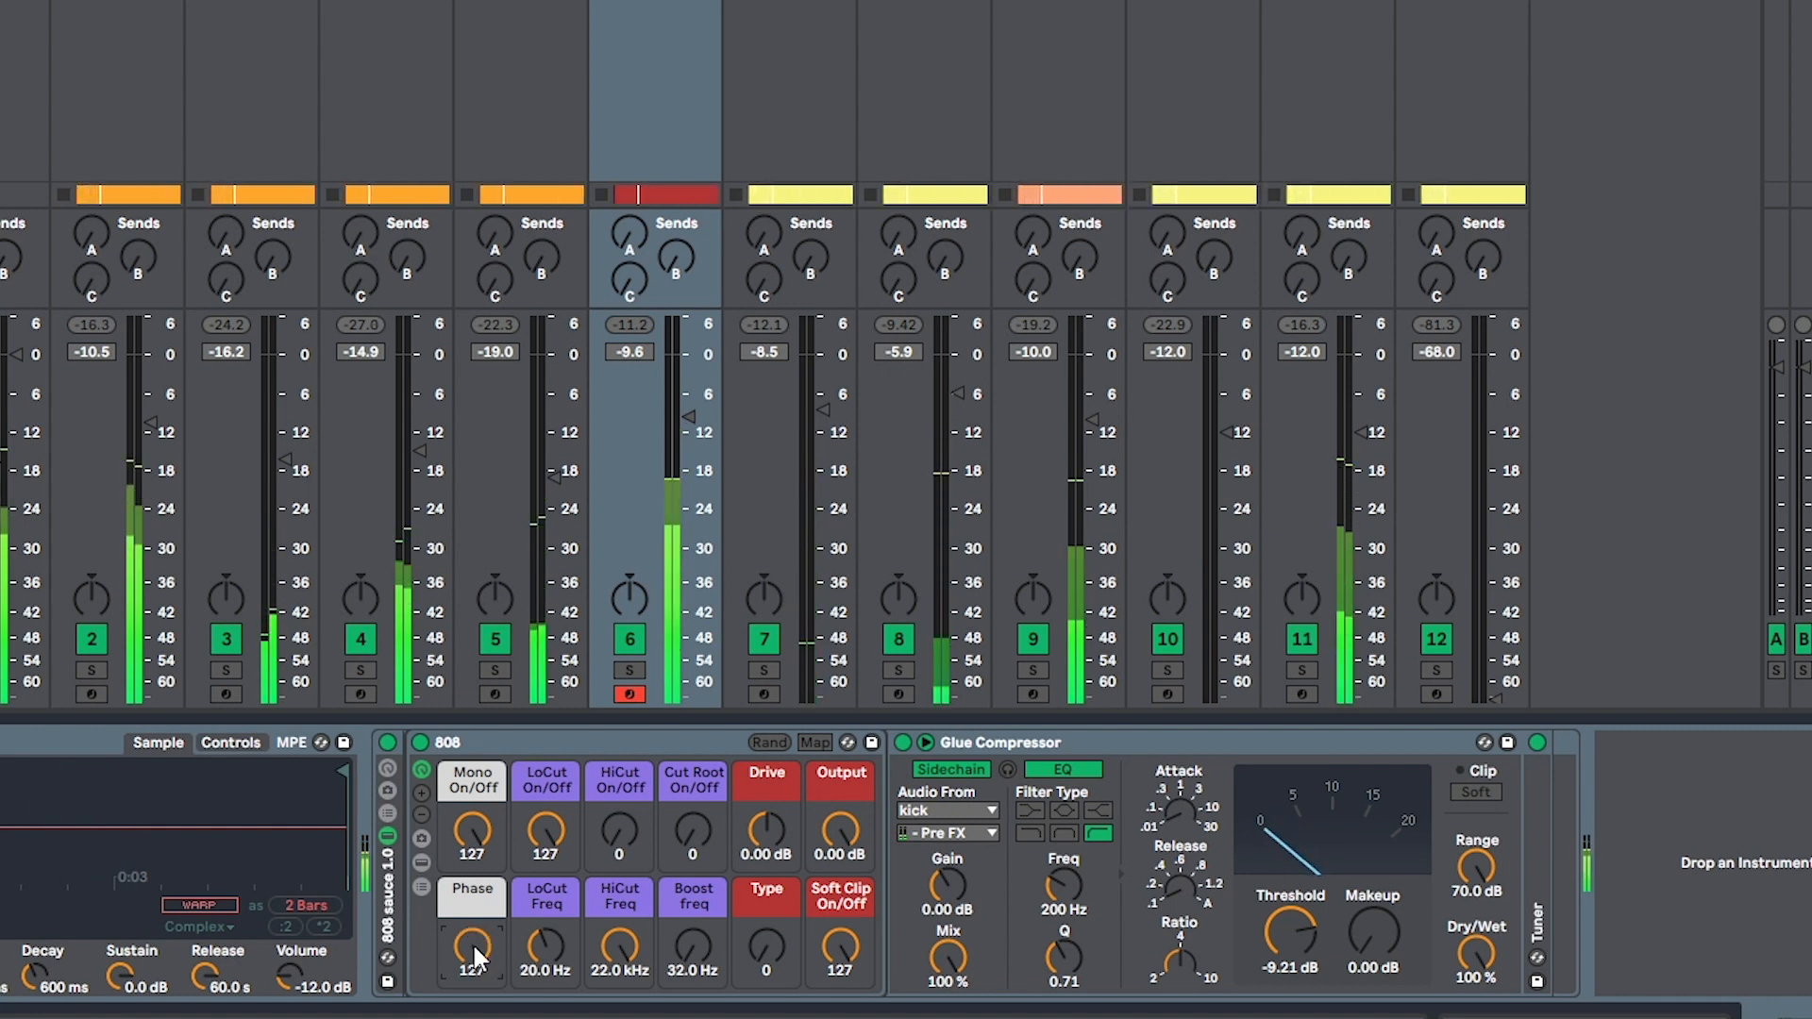
mouse_move(473, 943)
mouse_down()
mouse_move(473, 1001)
mouse_move(472, 942)
mouse_up()
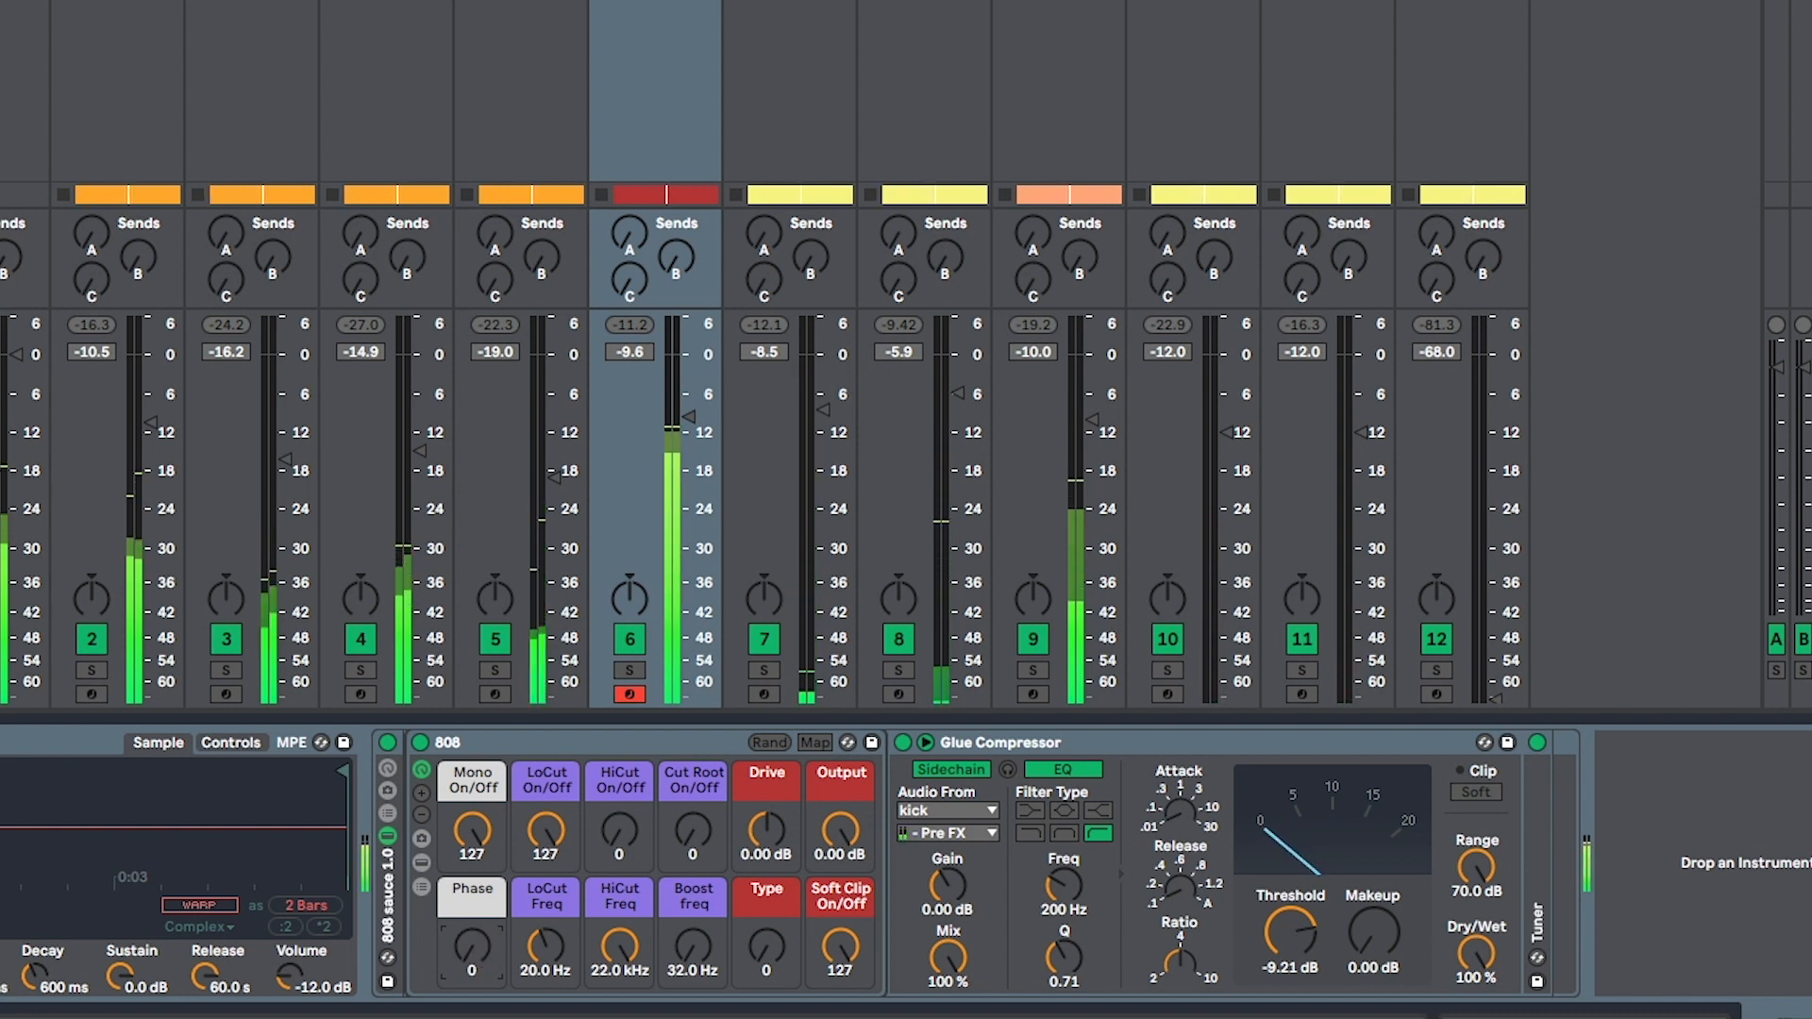
Step: Set the Phase macro of the kick track's Kick Sauce 1.0 rack to 127 and raise the kick volume to -7.2 dB
click(789, 3)
drag(796, 930, 796, 830)
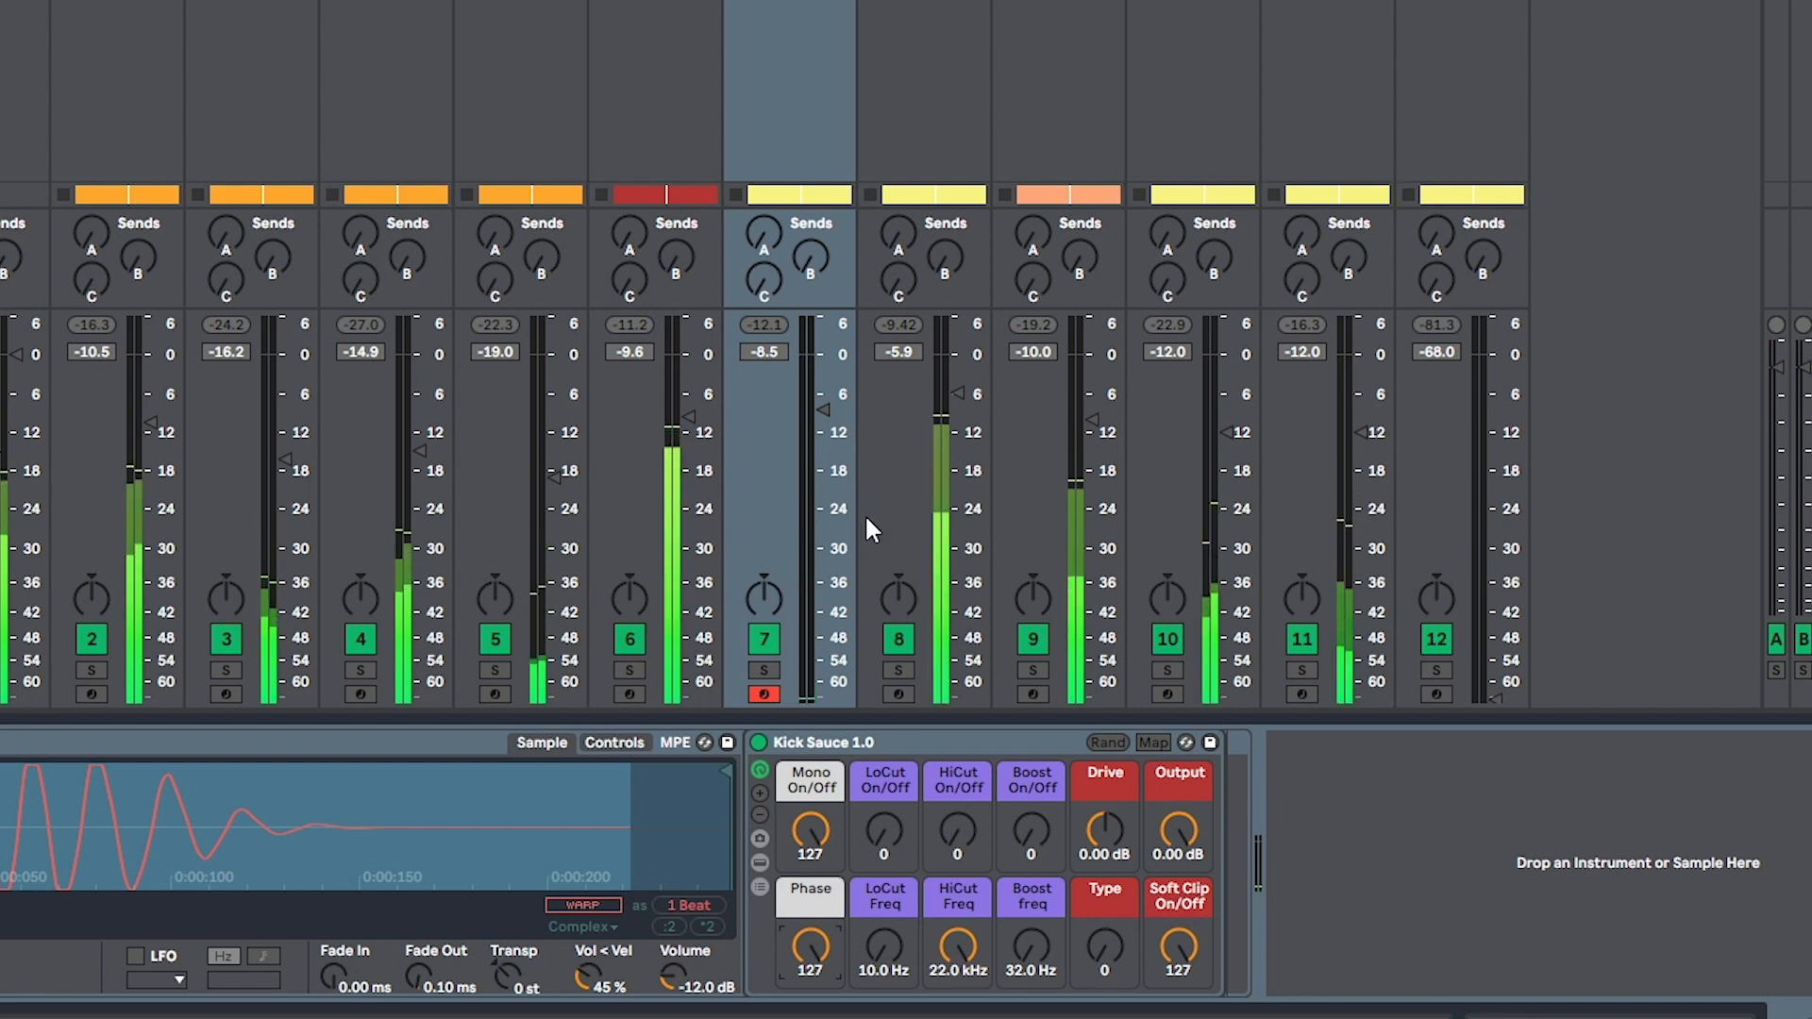
drag(823, 410, 819, 398)
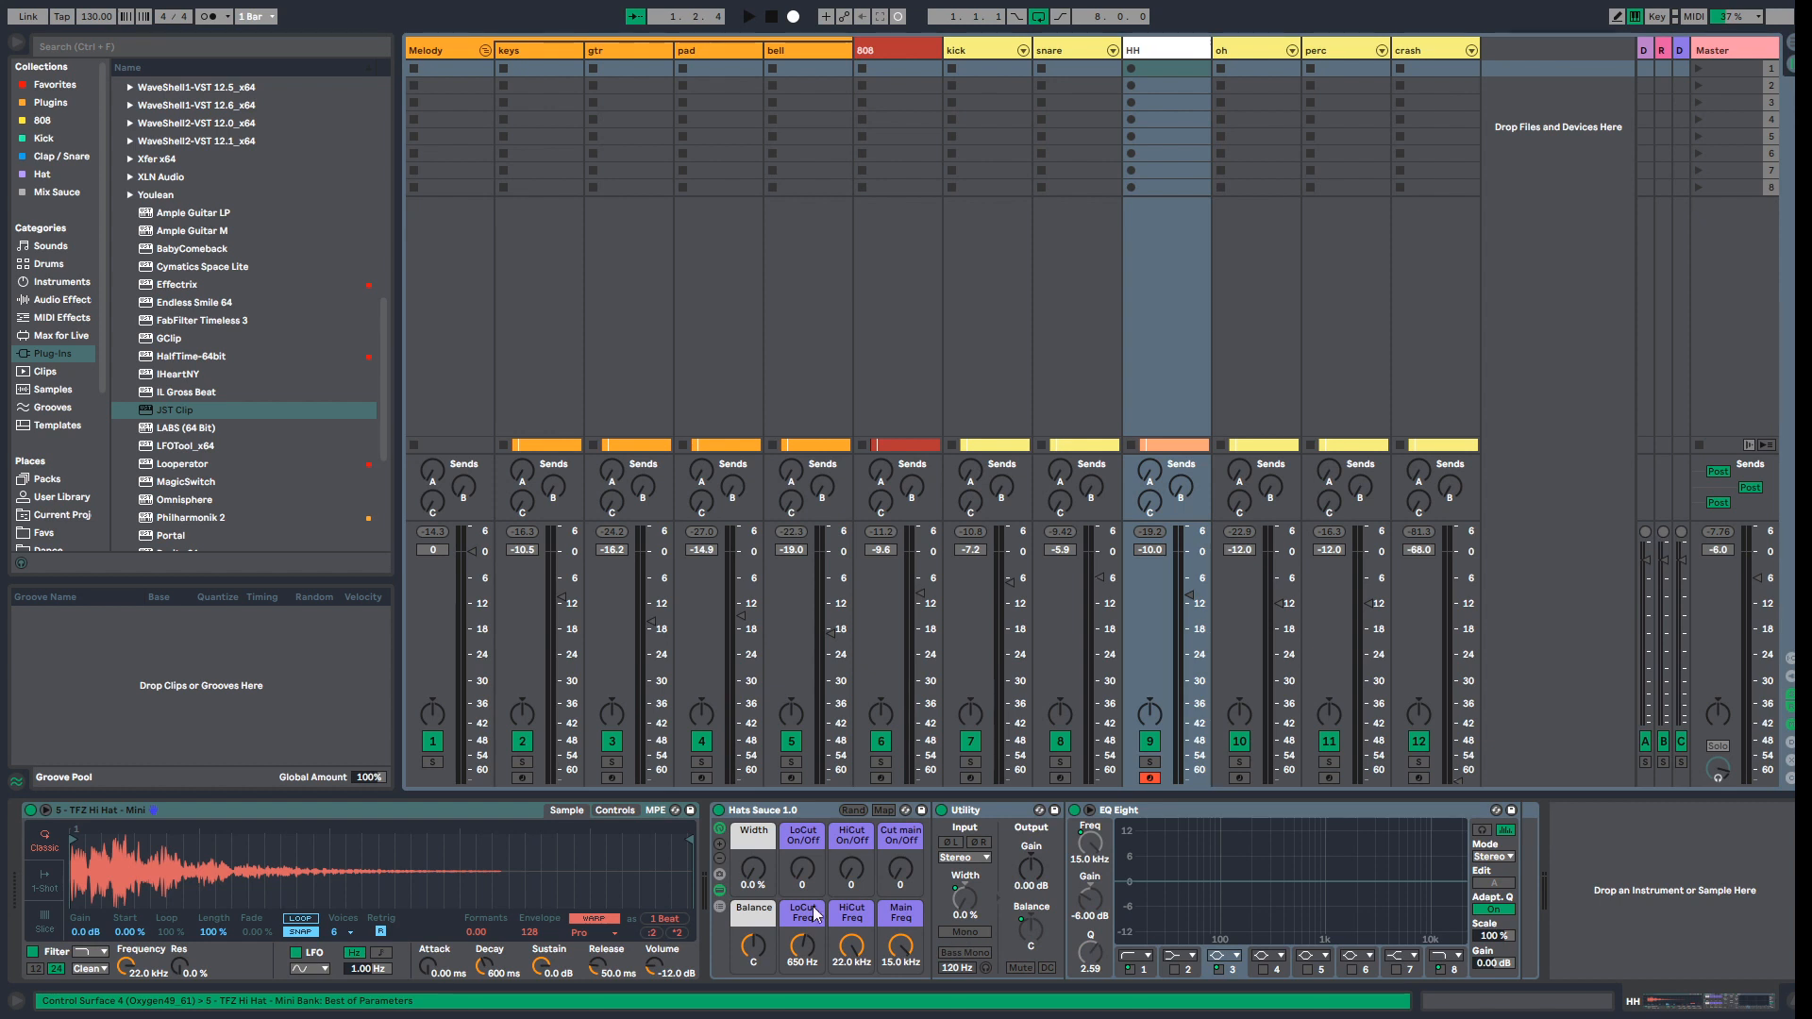
Step: Turn on Mono in the snare track's Utility, and show the kick and oh tracks' device chains
click(751, 871)
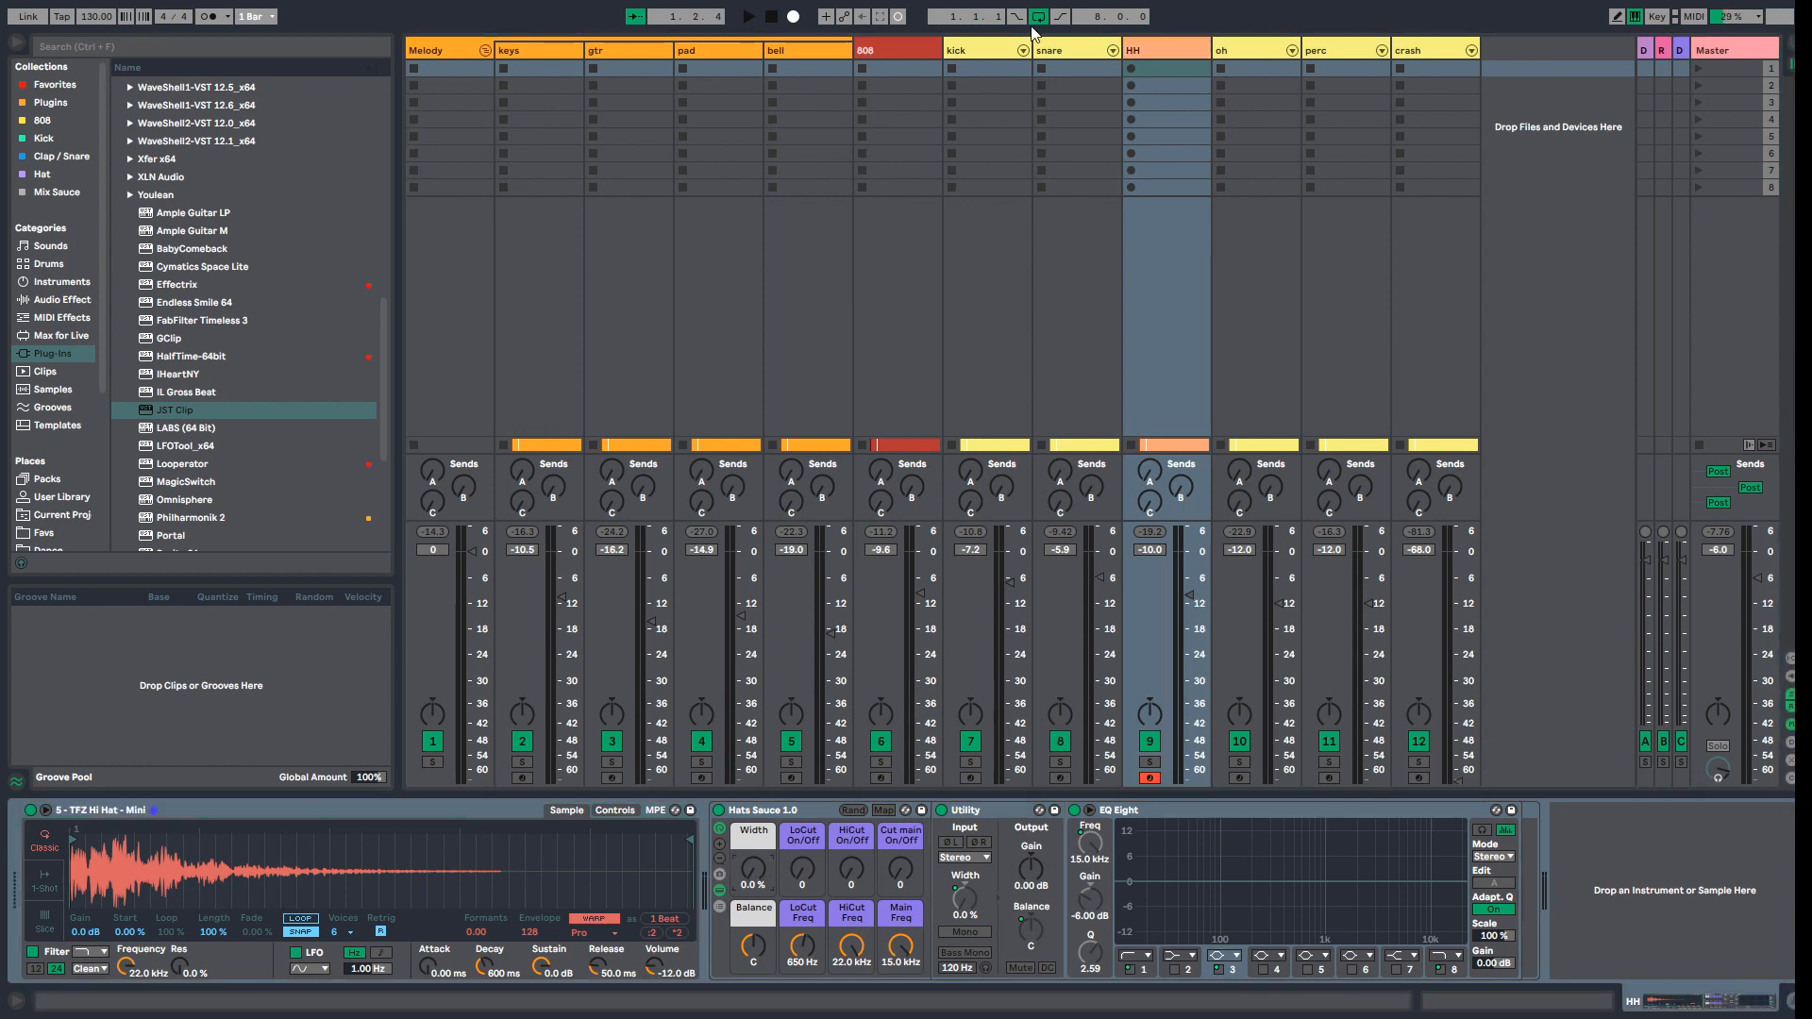
click(1078, 54)
click(1189, 933)
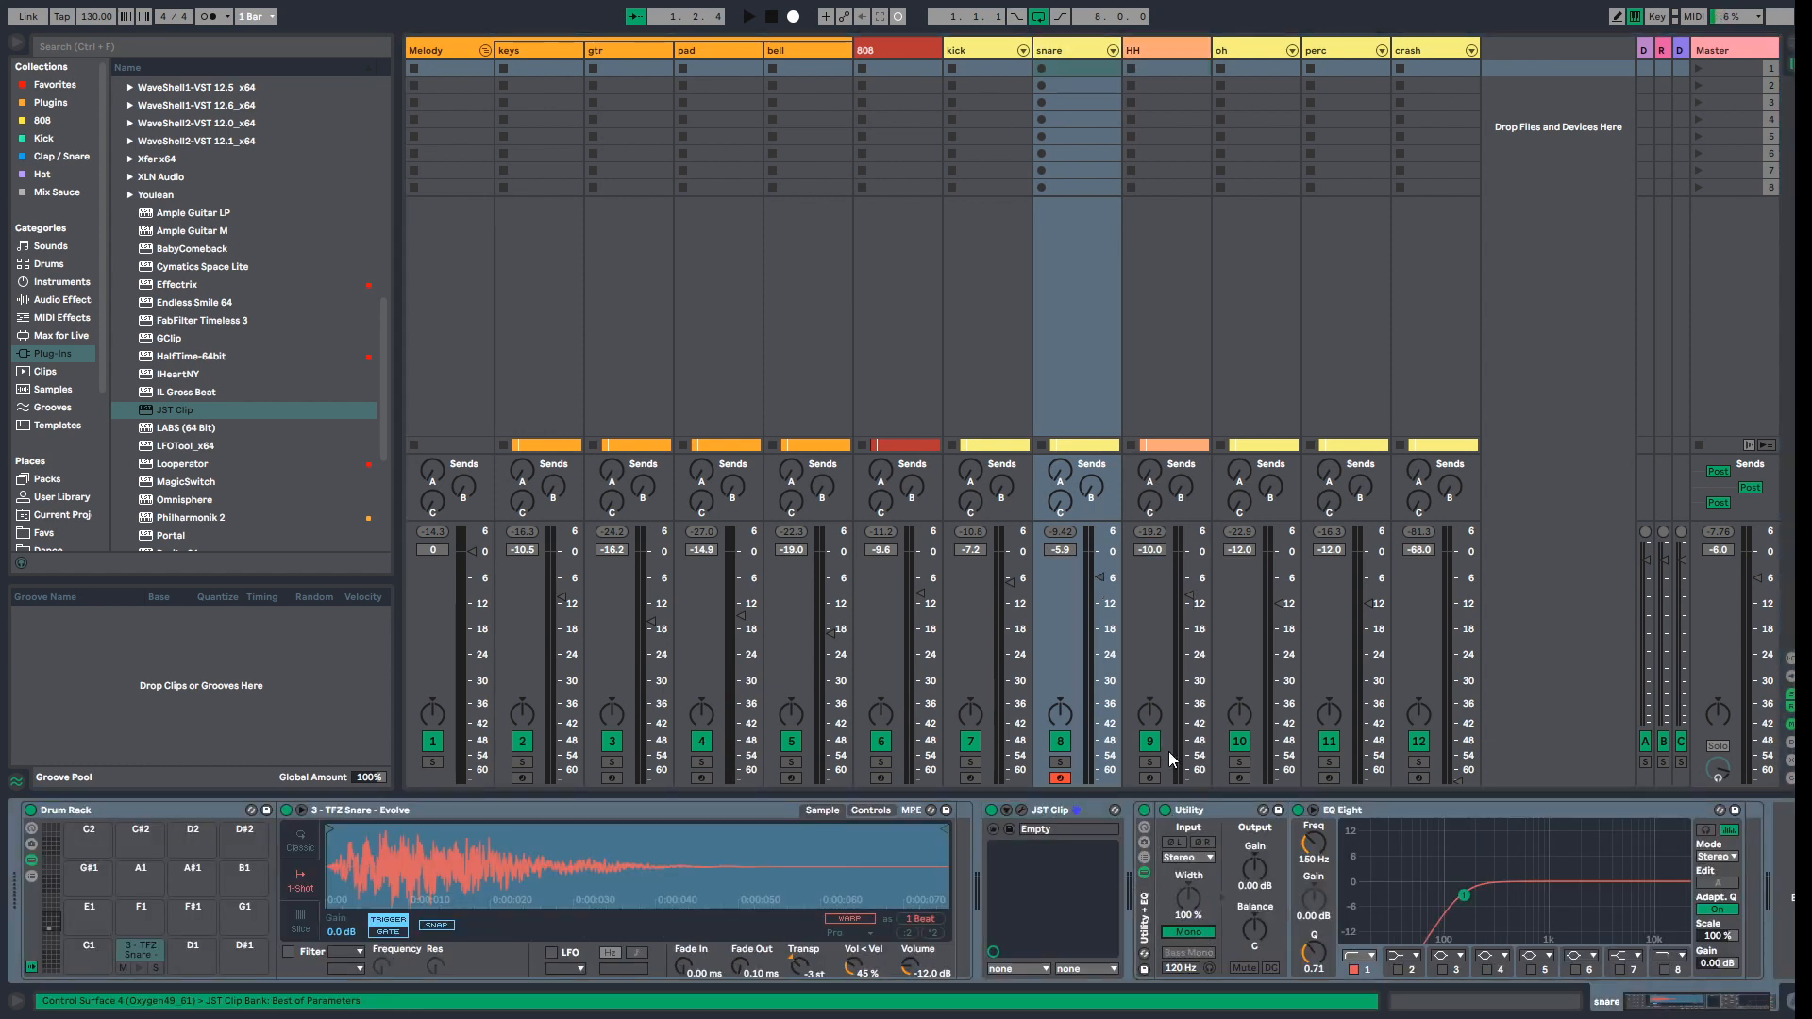
click(973, 53)
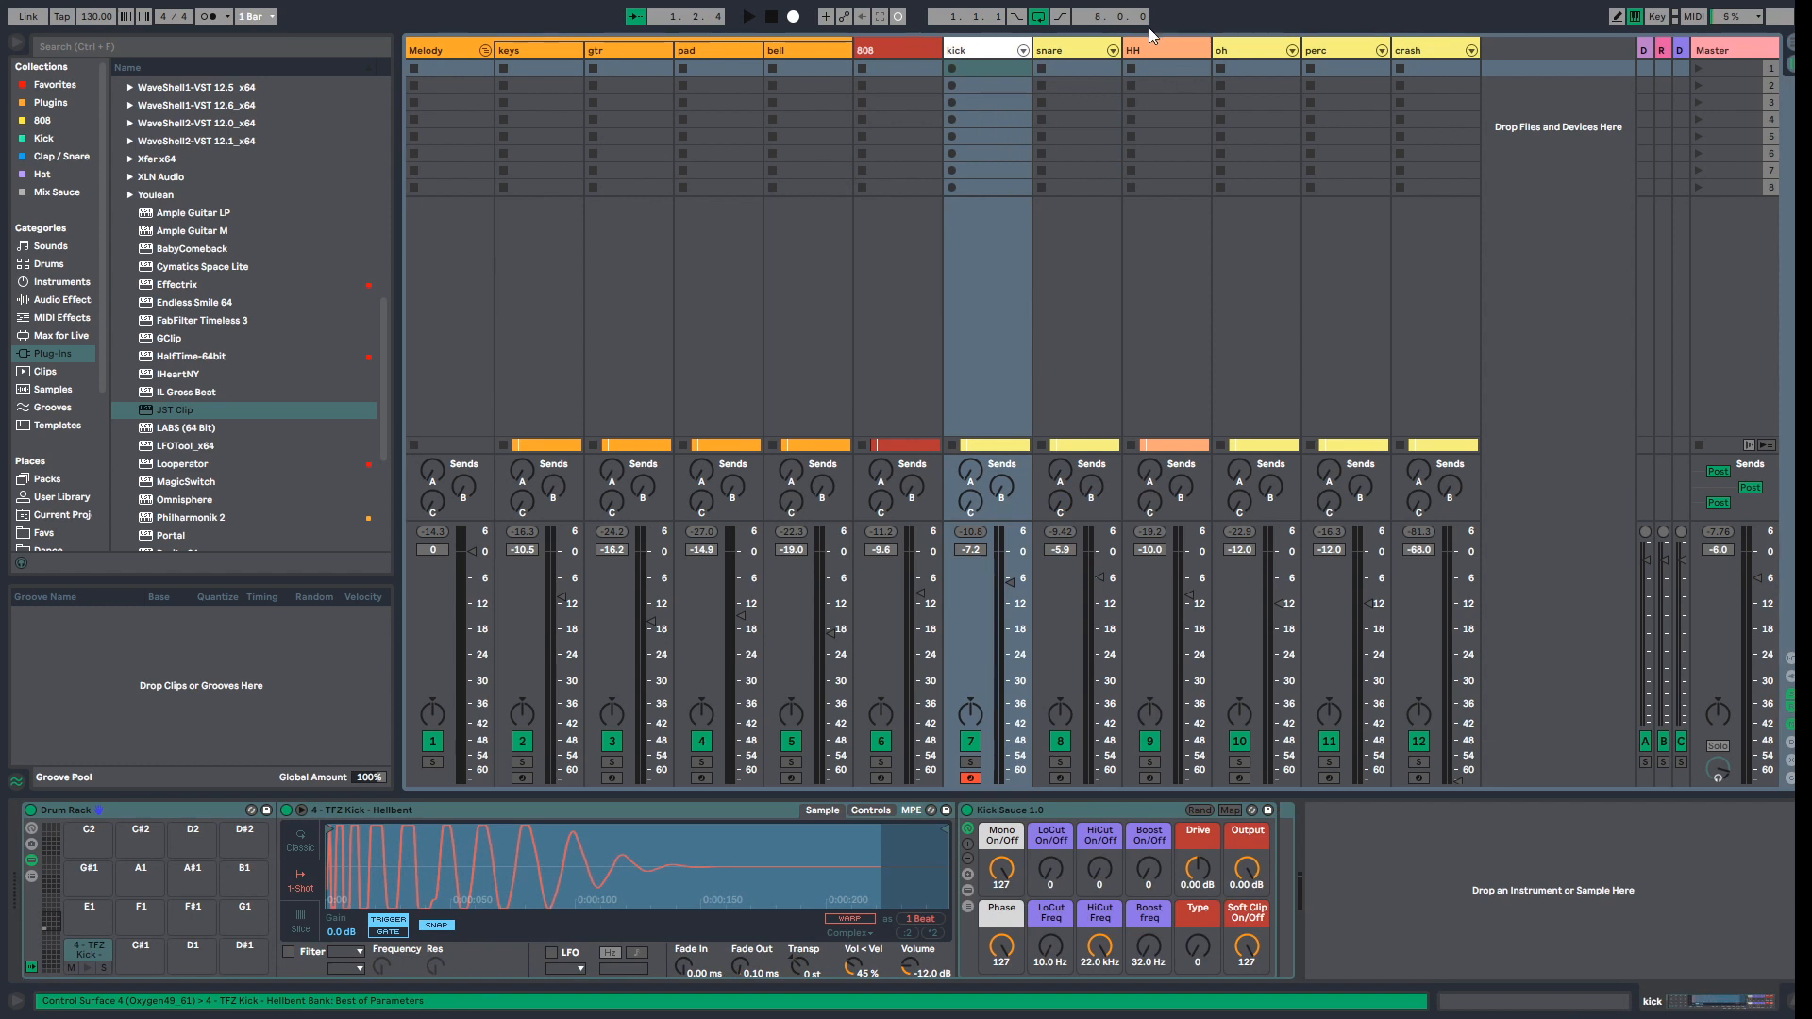
click(1246, 53)
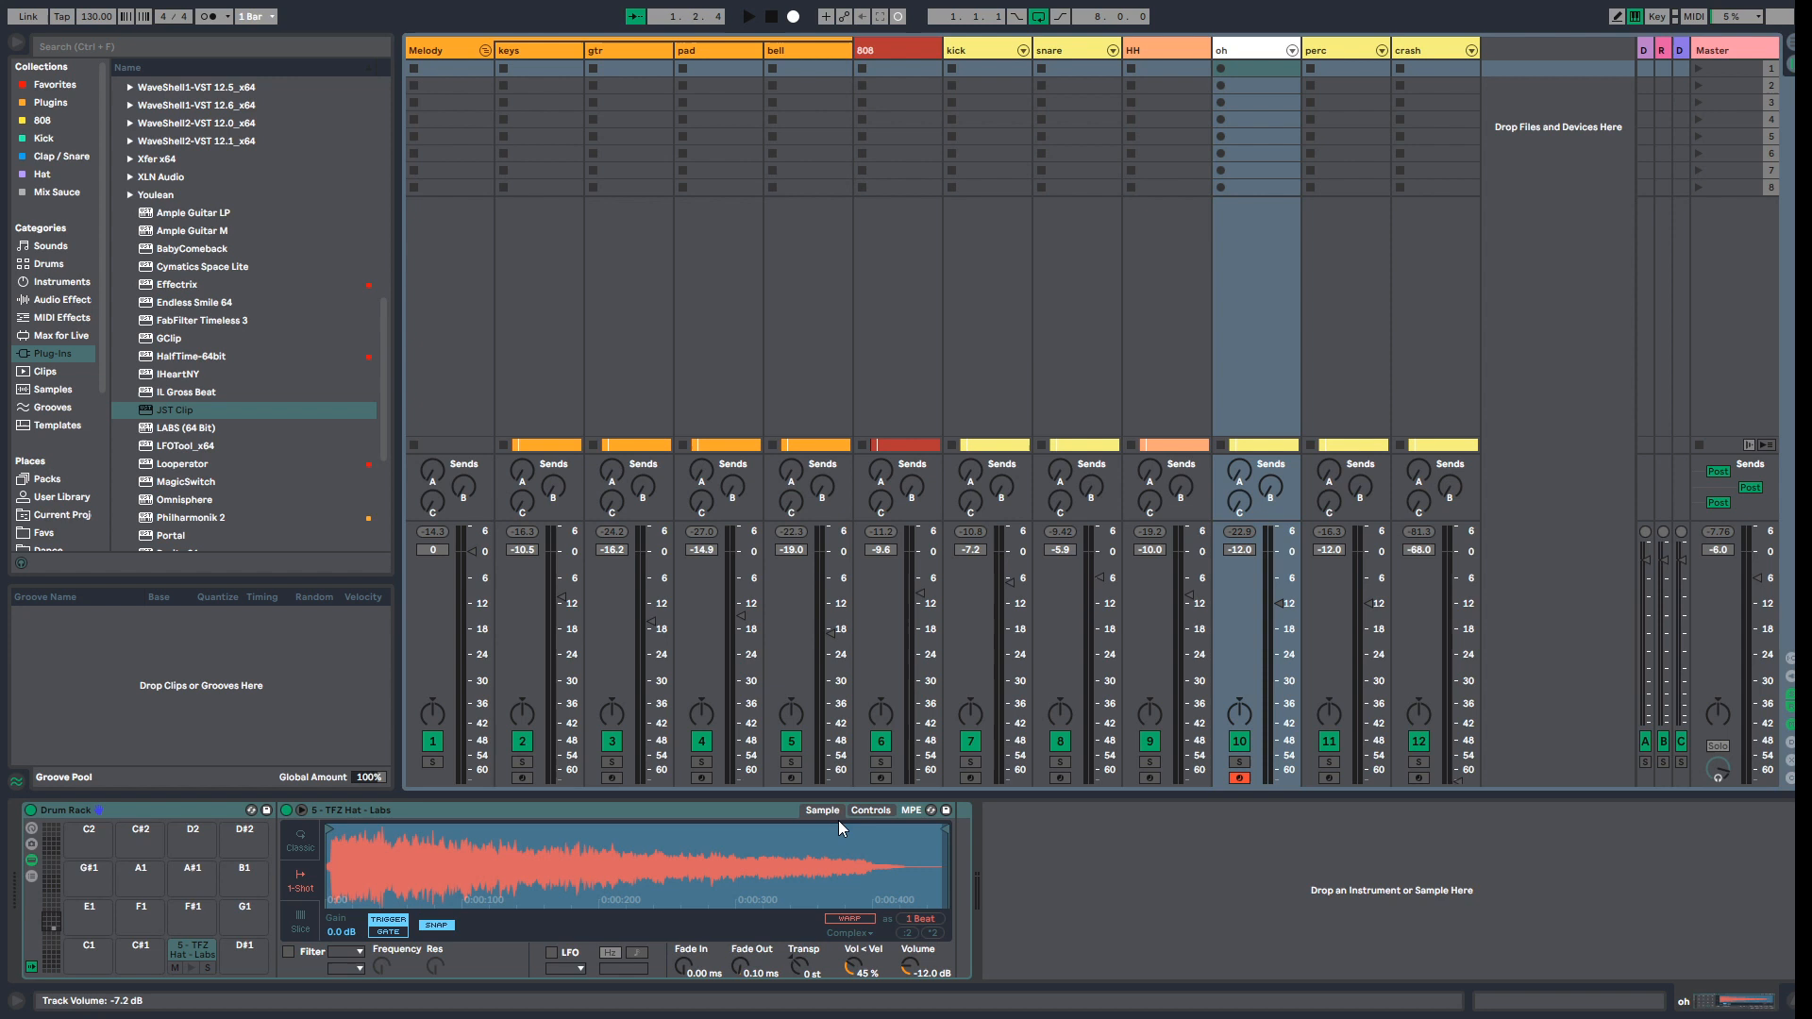
Step: Pan the perc track to 12L and raise the crash track's volume to -10.5 dB during playback
click(191, 970)
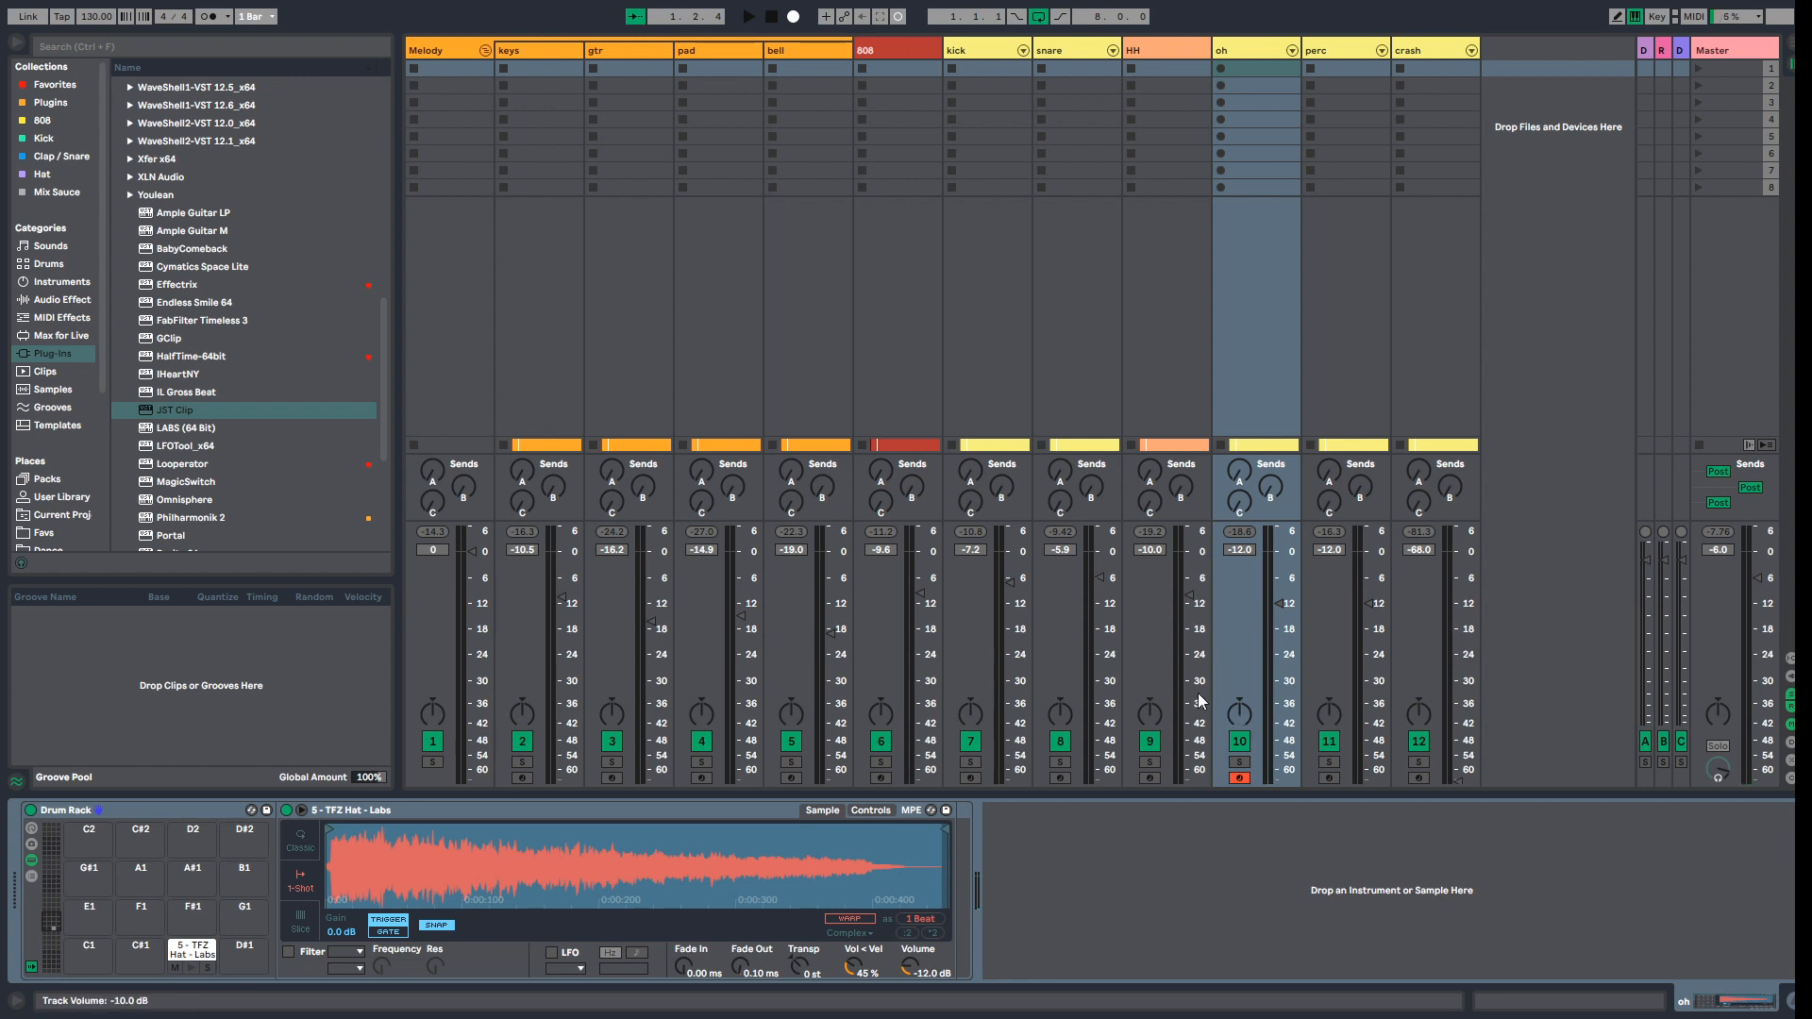
click(1329, 714)
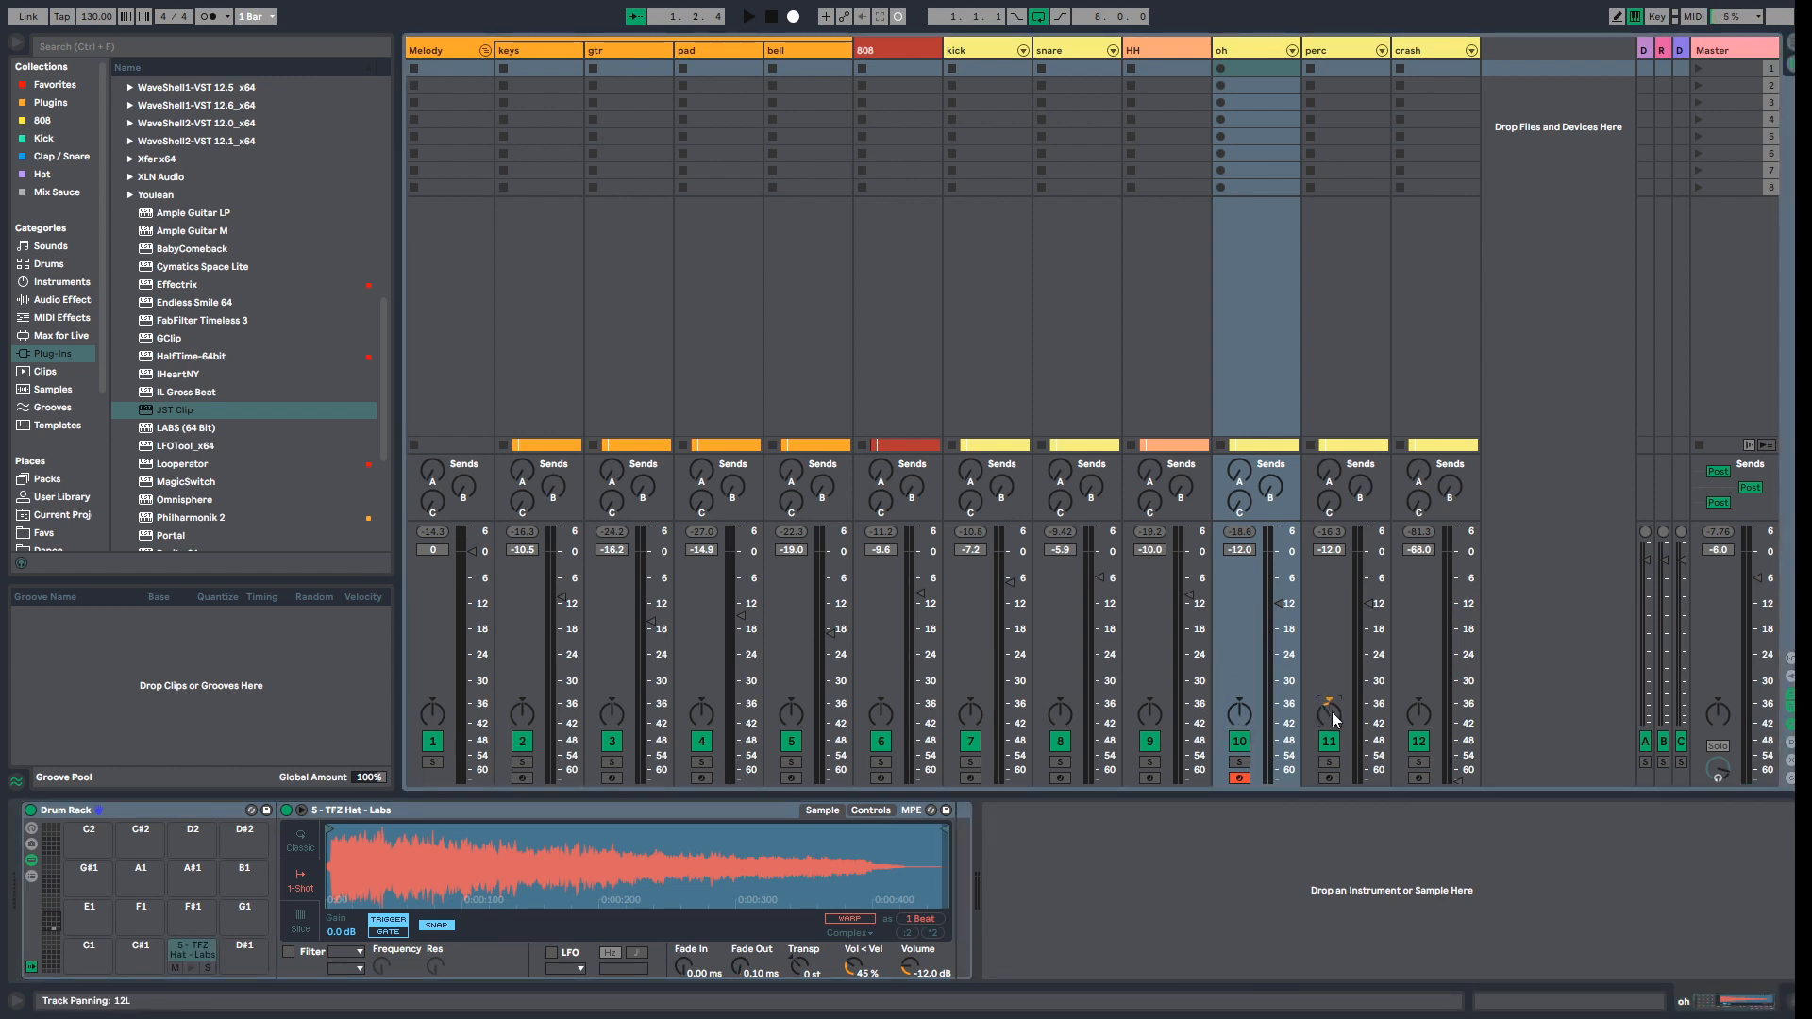
key(space)
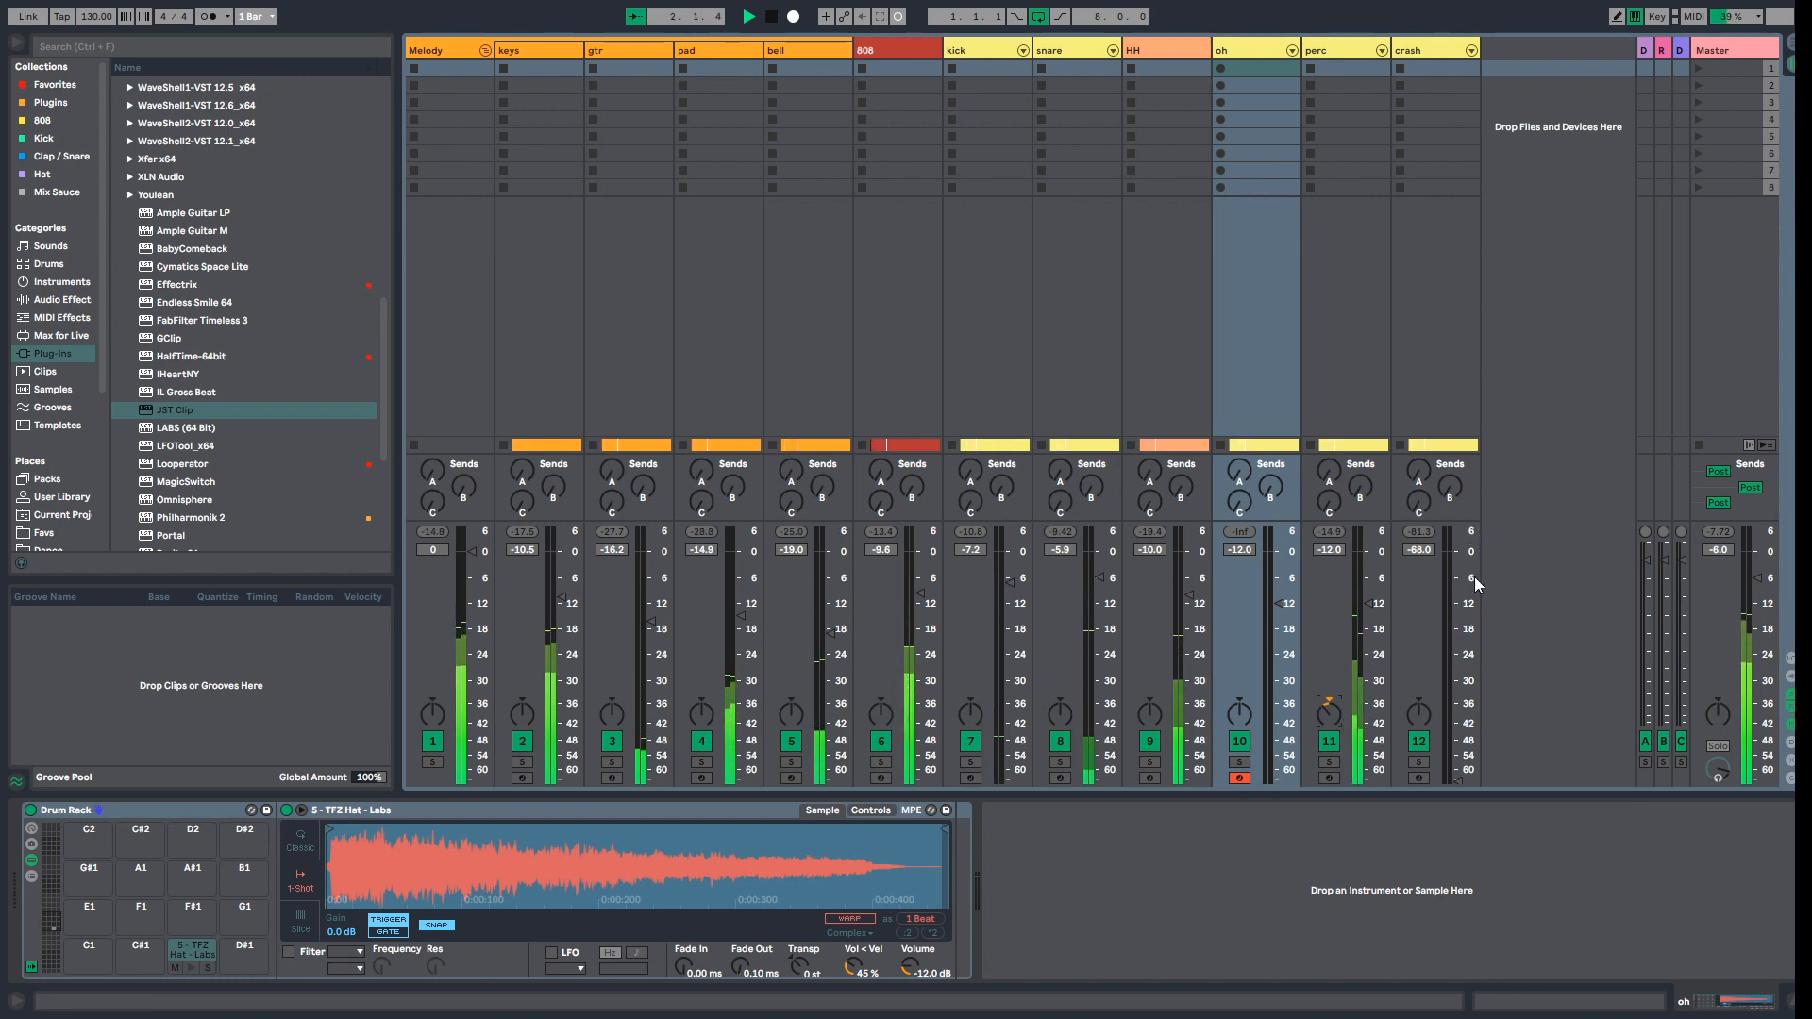
click(1458, 608)
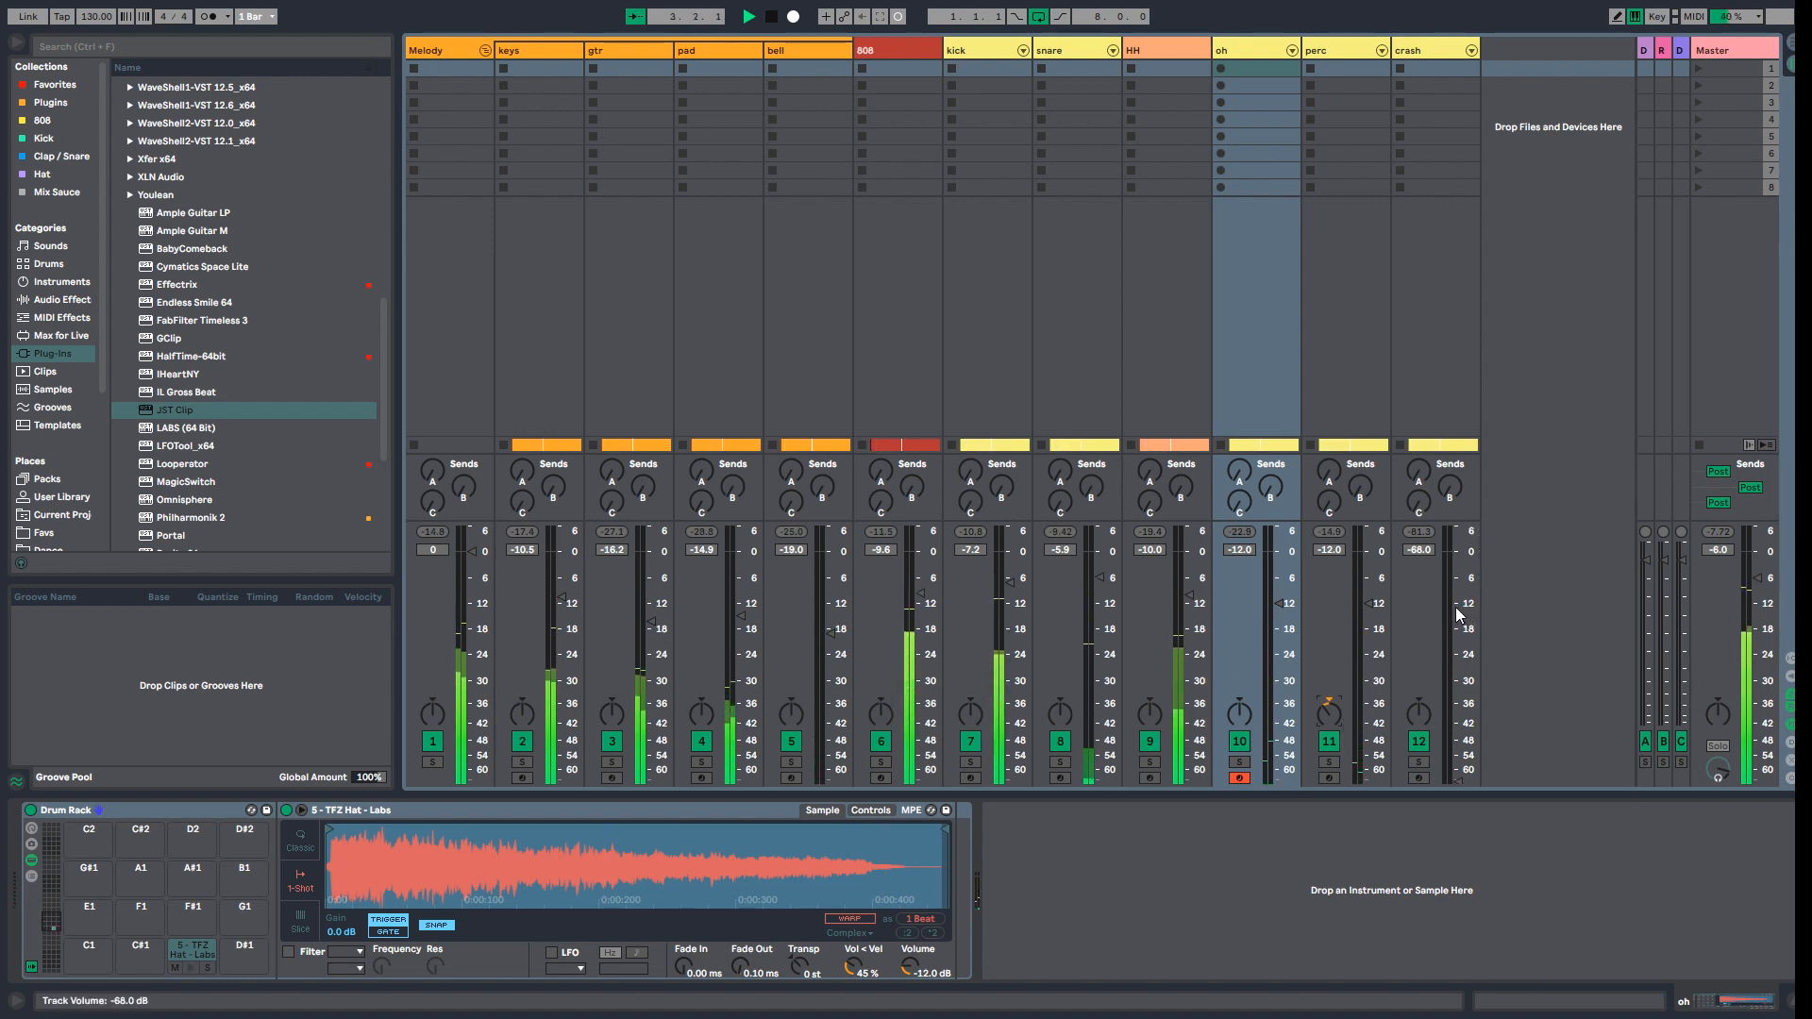
Step: Examine the full mix's spectrum in the master track's SPAN during playback, holding the display for comparison, and close the analyzer
click(1746, 58)
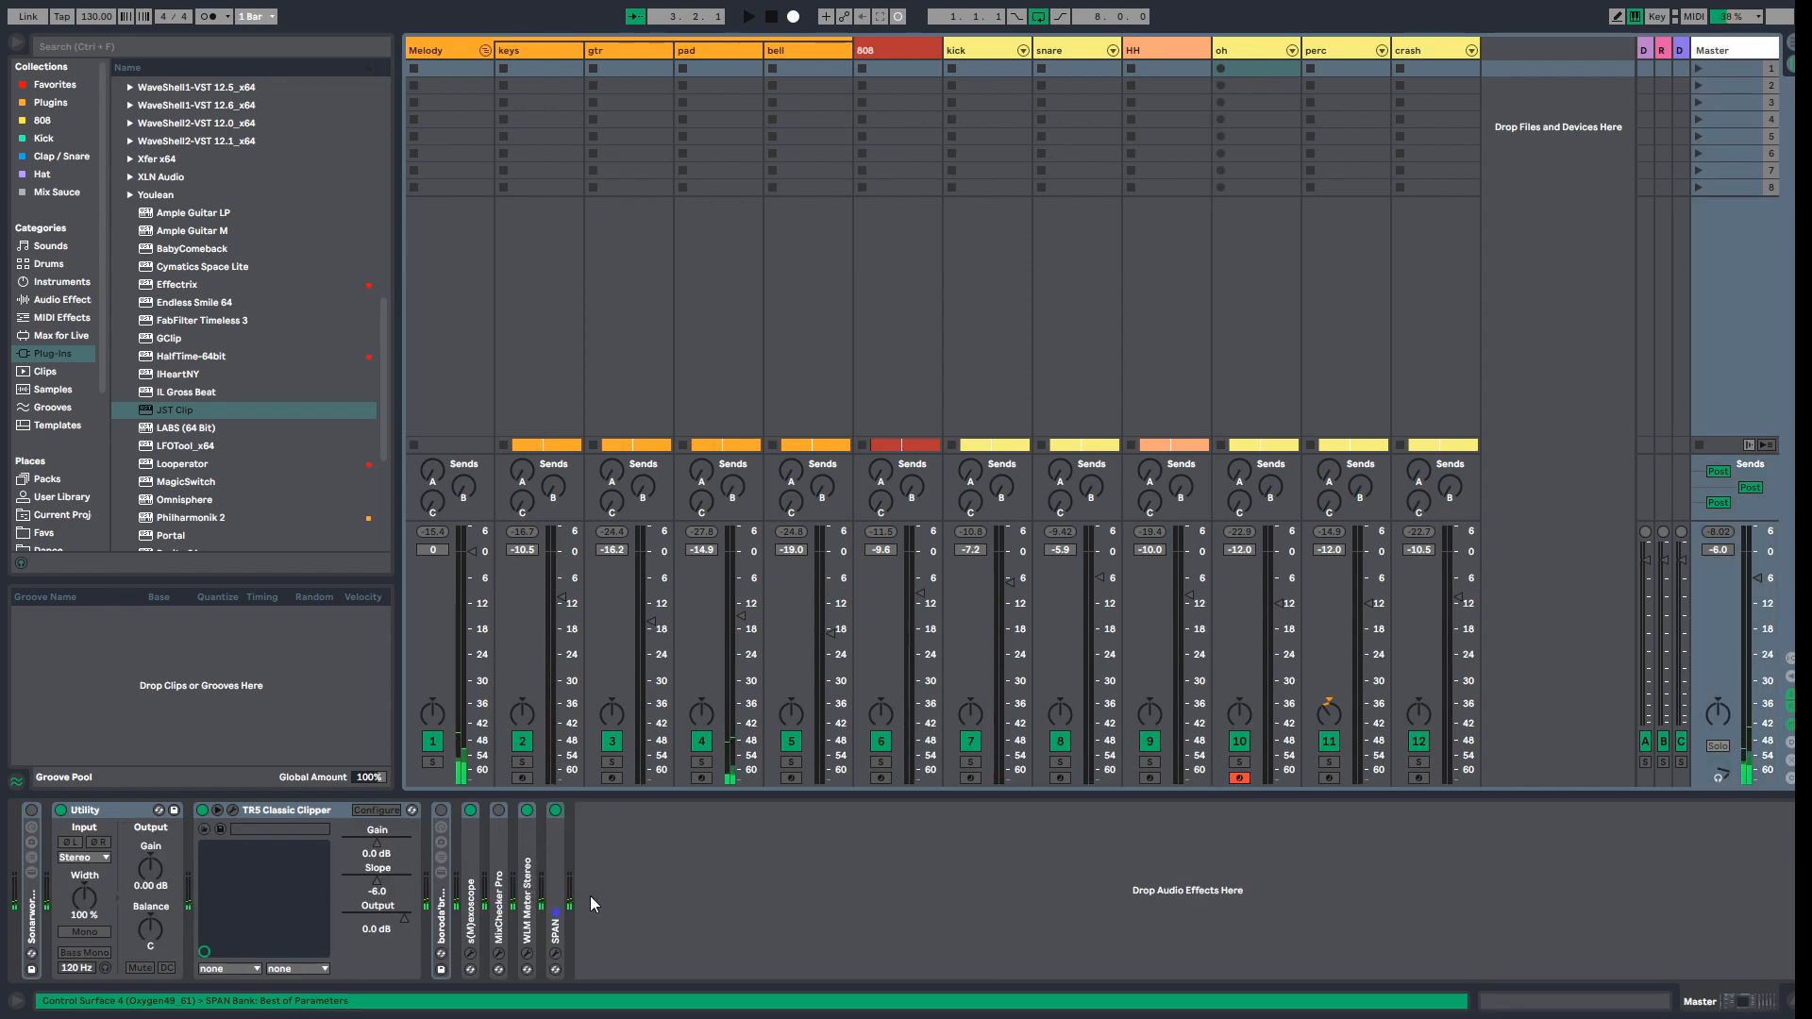
double_click(557, 904)
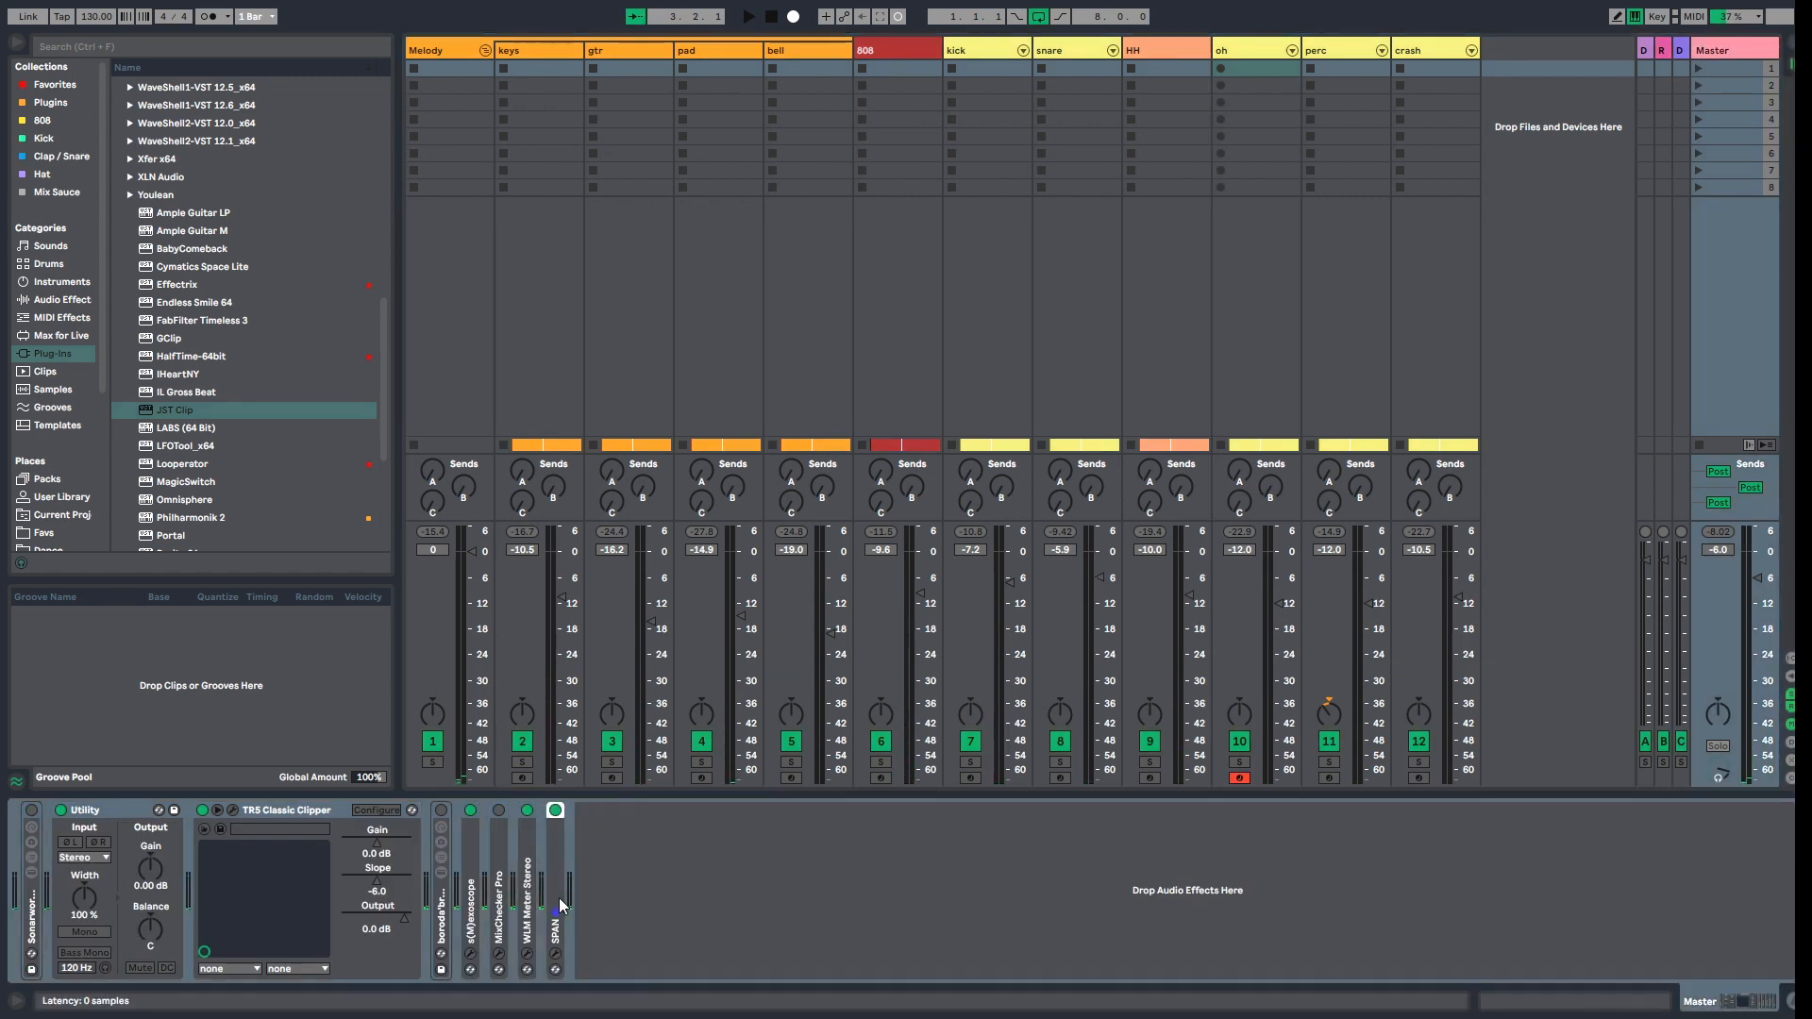
click(585, 811)
key(space)
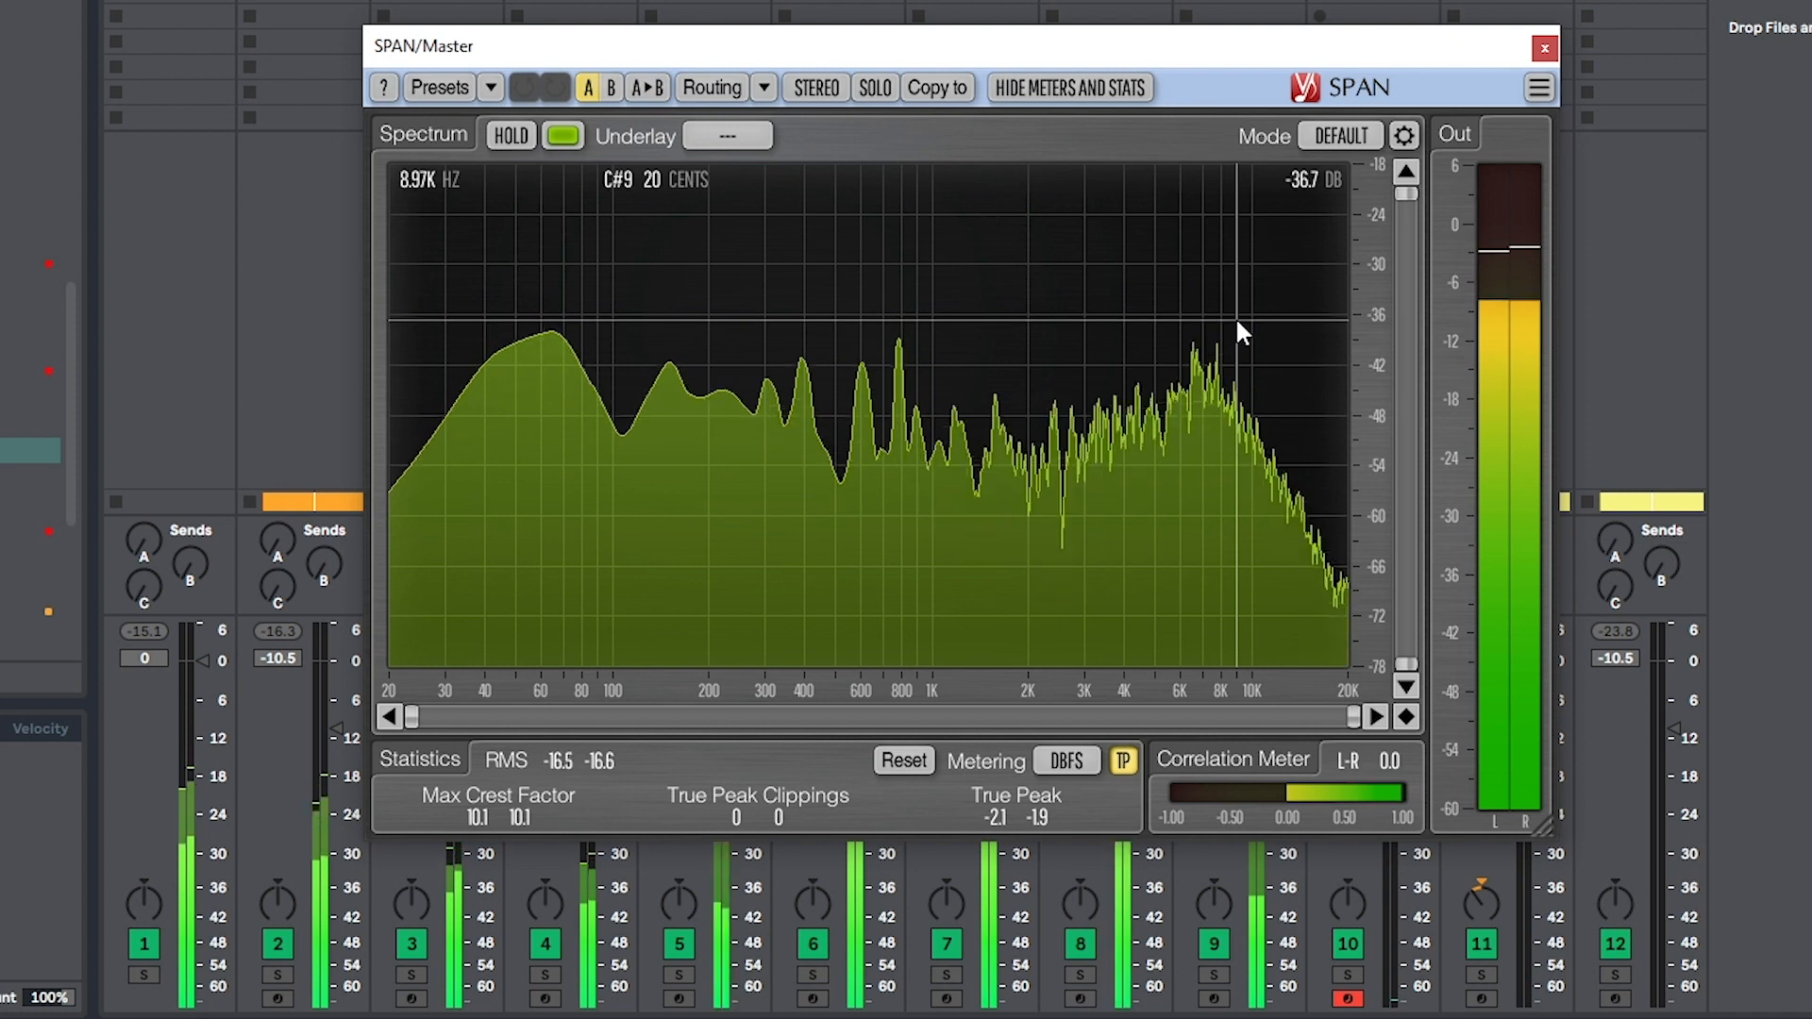
key(space)
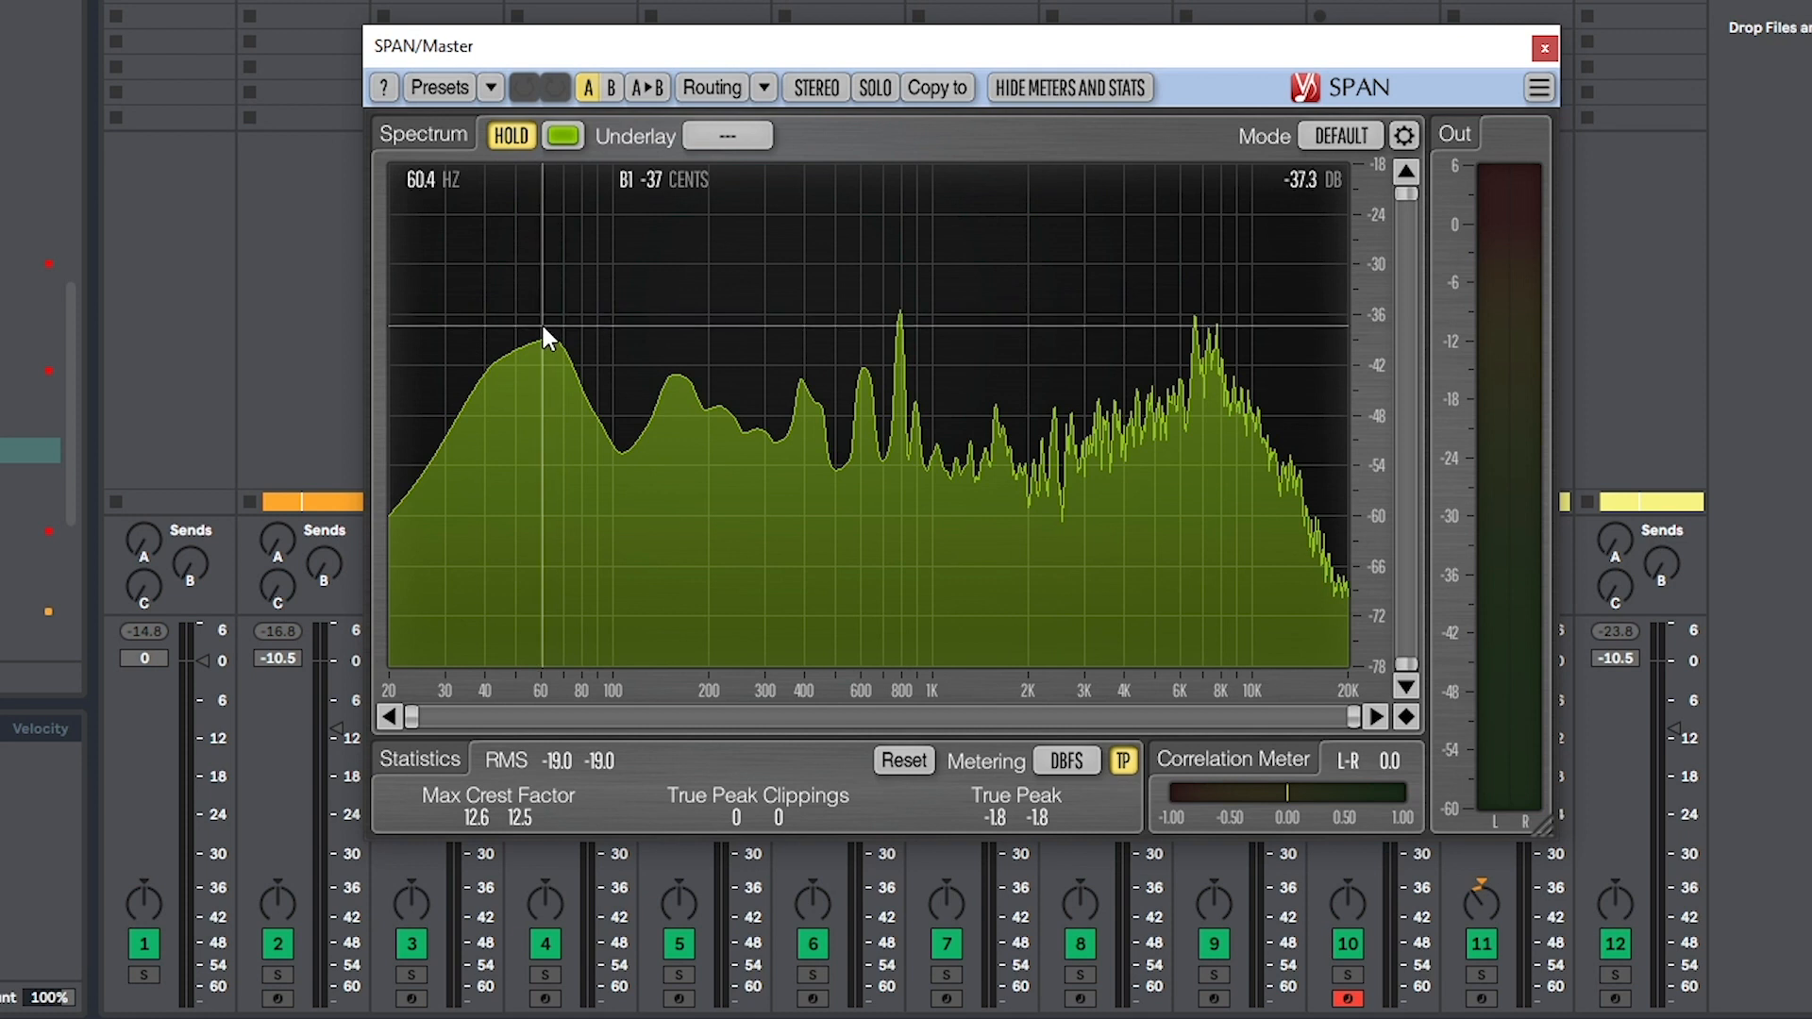
click(511, 137)
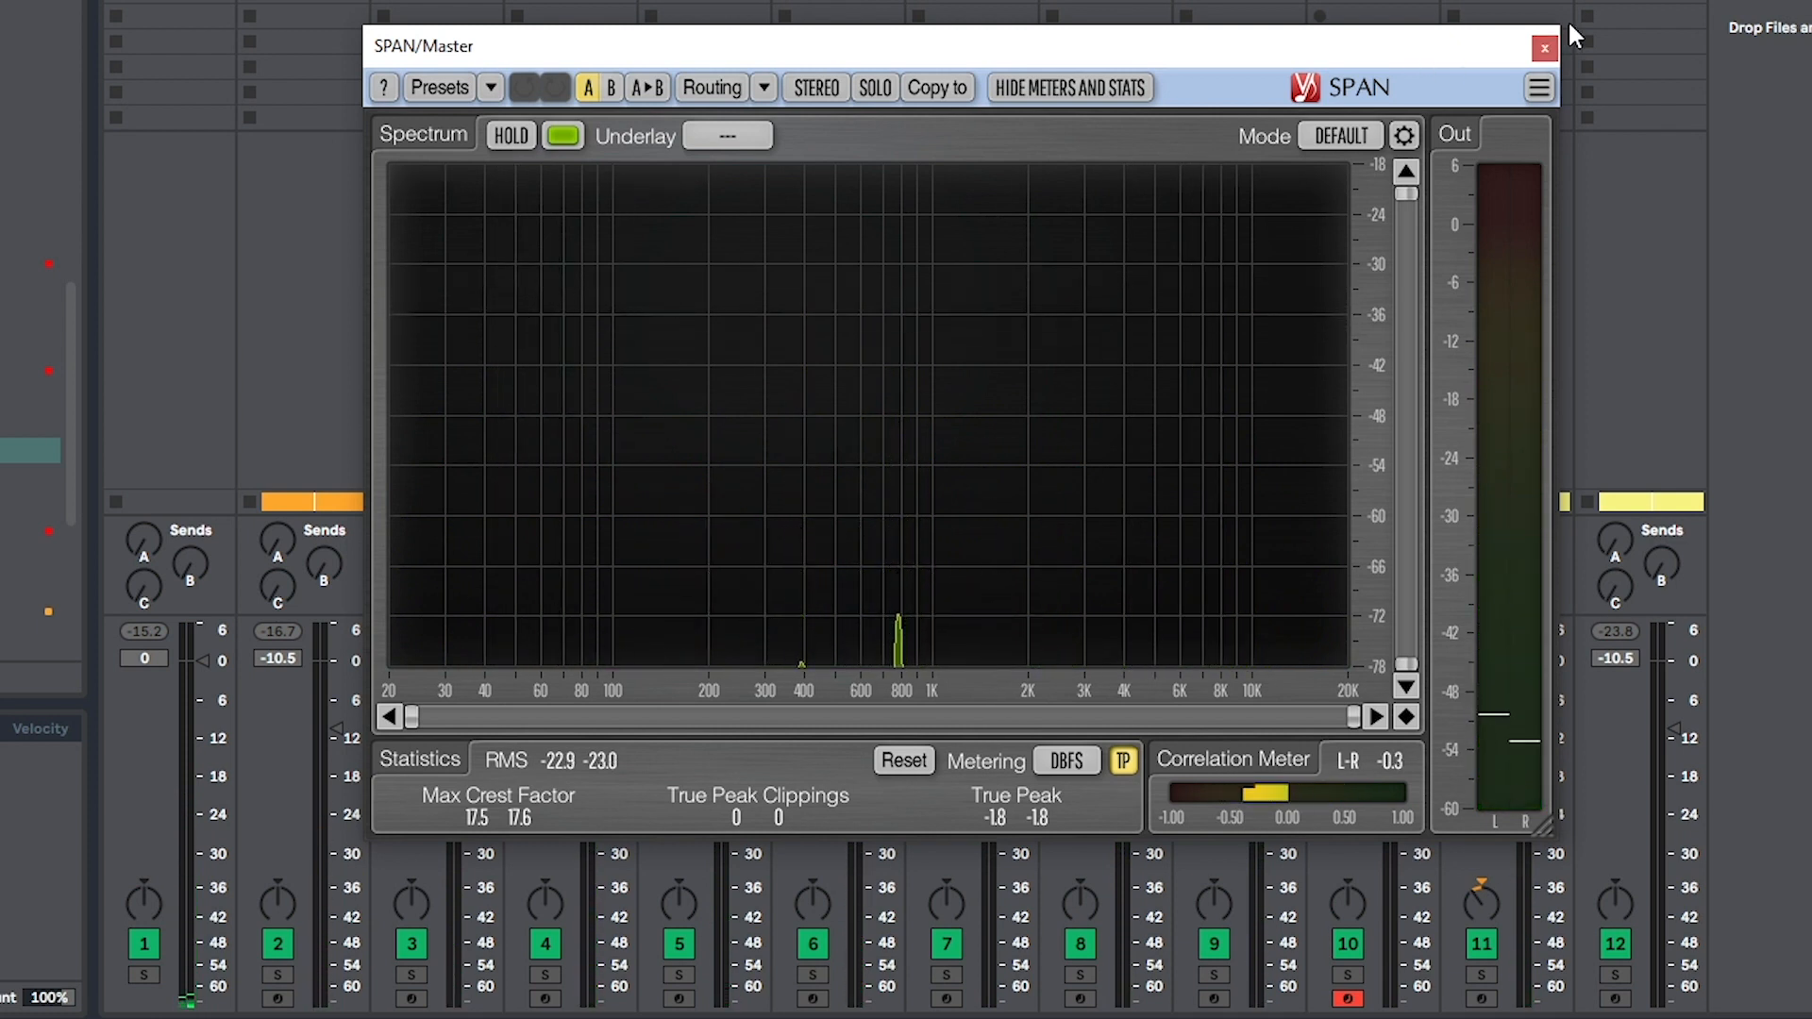
click(1543, 50)
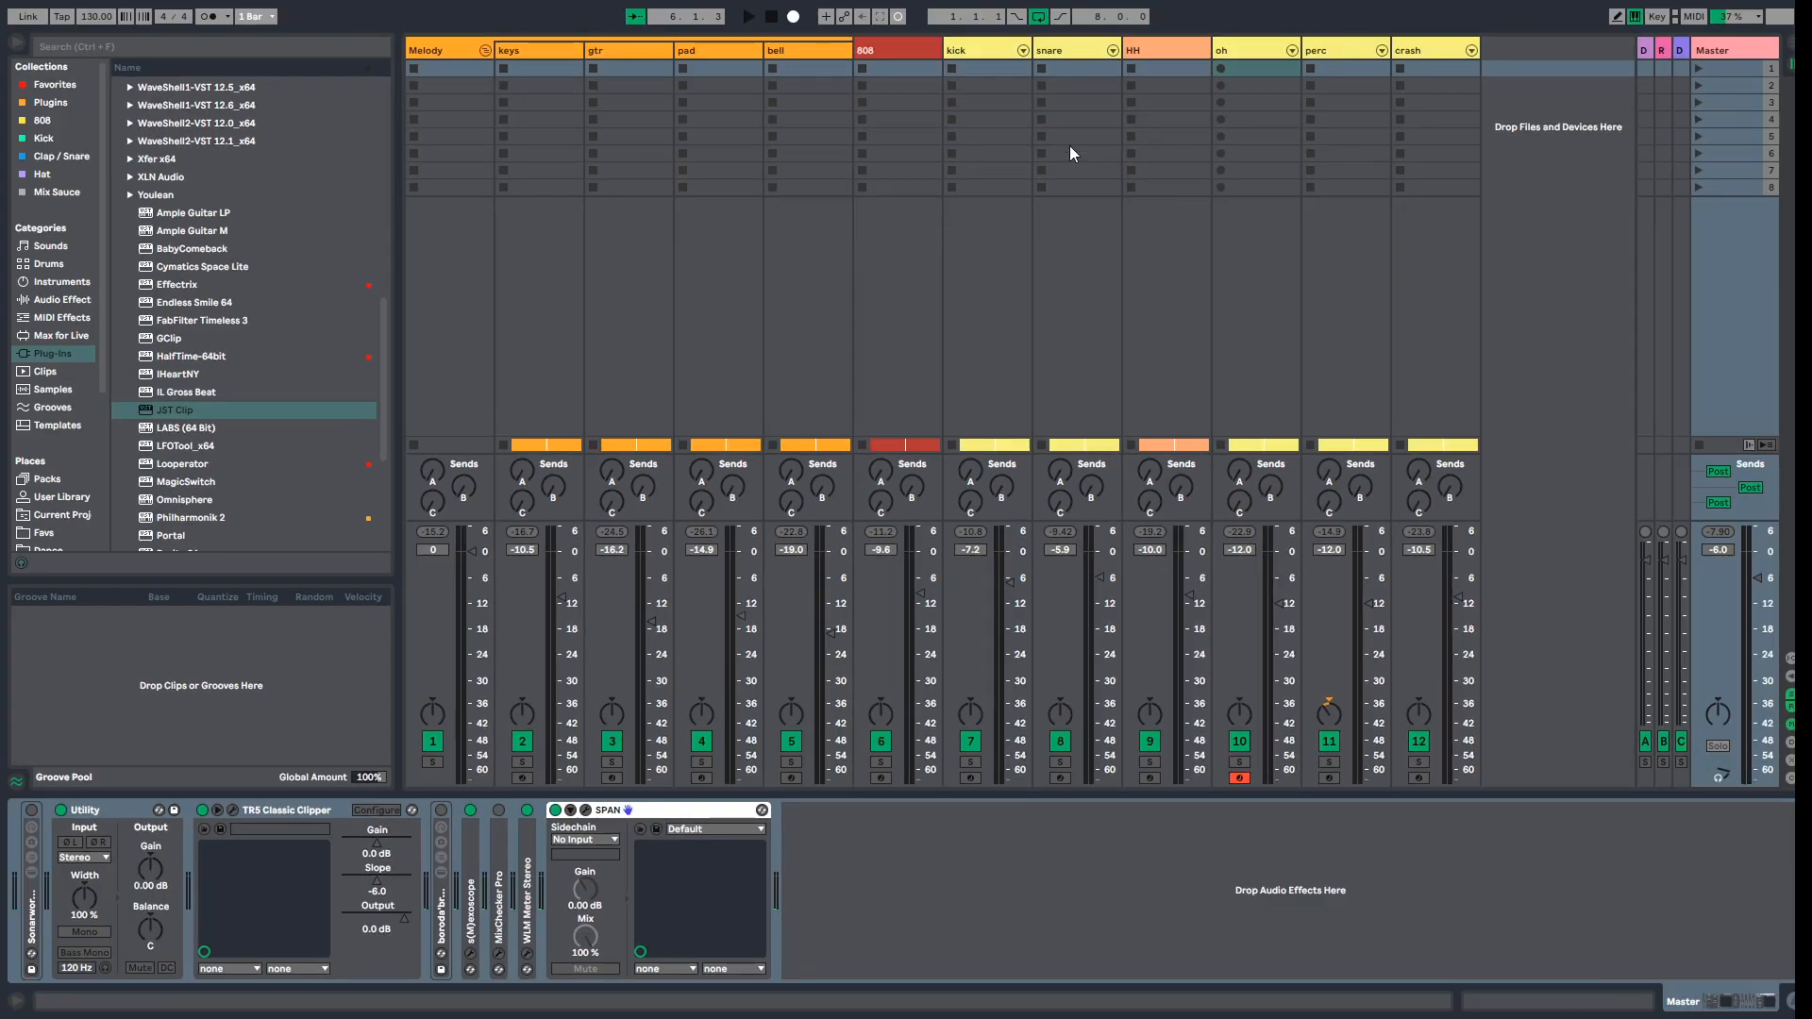
Step: Set the number of voices to 1 in the HH track's hi-hat sampler
click(1169, 46)
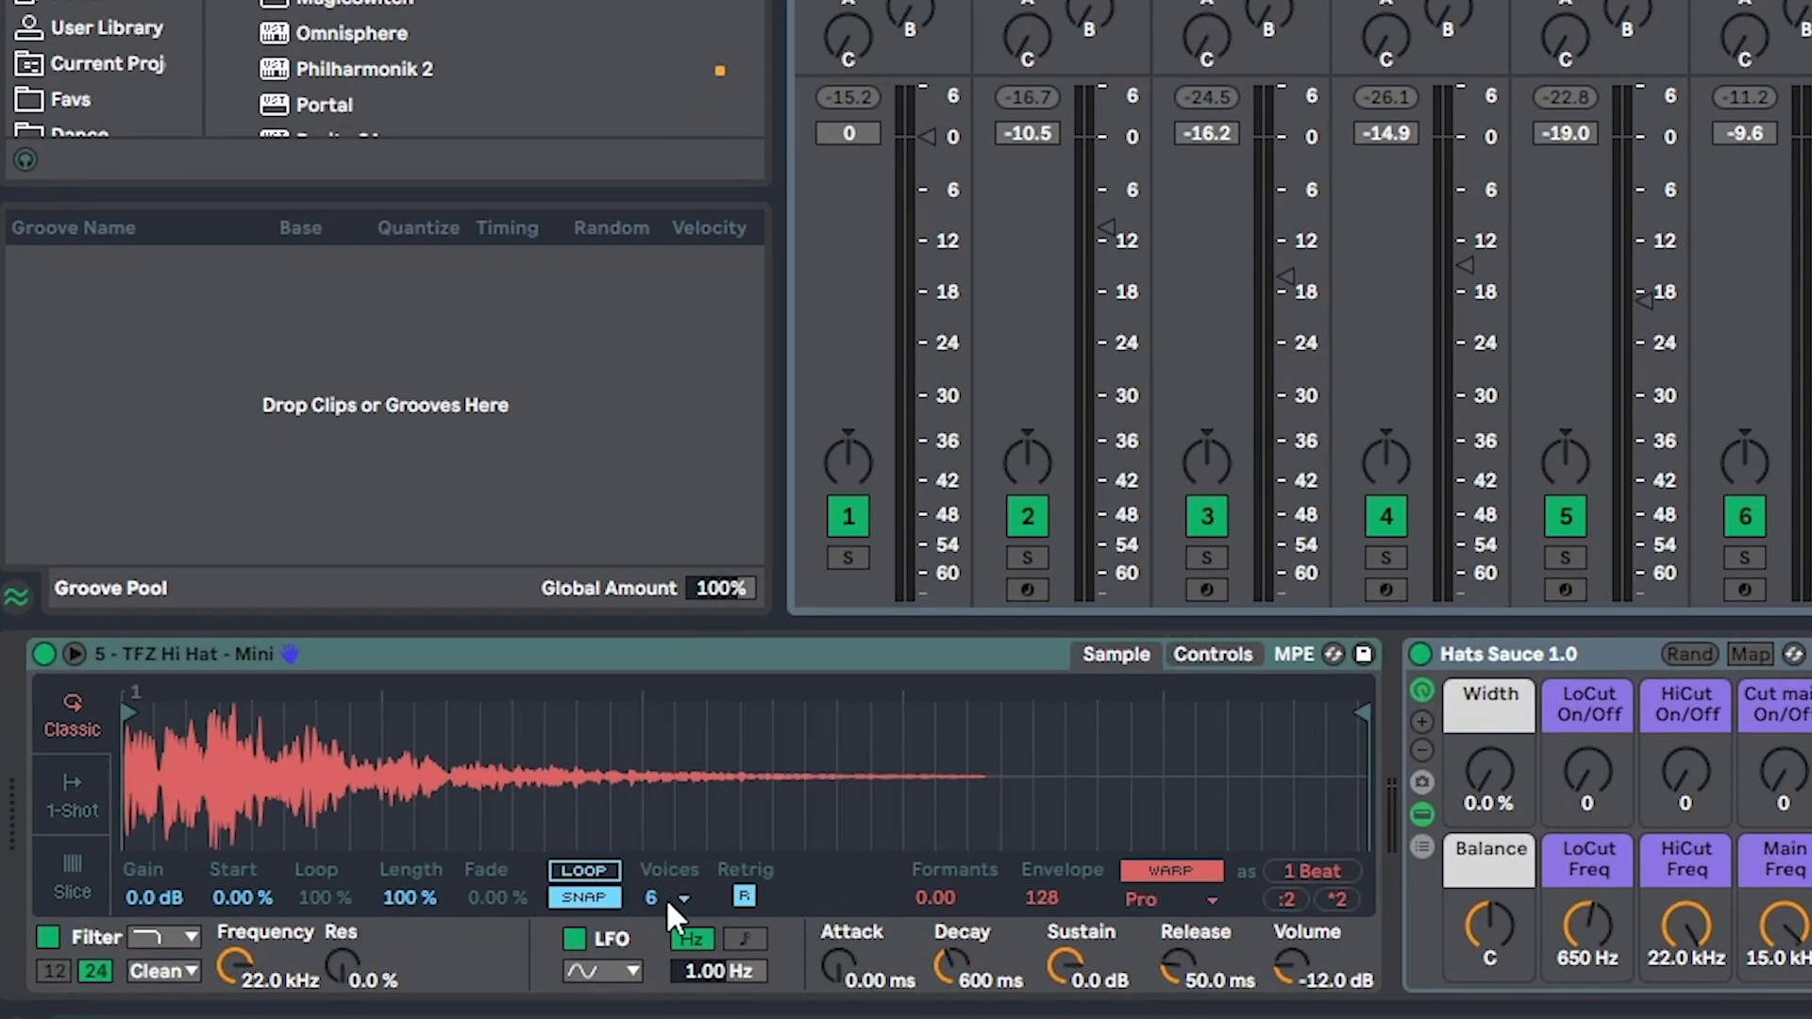
click(670, 898)
click(666, 467)
Step: Examine the hi-hat clip's MIDI notes in the Arrangement View, and return to the HH track's devices
key(Tab)
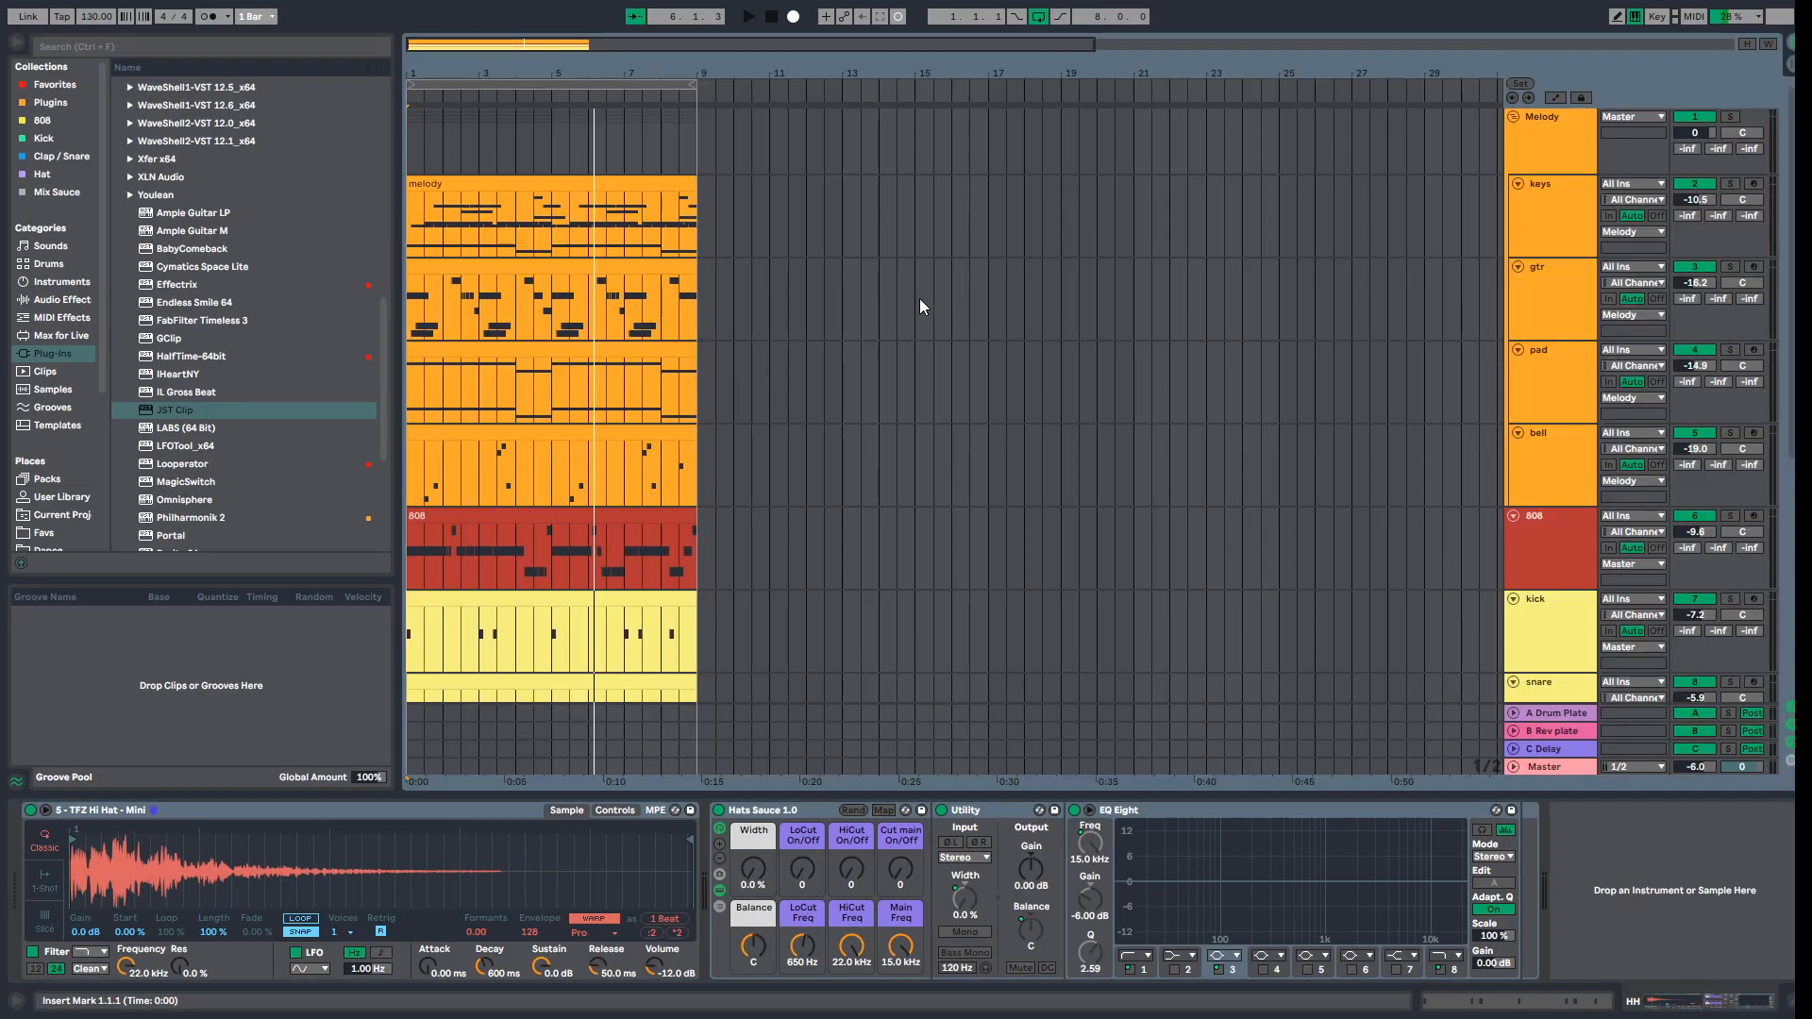
scroll(632, 566, down, 3)
double_click(579, 616)
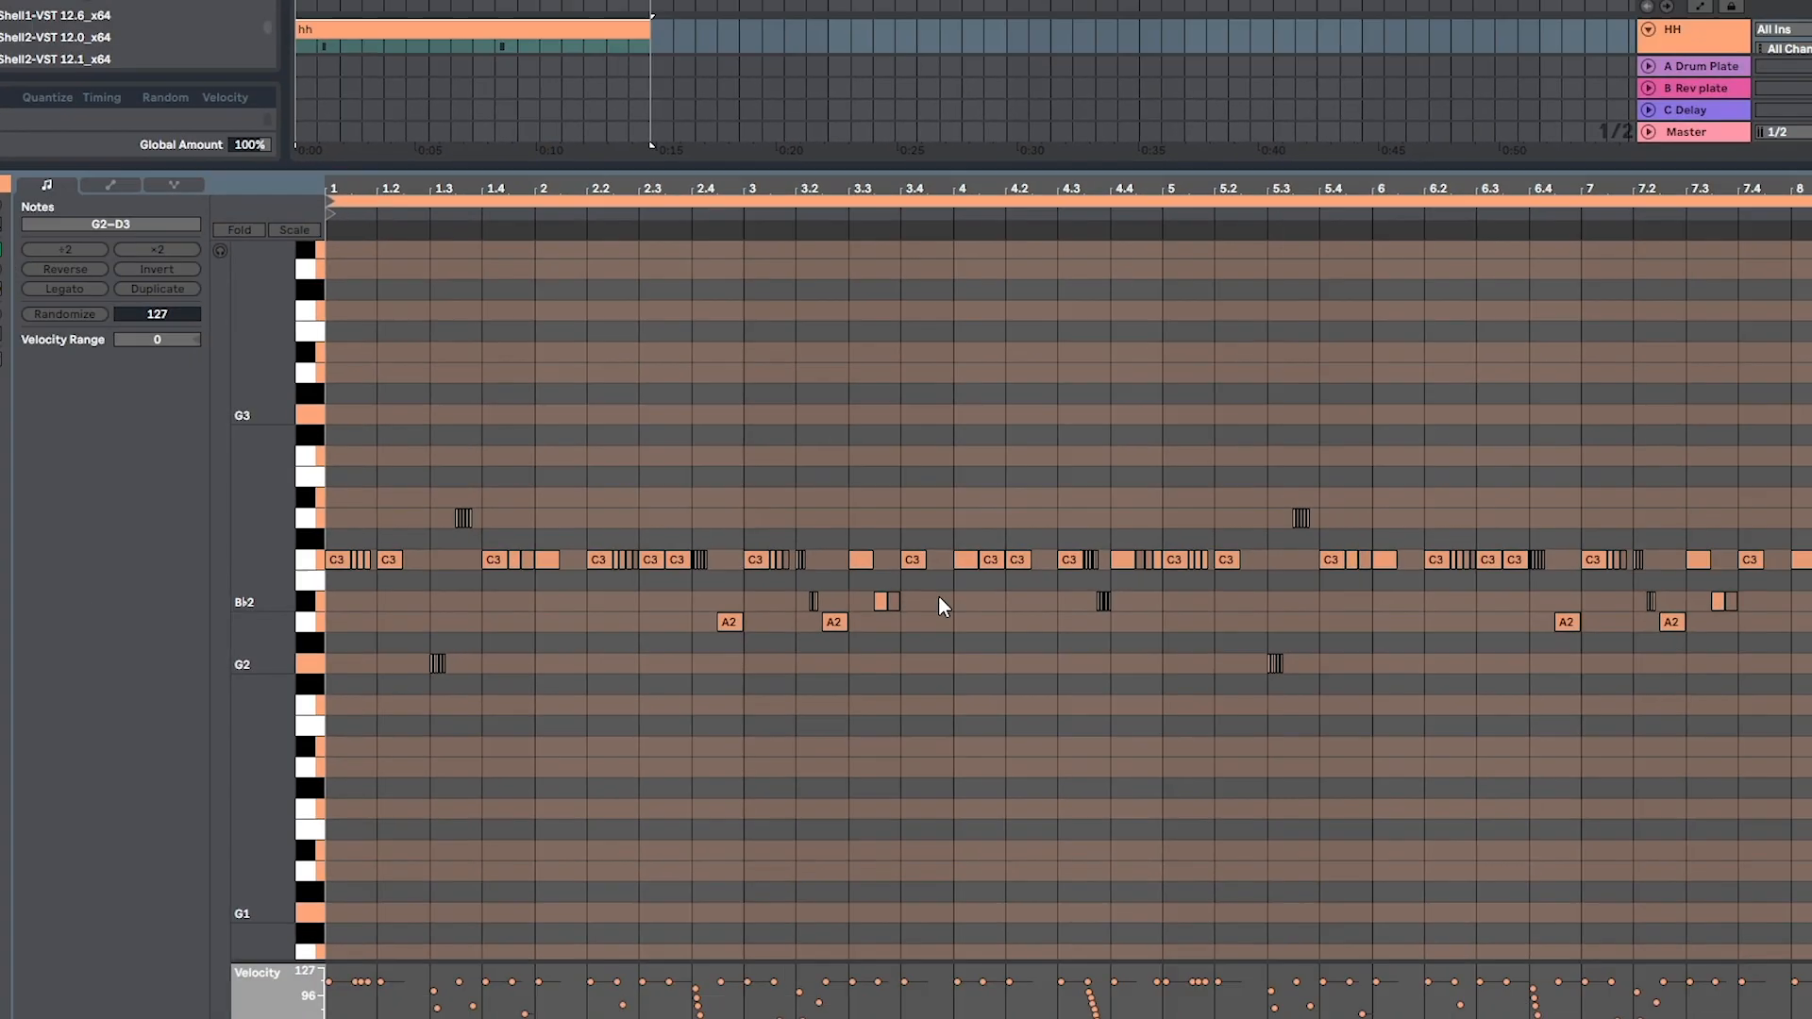
key(shift+Tab)
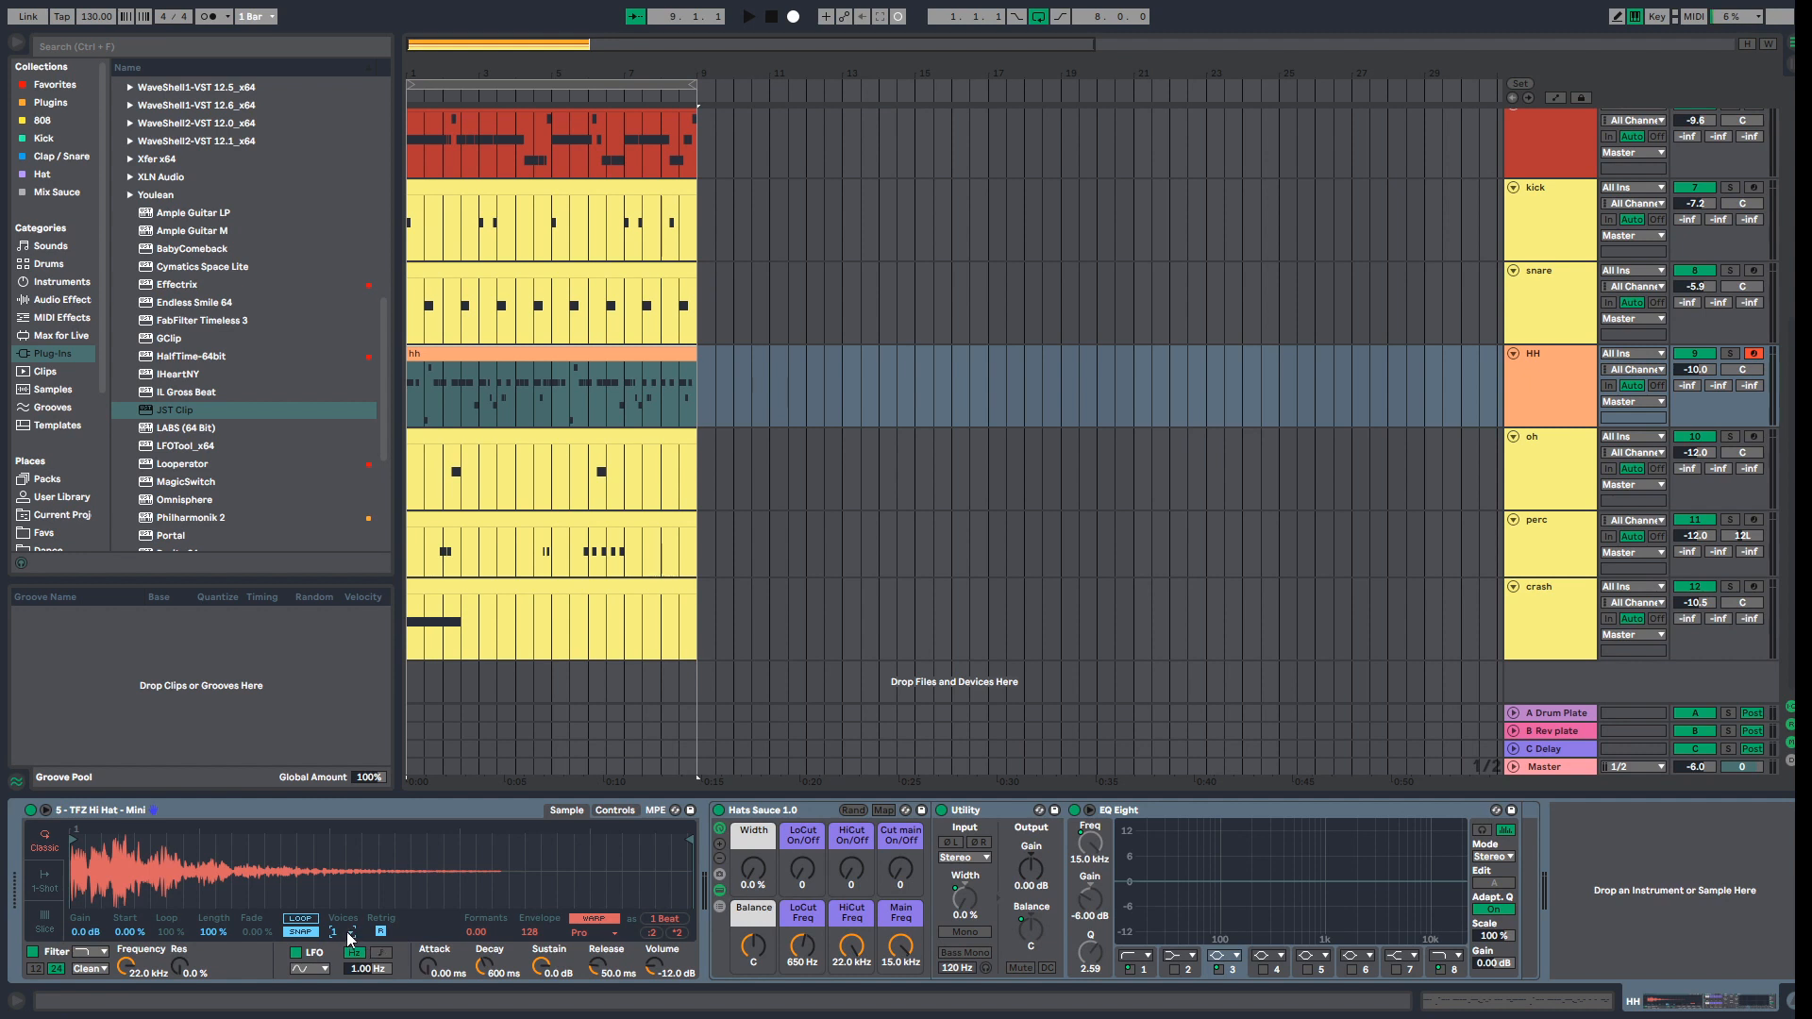
Step: Check the master track's spectrum in SPAN during playback, and close and fold the analyzer
click(1546, 765)
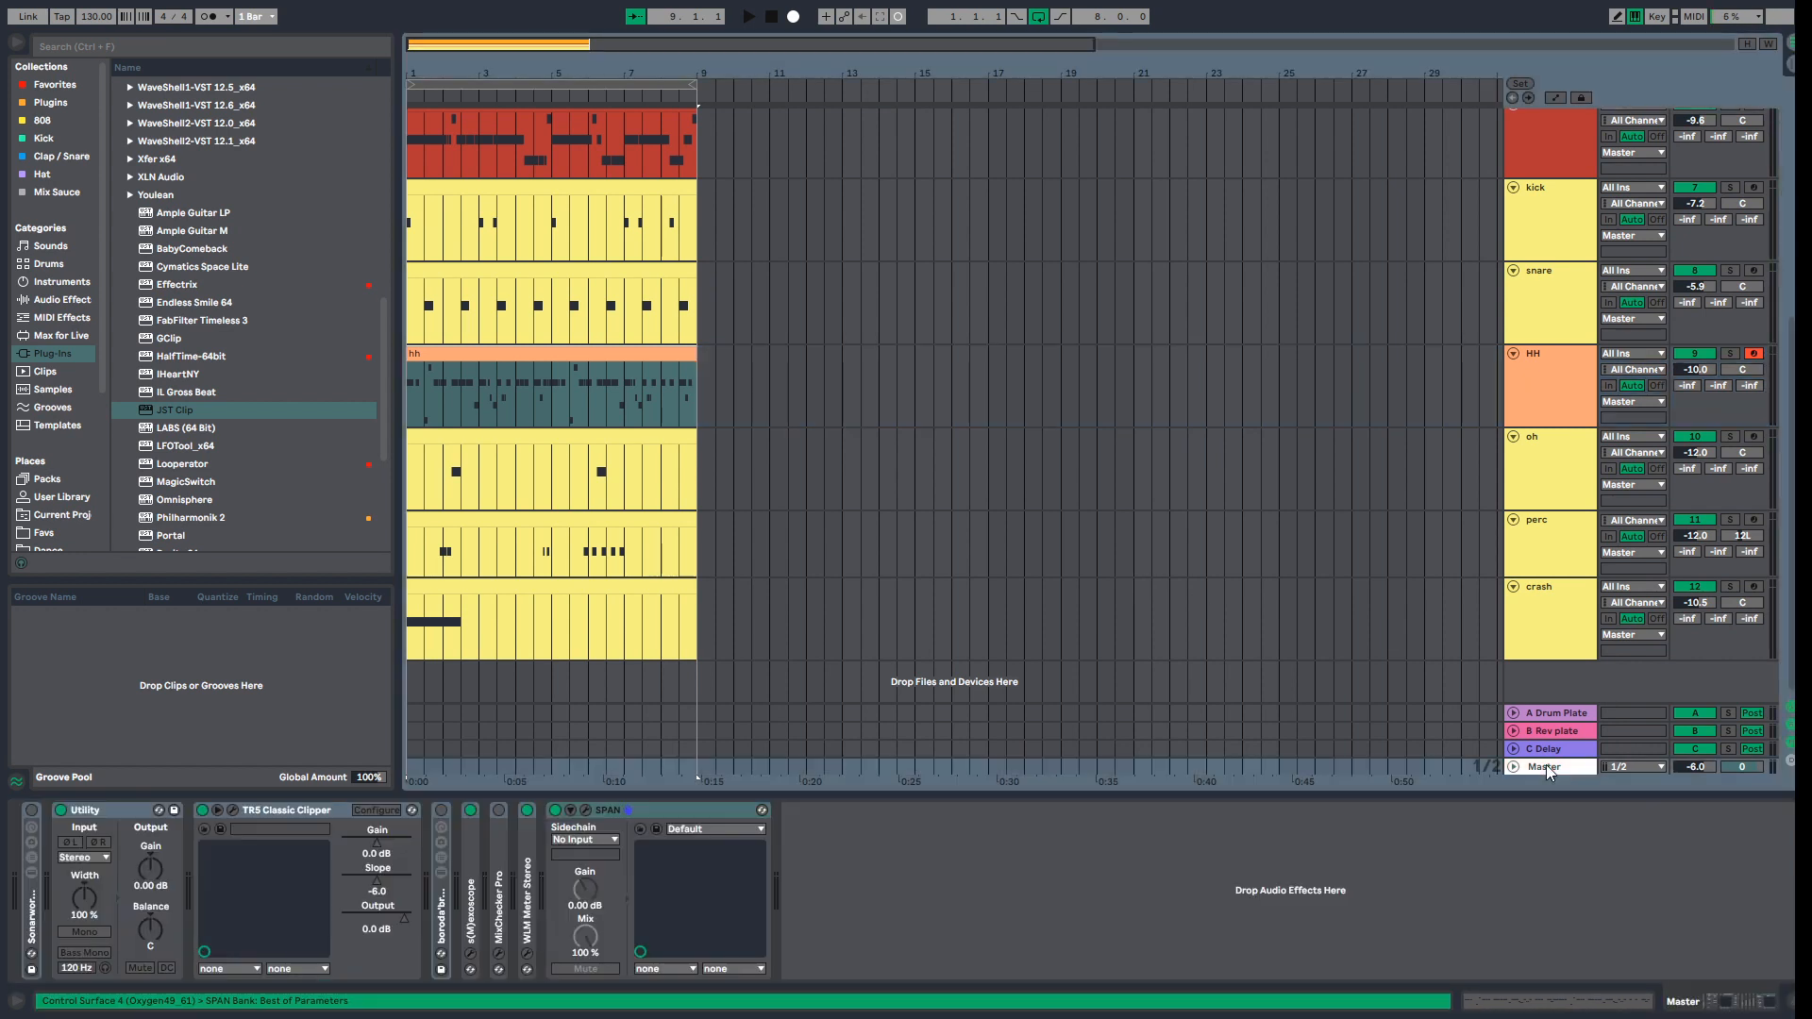
click(584, 811)
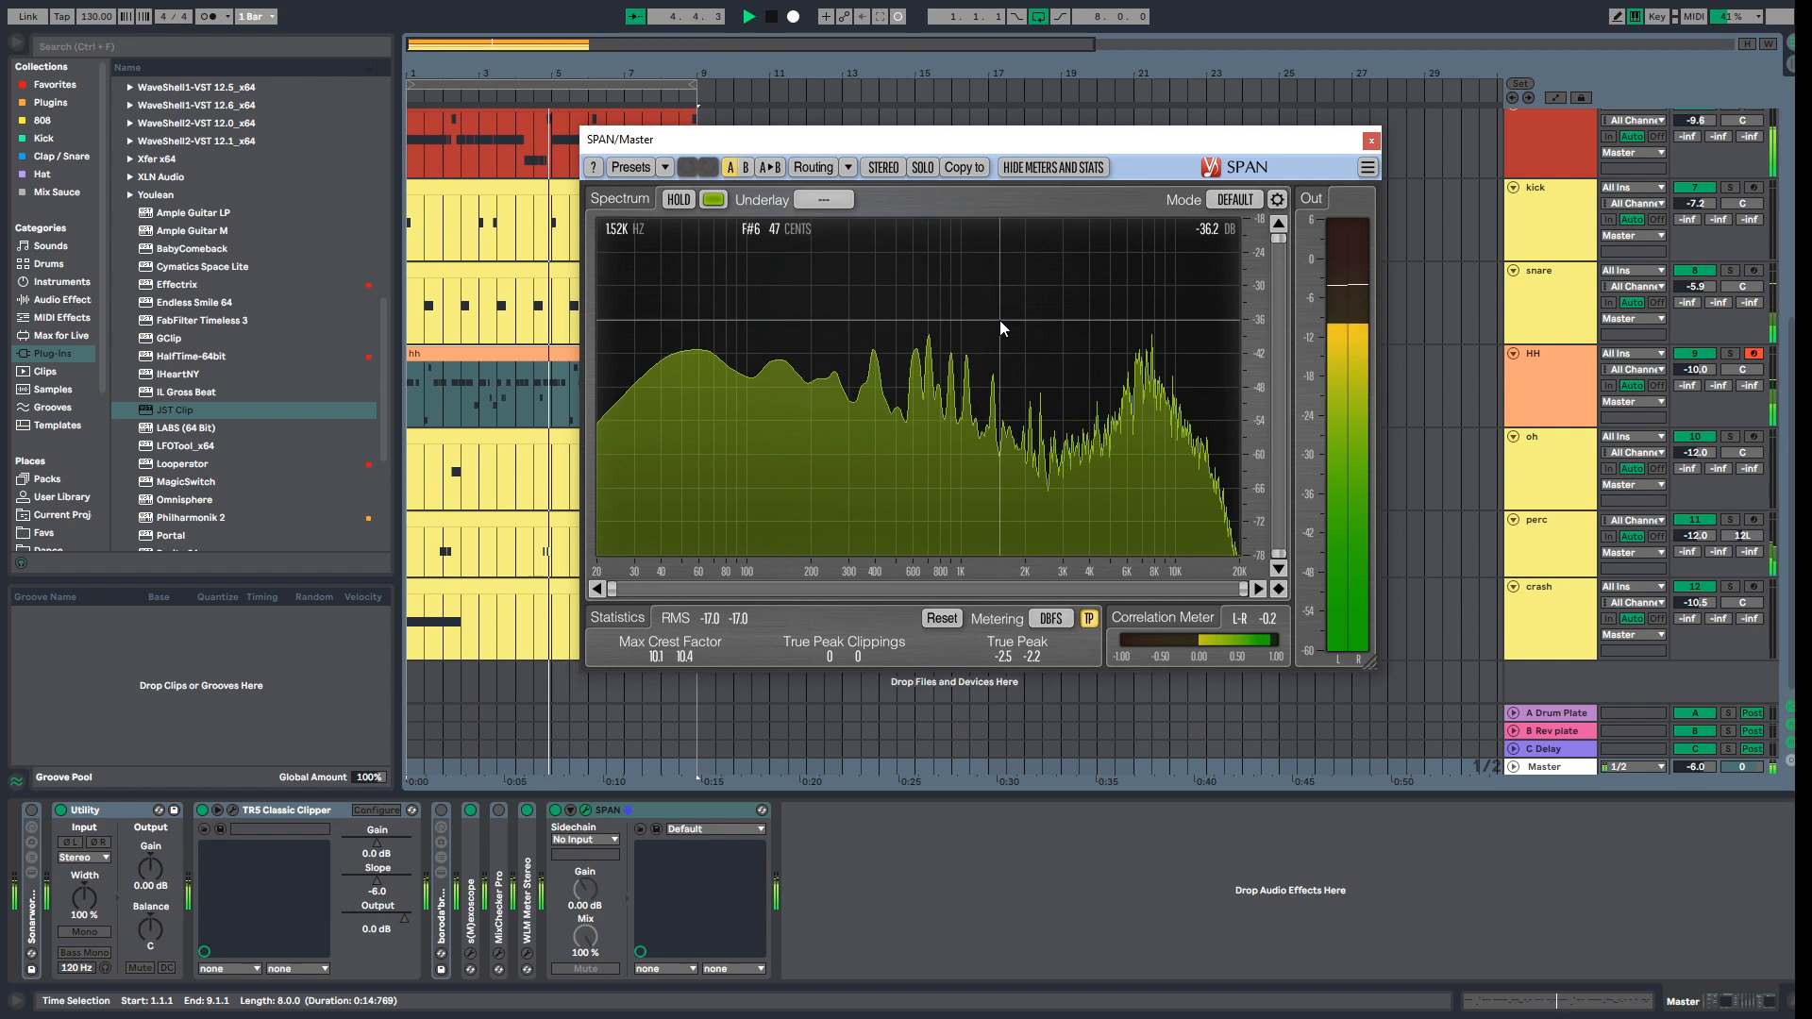
click(1372, 140)
double_click(624, 807)
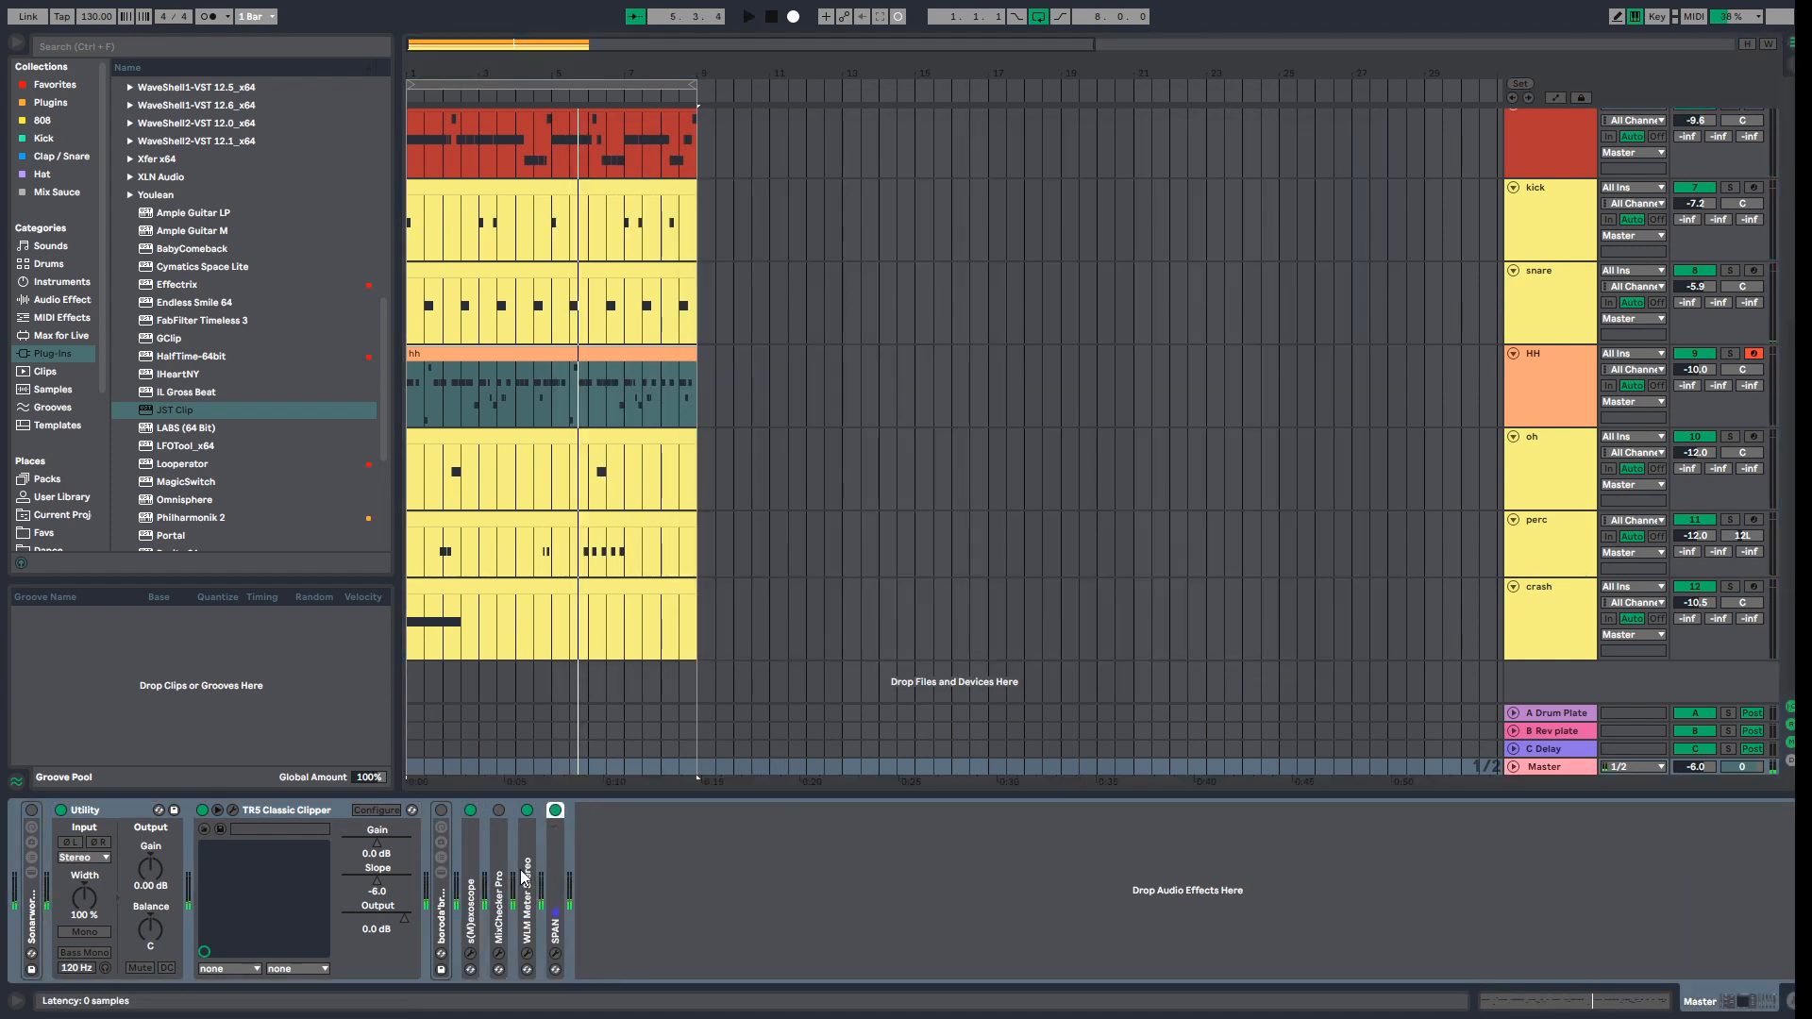
Step: Open MixChecker Pro on the master track and turn off its White earphone simulation
double_click(505, 896)
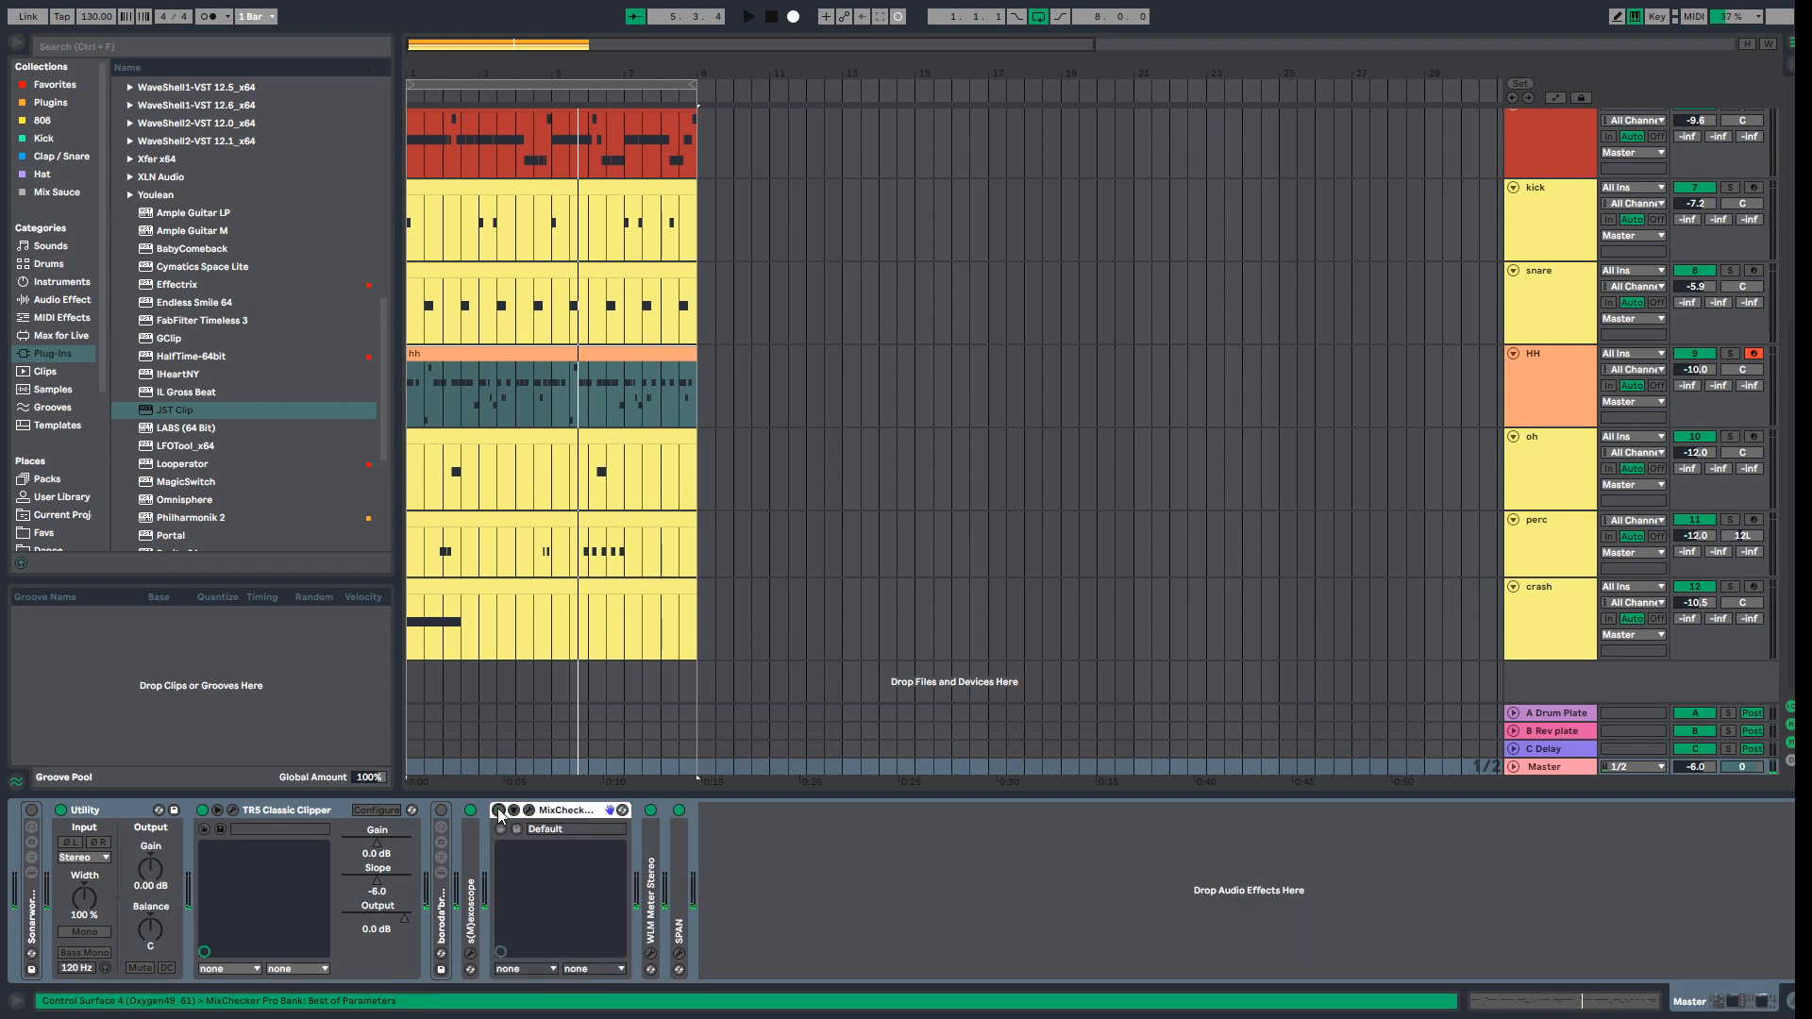
click(530, 810)
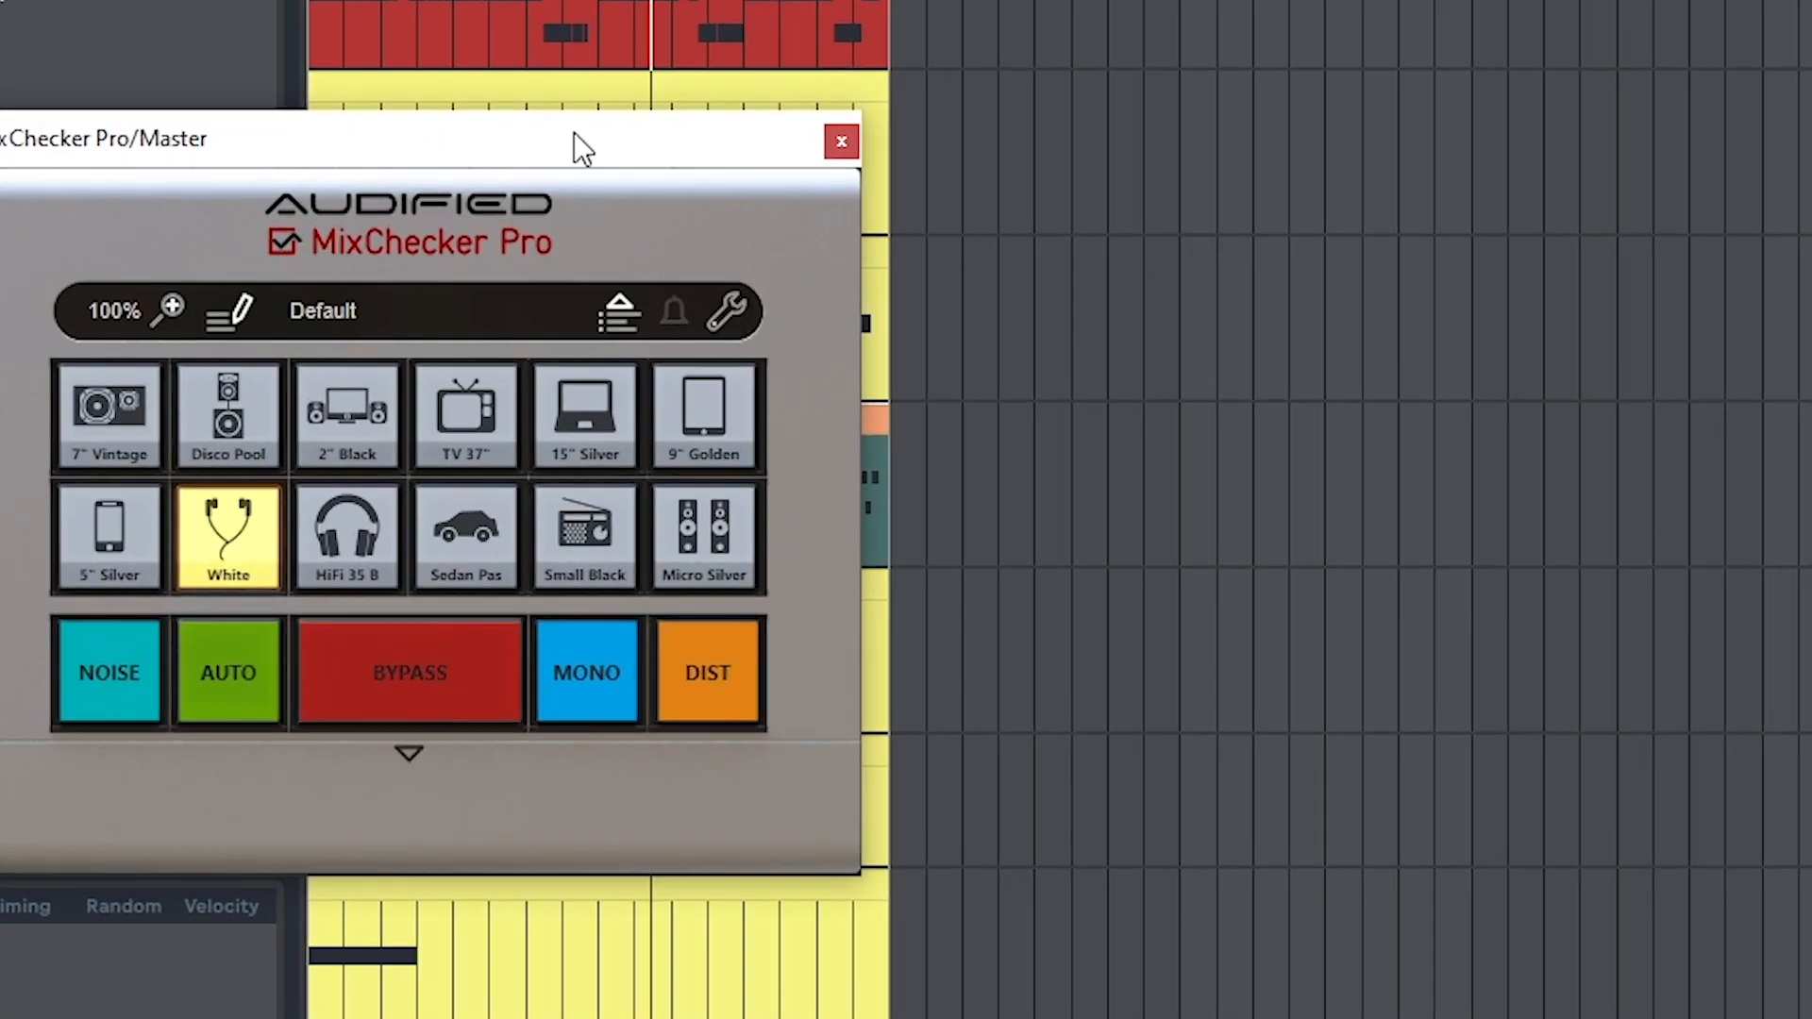
drag(538, 218, 928, 208)
click(985, 536)
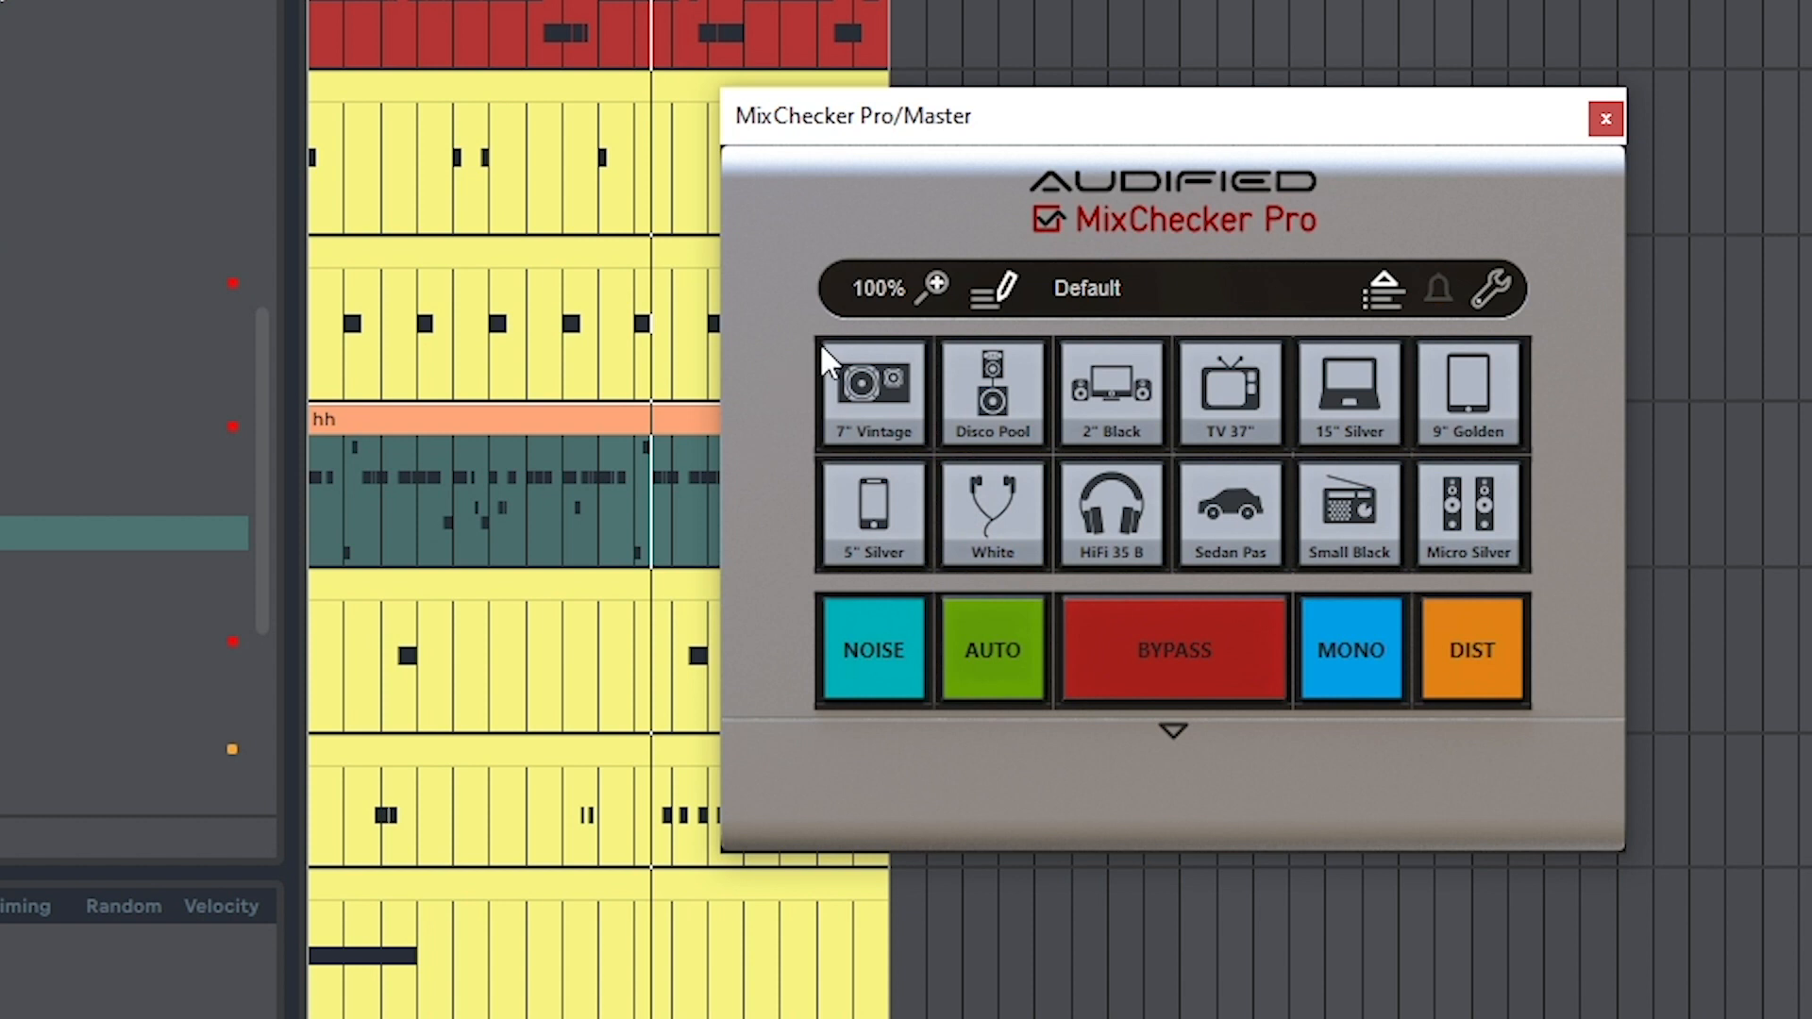
Step: Audition MixChecker Pro's 7" Vintage, Sedan Pas, 9" Golden, HiFi 35 B and White simulations, try Noise, and fold the plugin
click(859, 385)
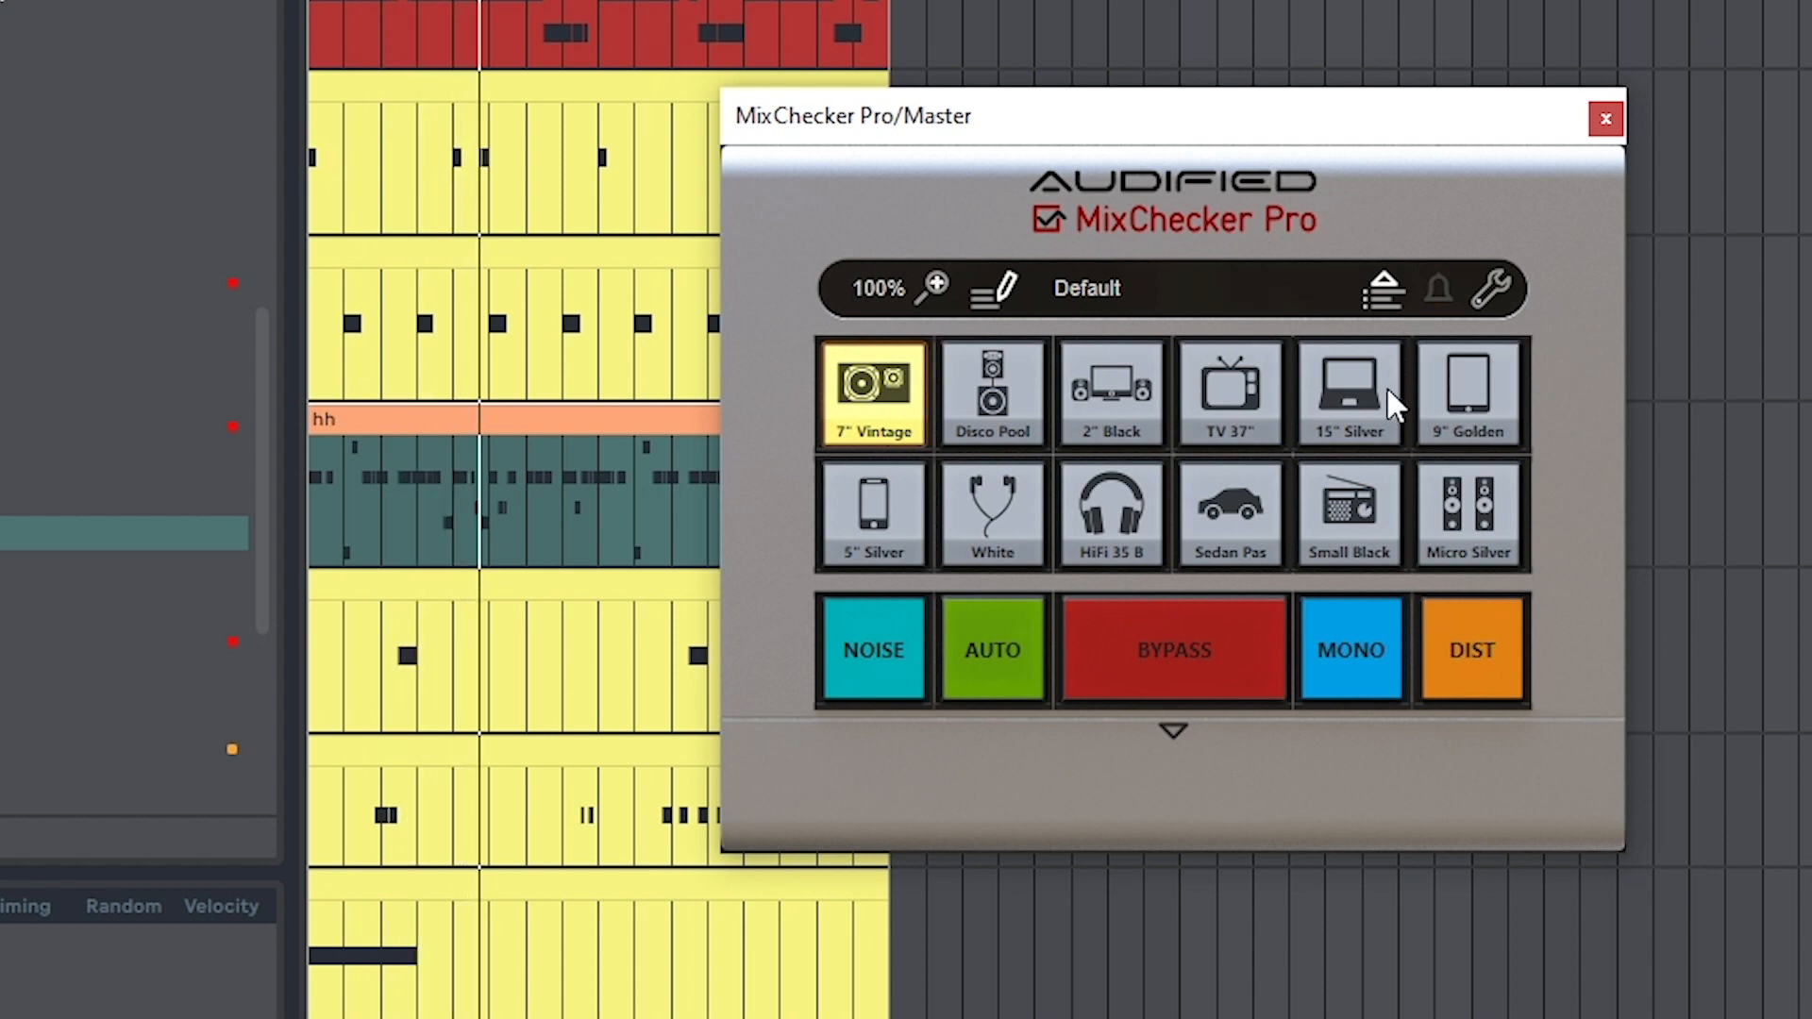
click(1247, 498)
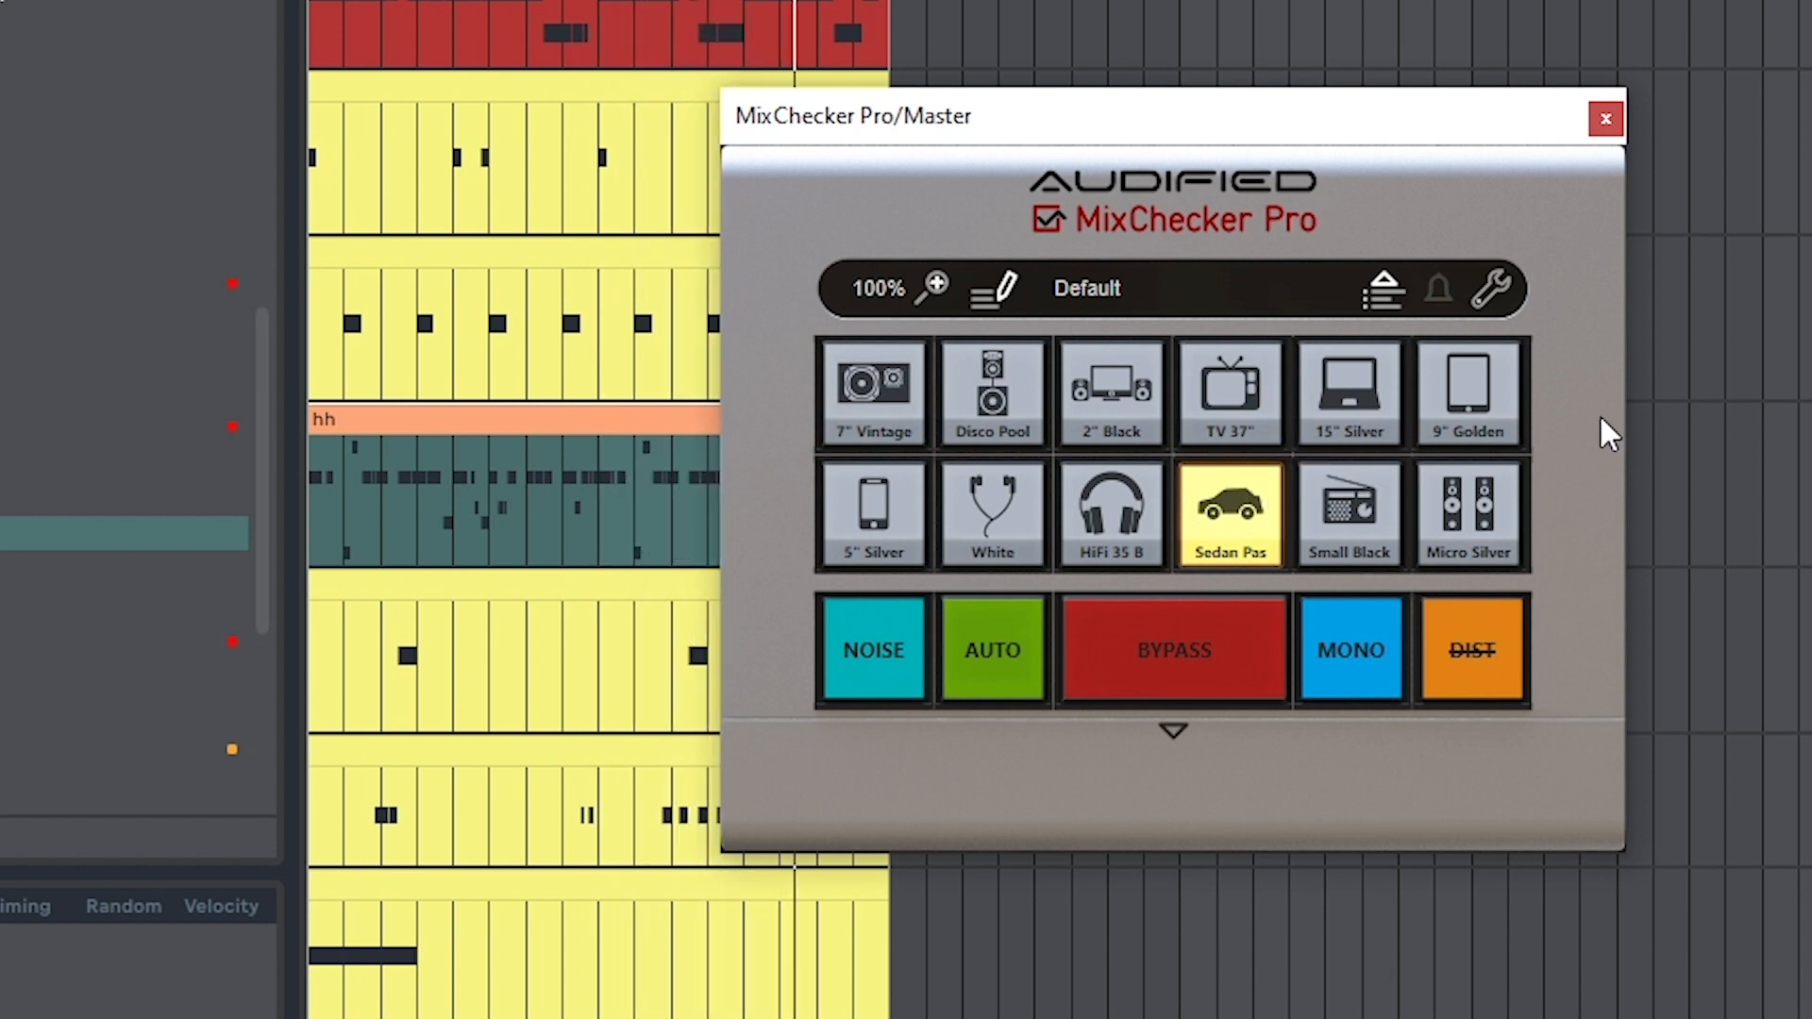
click(1469, 385)
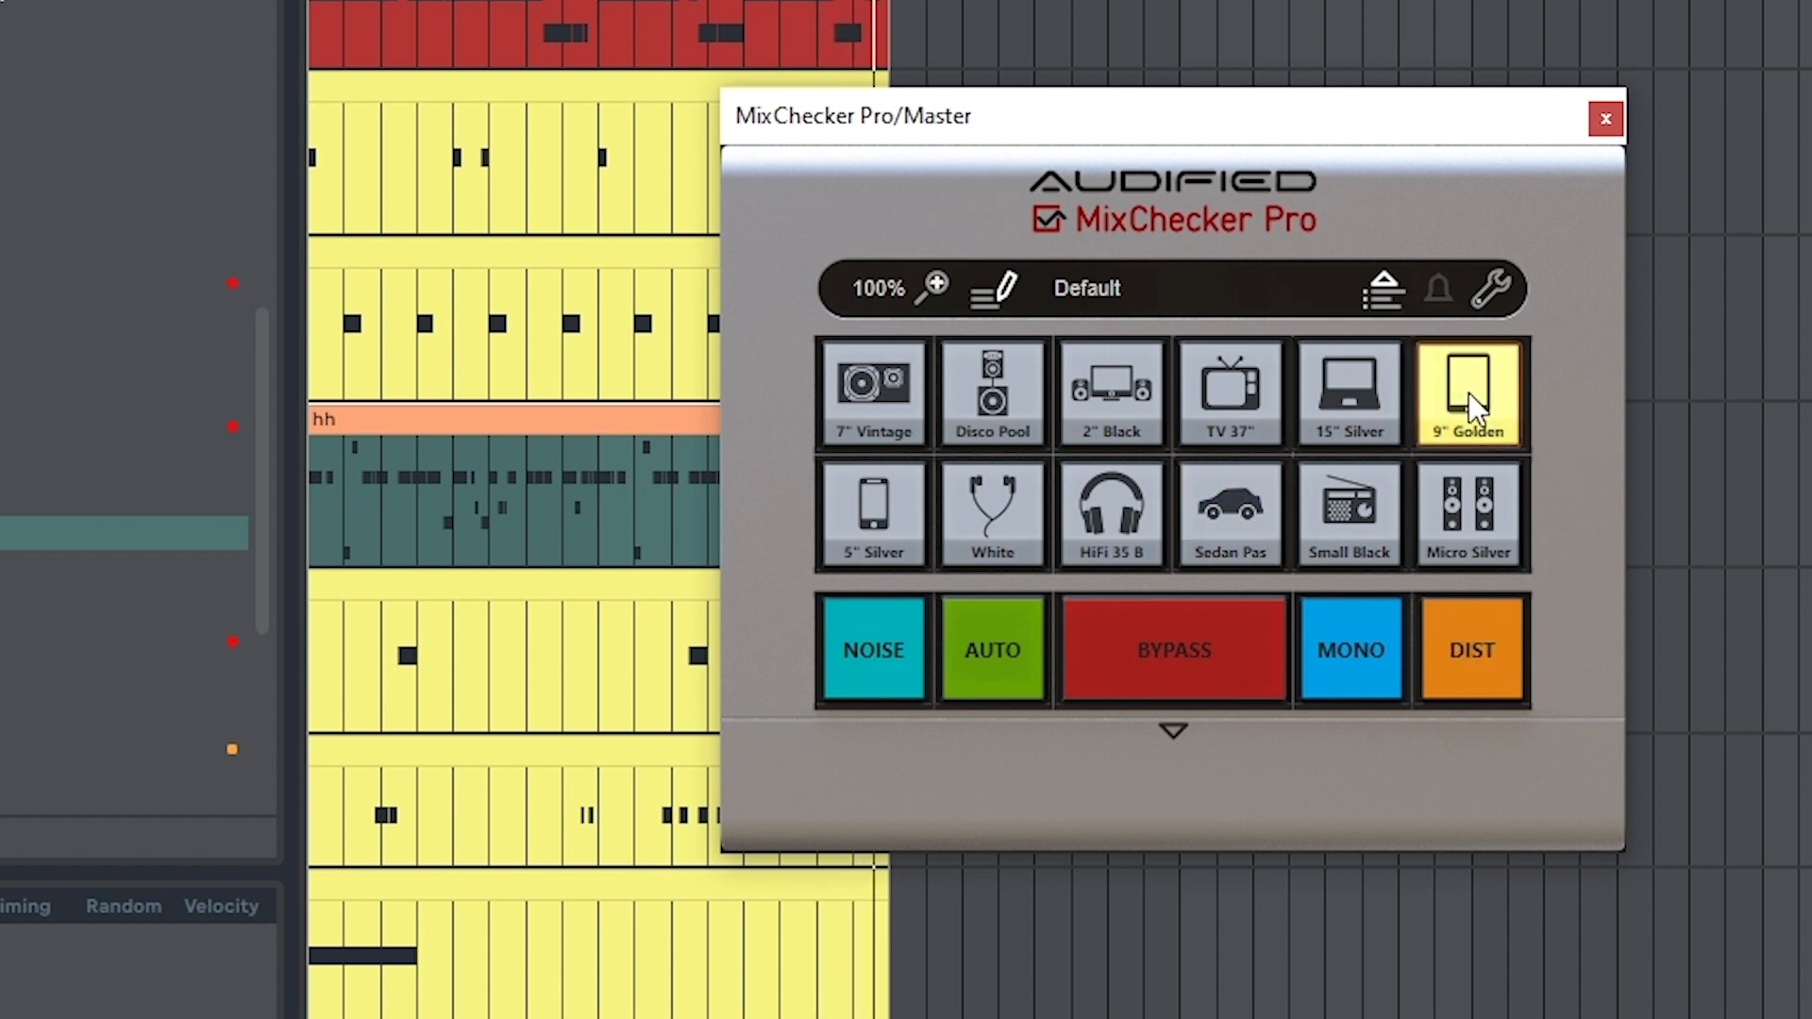
click(1107, 497)
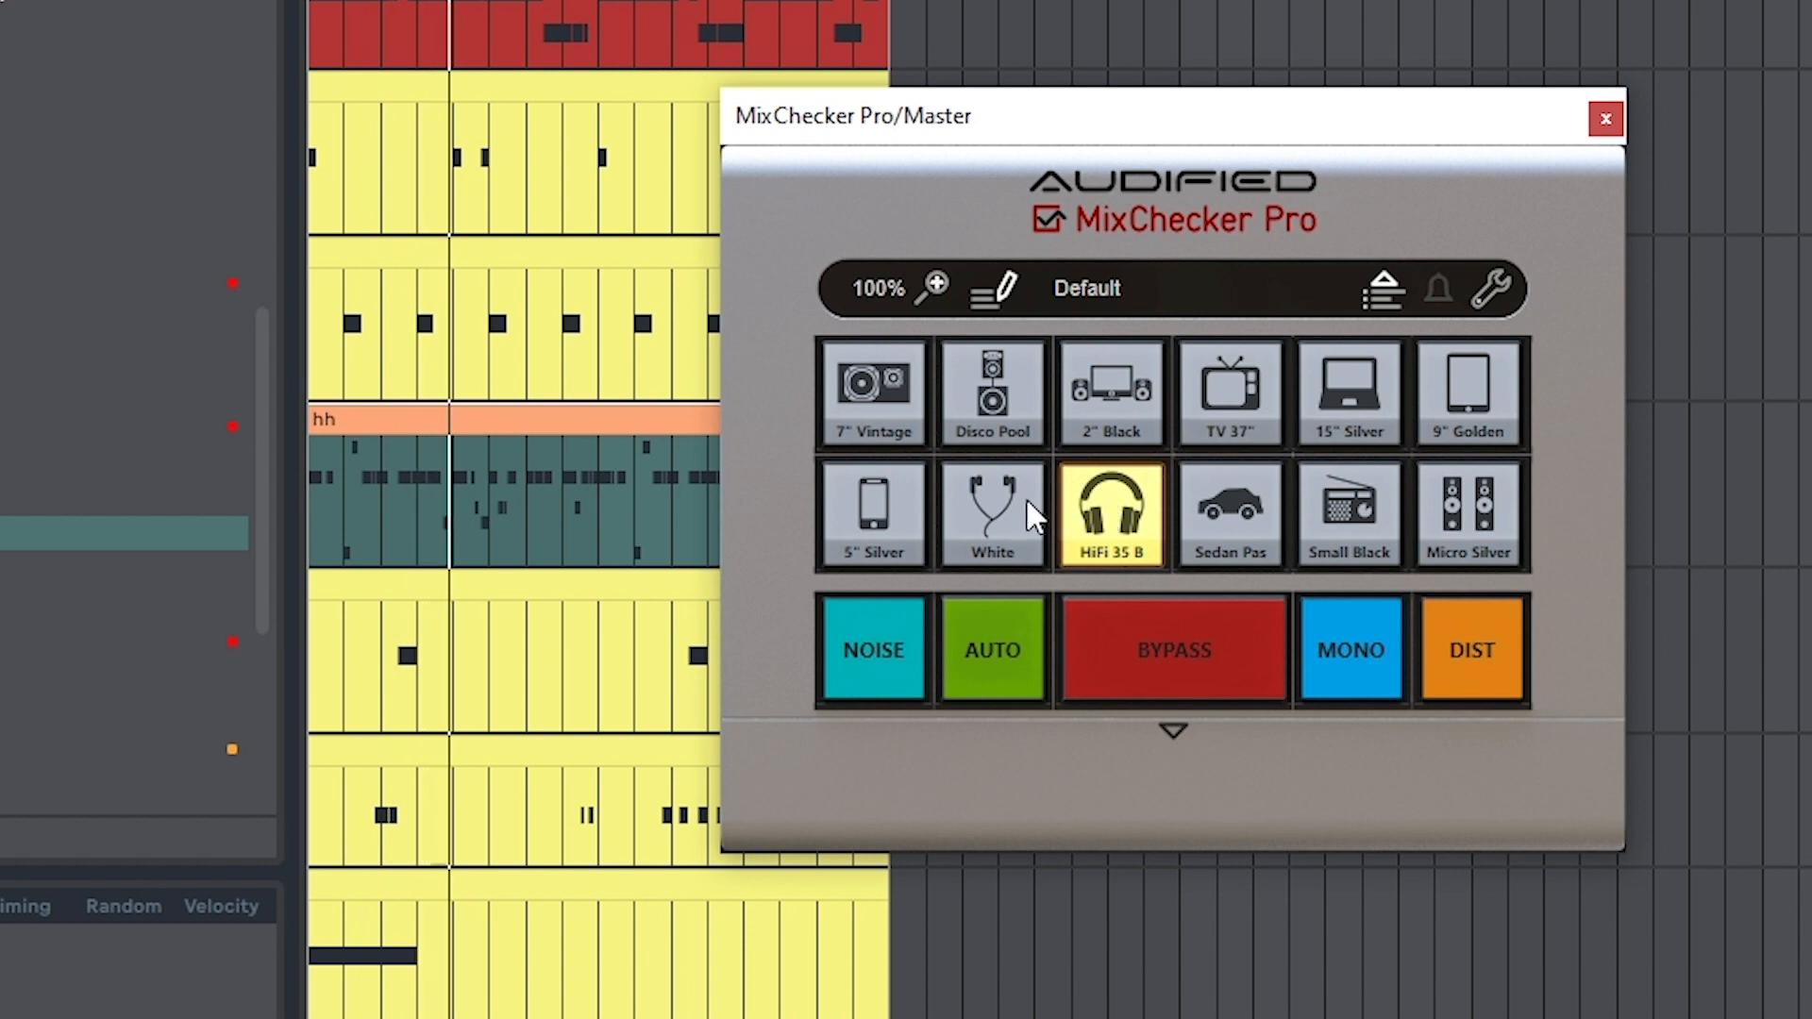
click(991, 501)
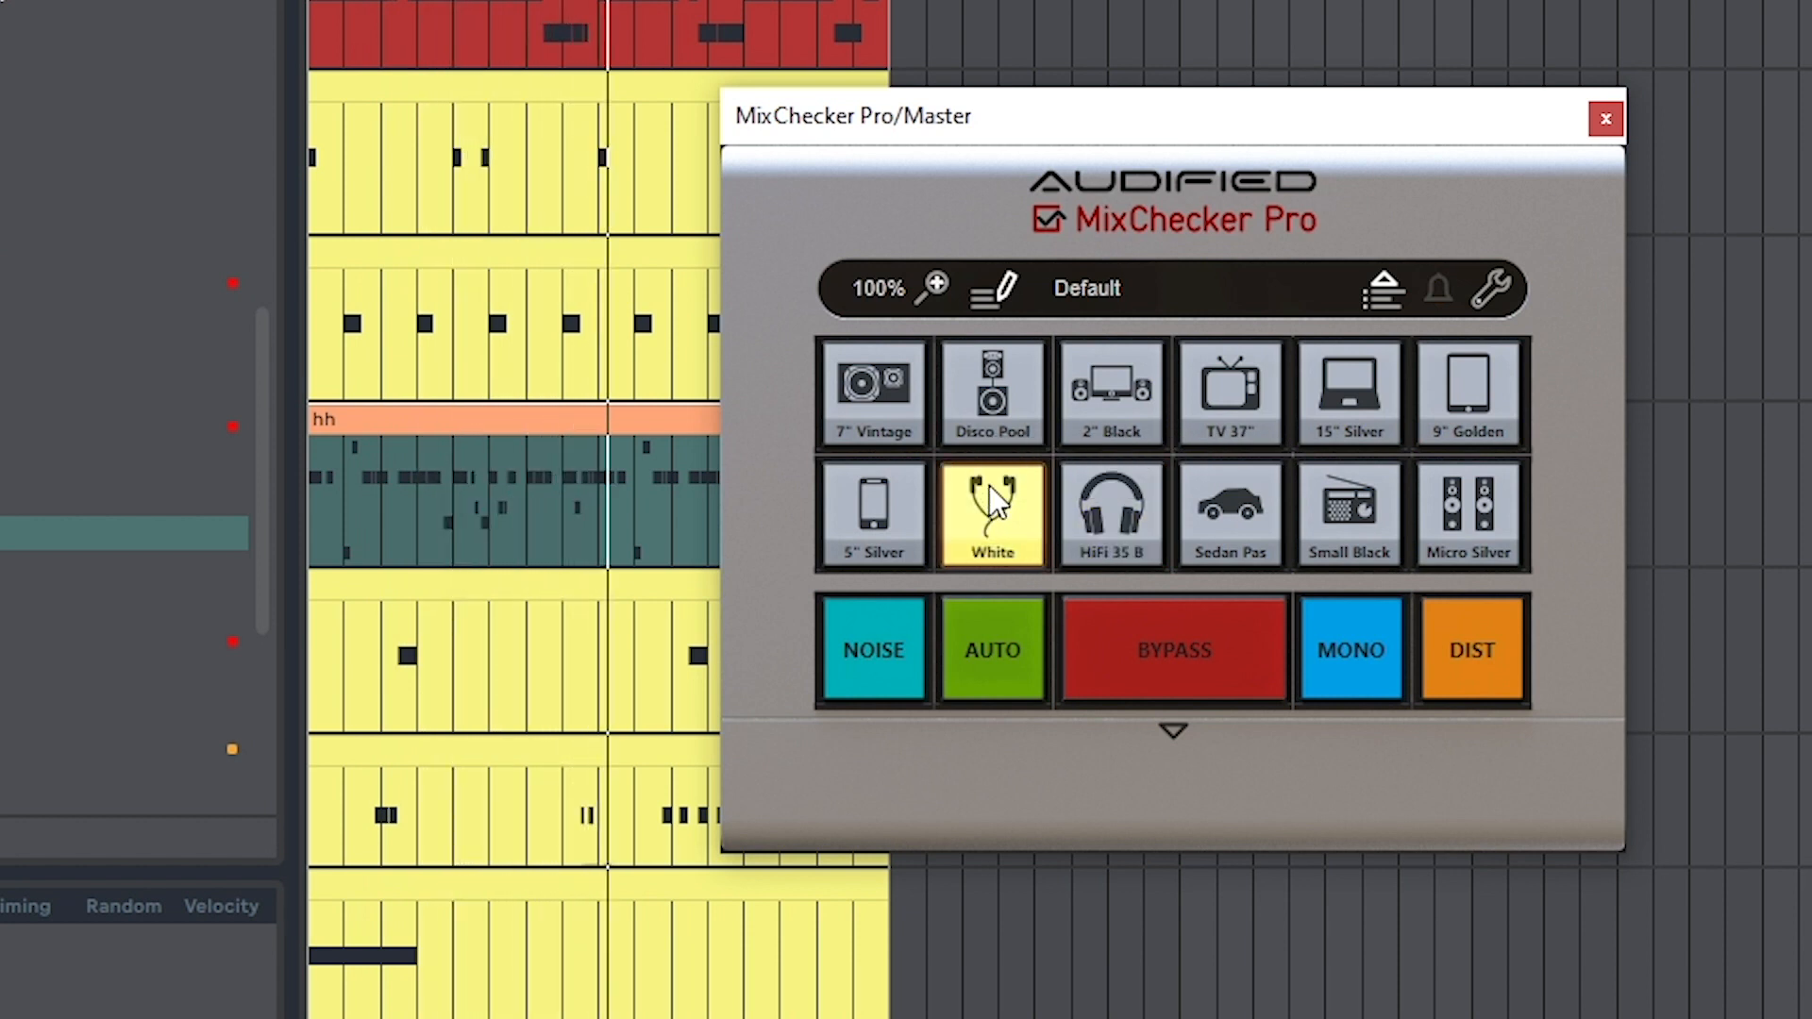
click(863, 647)
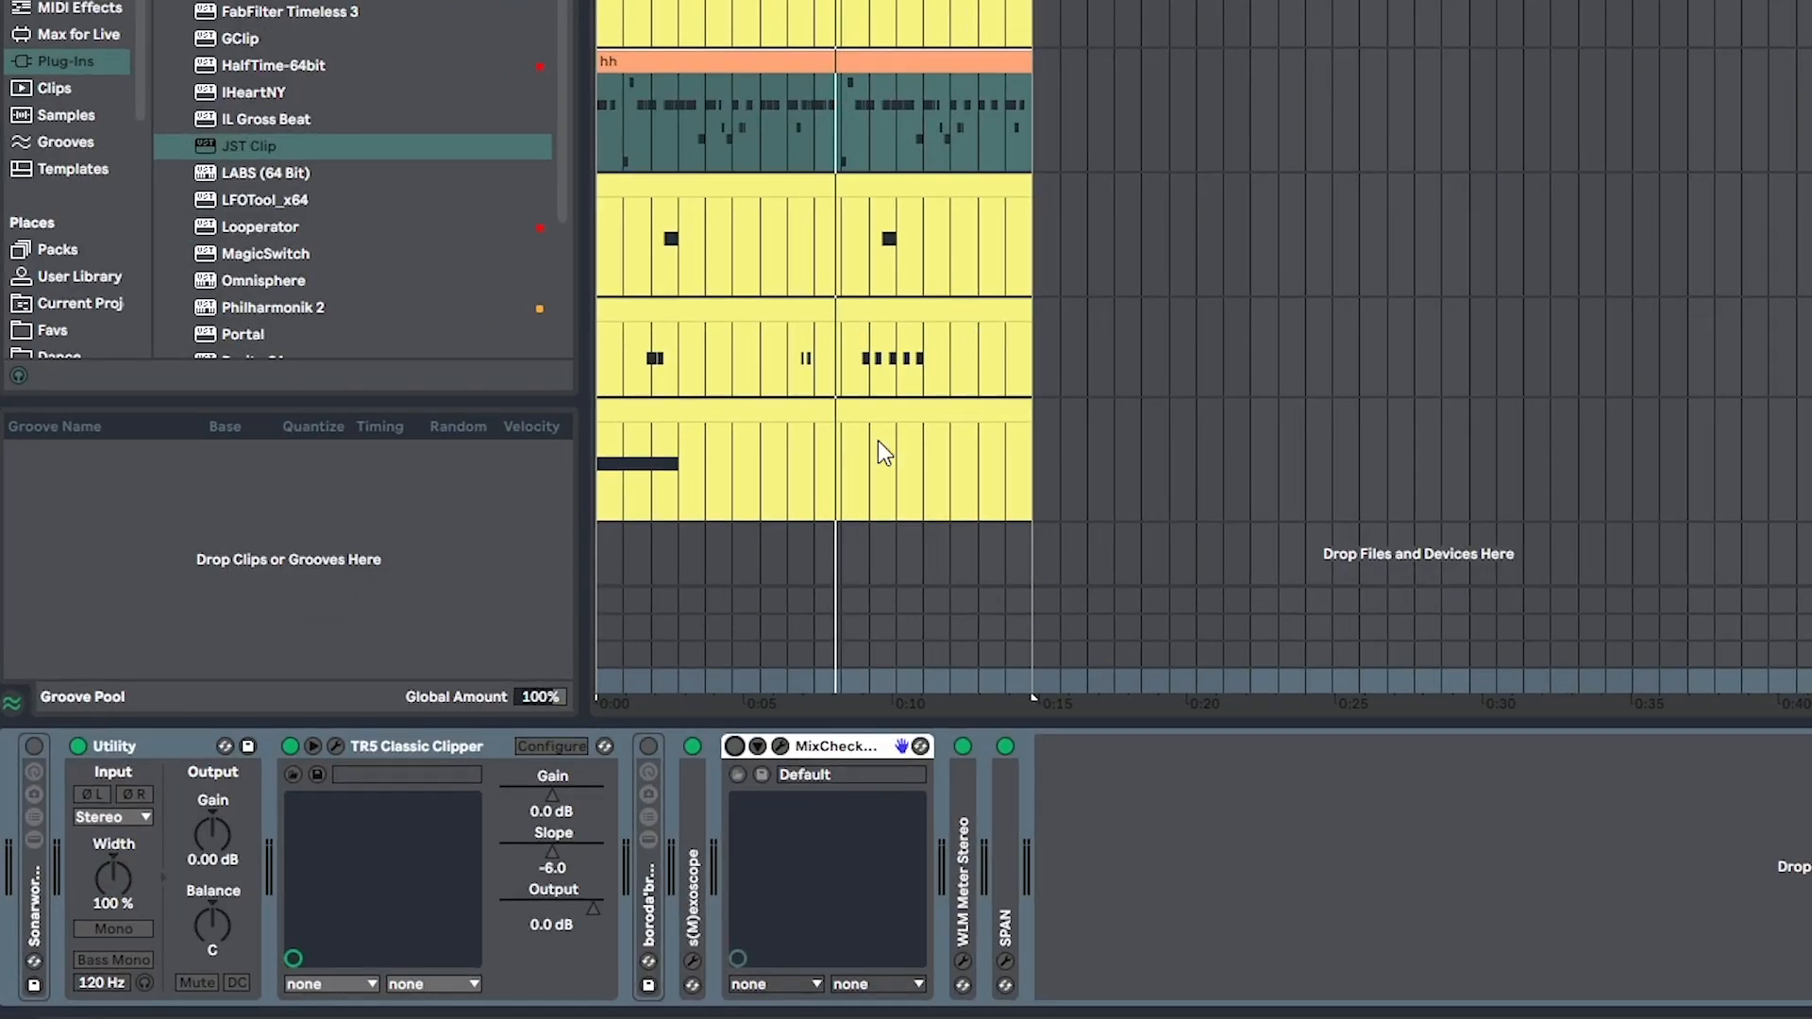
double_click(858, 747)
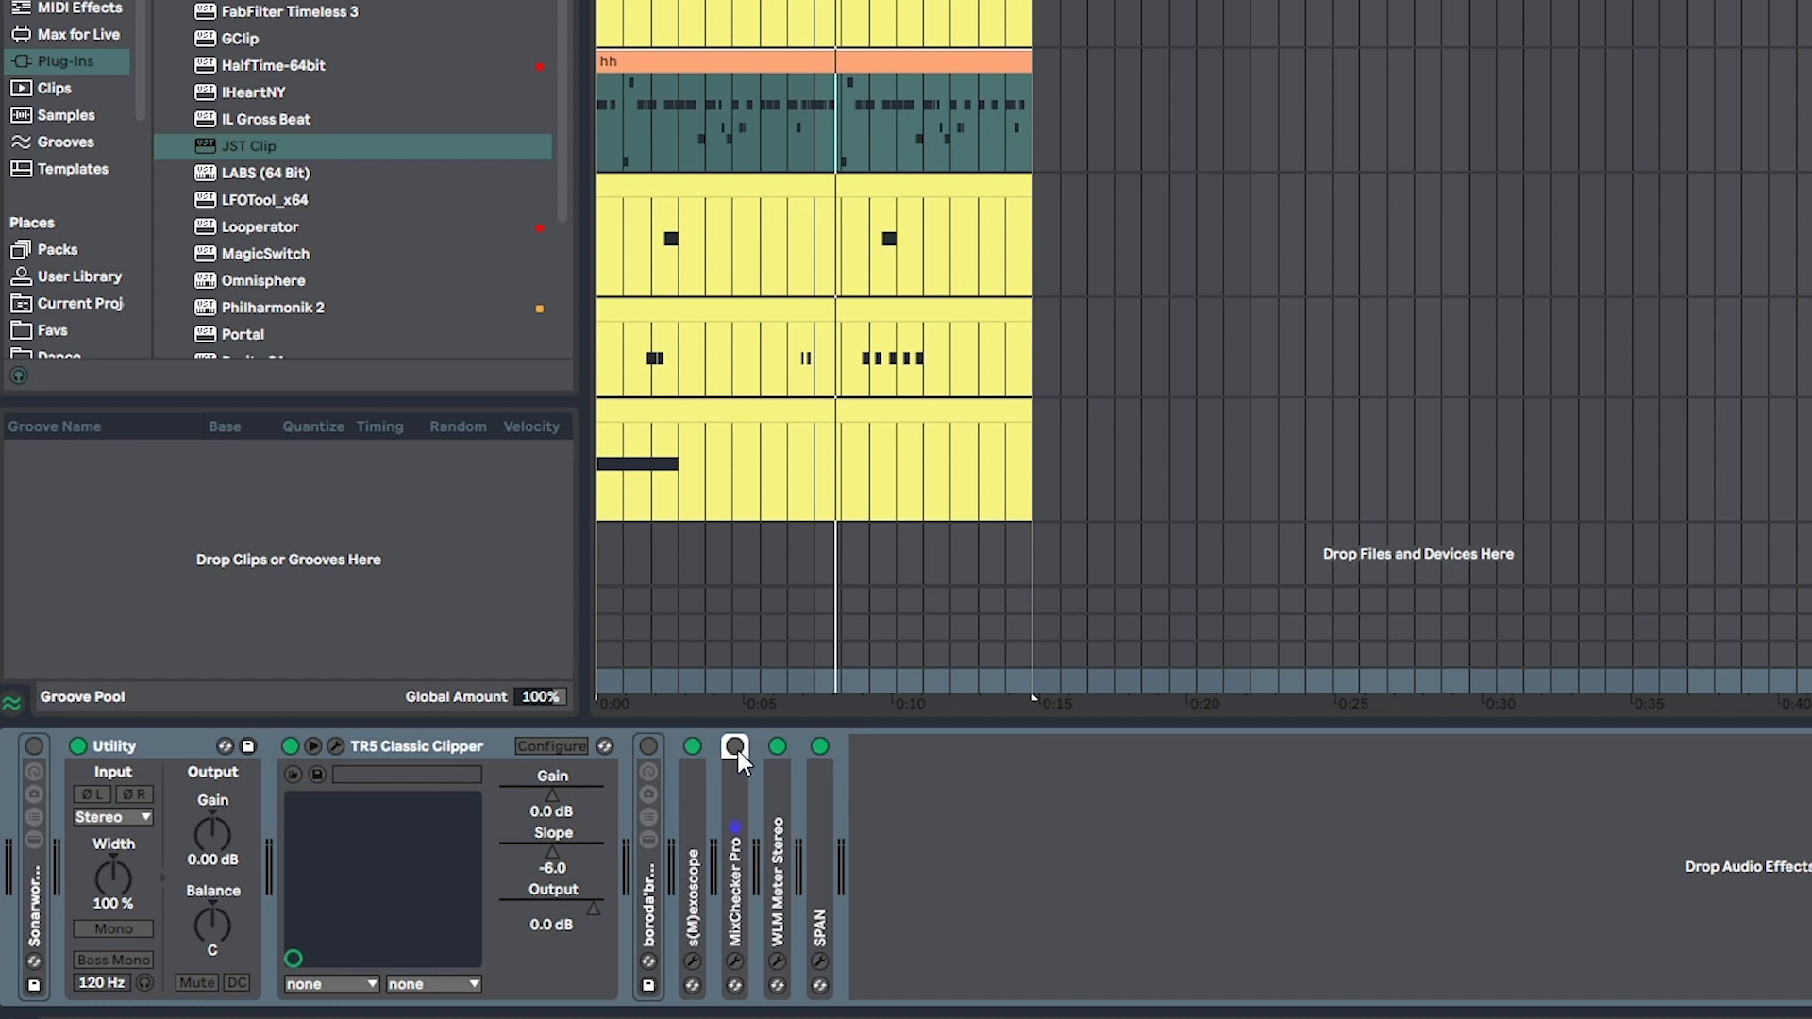
Step: Fold TR5 Classic Clipper on the master track, switch it off during playback, and switch on the boroda'bro mastering rack
double_click(425, 746)
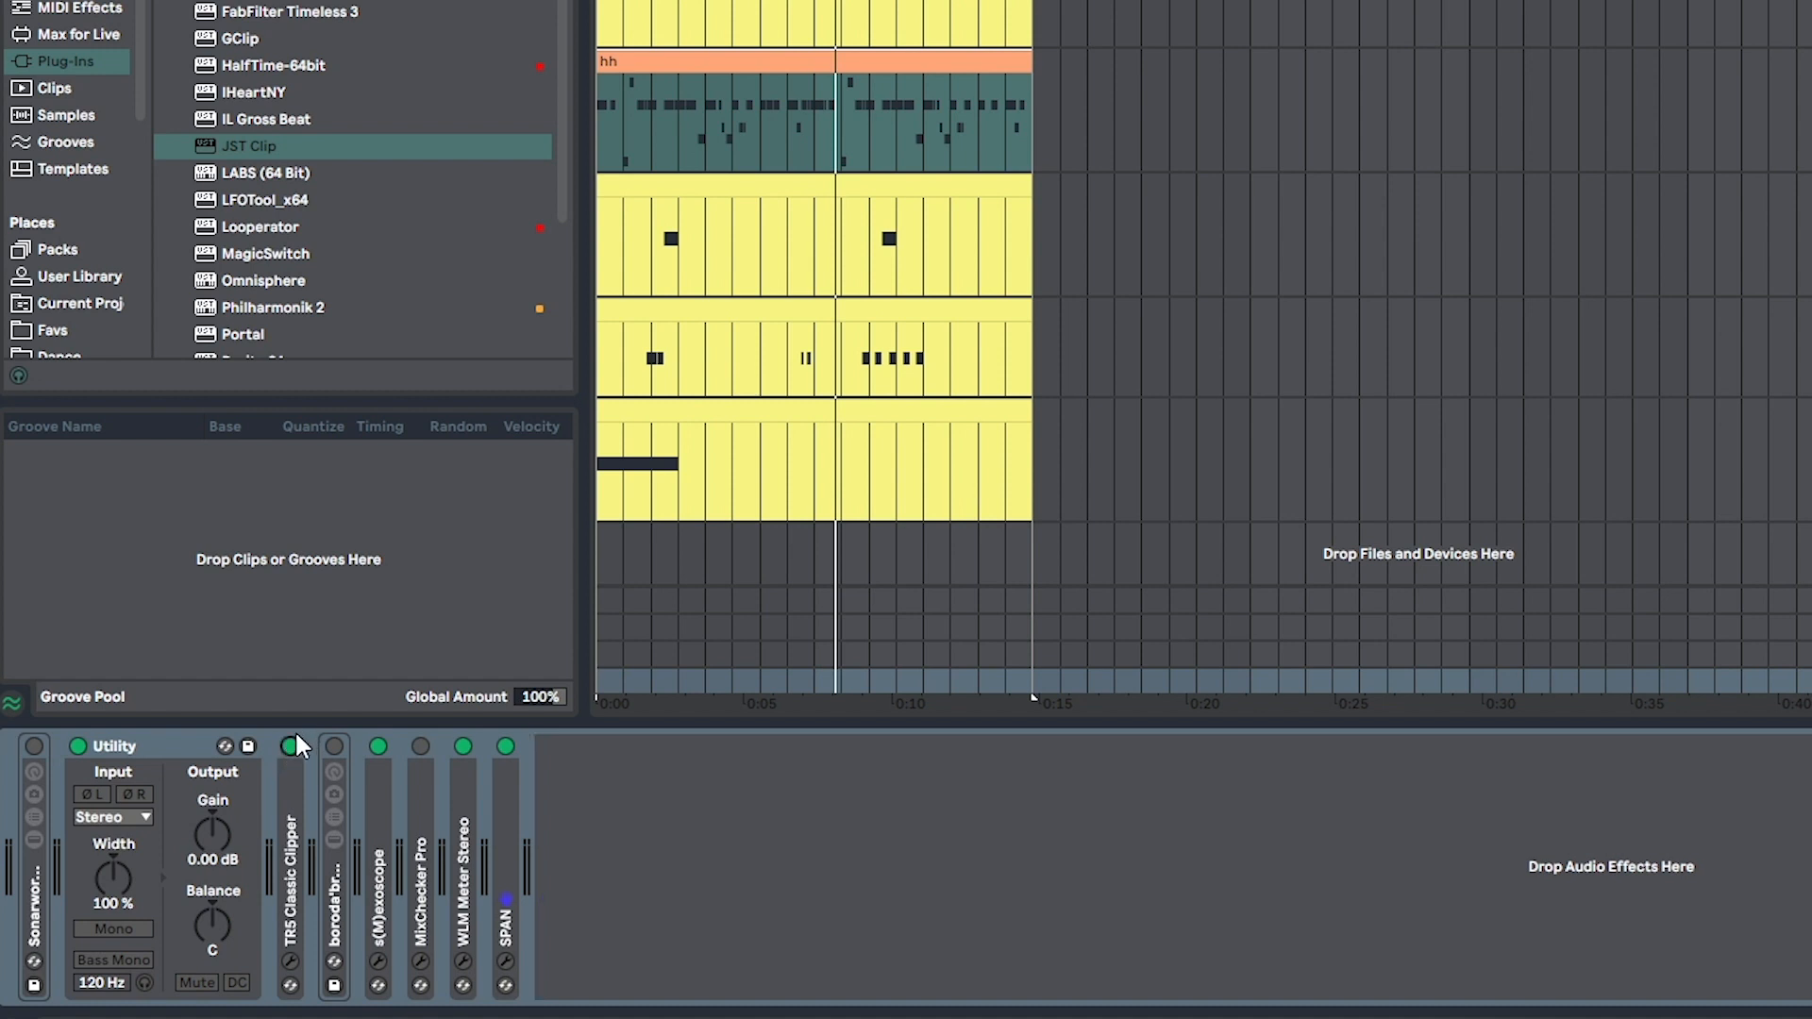
key(space)
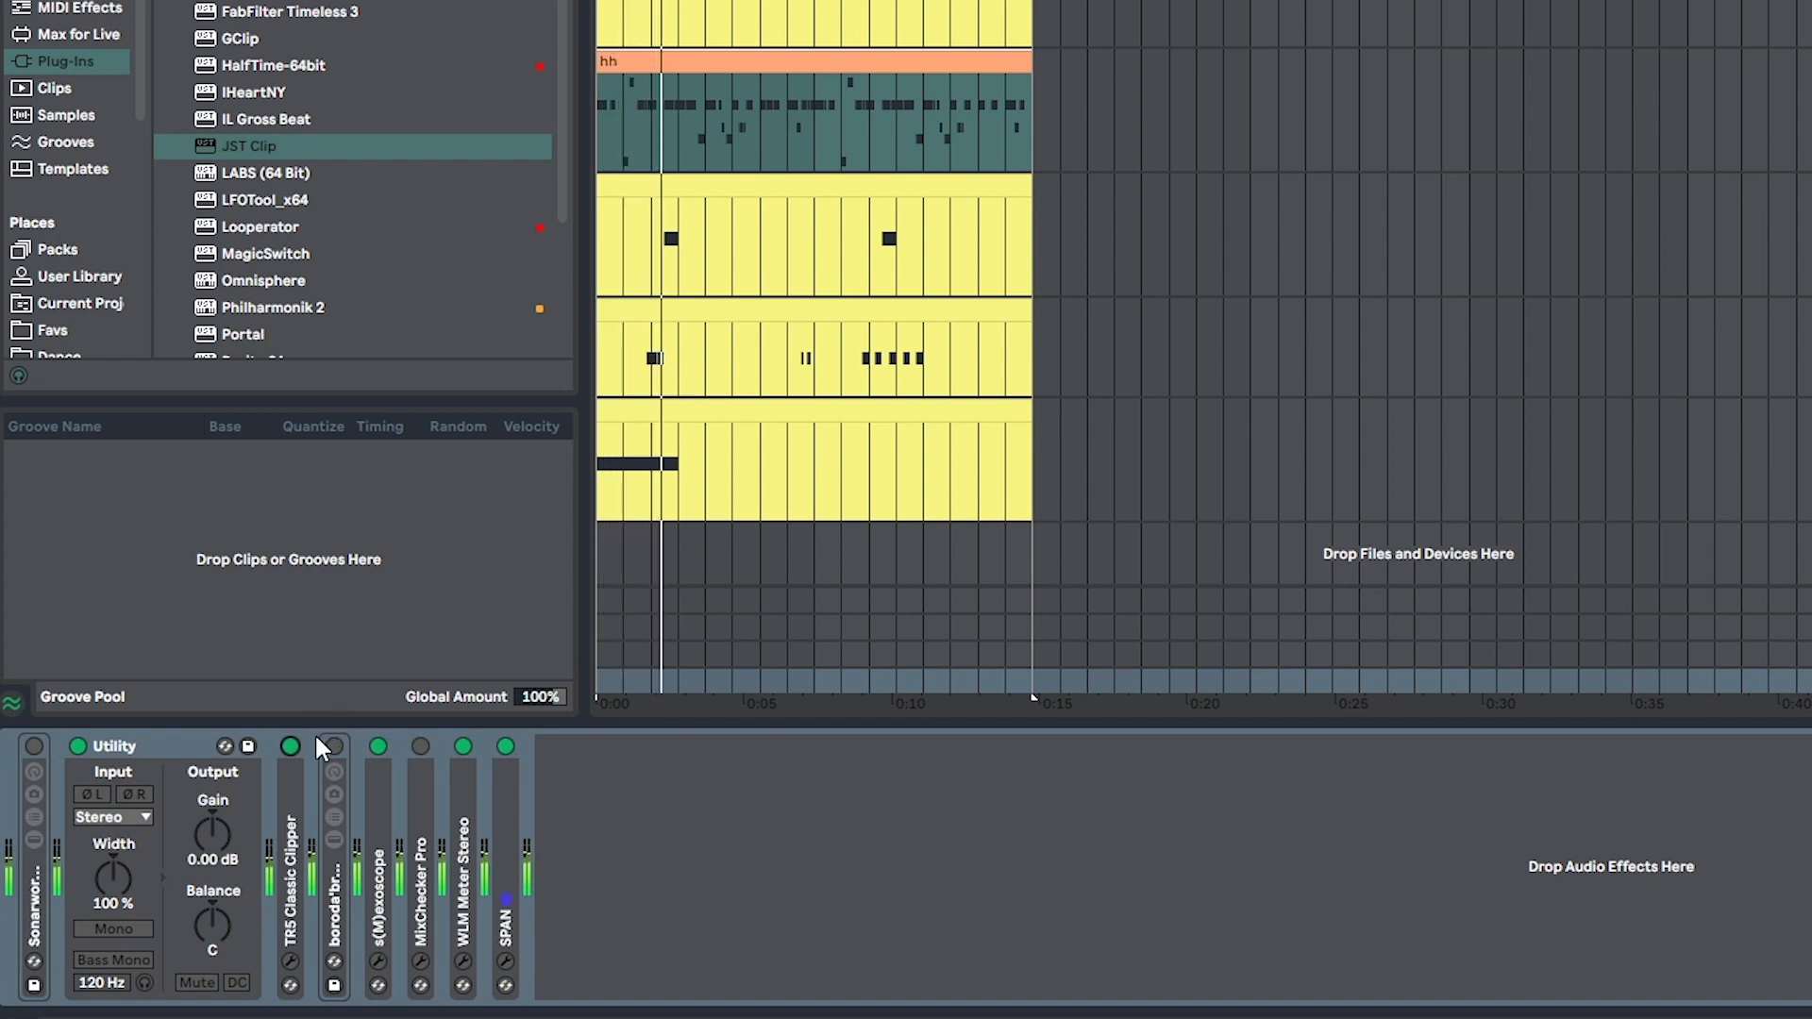
click(290, 746)
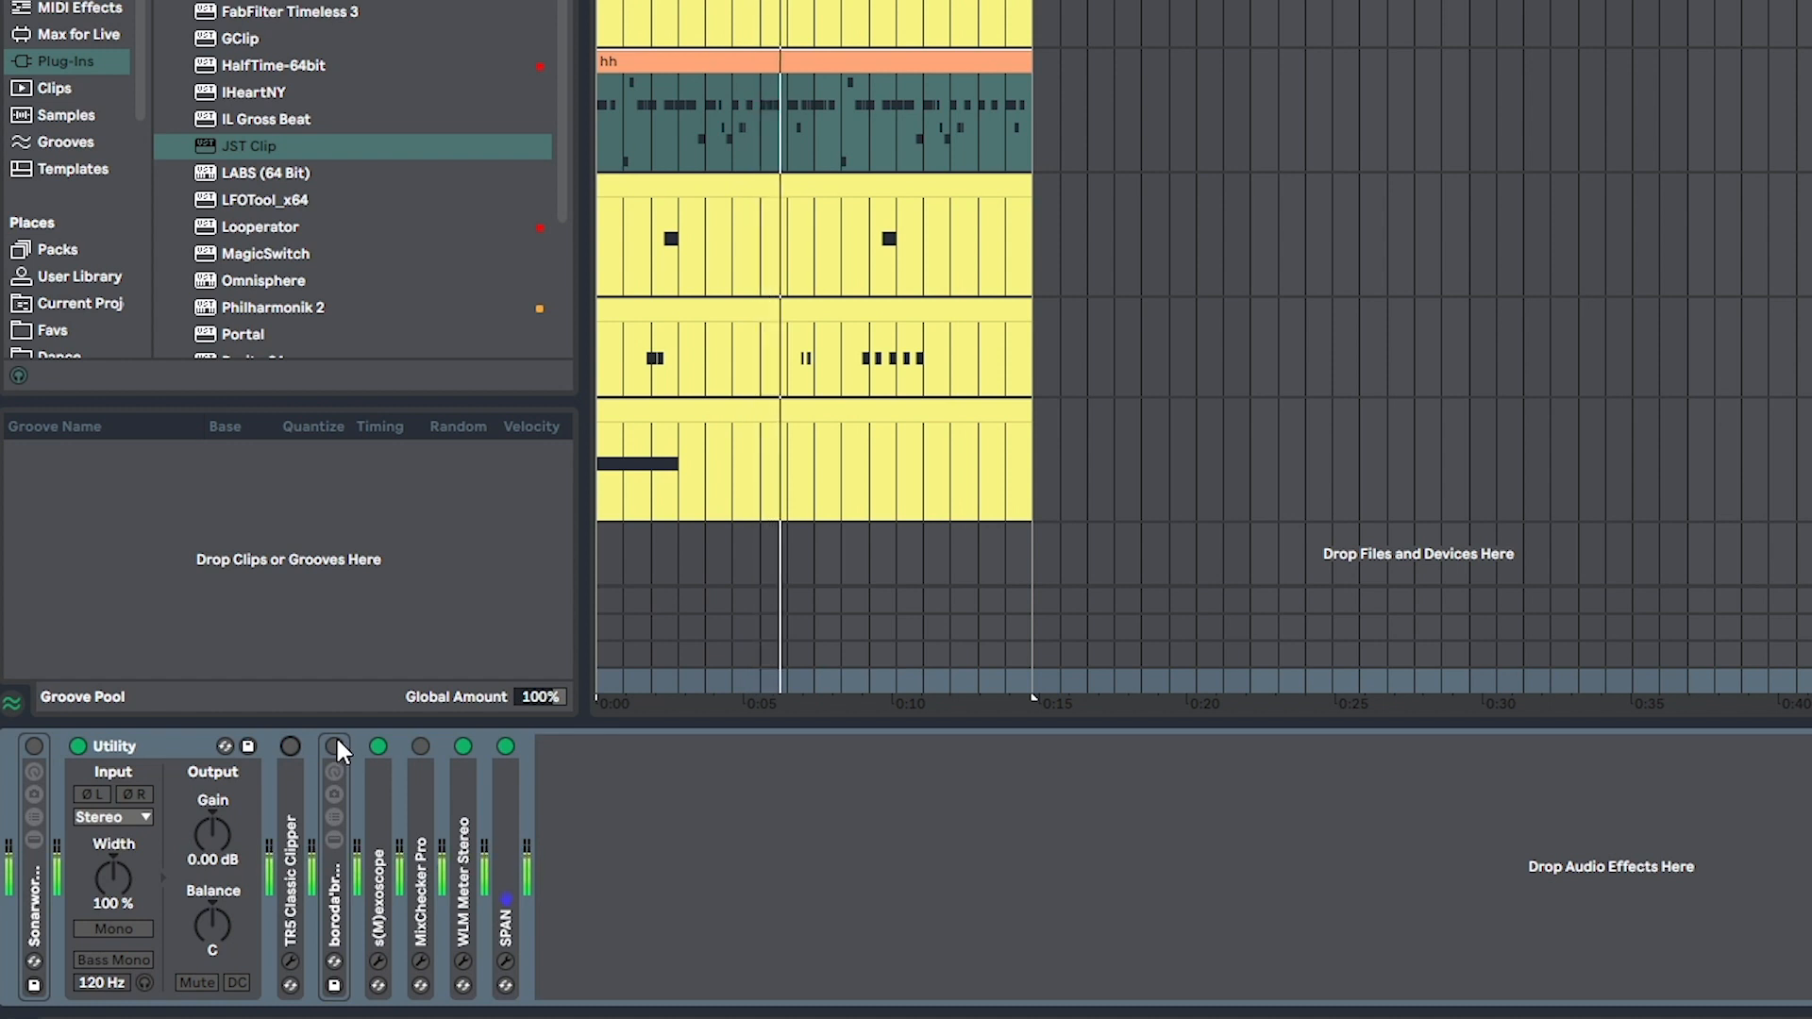
click(335, 746)
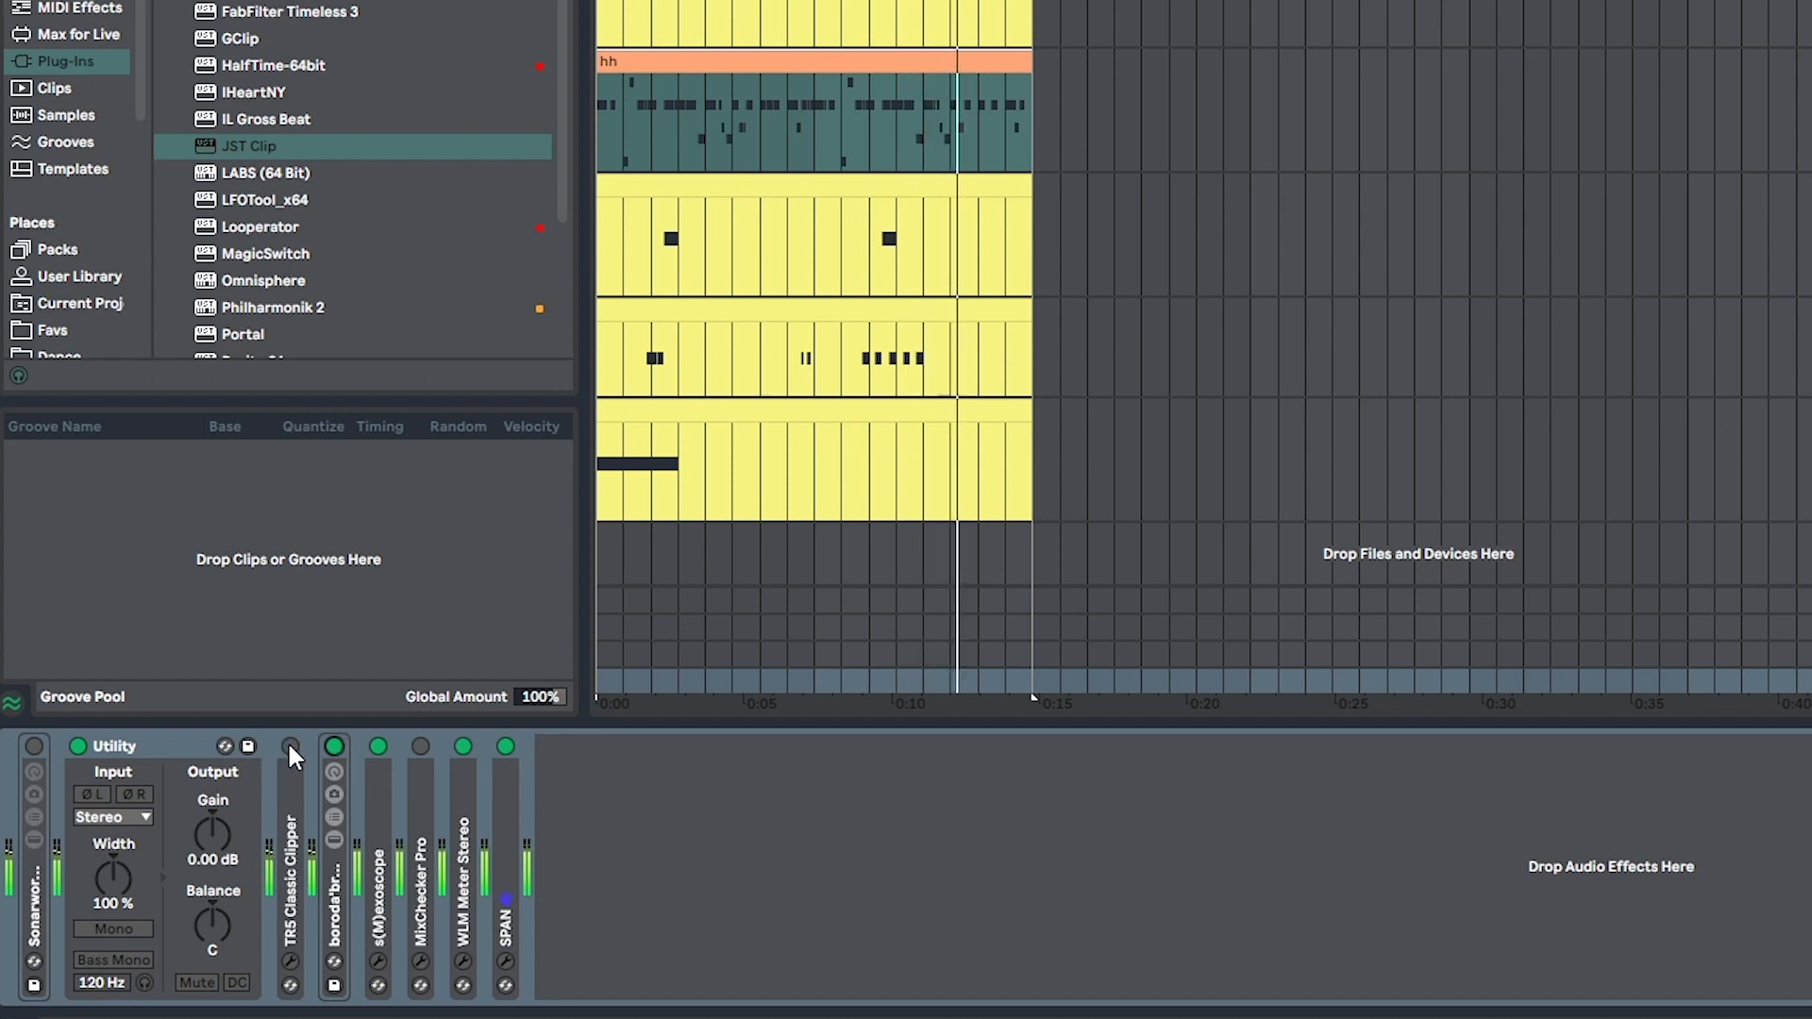
Step: Set the master Utility's gain to -3 dB and compare TR5 Classic Clipper with the boroda'bro mastering rack, leaving the rack on
text(-3)
key(Return)
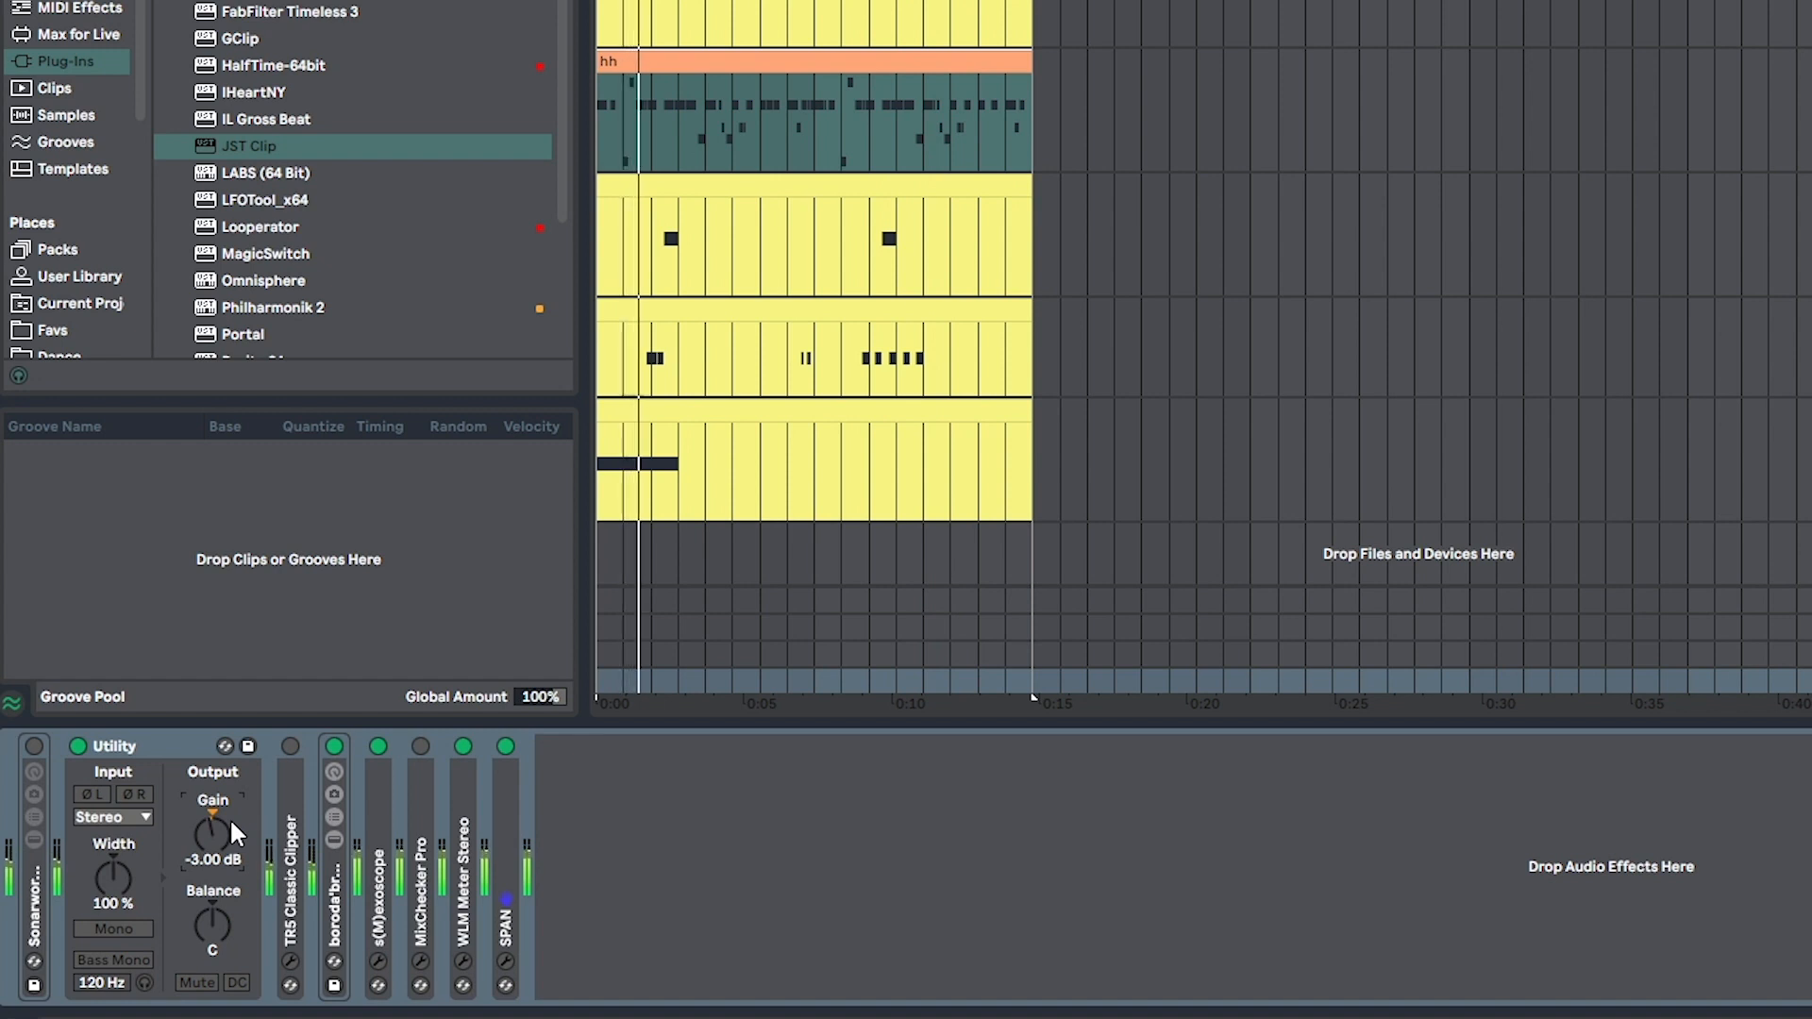
click(334, 747)
click(289, 745)
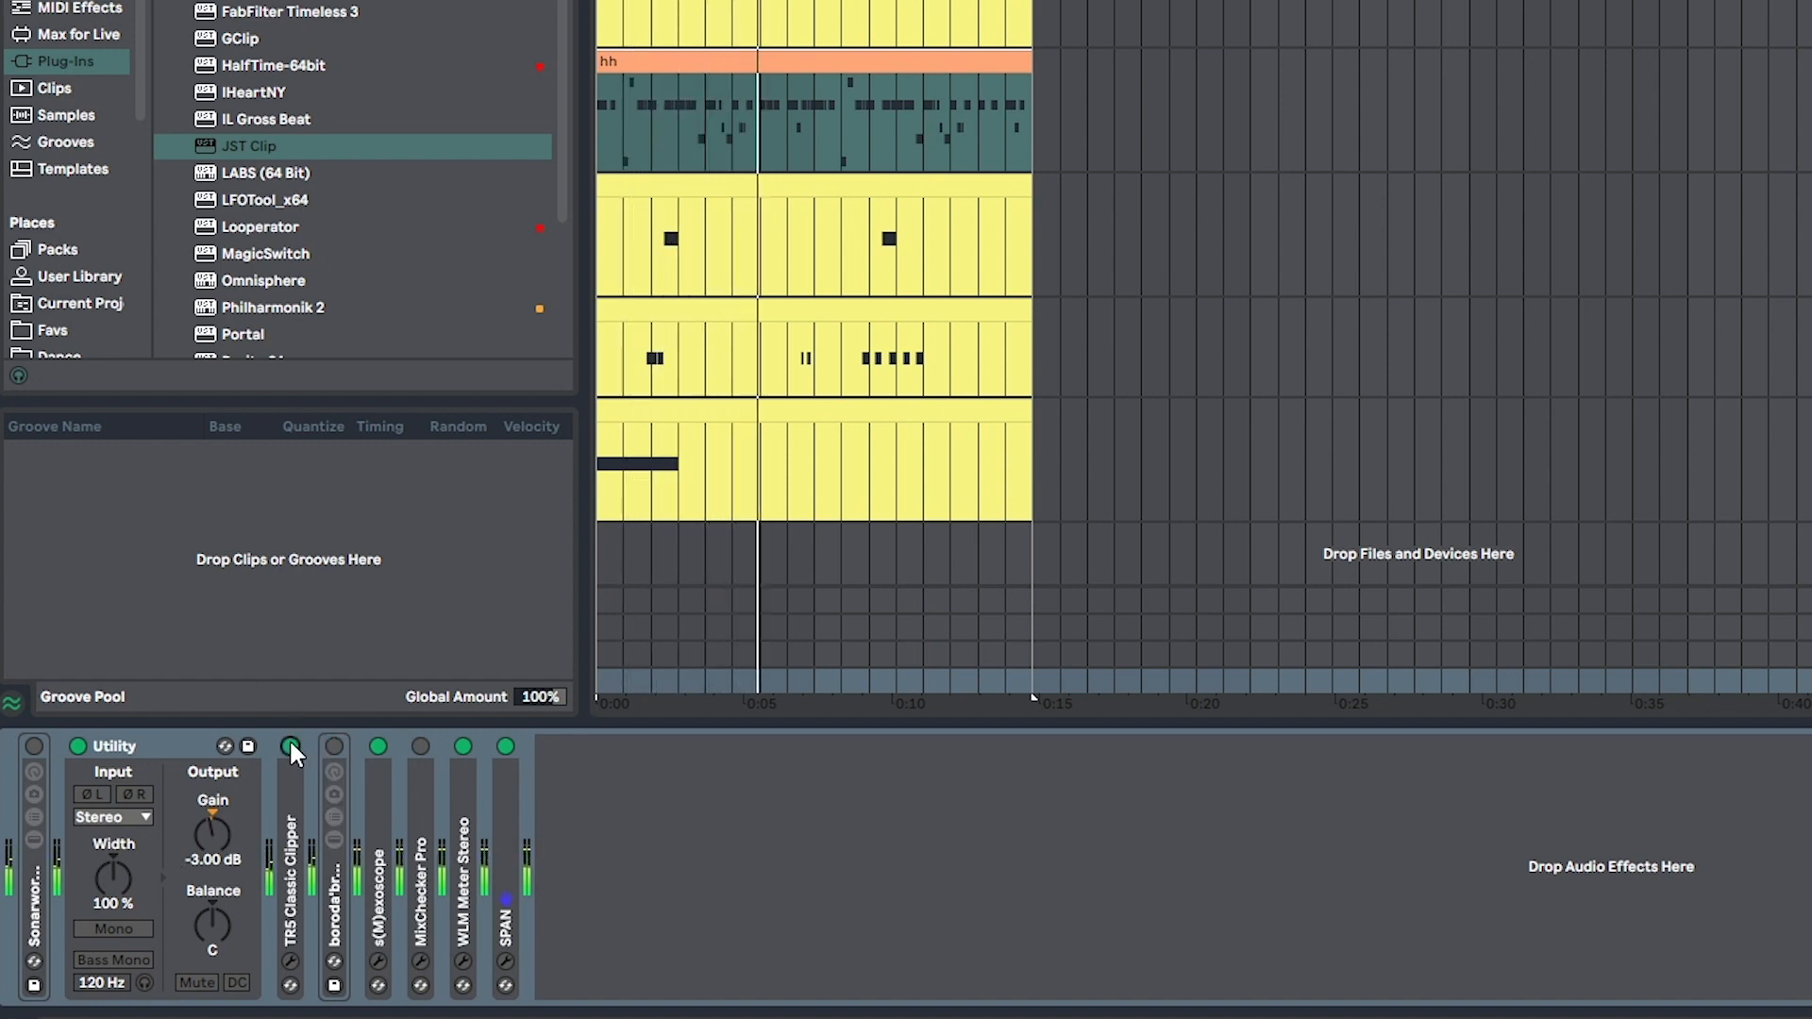
click(290, 744)
click(335, 745)
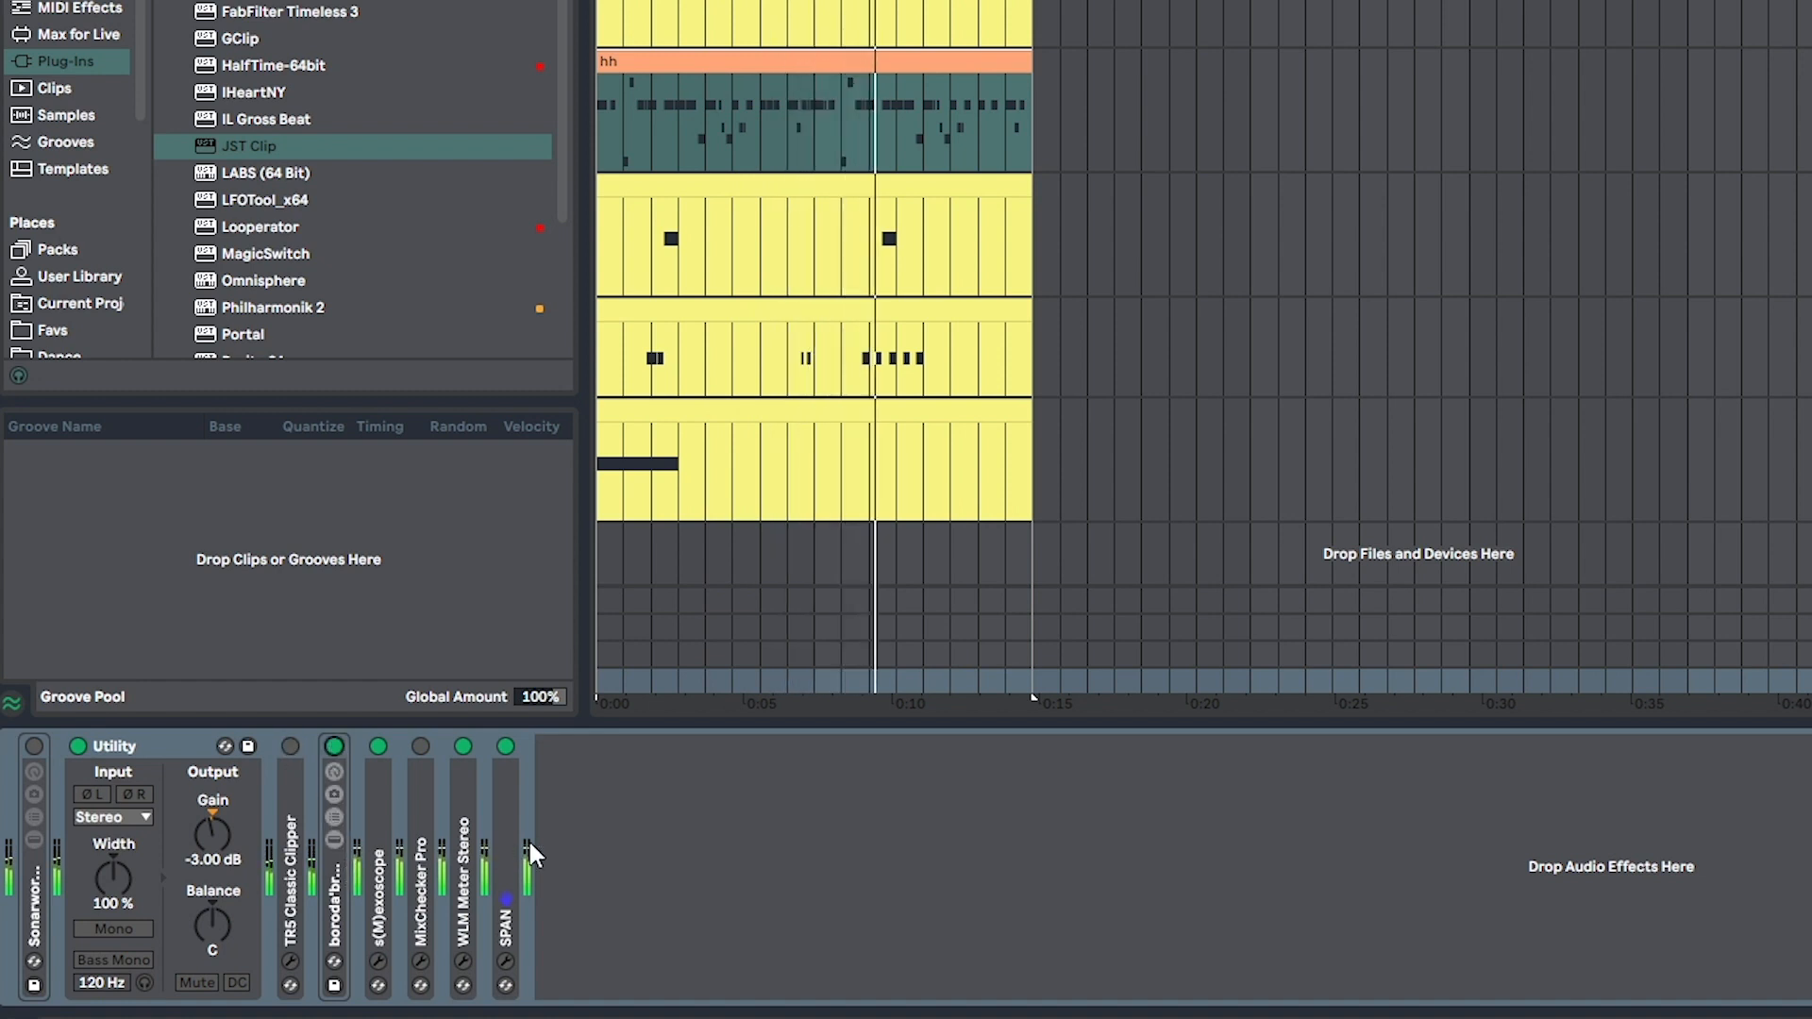
Step: Check the master track's spectrum and peak statistics in SPAN, hide its window, and unfold the boroda'bro mastering rack
double_click(510, 855)
click(550, 746)
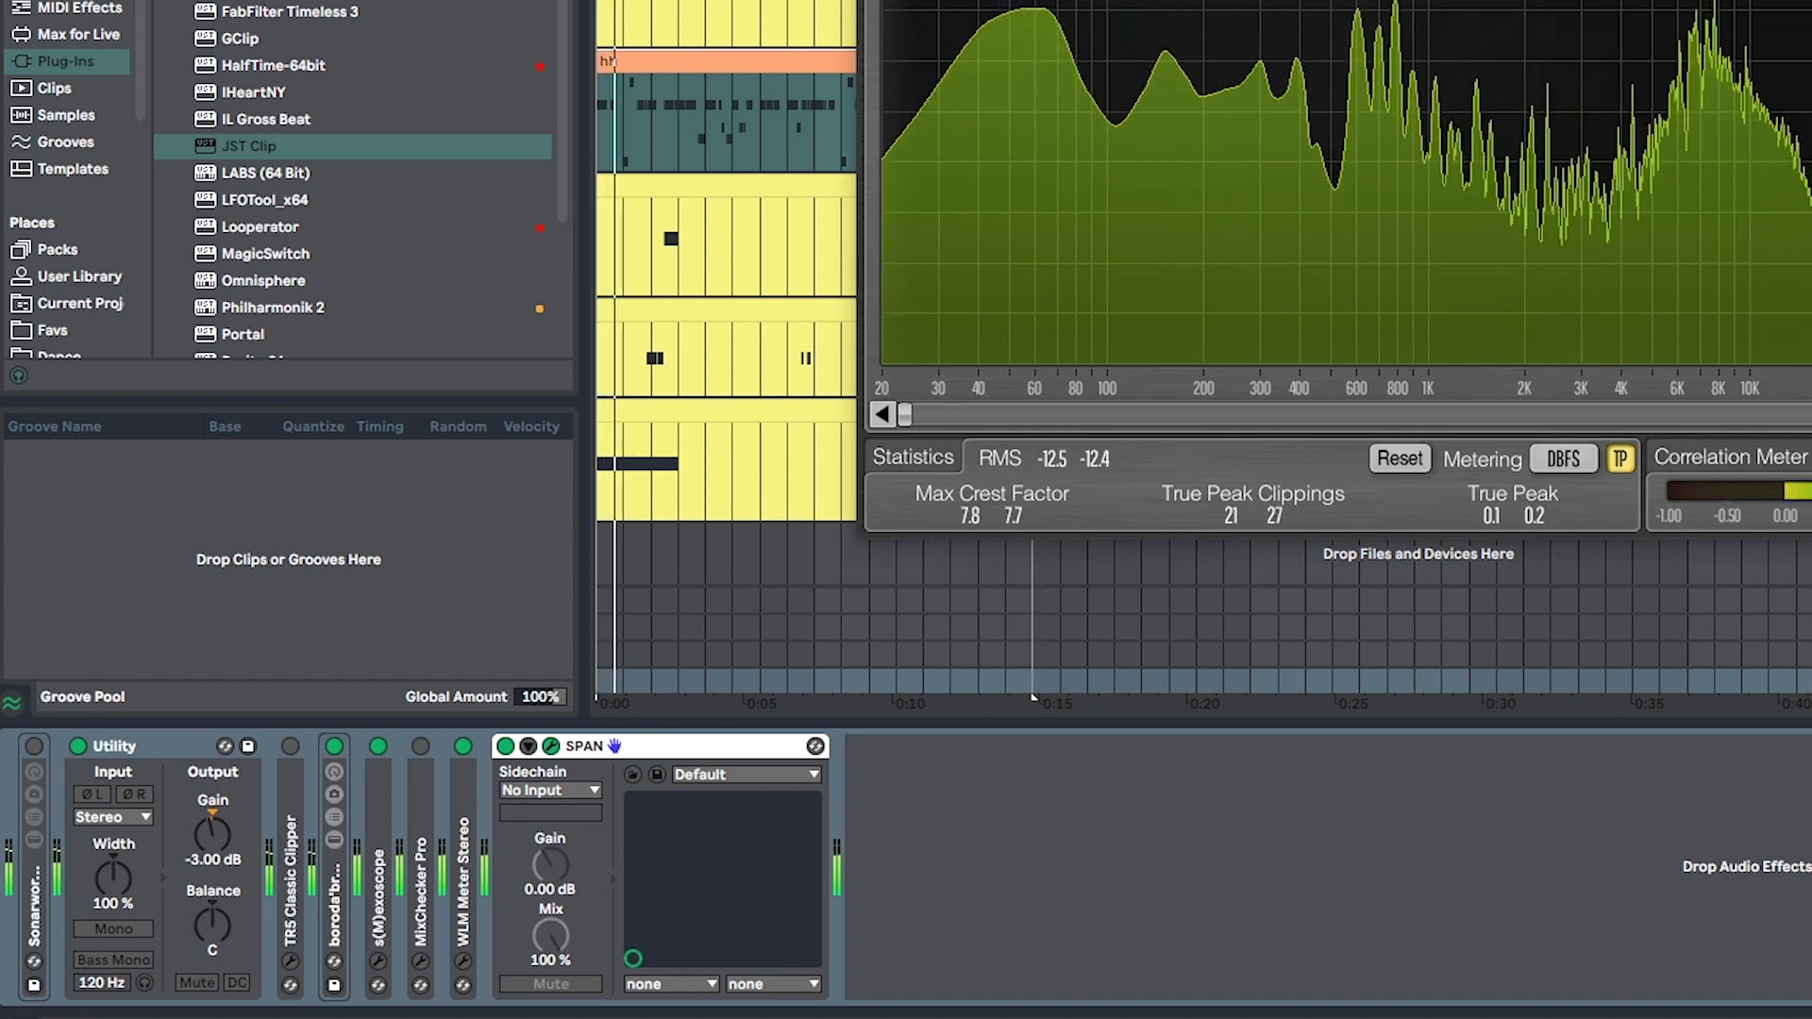
key(ctrl+alt+p)
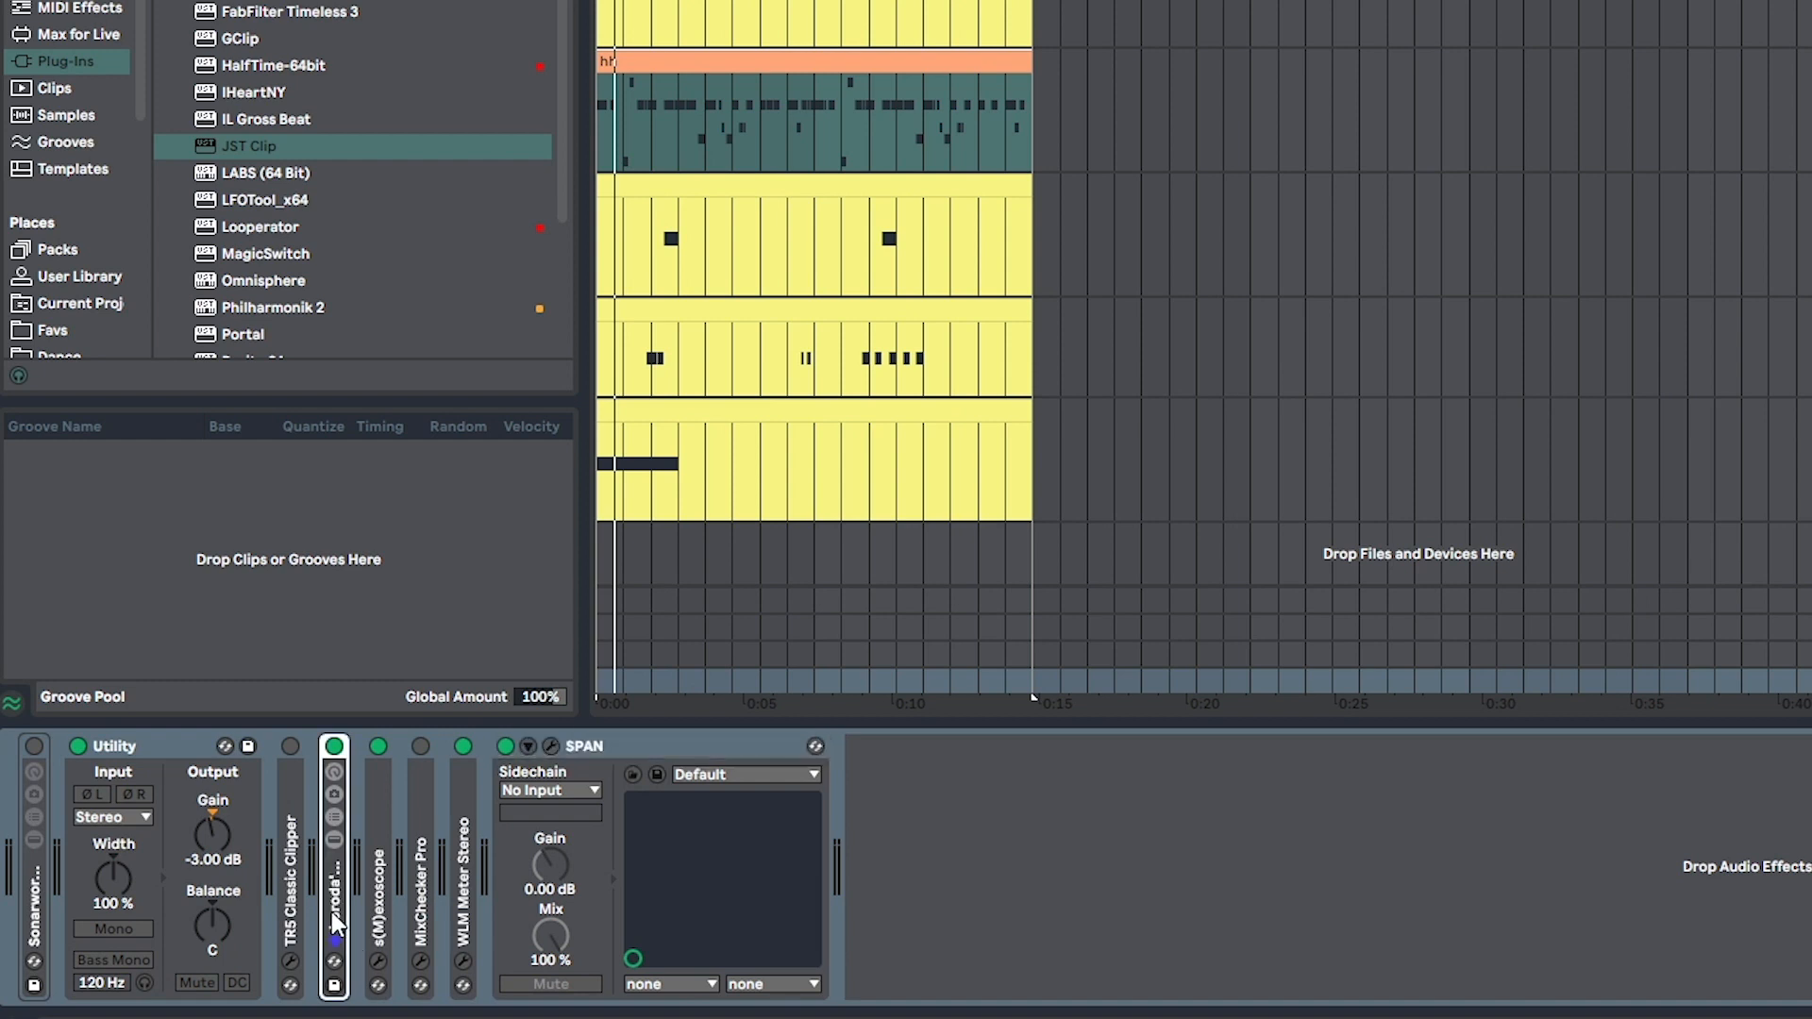
double_click(335, 923)
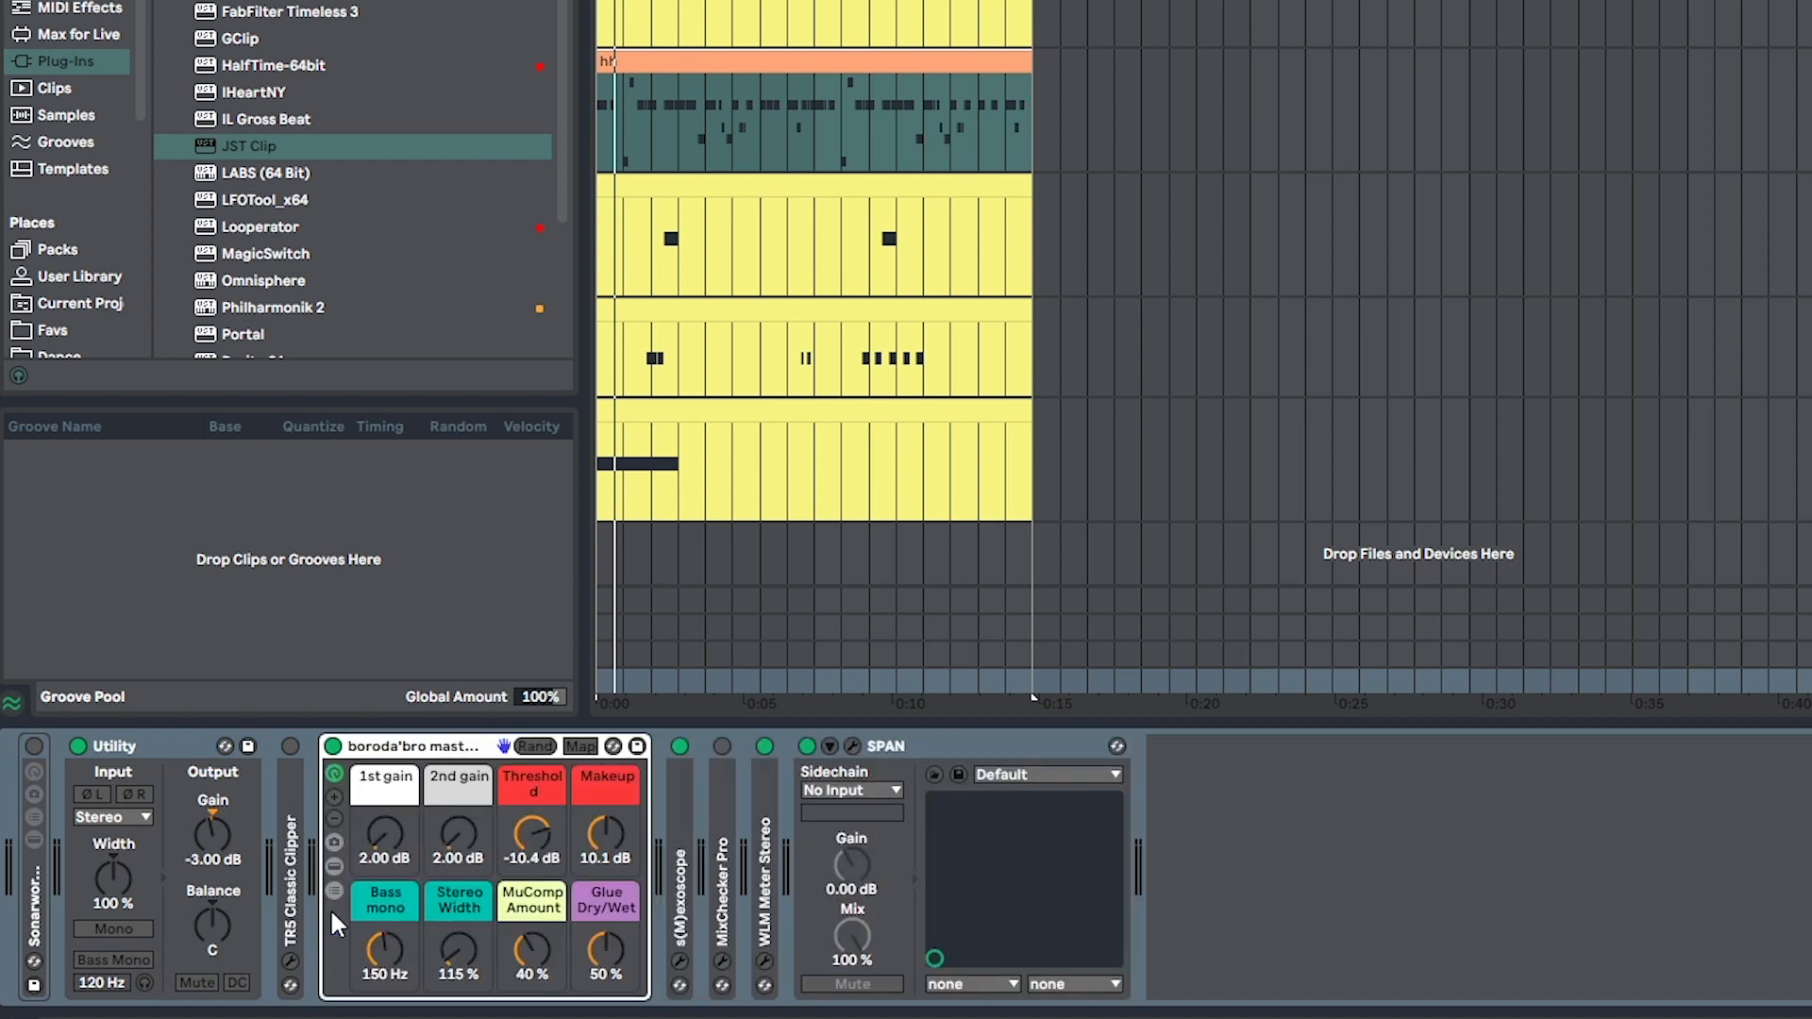